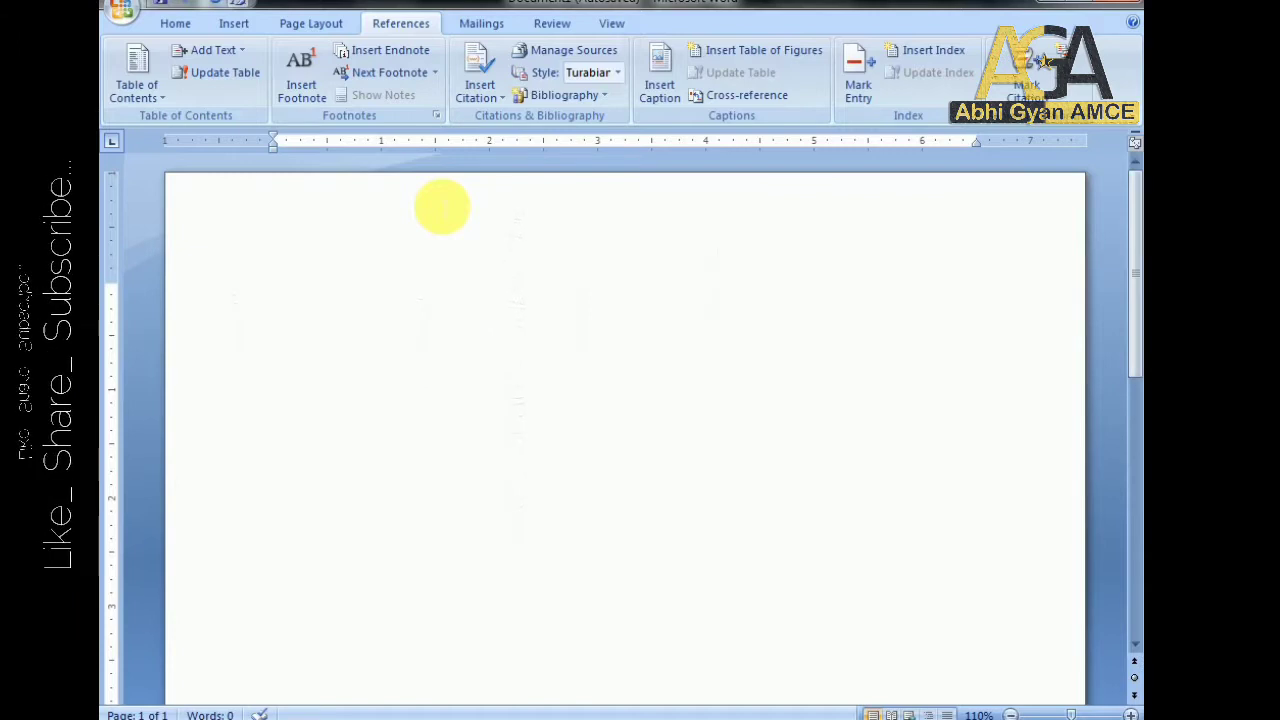
Step: Generate three sample paragraphs with =rand() and switch Windows to the Basic colour scheme
{"action": "type", "text": "=r"}
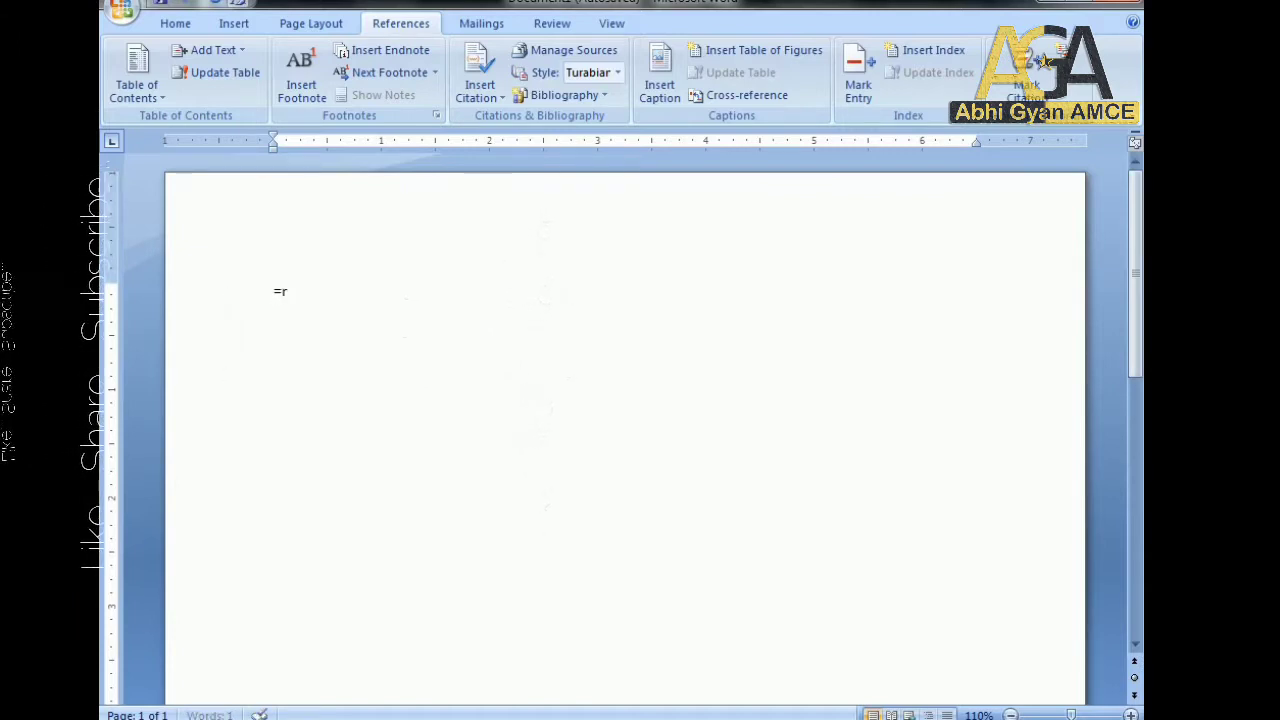
{"action": "type", "text": "and()"}
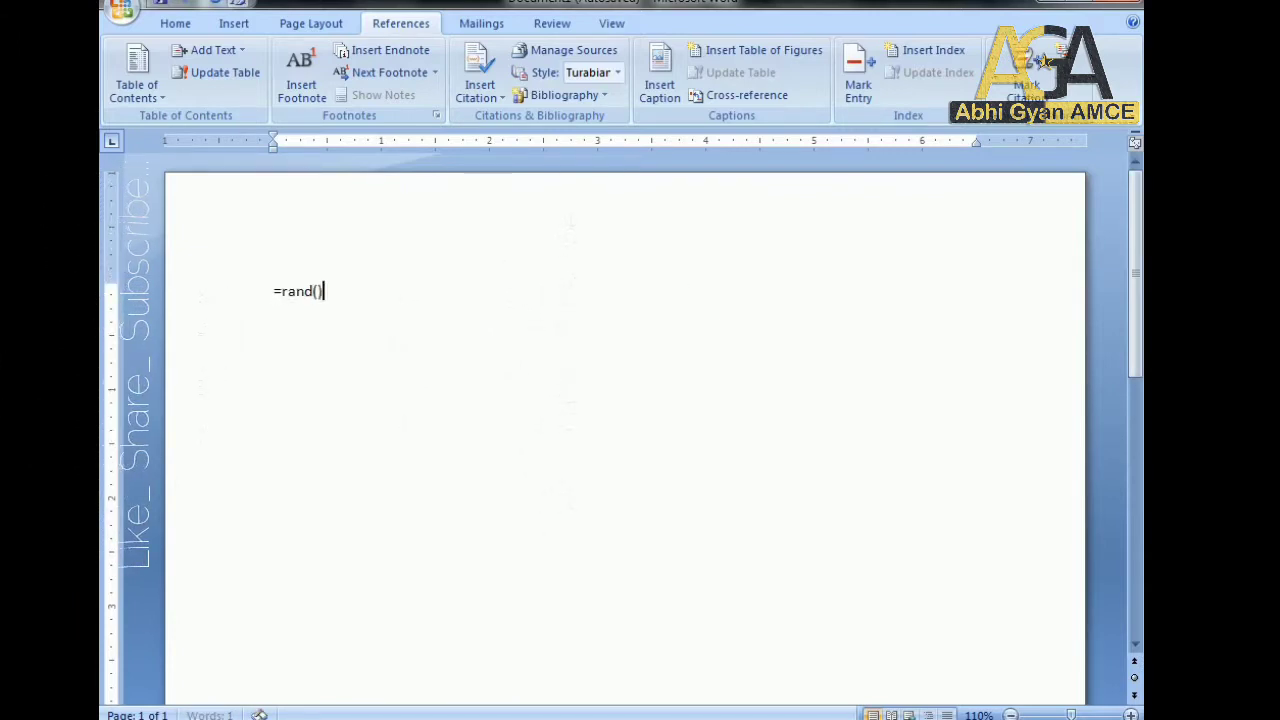
{"action": "key", "text": "Return"}
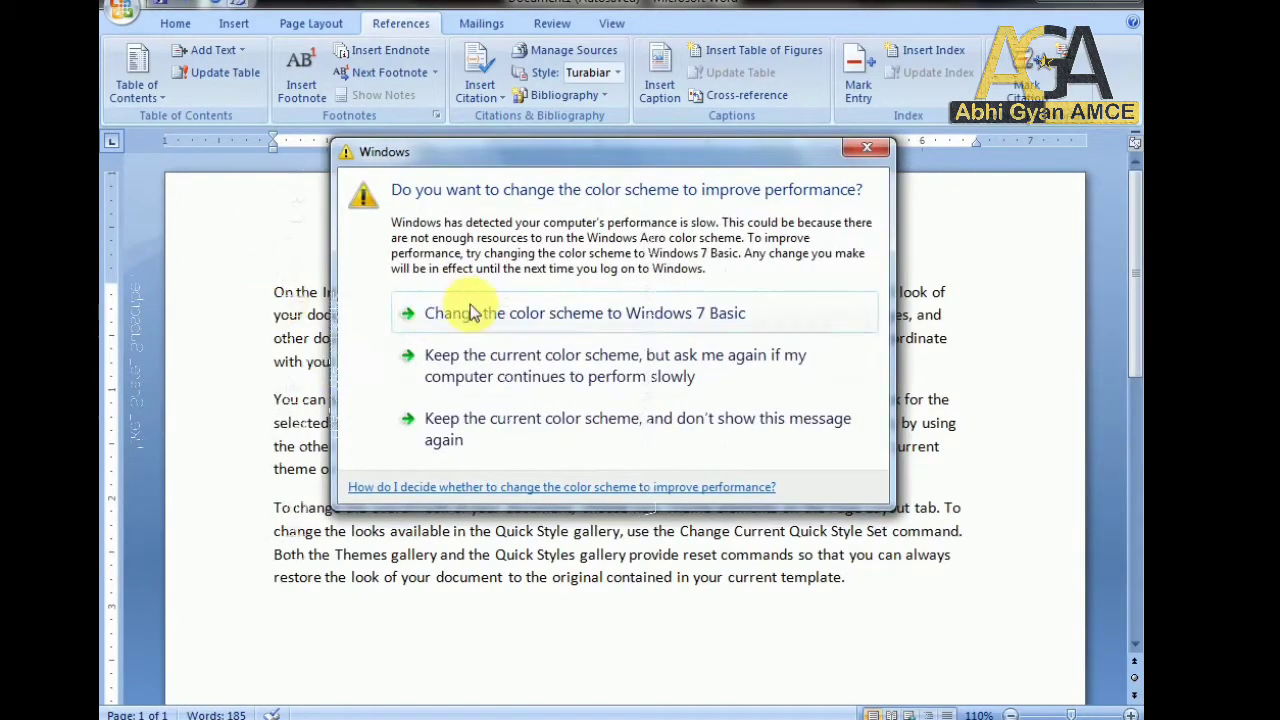
{"action": "left_click", "coordinate": [400, 312]}
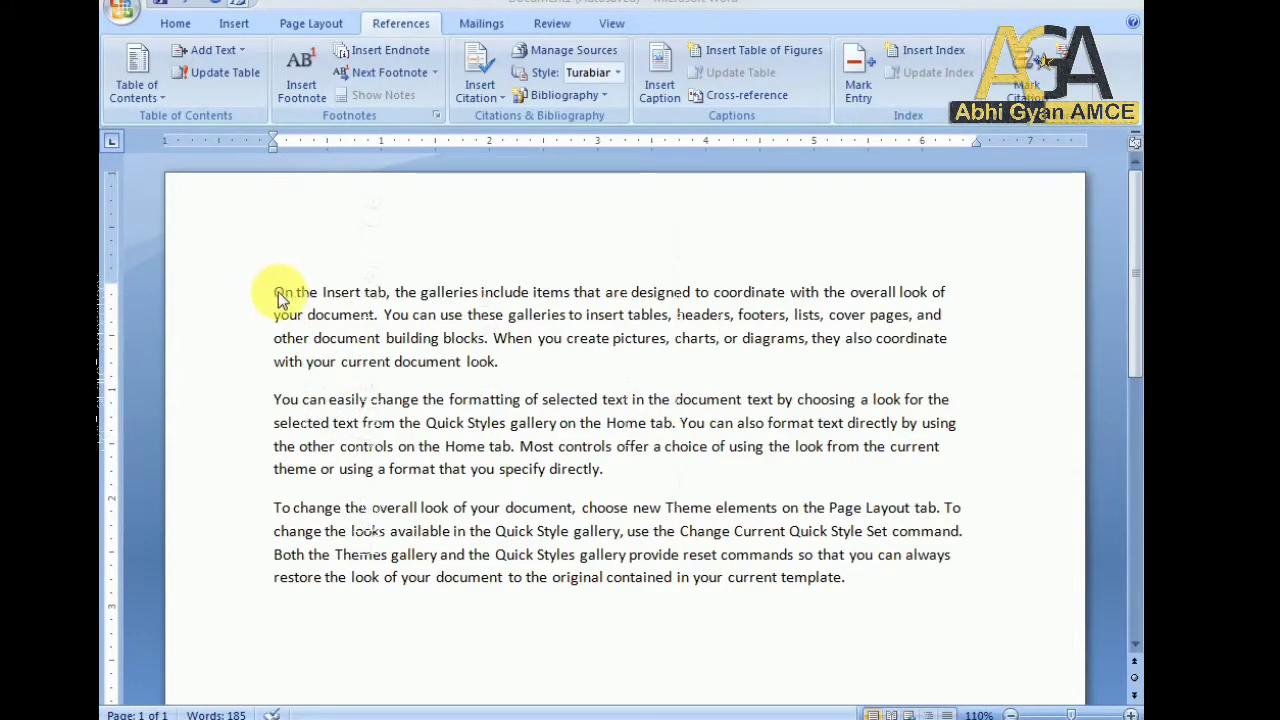
Step: Type 'Arth Metic Computer Education' and 'Well Come to the AMCE' as the first two paragraph titles
{"action": "type", "text": "Art"}
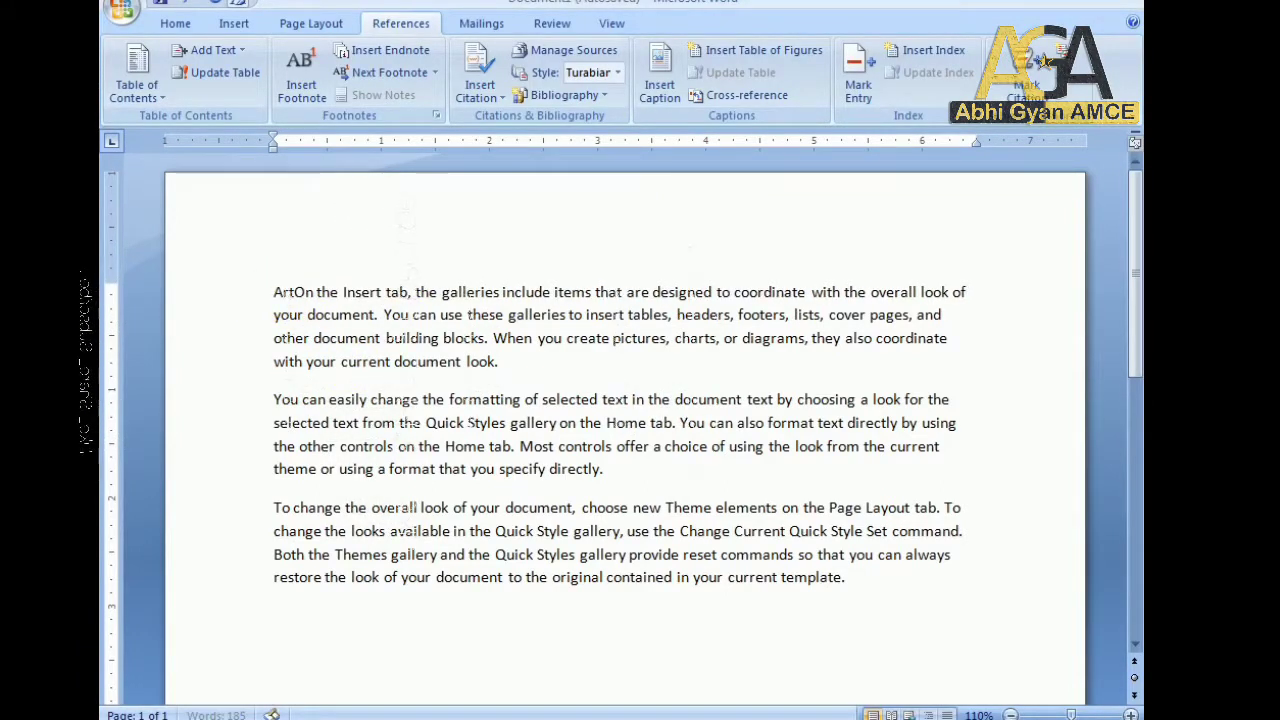
{"action": "type", "text": "h Met"}
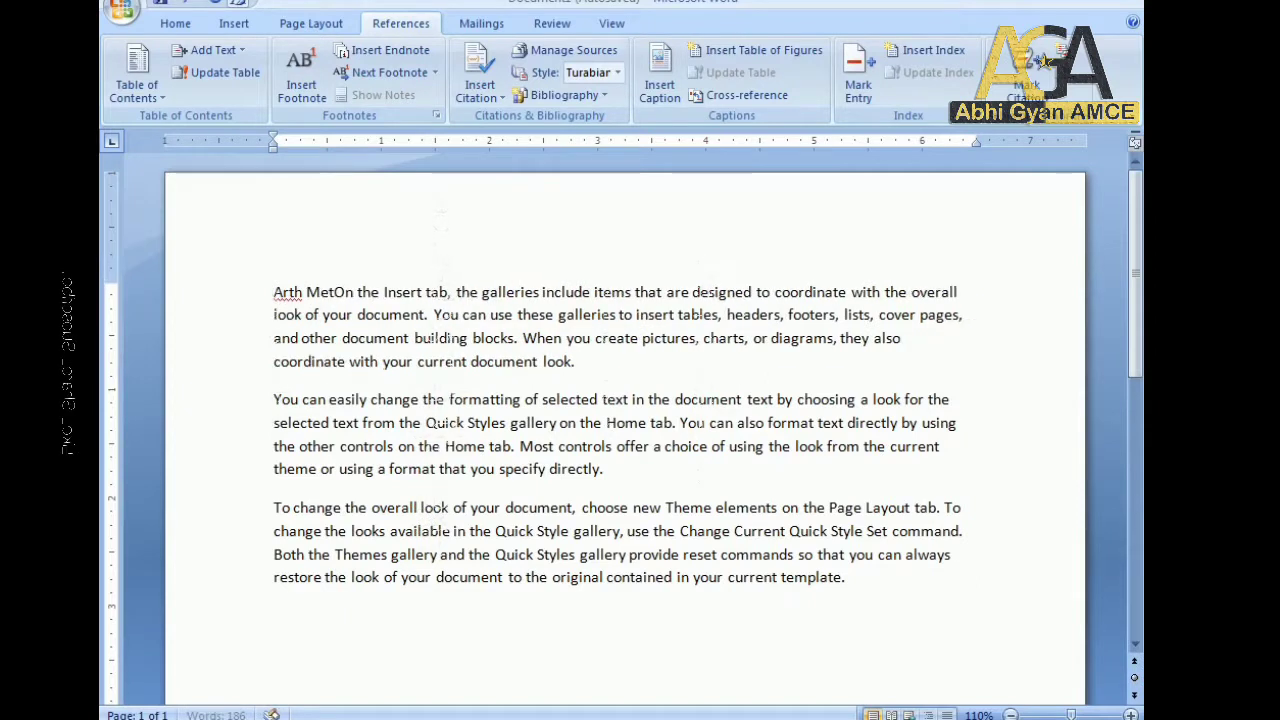
{"action": "type", "text": "ic "}
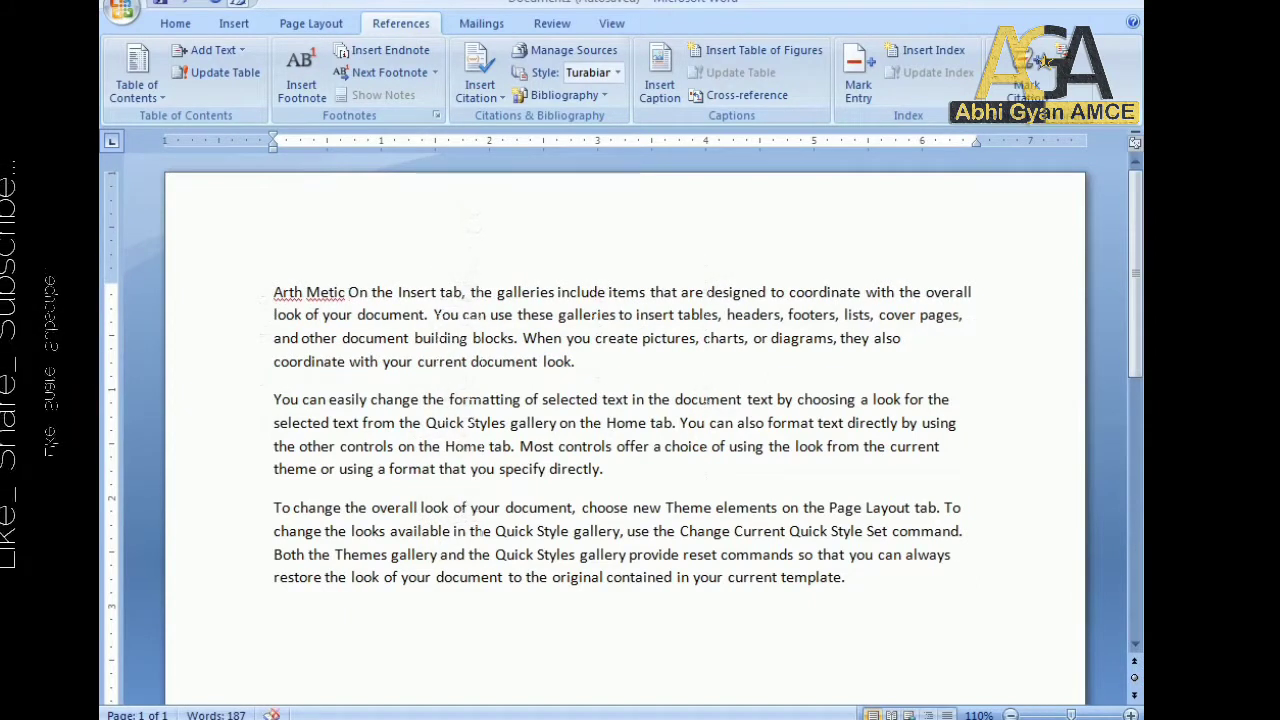
{"action": "type", "text": "Computer "}
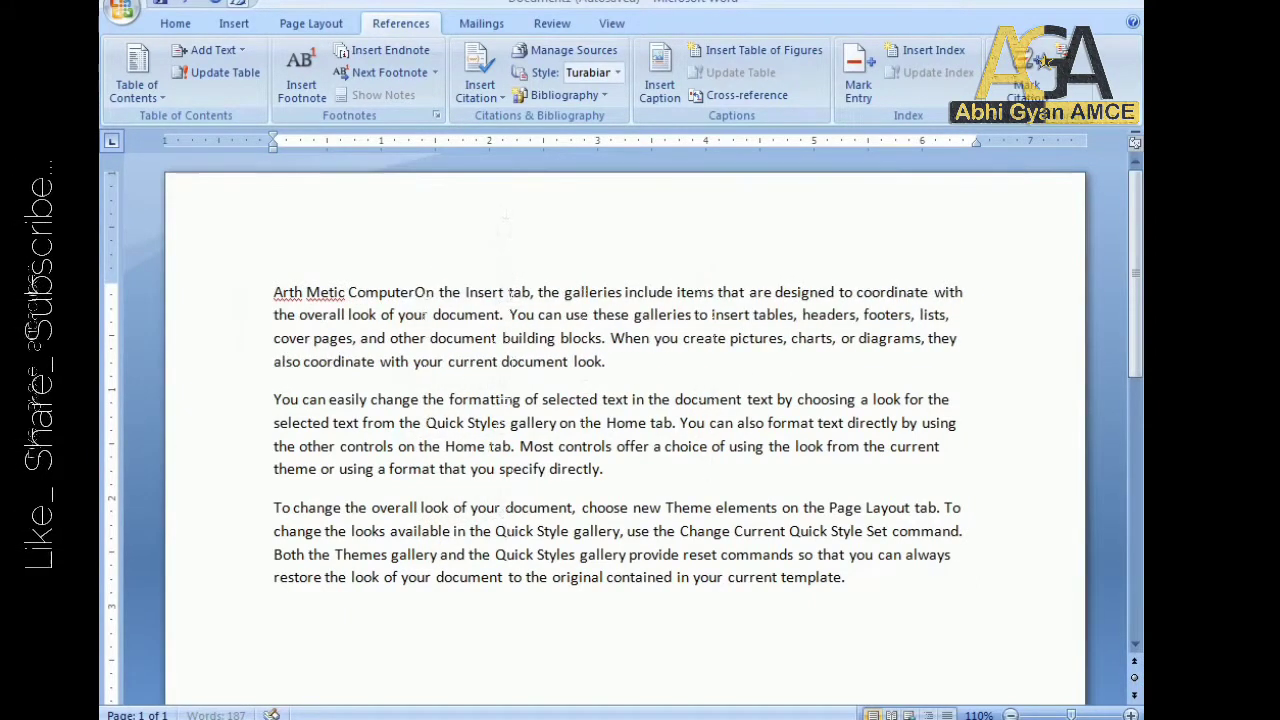
{"action": "type", "text": "Educa"}
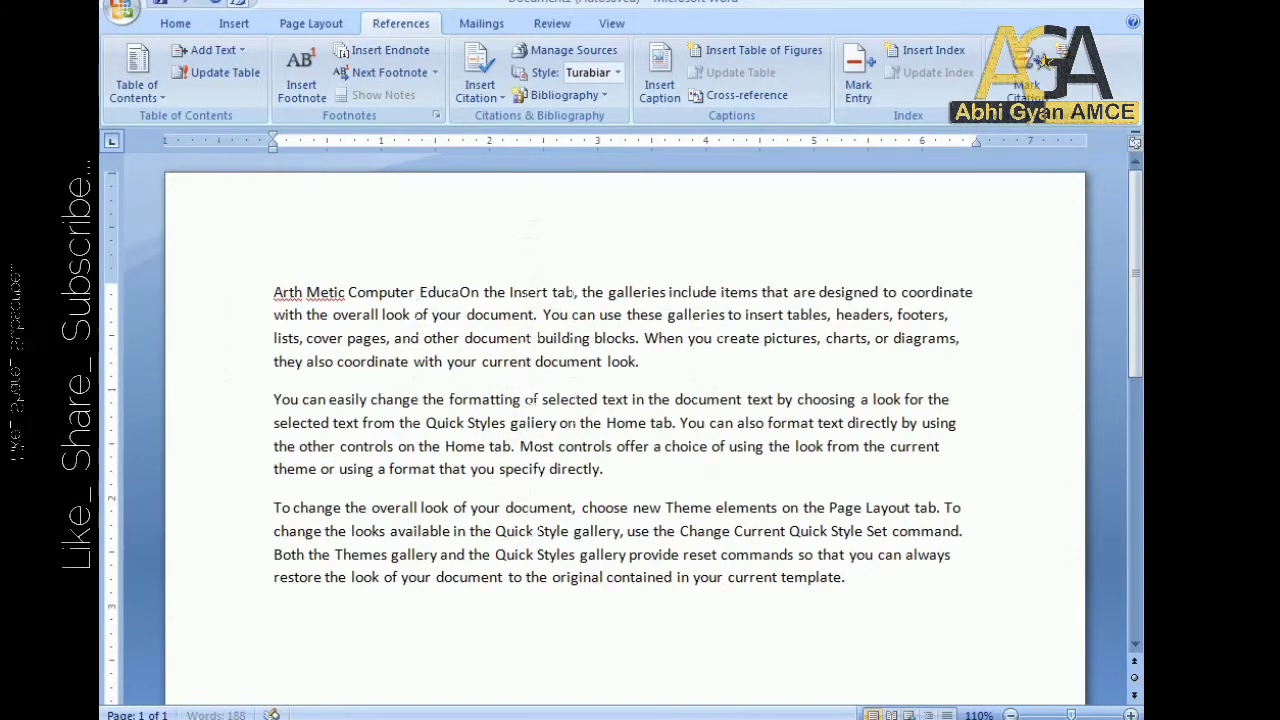
{"action": "type", "text": "tion"}
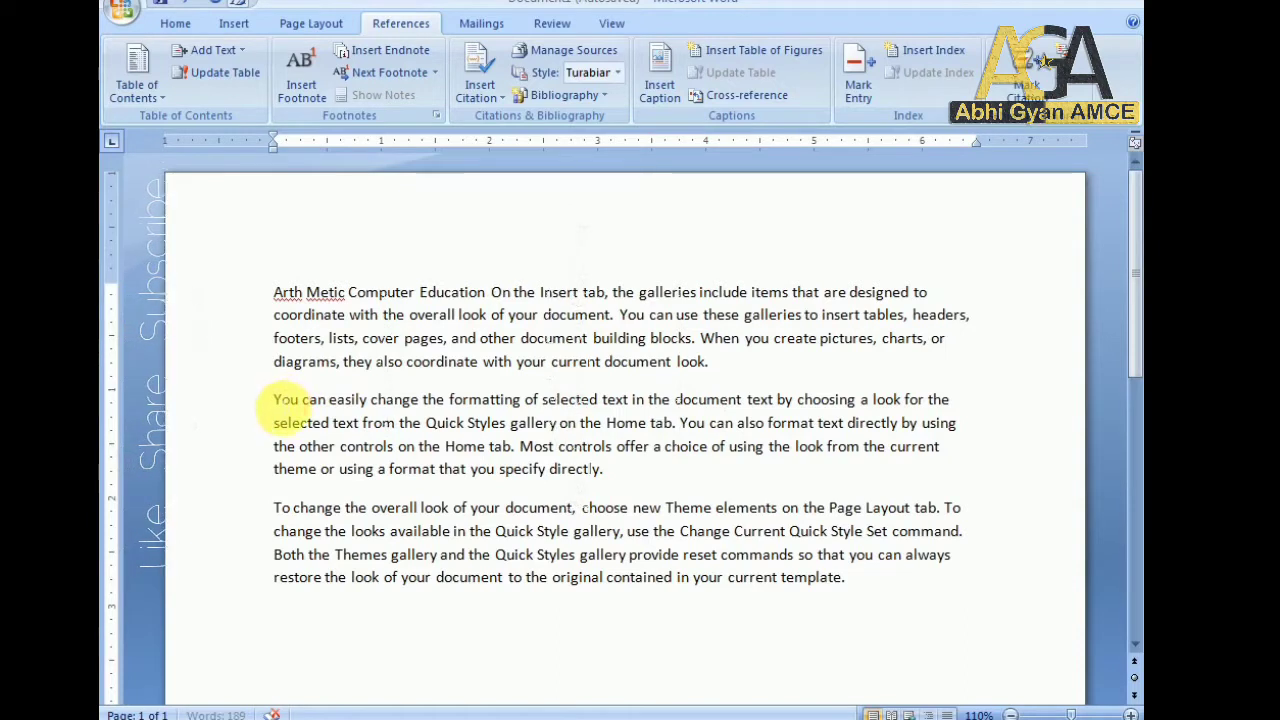
{"action": "left_click", "coordinate": [275, 400]}
{"action": "type", "text": "Well "}
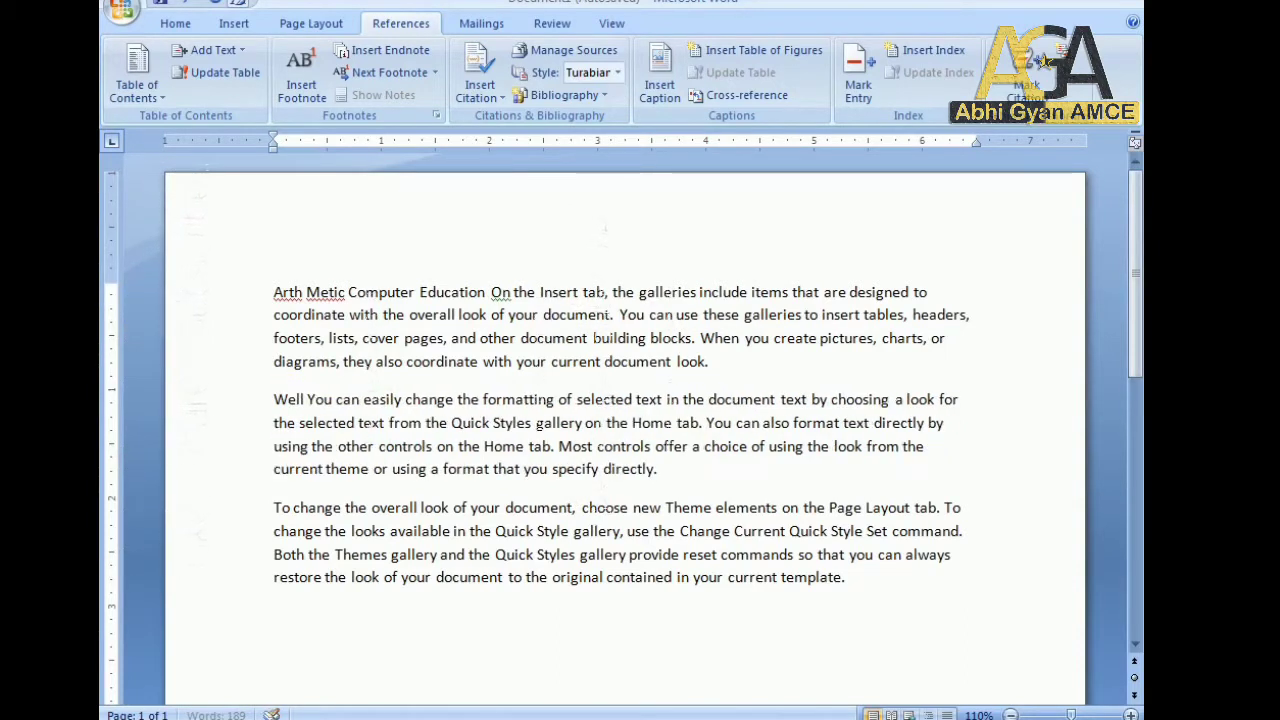
{"action": "type", "text": "Come "}
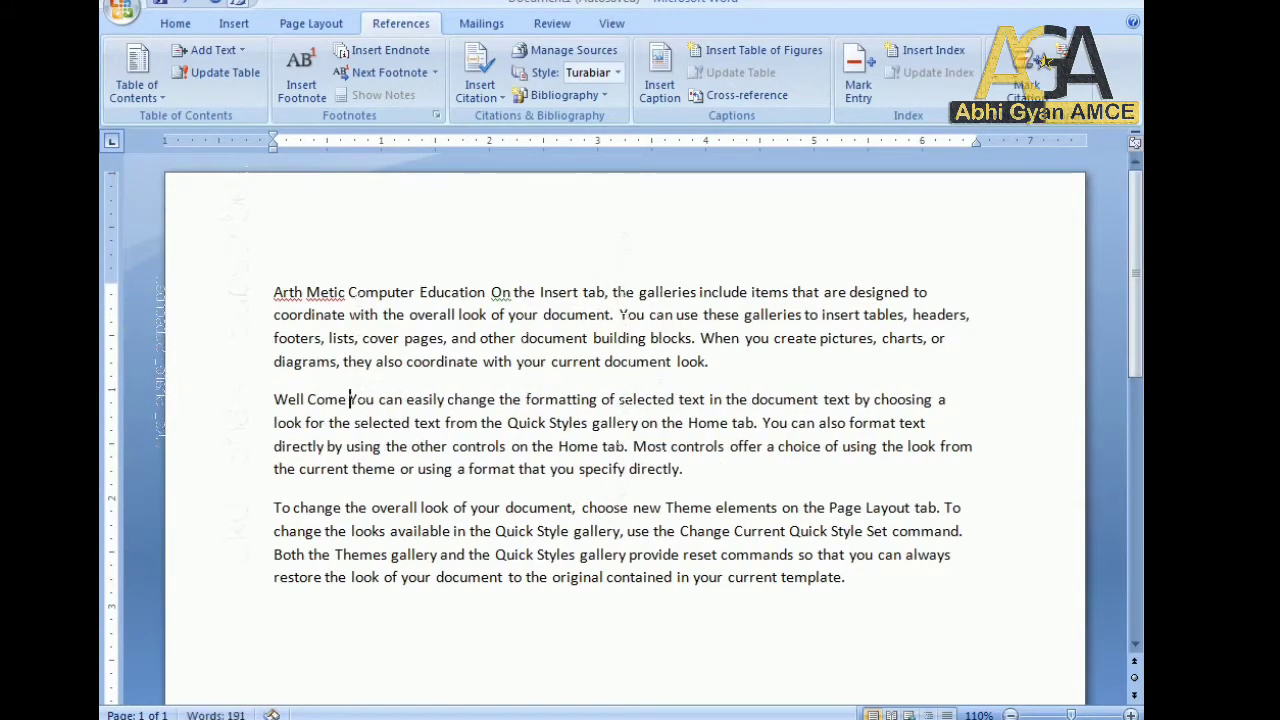
{"action": "type", "text": "to the "}
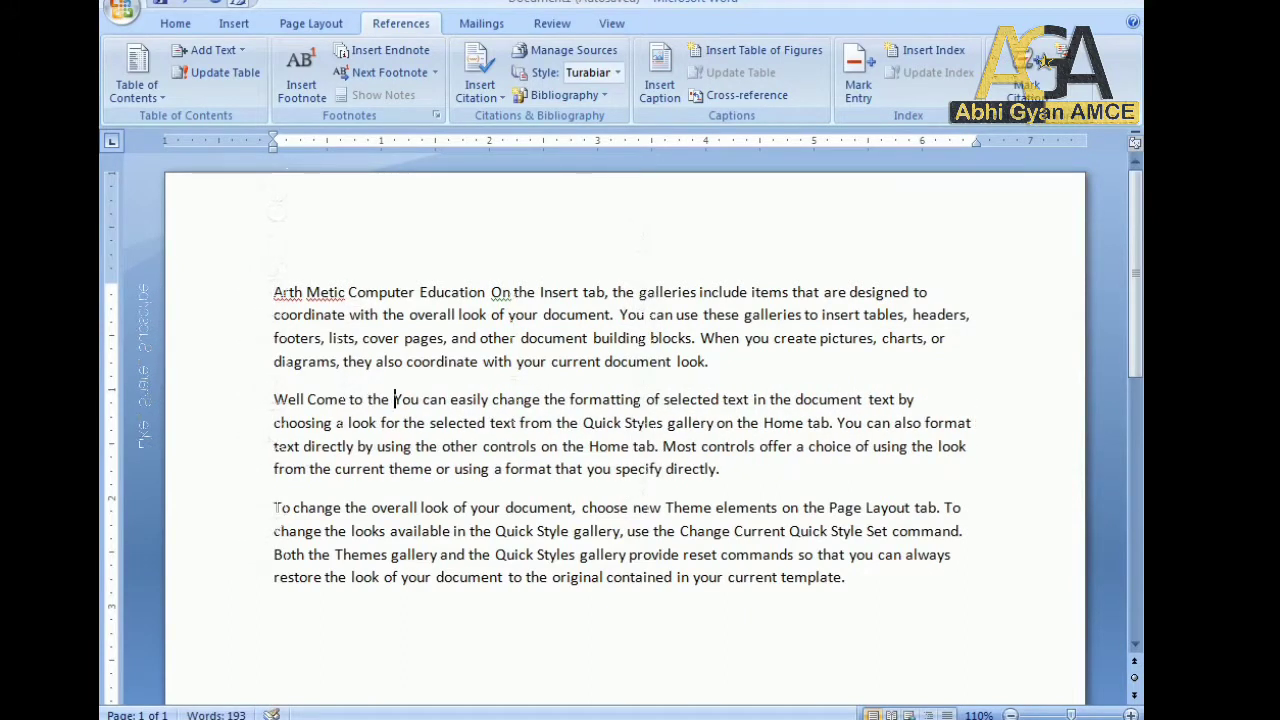
{"action": "type", "text": "AMCE"}
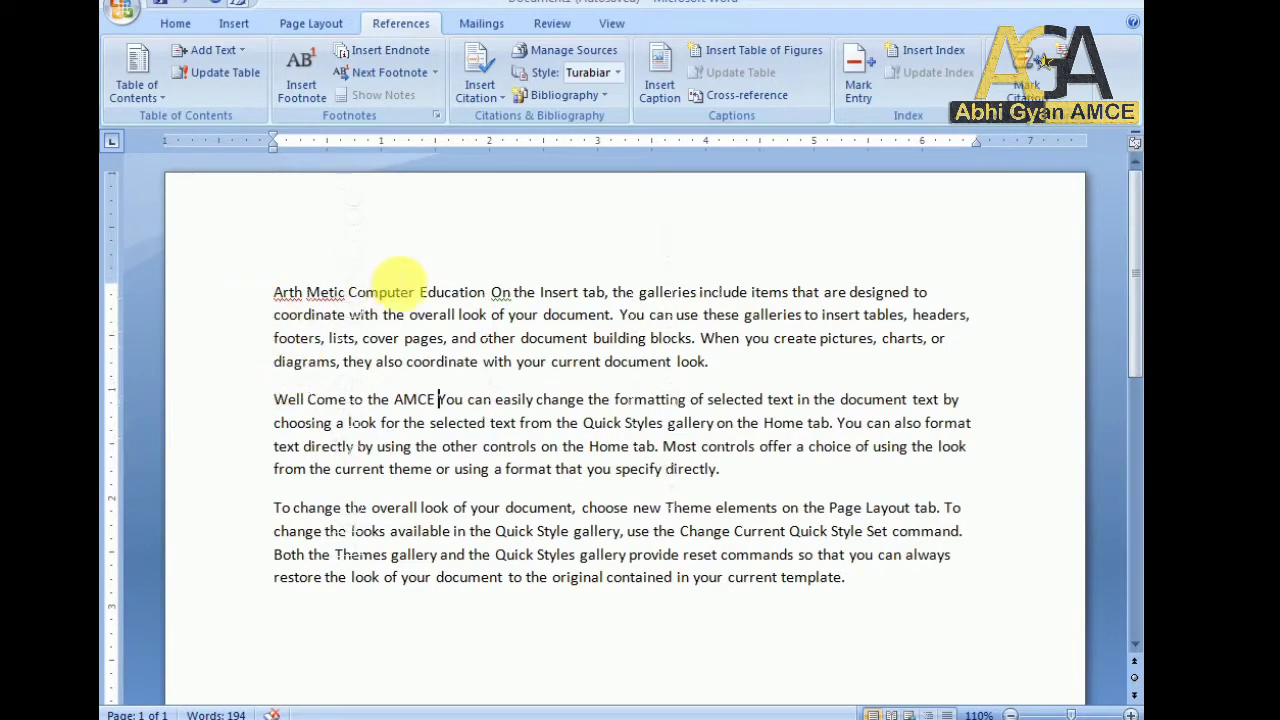
{"action": "left_click_drag", "start_coordinate": [489, 293], "coordinate": [273, 293]}
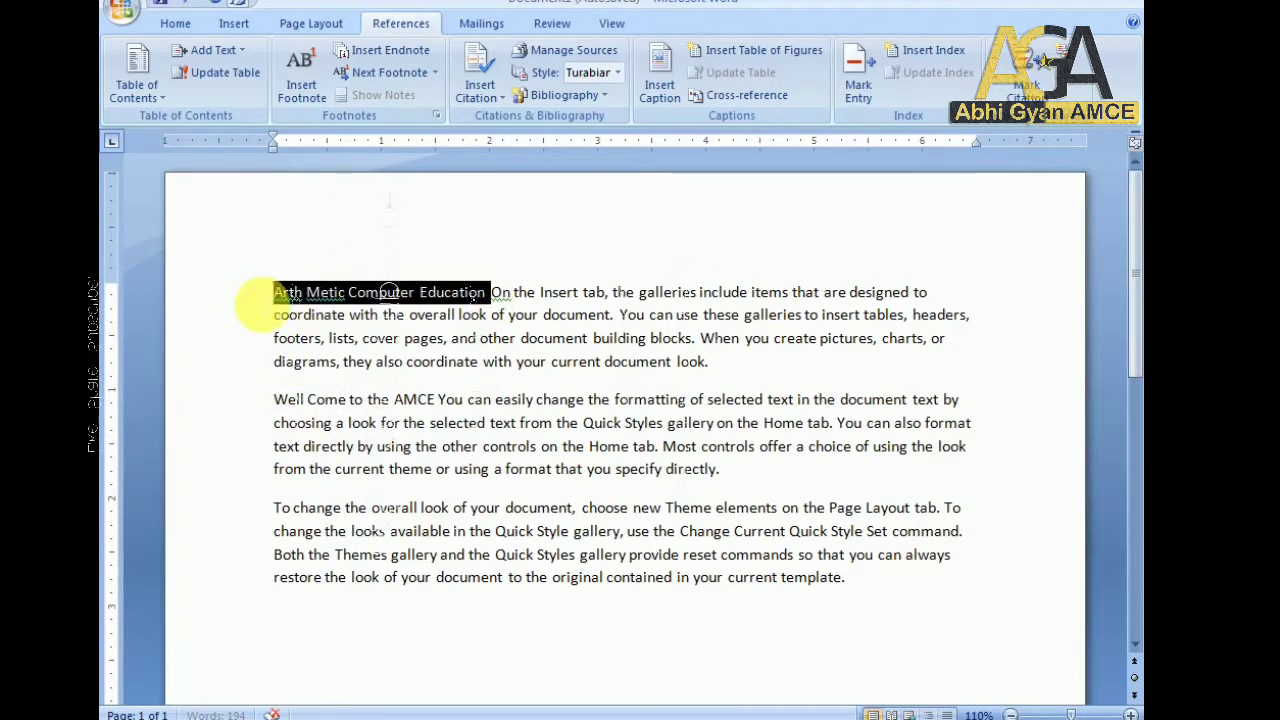
Step: Apply Heading 2 to 'Arth Metic Computer Education' and 'Well Come to the AMCE'
{"action": "left_click", "coordinate": [177, 23]}
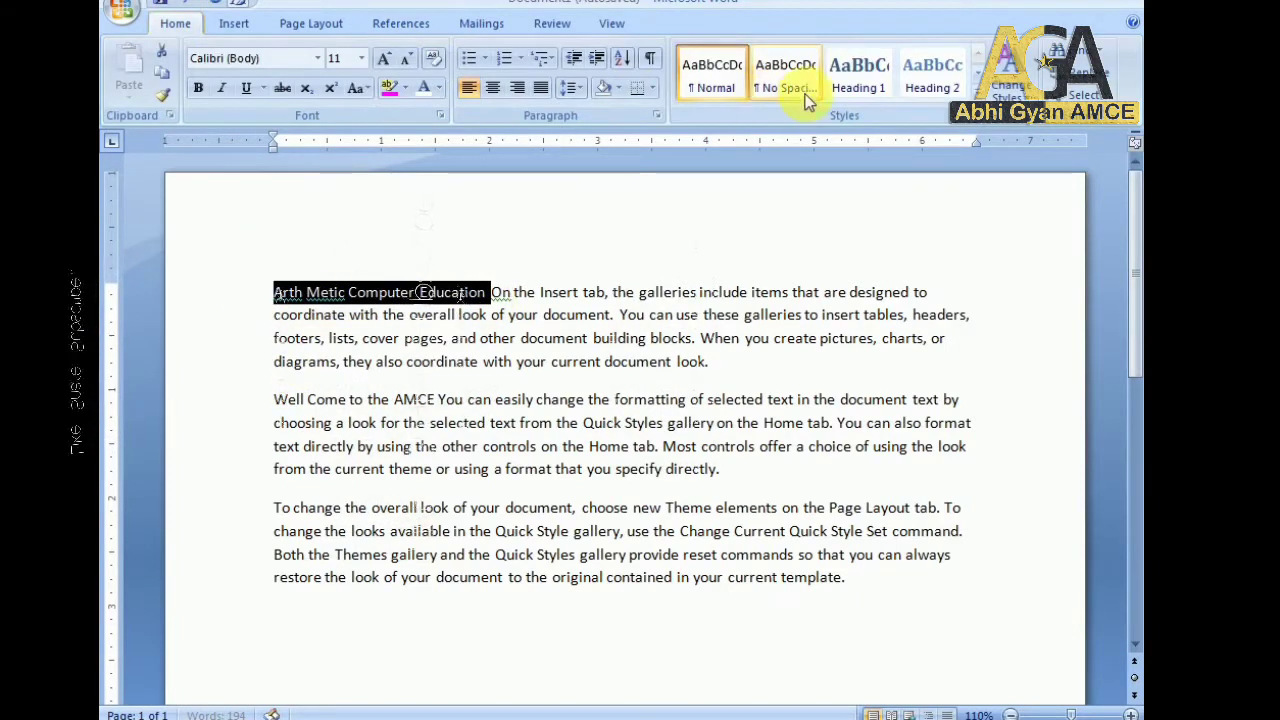
{"action": "left_click", "coordinate": [922, 75]}
{"action": "left_click", "coordinate": [922, 75]}
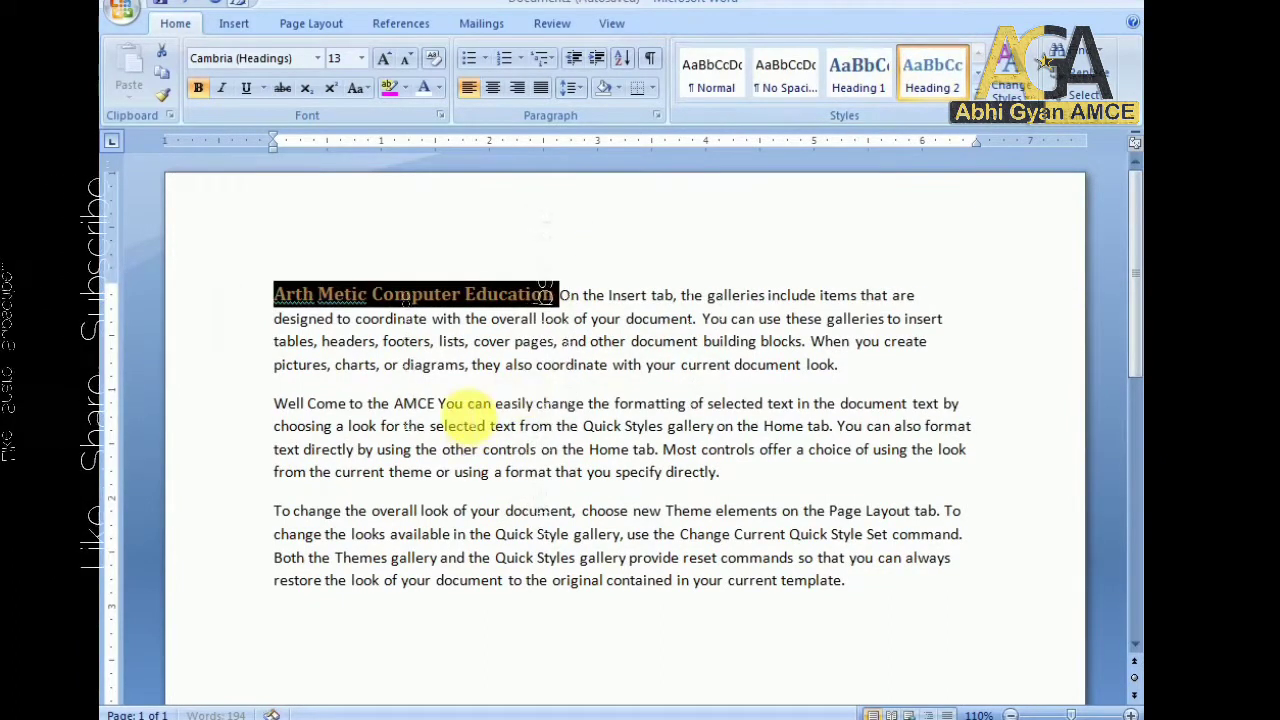
{"action": "left_click", "coordinate": [436, 403]}
{"action": "left_click", "coordinate": [274, 404], "text": "shift"}
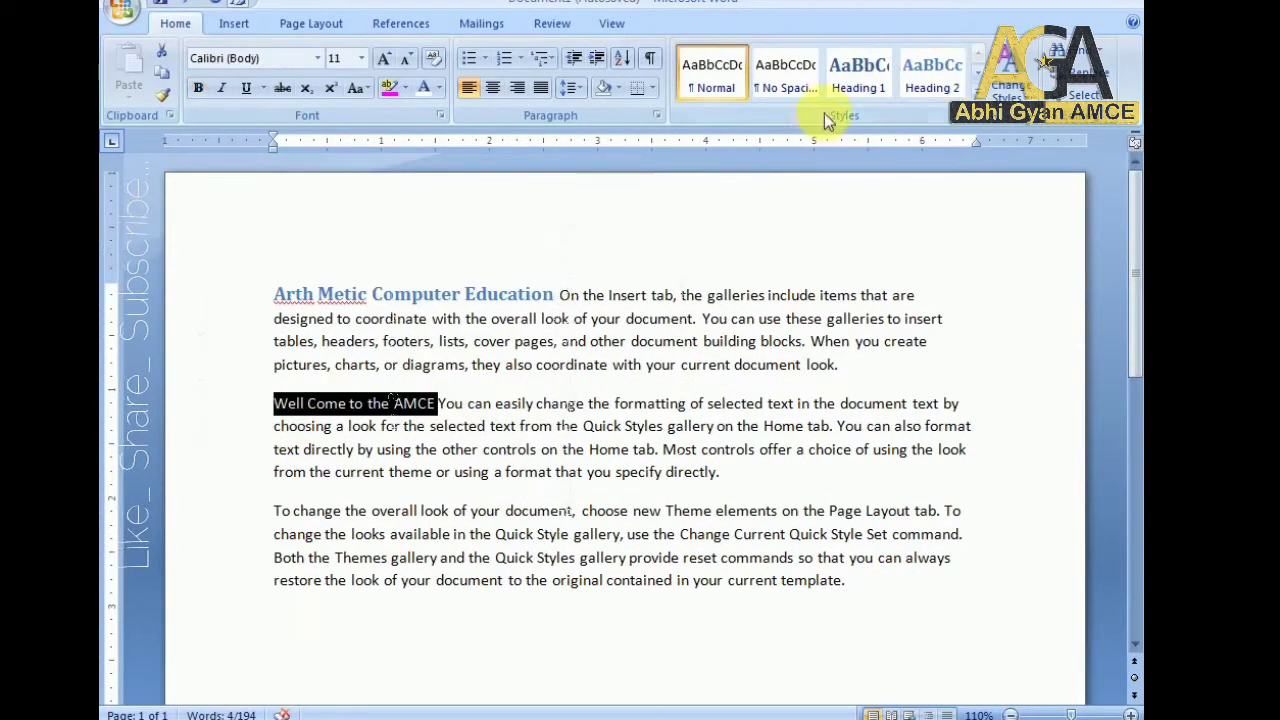
{"action": "left_click", "coordinate": [932, 72]}
Step: Insert an empty line above the first heading
{"action": "left_click", "coordinate": [509, 405]}
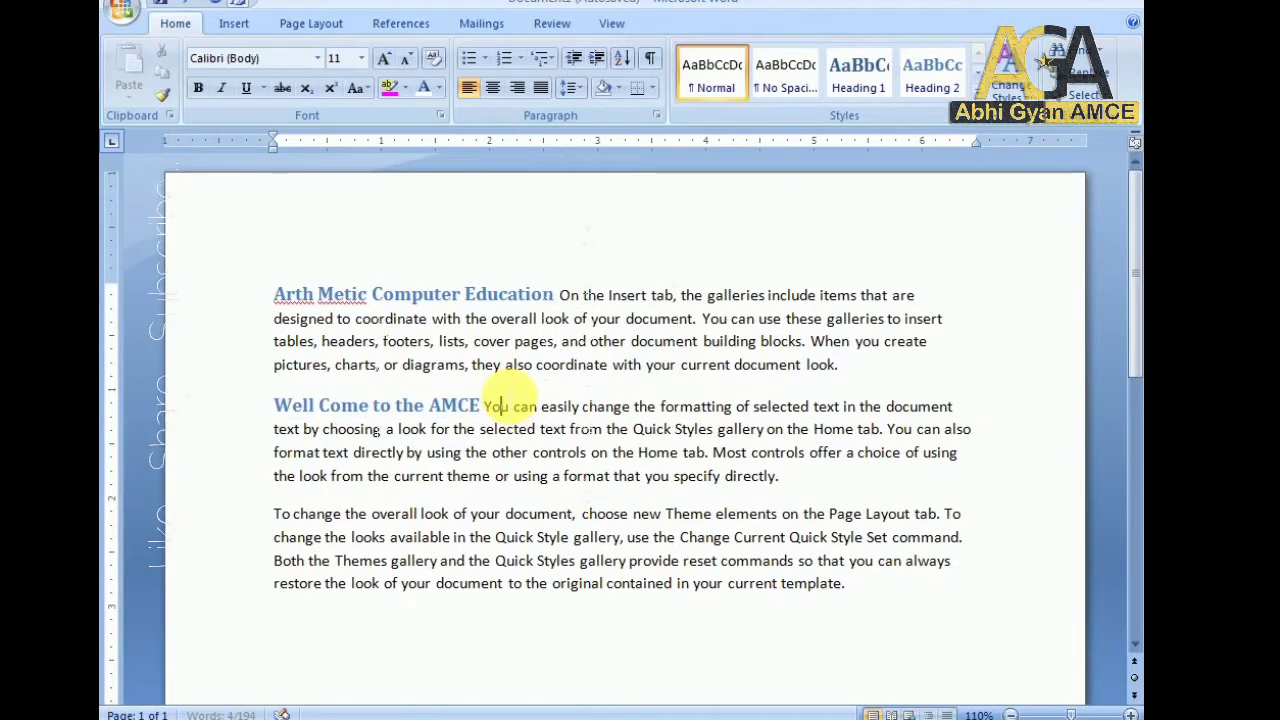
{"action": "left_click", "coordinate": [278, 296]}
{"action": "key", "text": "Return"}
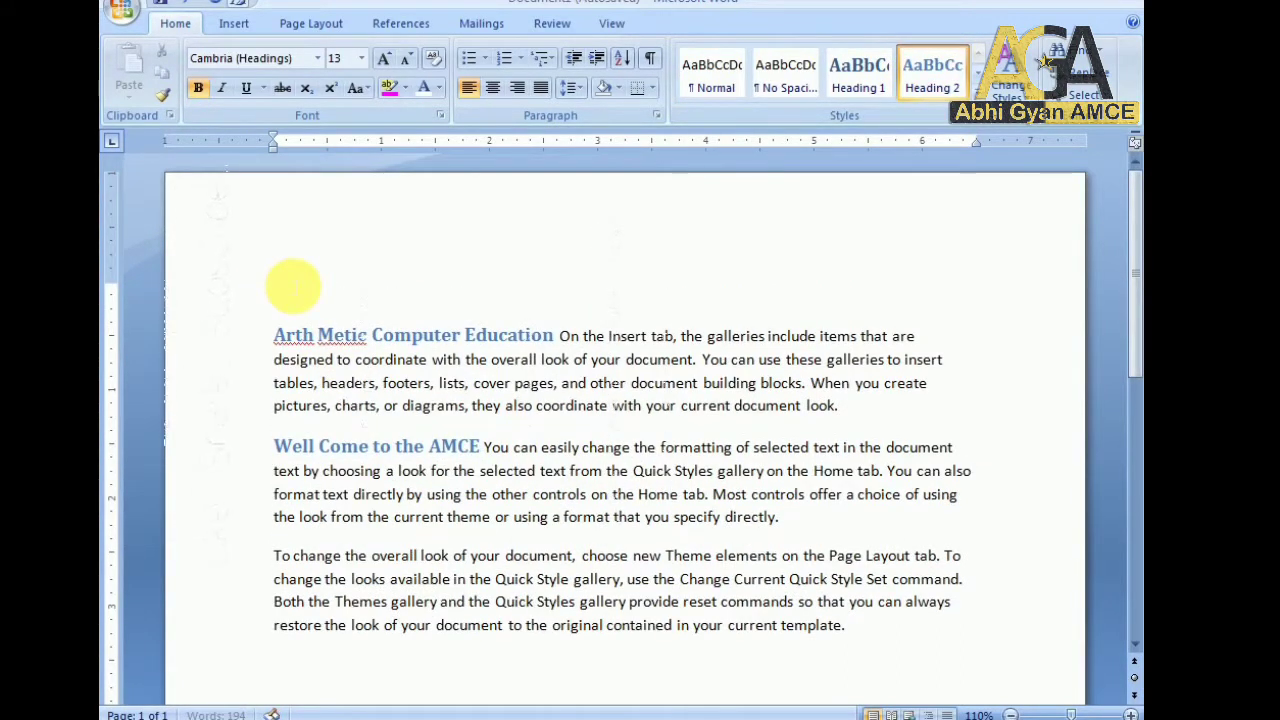
{"action": "left_click", "coordinate": [401, 25]}
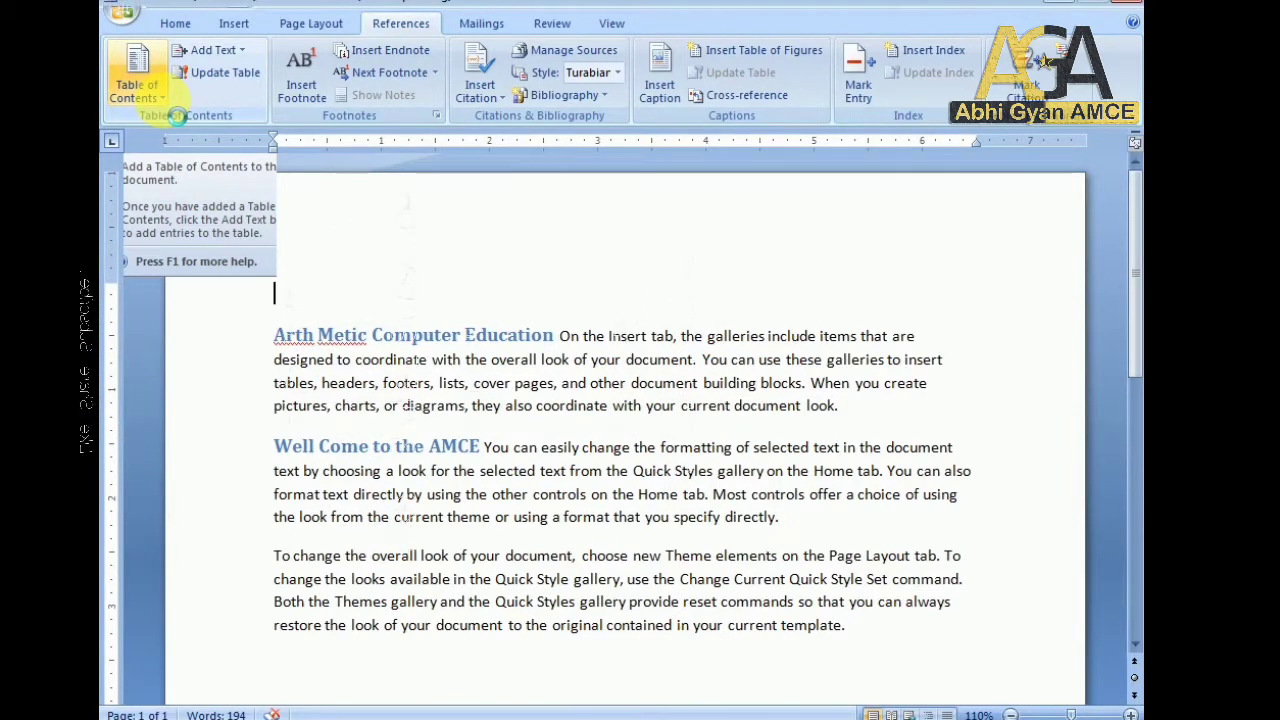
Step: Insert Automatic Table 1 contents at the top, listing both Heading 2 titles
{"action": "left_click", "coordinate": [164, 101]}
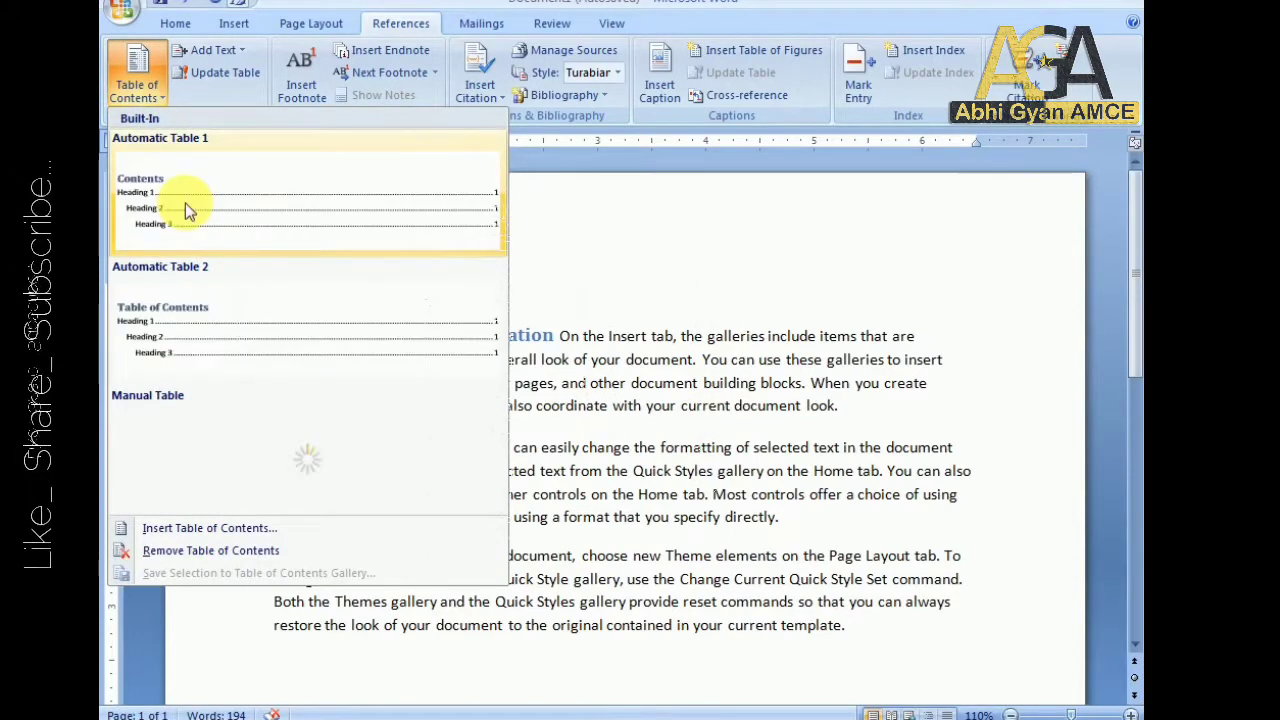
{"action": "left_click", "coordinate": [185, 203]}
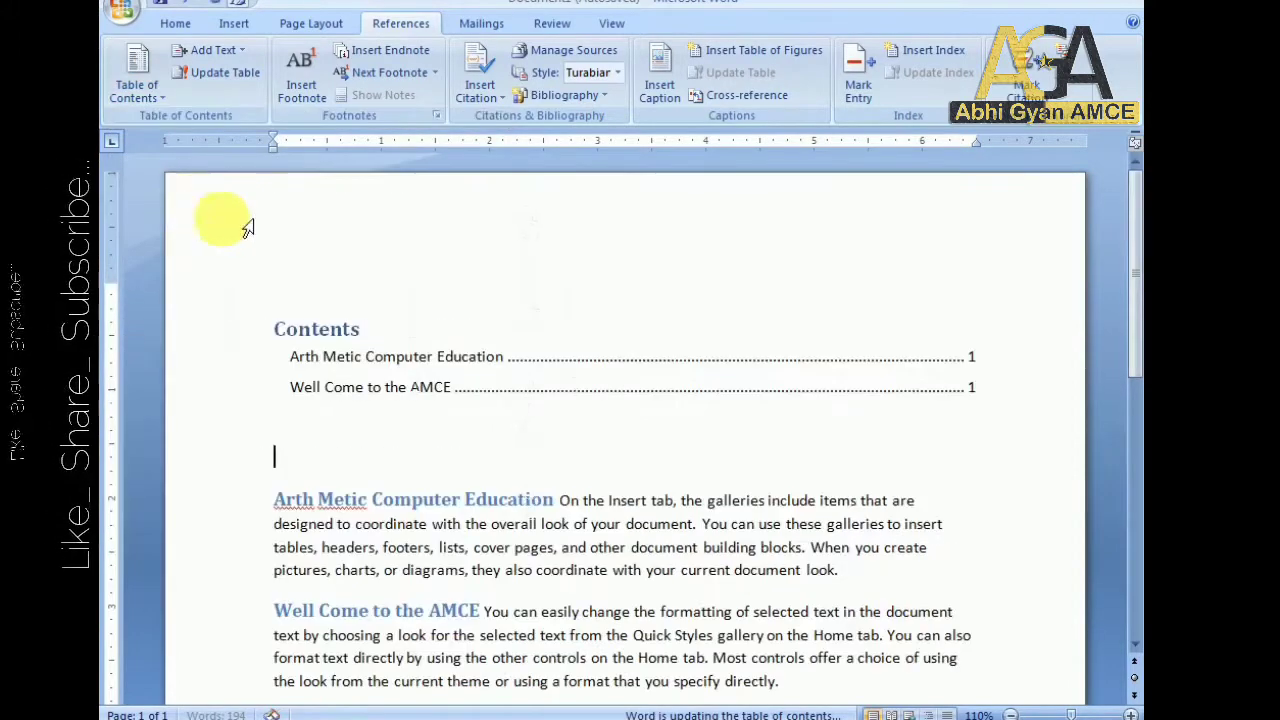
{"action": "scroll", "coordinate": [365, 515], "scroll_direction": "down", "scroll_amount": 2}
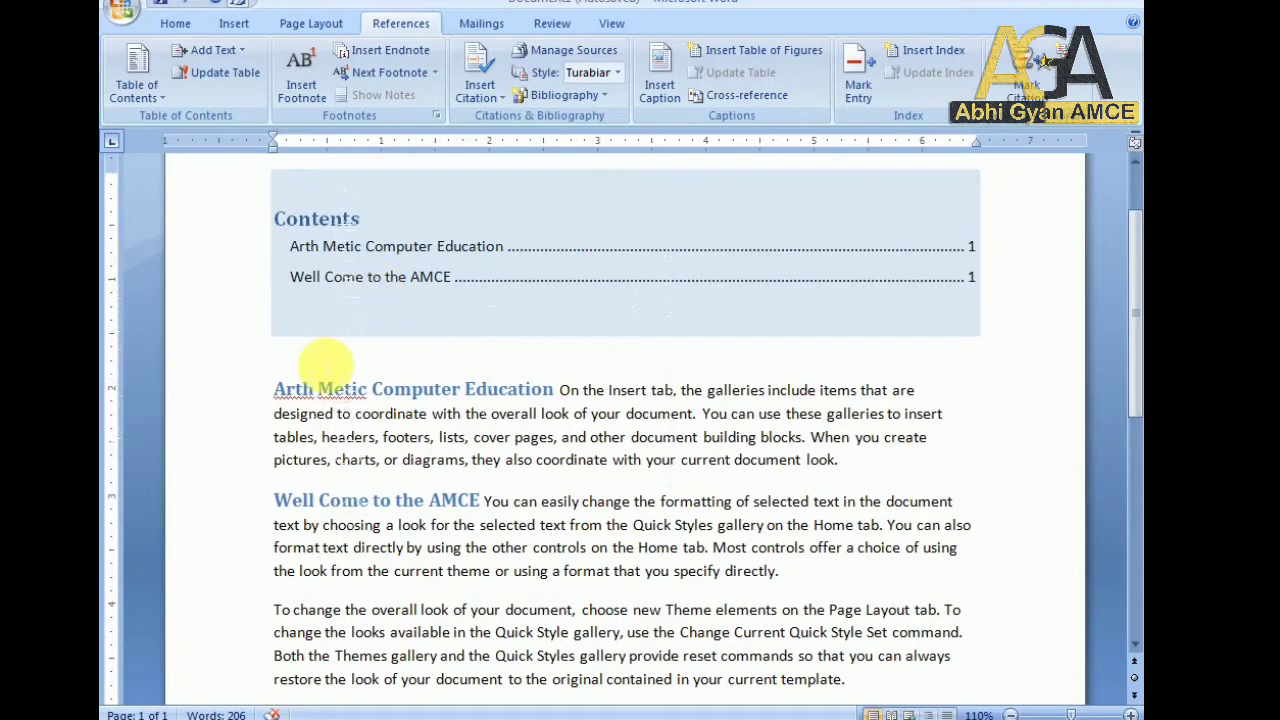
{"action": "left_click", "coordinate": [352, 277]}
{"action": "left_click", "coordinate": [325, 310]}
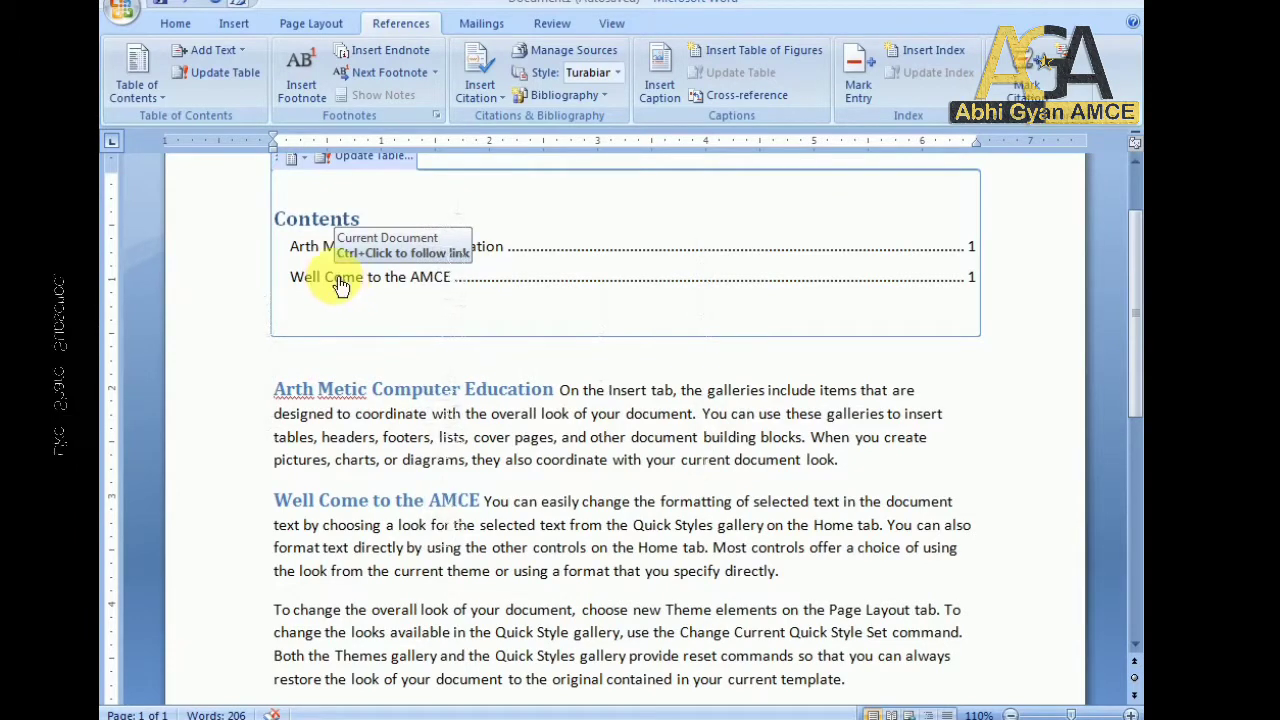
{"action": "left_click", "coordinate": [340, 285]}
{"action": "left_click", "coordinate": [340, 285], "text": "ctrl"}
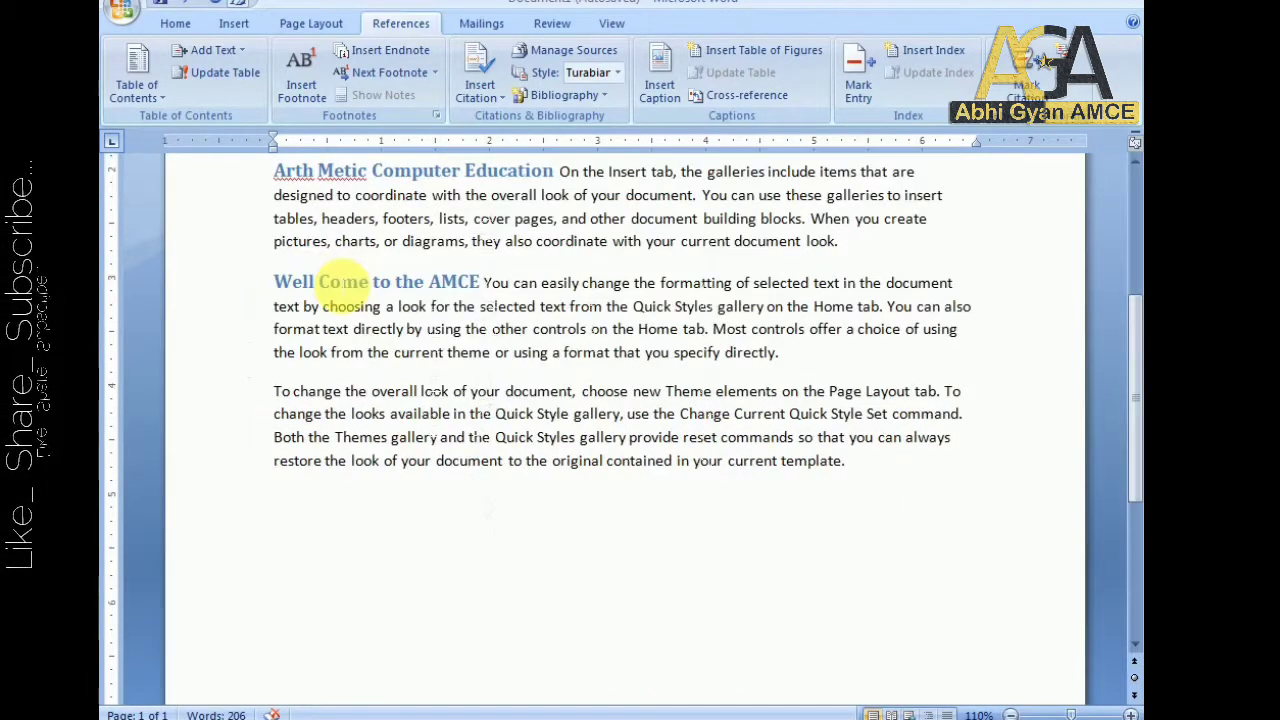
{"action": "scroll", "coordinate": [343, 284], "scroll_direction": "up", "scroll_amount": 4}
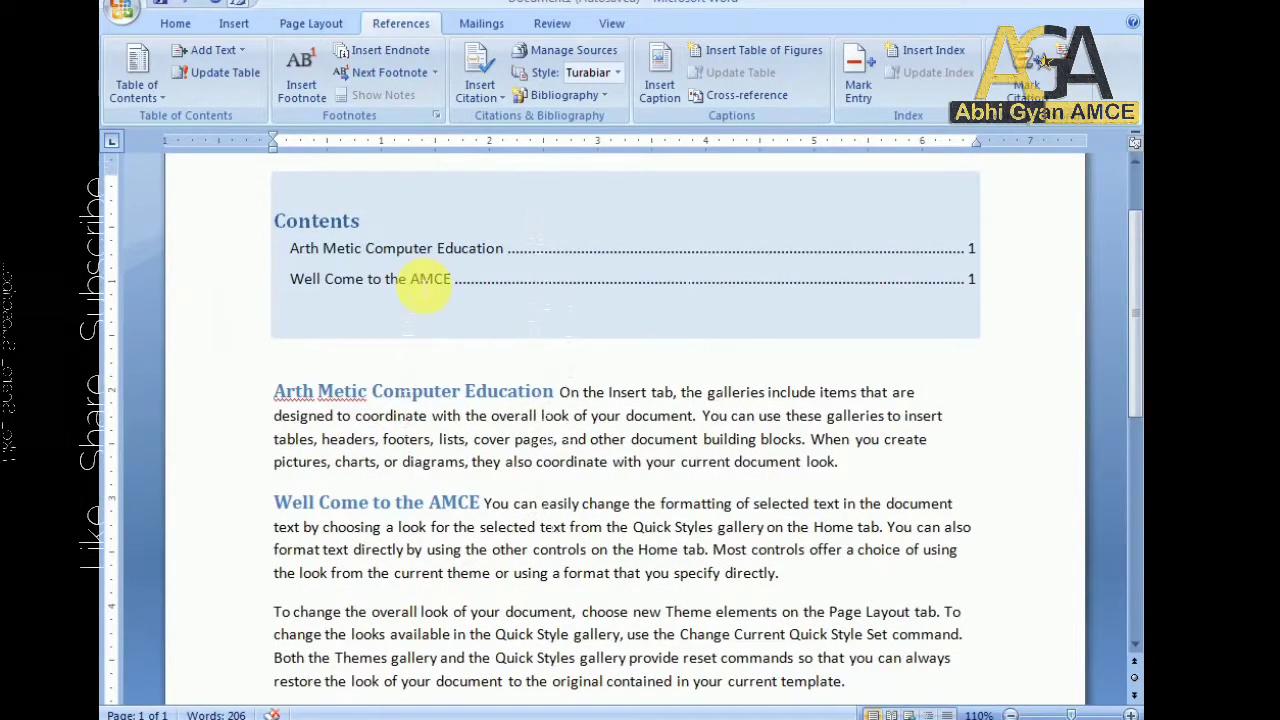
{"action": "left_click", "coordinate": [325, 279], "text": "ctrl"}
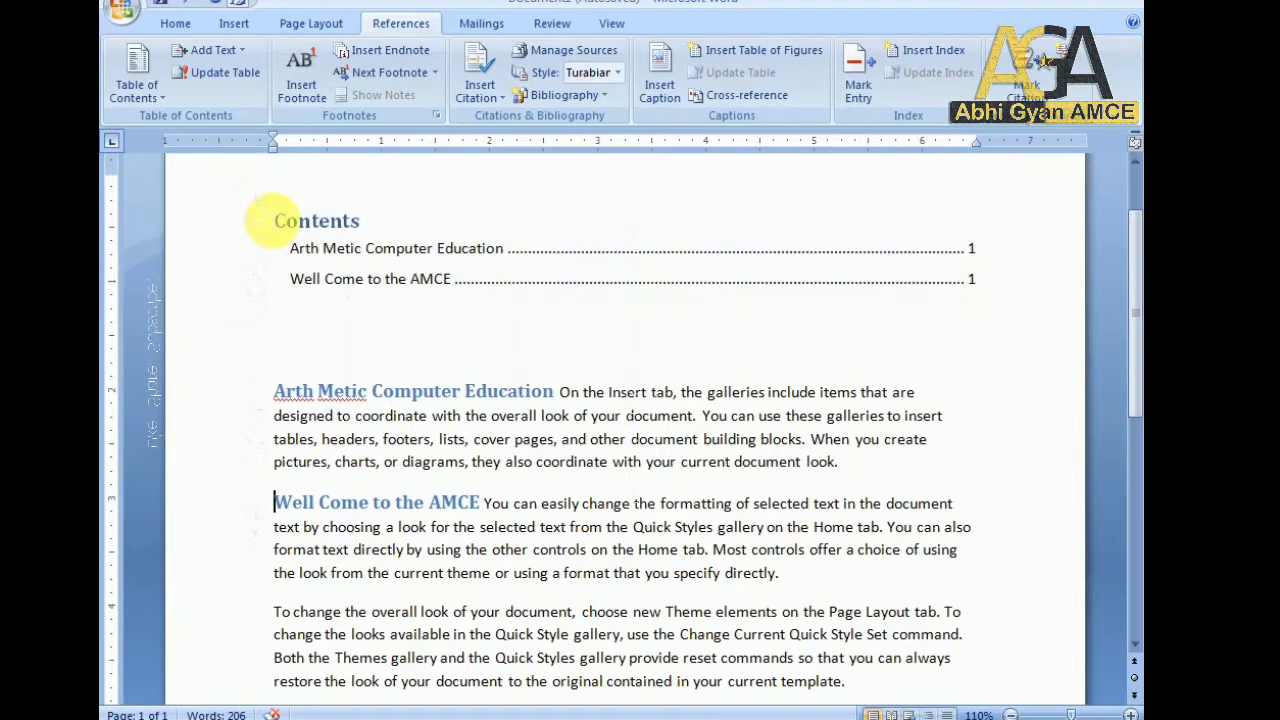
{"action": "left_click", "coordinate": [241, 50]}
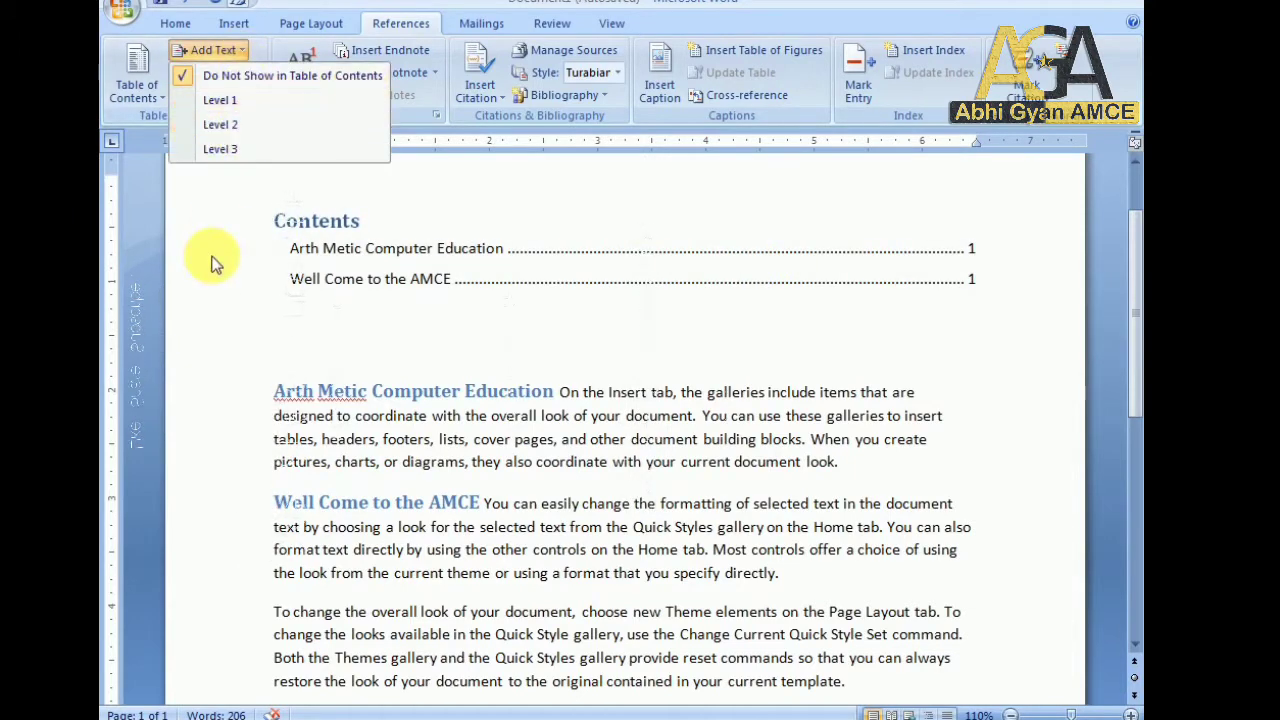
{"action": "left_click", "coordinate": [213, 115]}
{"action": "scroll", "coordinate": [280, 400], "scroll_direction": "down", "scroll_amount": 4}
{"action": "left_click", "coordinate": [305, 462]}
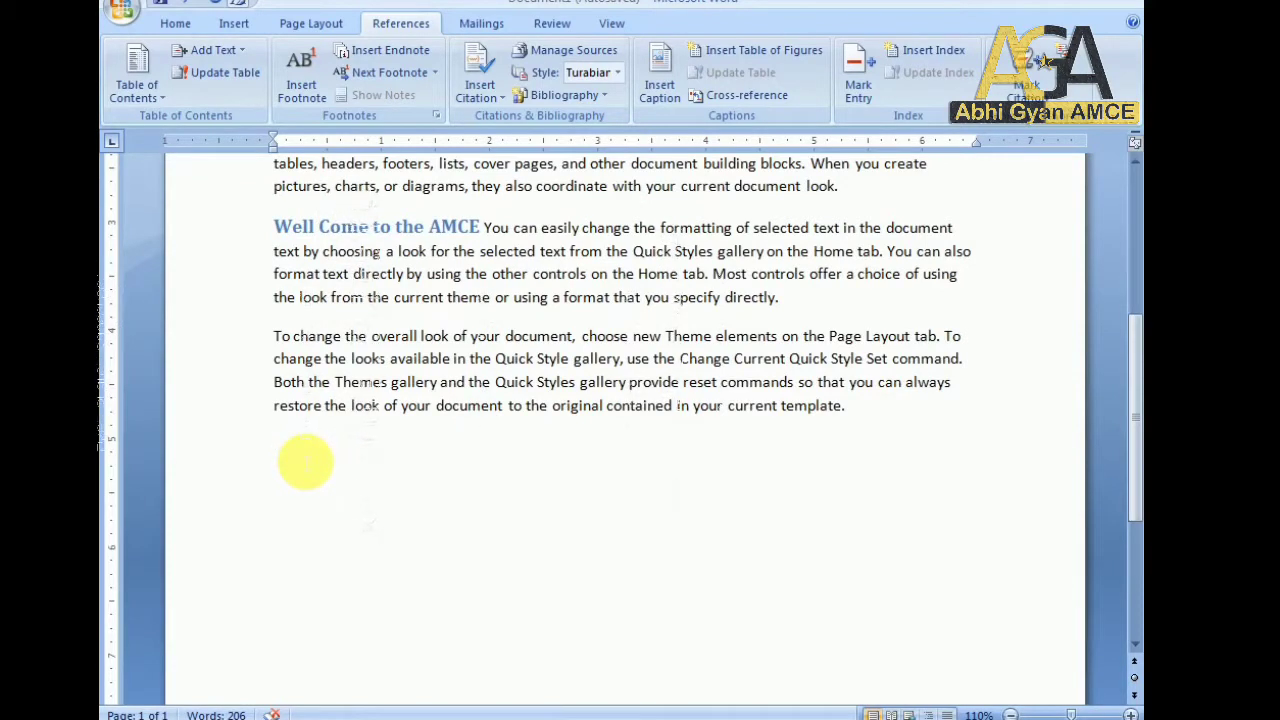
Step: Type AMCE, AMCE 2 and AMCE 3 on separate lines at the document's end
{"action": "type", "text": "AMCE"}
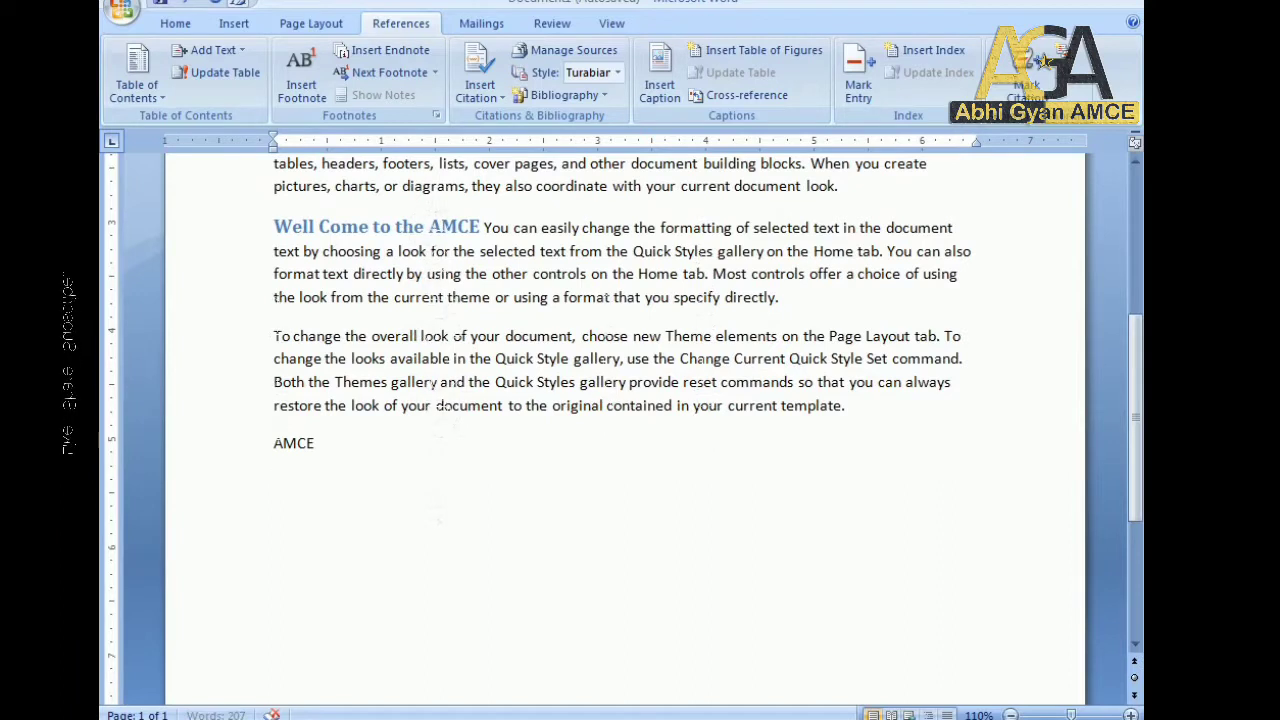
{"action": "type", "text": "AM"}
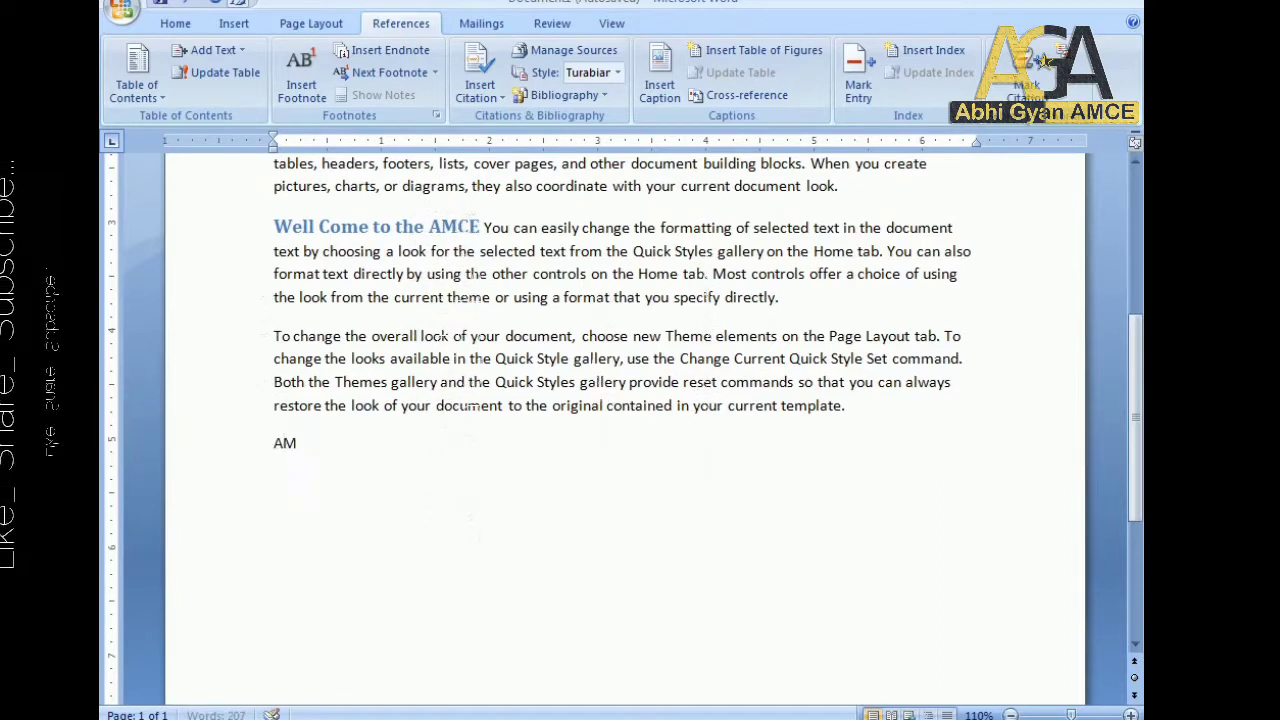
{"action": "type", "text": "CE"}
{"action": "key", "text": "Return"}
{"action": "type", "text": "A"}
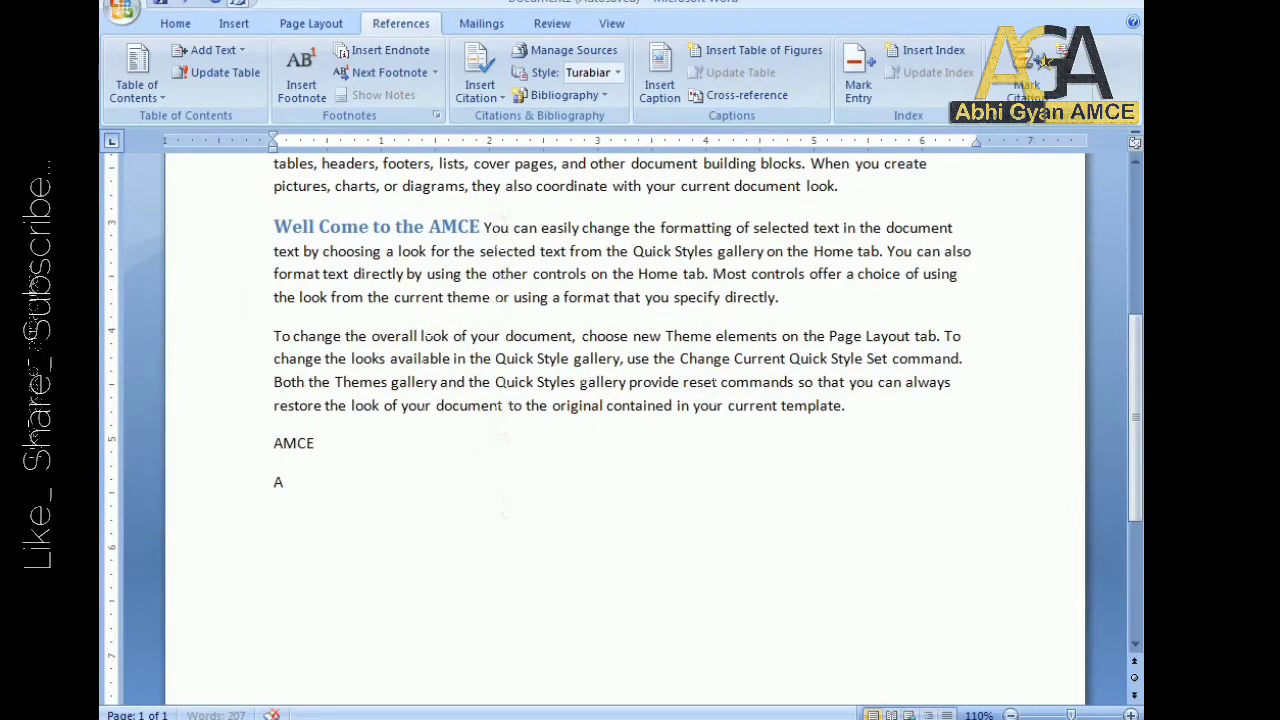
{"action": "type", "text": "MCE"}
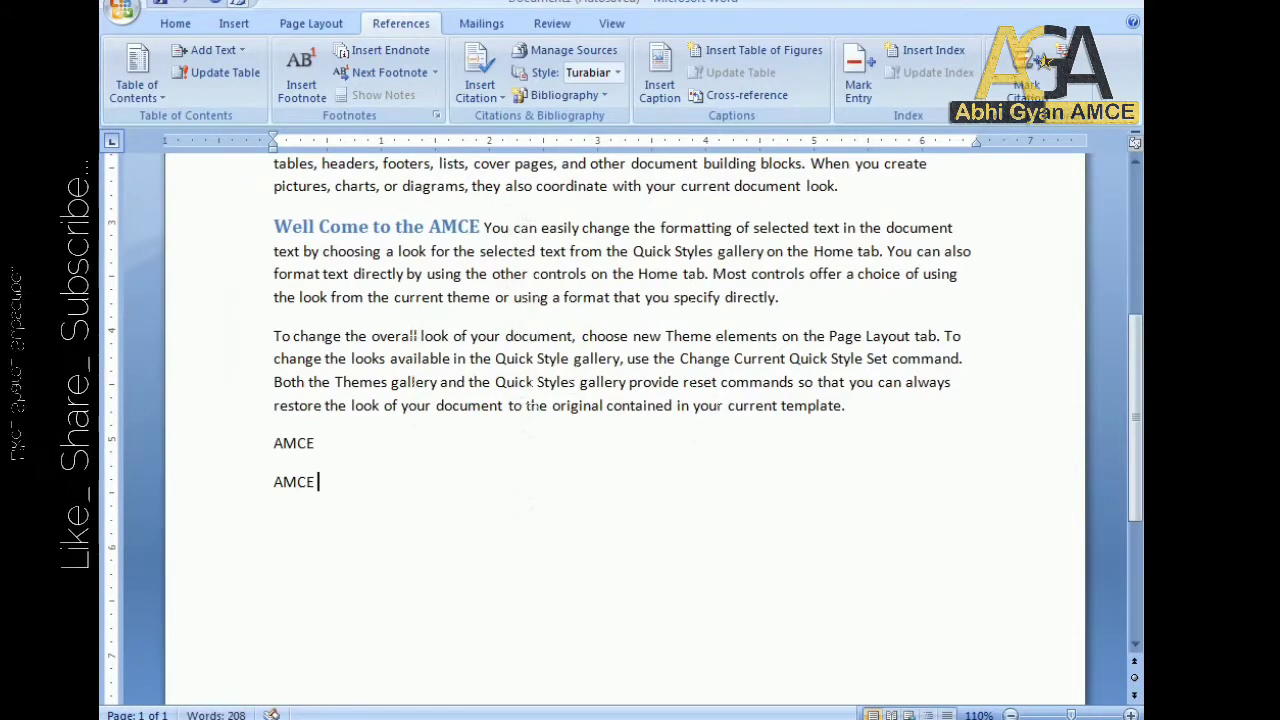
{"action": "type", "text": " 2"}
{"action": "key", "text": "Return"}
{"action": "type", "text": "AMC"}
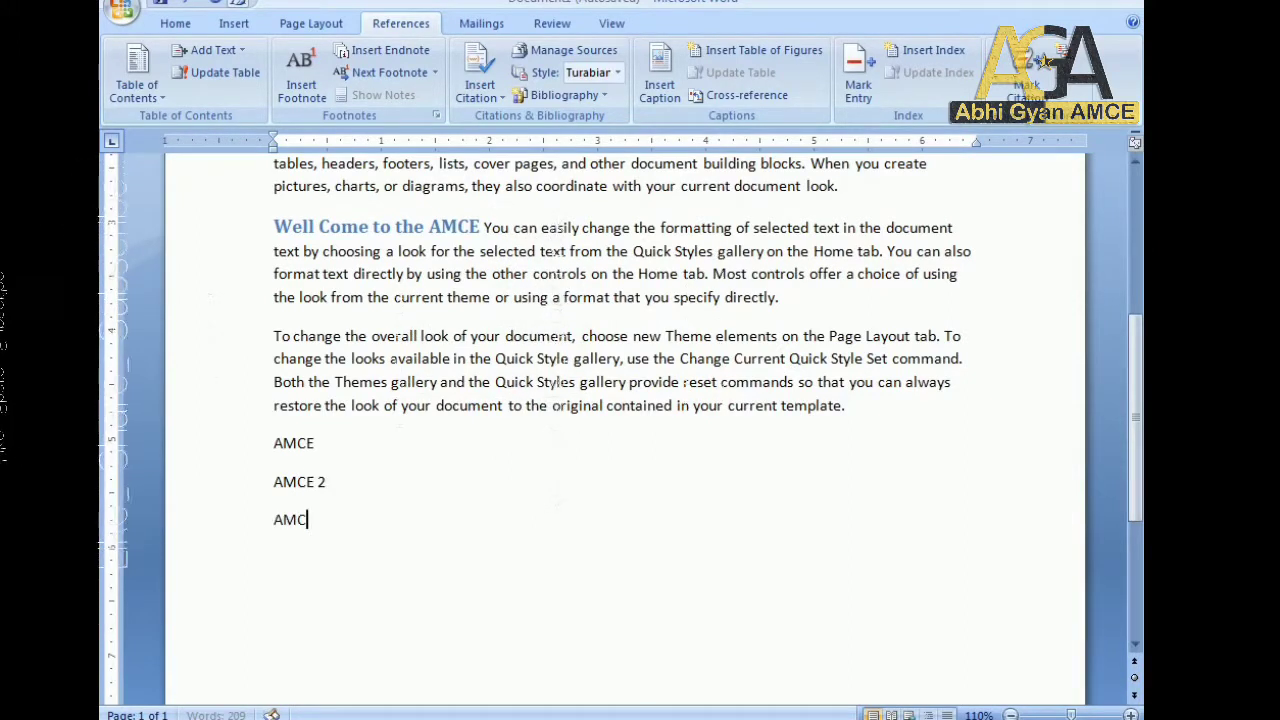
{"action": "type", "text": "E 3"}
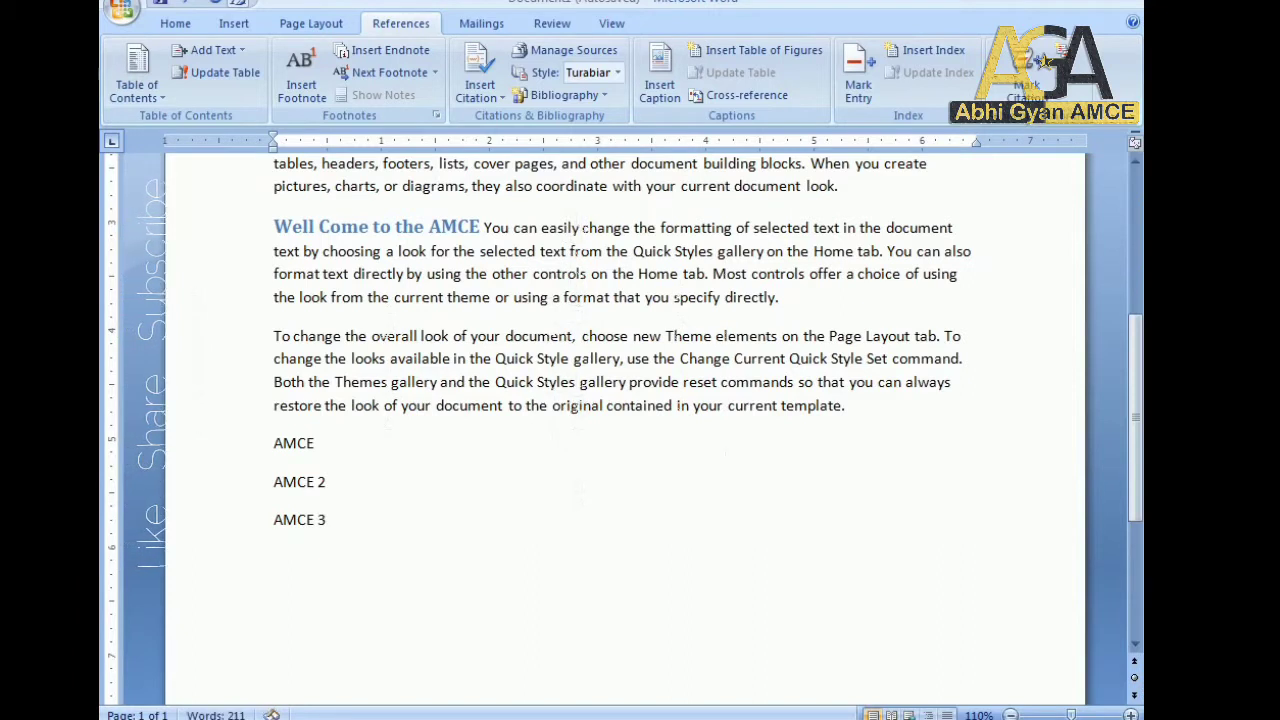
Step: Set AMCE, AMCE 2 and AMCE 3 as contents Level 1, 2 and 3 via Add Text
{"action": "left_click_drag", "start_coordinate": [329, 449], "coordinate": [277, 452]}
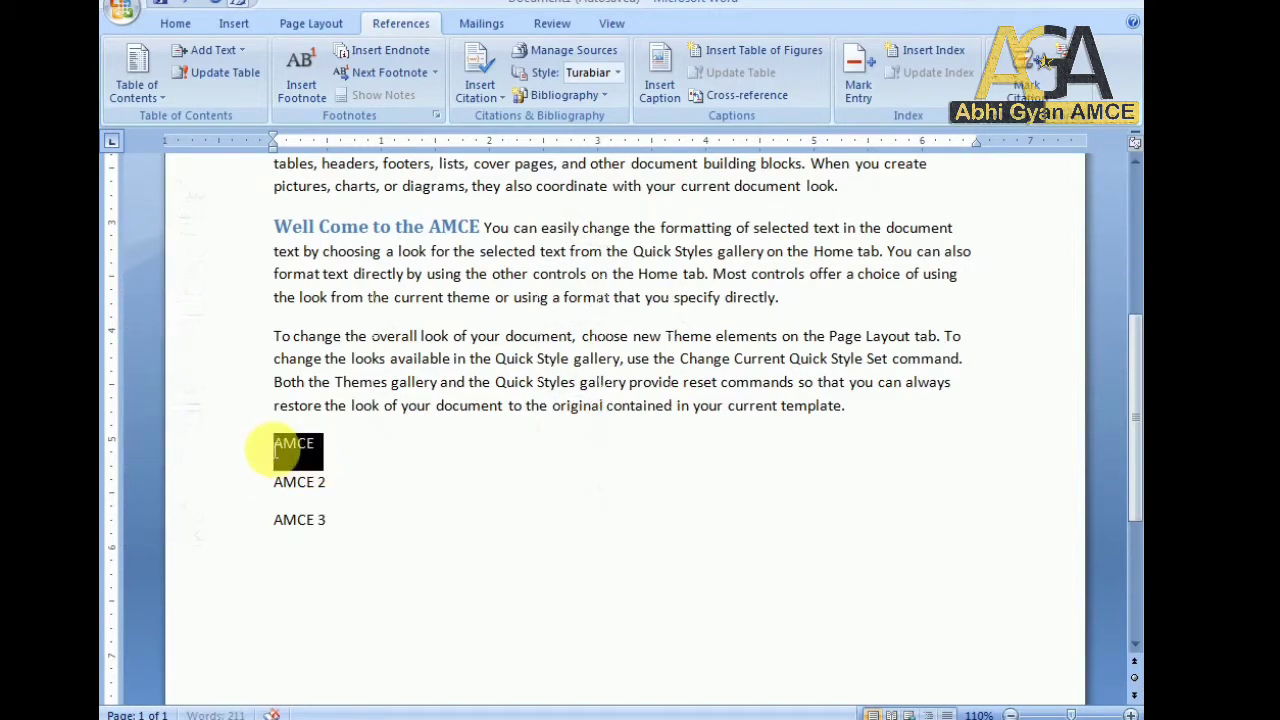
{"action": "left_click", "coordinate": [243, 49]}
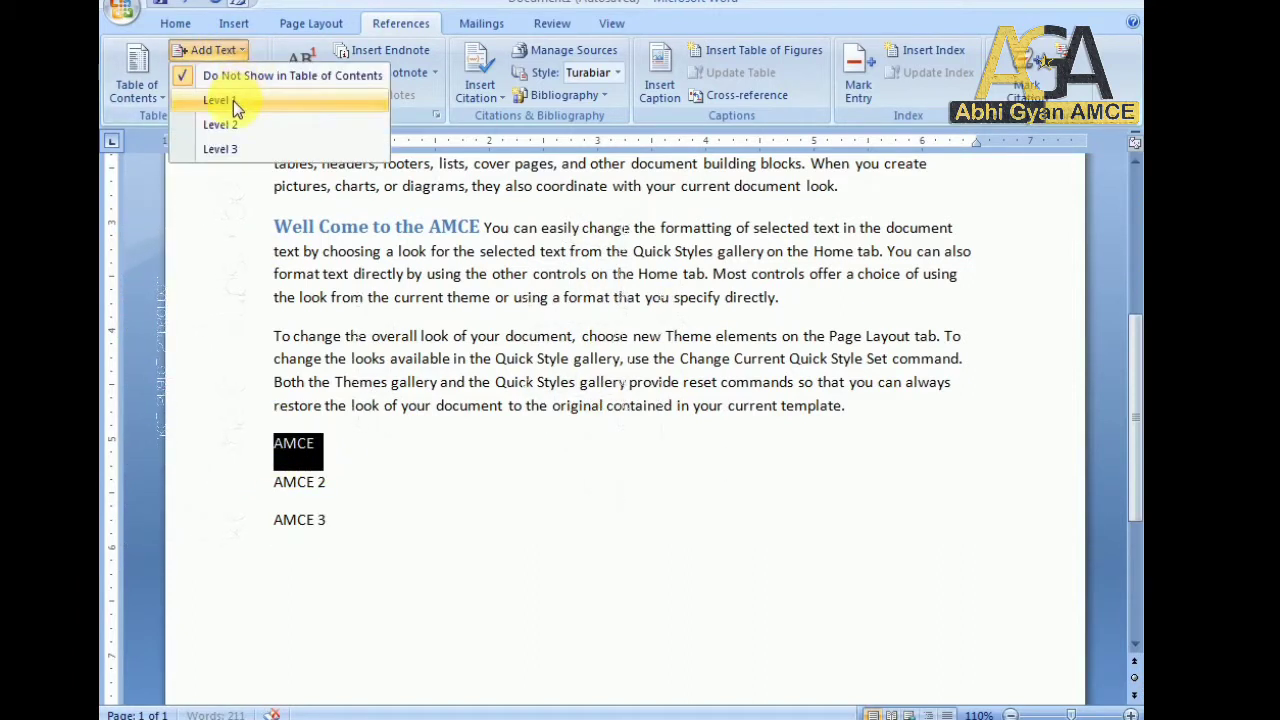
{"action": "left_click", "coordinate": [233, 100]}
{"action": "left_click", "coordinate": [343, 518]}
{"action": "left_click_drag", "start_coordinate": [343, 505], "coordinate": [243, 498]}
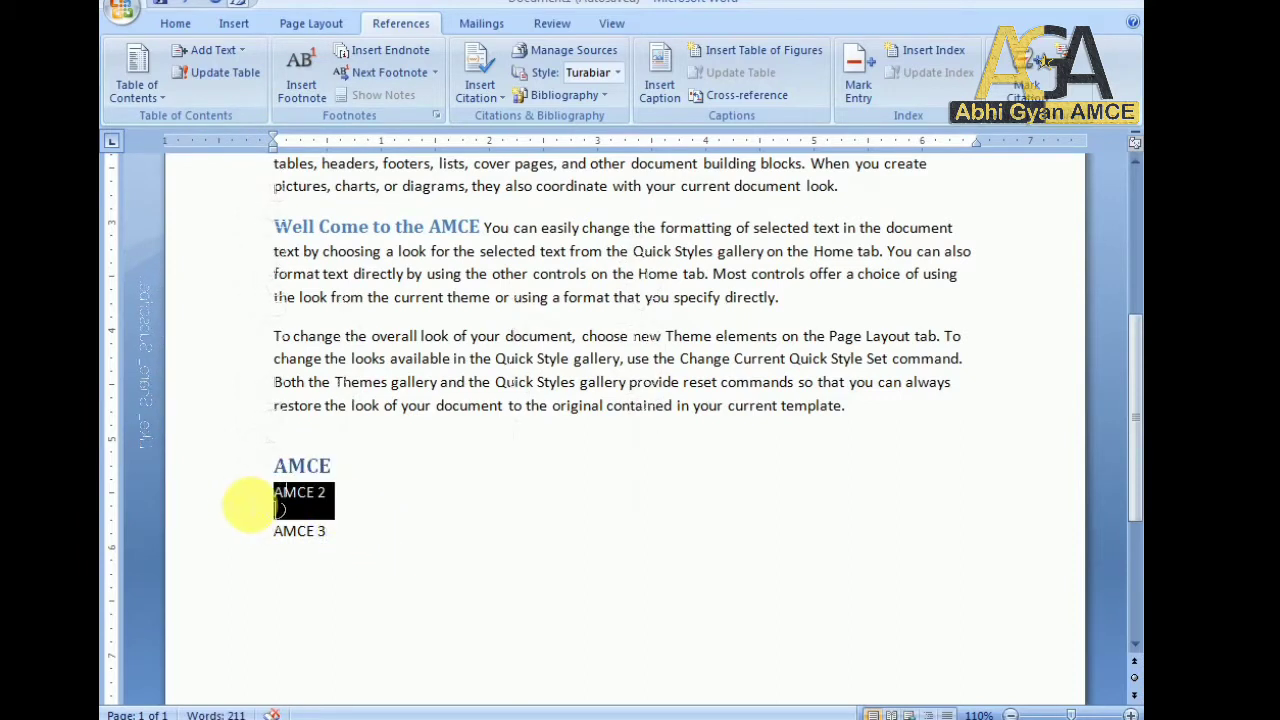
{"action": "left_click", "coordinate": [243, 50]}
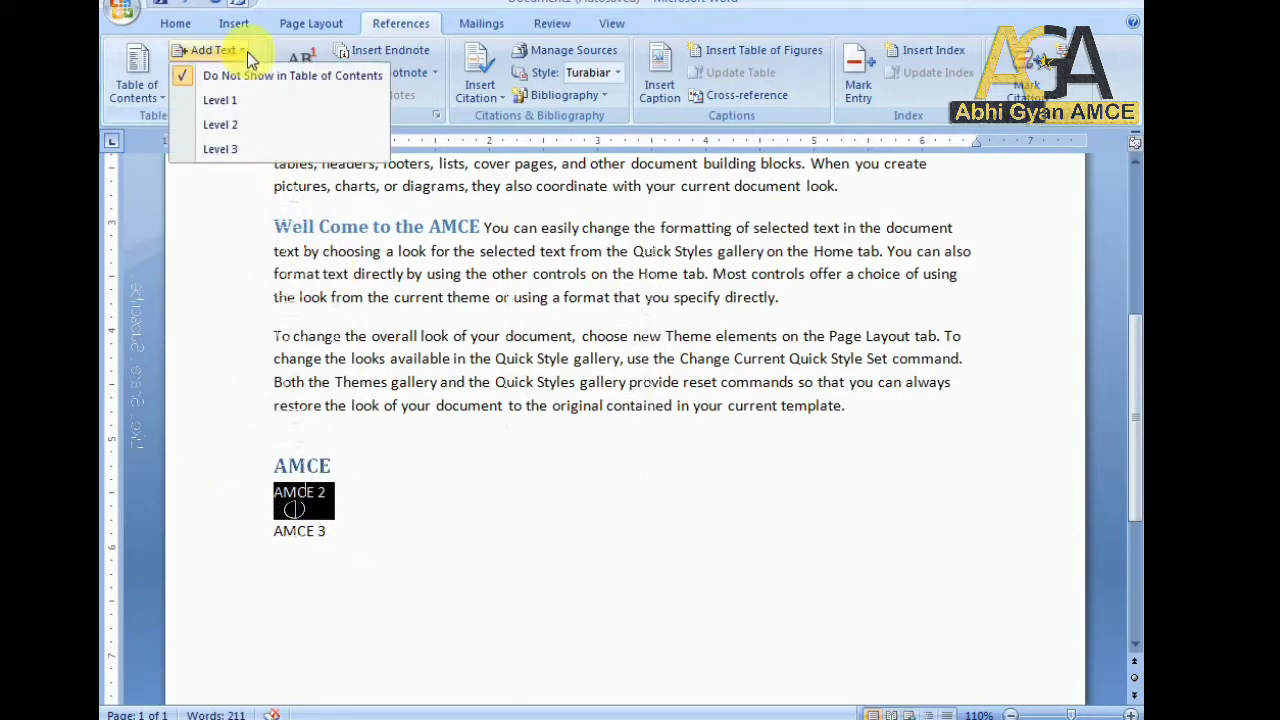
{"action": "left_click", "coordinate": [238, 124]}
{"action": "left_click_drag", "start_coordinate": [340, 535], "coordinate": [245, 540]}
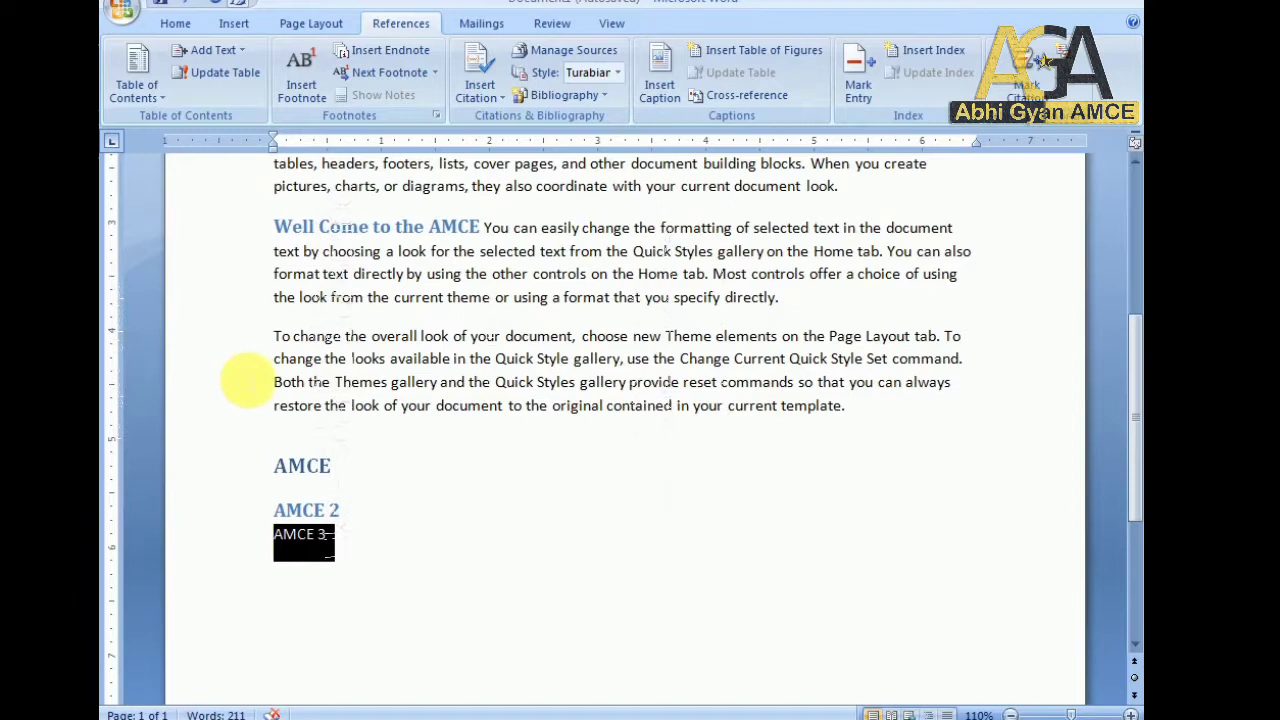
{"action": "left_click", "coordinate": [237, 54]}
{"action": "left_click", "coordinate": [227, 146]}
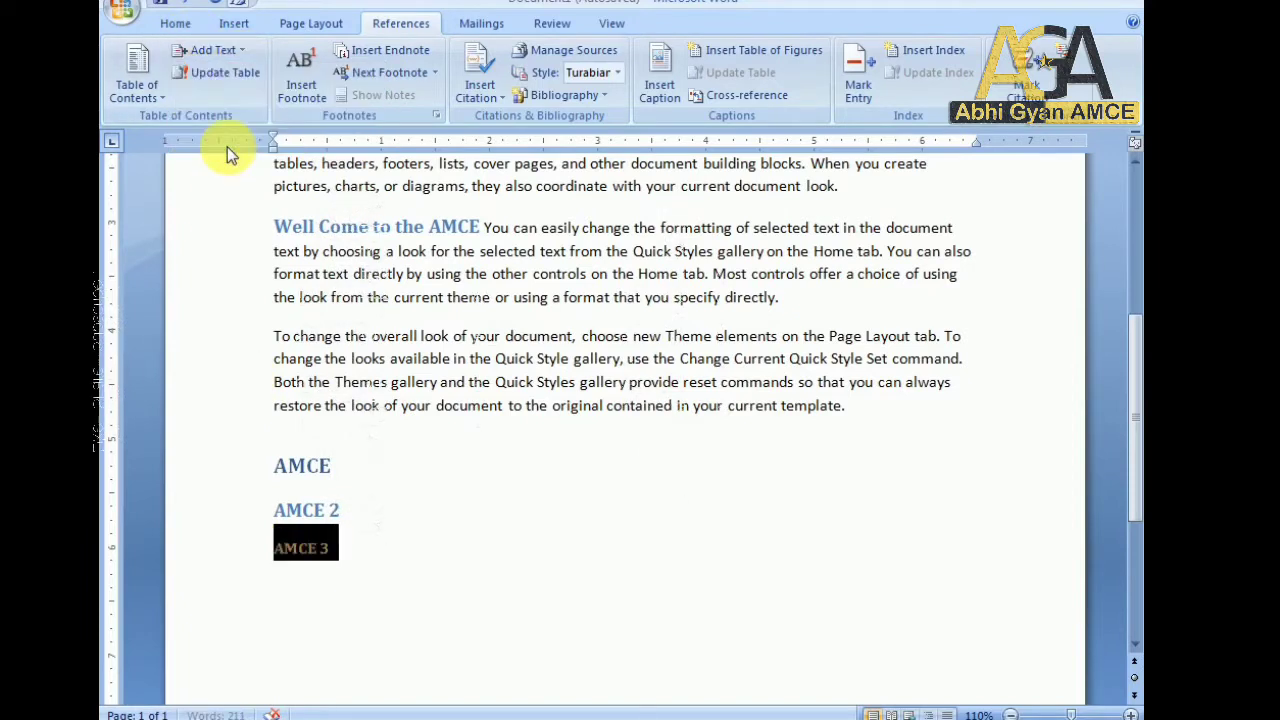
{"action": "left_click", "coordinate": [367, 553]}
Step: Check the right-click formatting options for the AMCE, AMCE 2 and AMCE 3 lines
{"action": "right_click", "coordinate": [308, 479]}
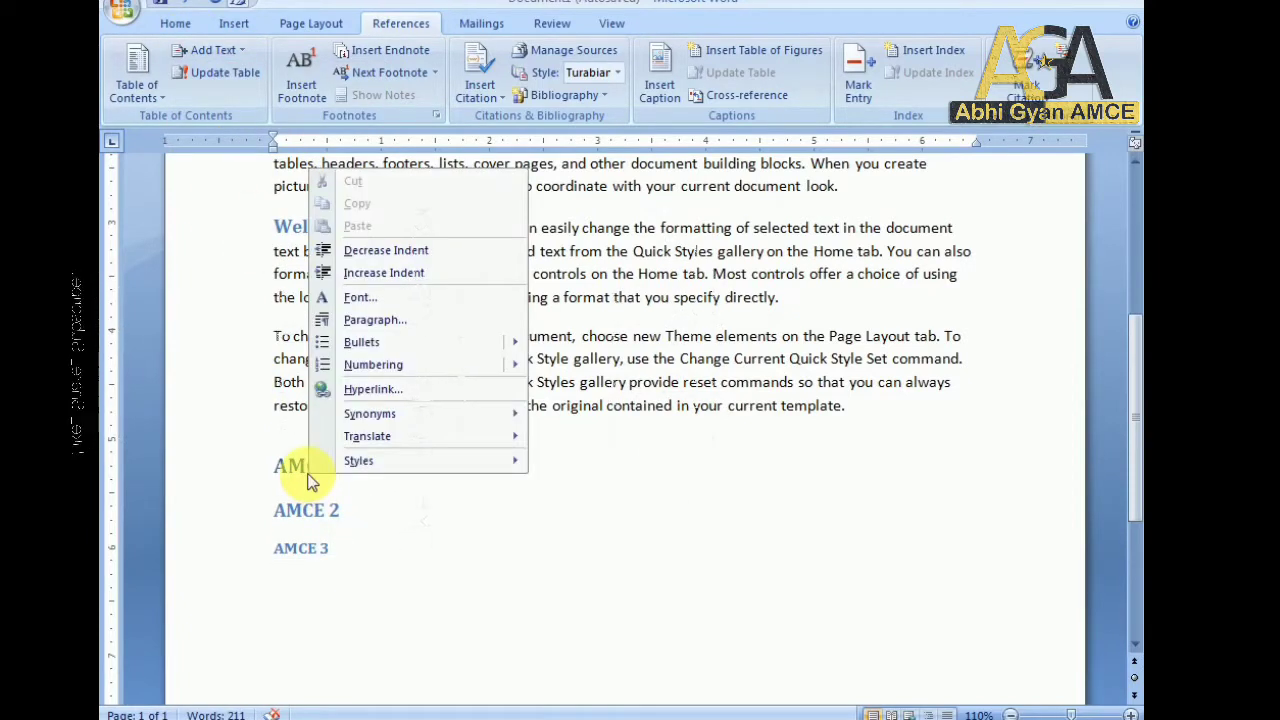
{"action": "right_click", "coordinate": [290, 508]}
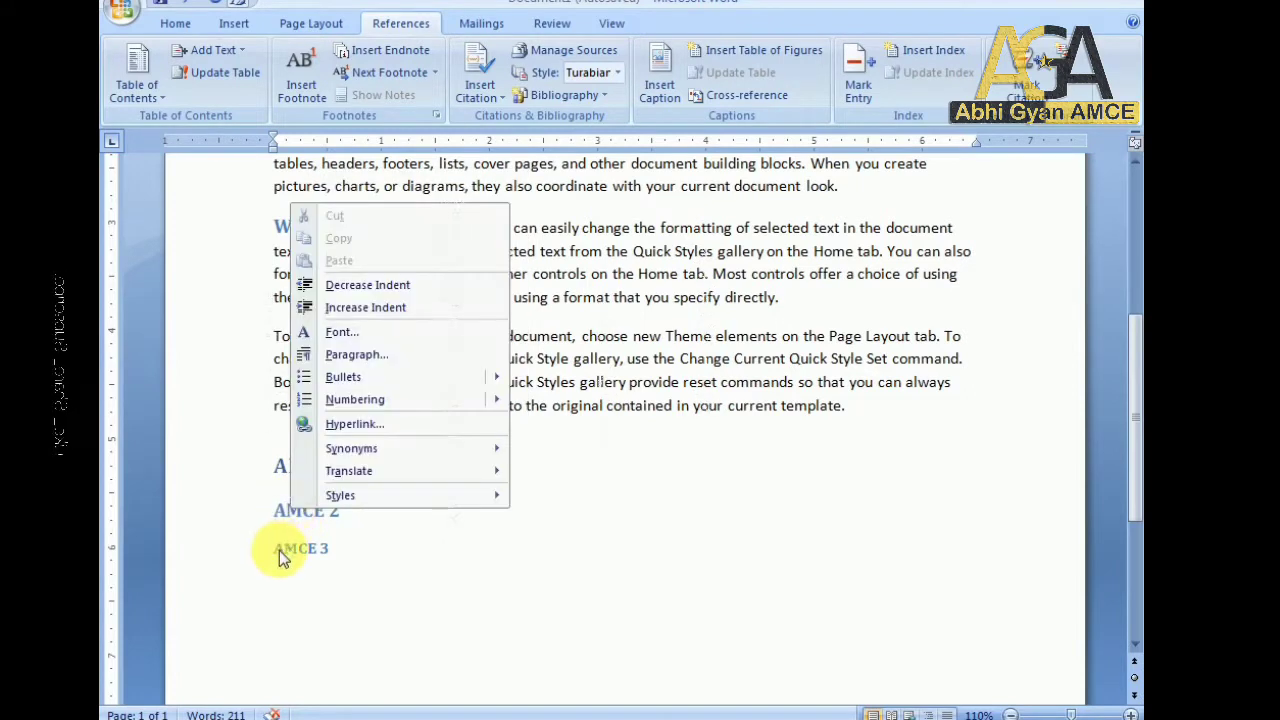
{"action": "left_click", "coordinate": [290, 556]}
{"action": "right_click", "coordinate": [288, 552]}
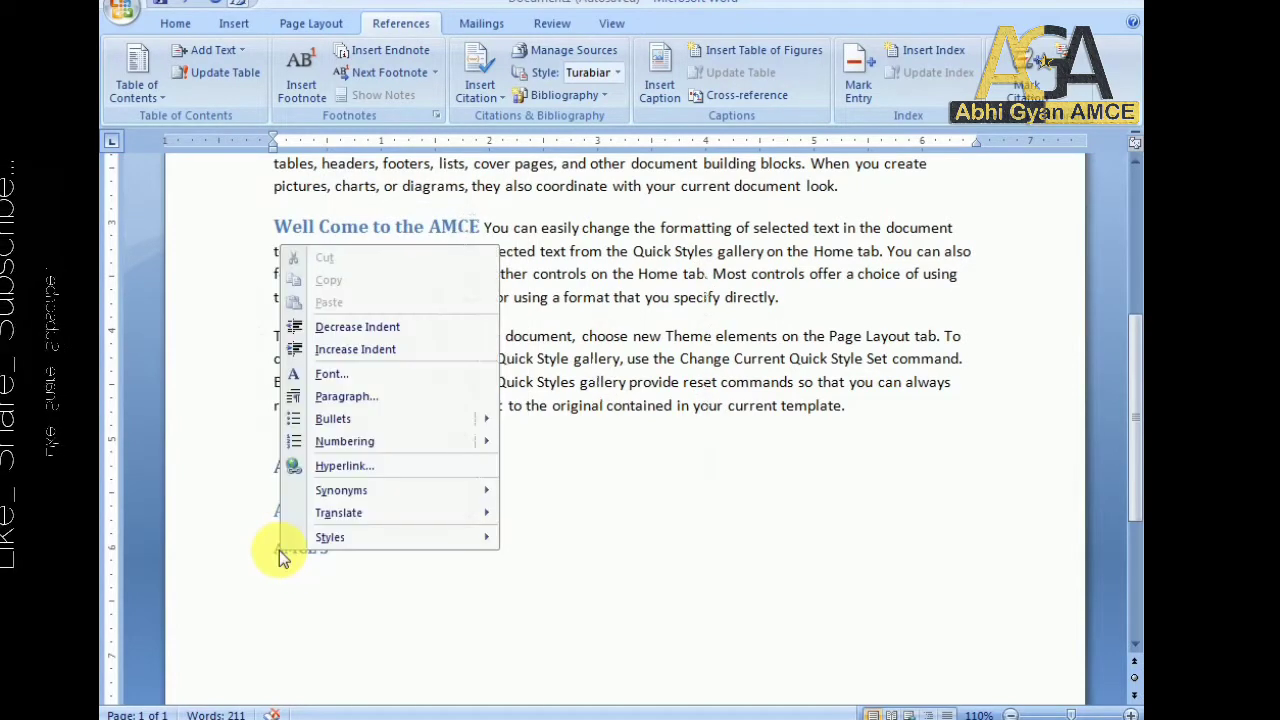
{"action": "left_click", "coordinate": [679, 600]}
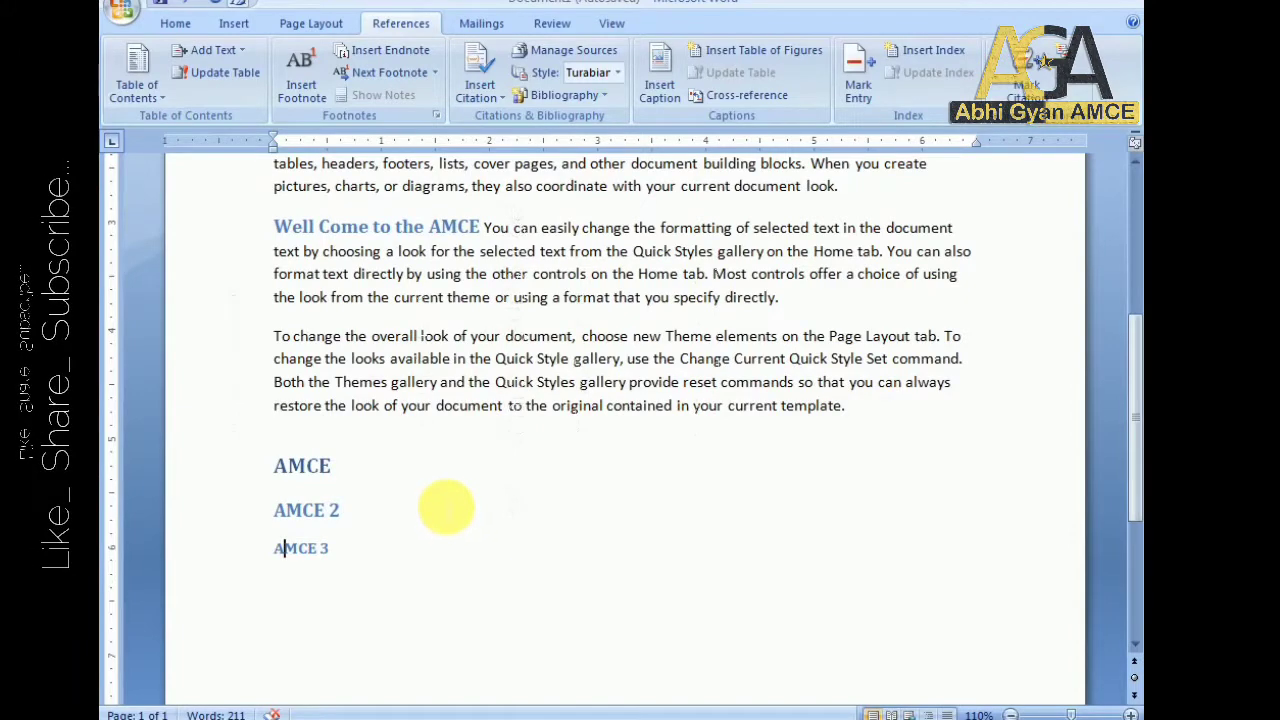
{"action": "scroll", "coordinate": [450, 507], "scroll_direction": "up", "scroll_amount": 5}
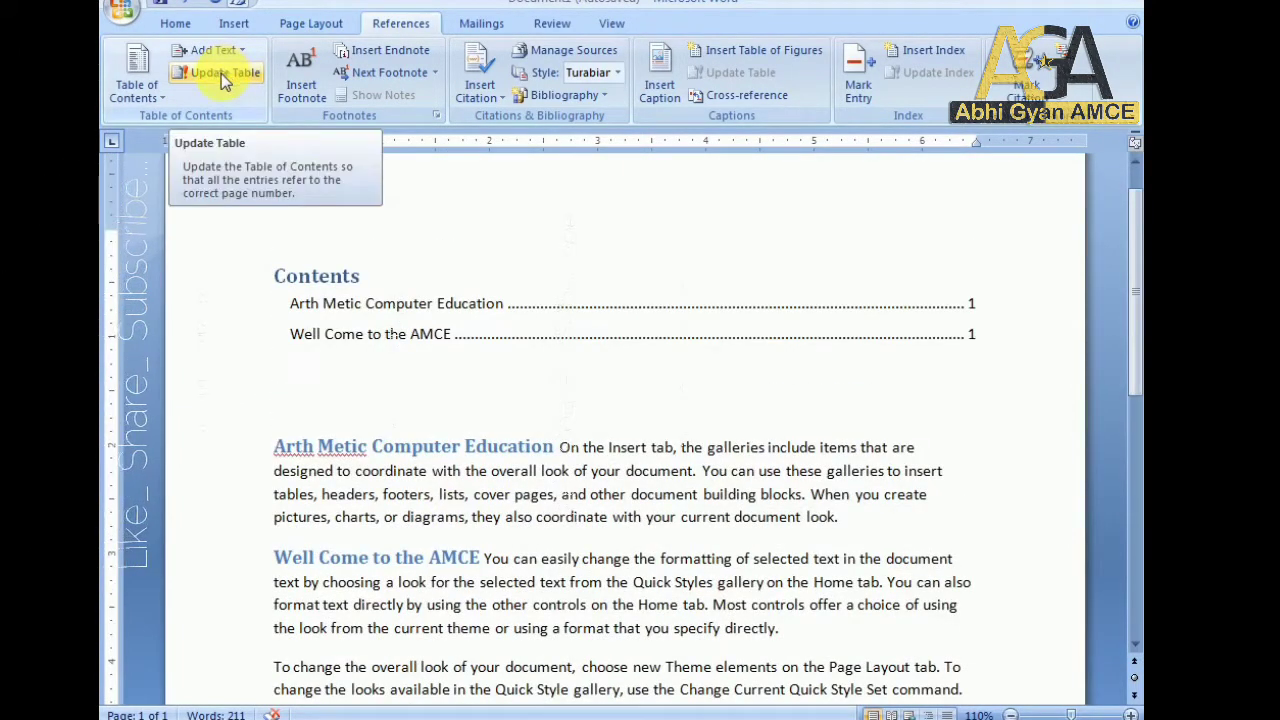
{"action": "scroll", "coordinate": [365, 316], "scroll_direction": "down", "scroll_amount": 5}
{"action": "scroll", "coordinate": [365, 316], "scroll_direction": "down", "scroll_amount": 3}
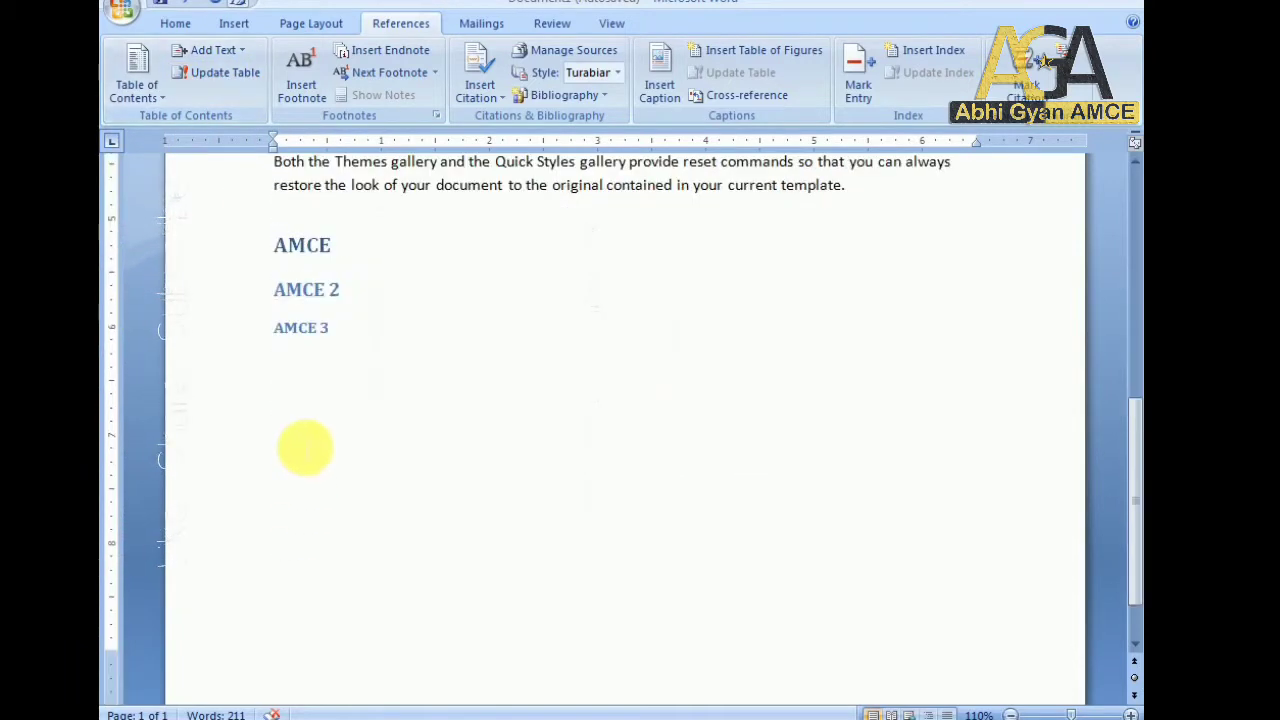
{"action": "left_click", "coordinate": [309, 400]}
{"action": "left_click", "coordinate": [138, 82]}
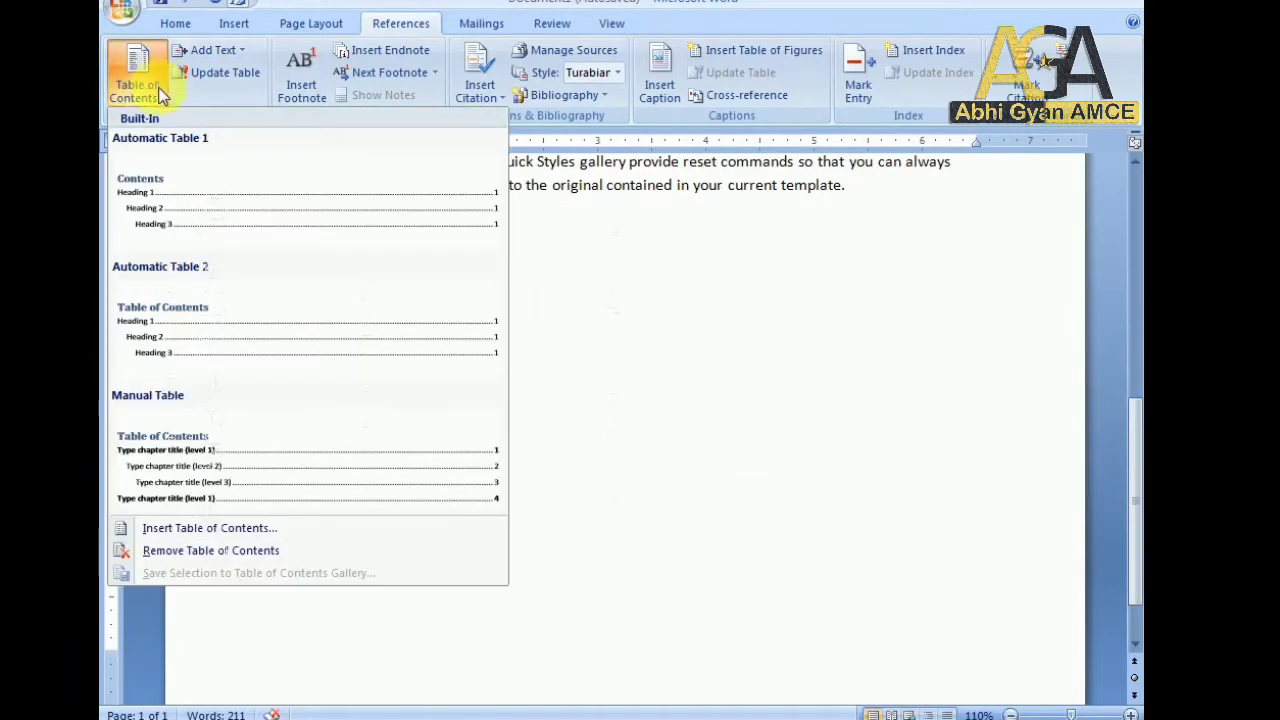
{"action": "left_click", "coordinate": [197, 454]}
{"action": "scroll", "coordinate": [300, 465], "scroll_direction": "up", "scroll_amount": 4}
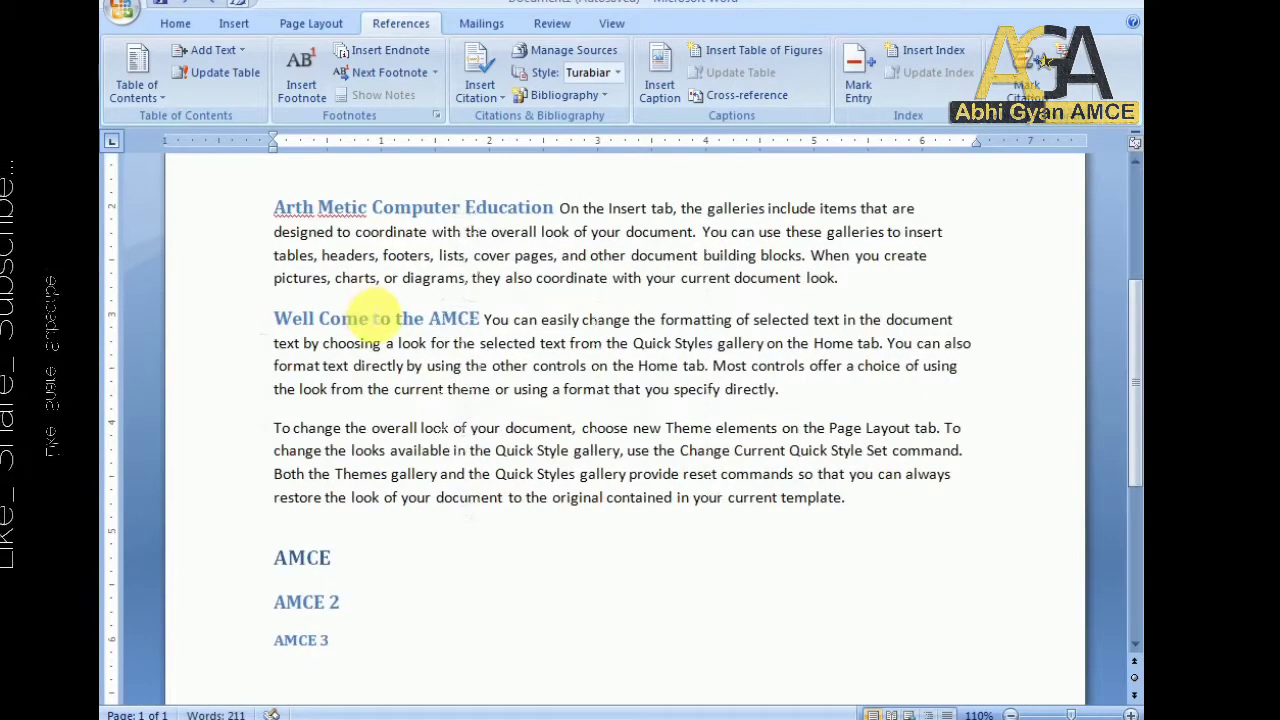
{"action": "left_click", "coordinate": [324, 428]}
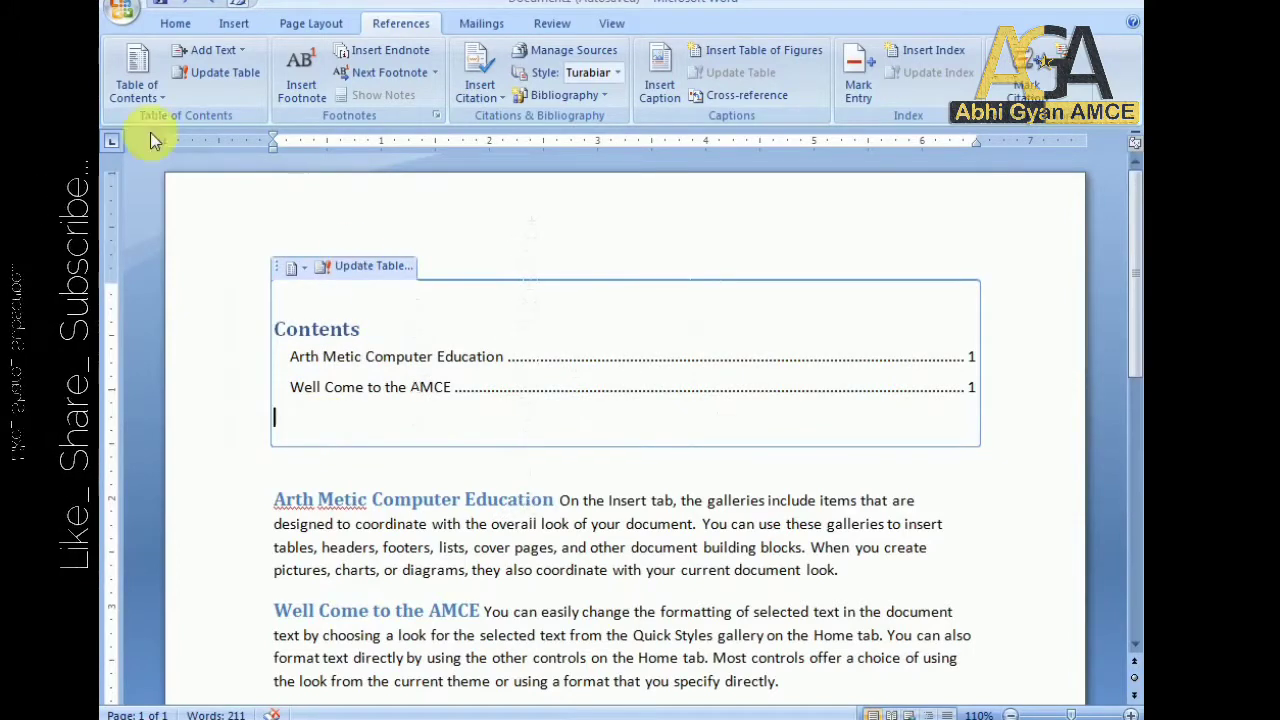
Step: Update the entire Contents table so it lists AMCE, AMCE 2 and AMCE 3
{"action": "left_click", "coordinate": [385, 267]}
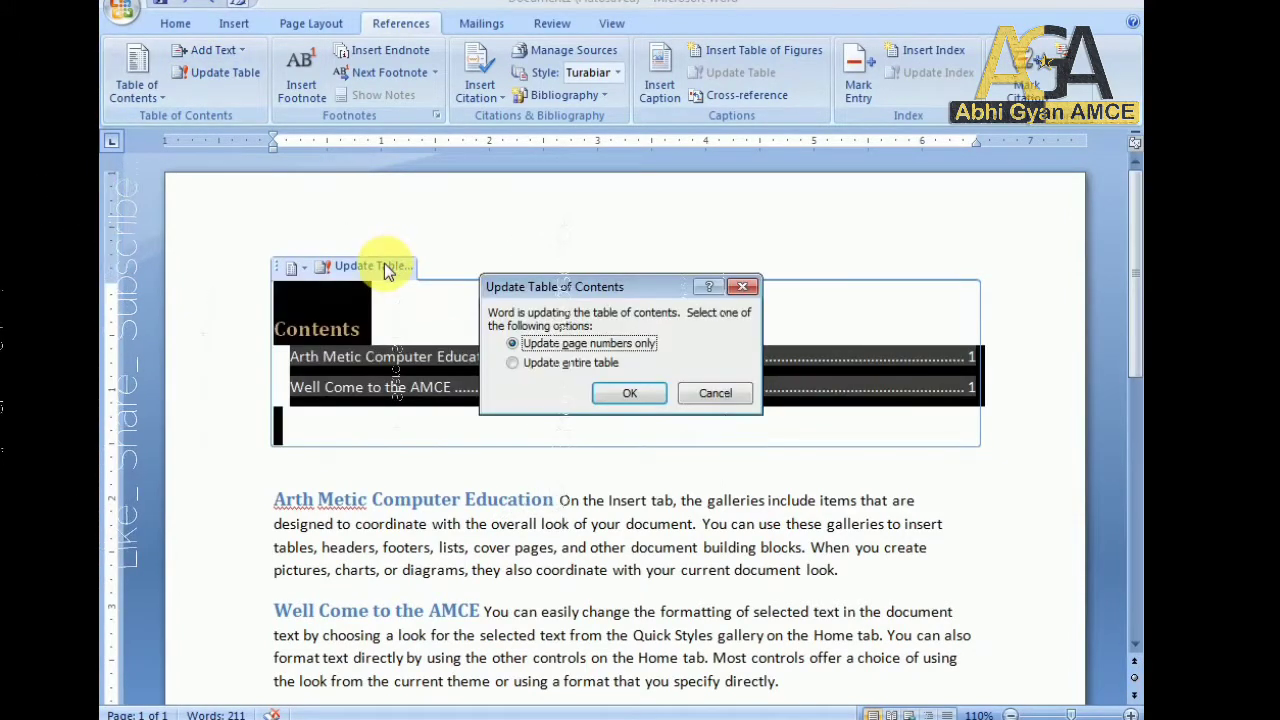
{"action": "left_click", "coordinate": [530, 366]}
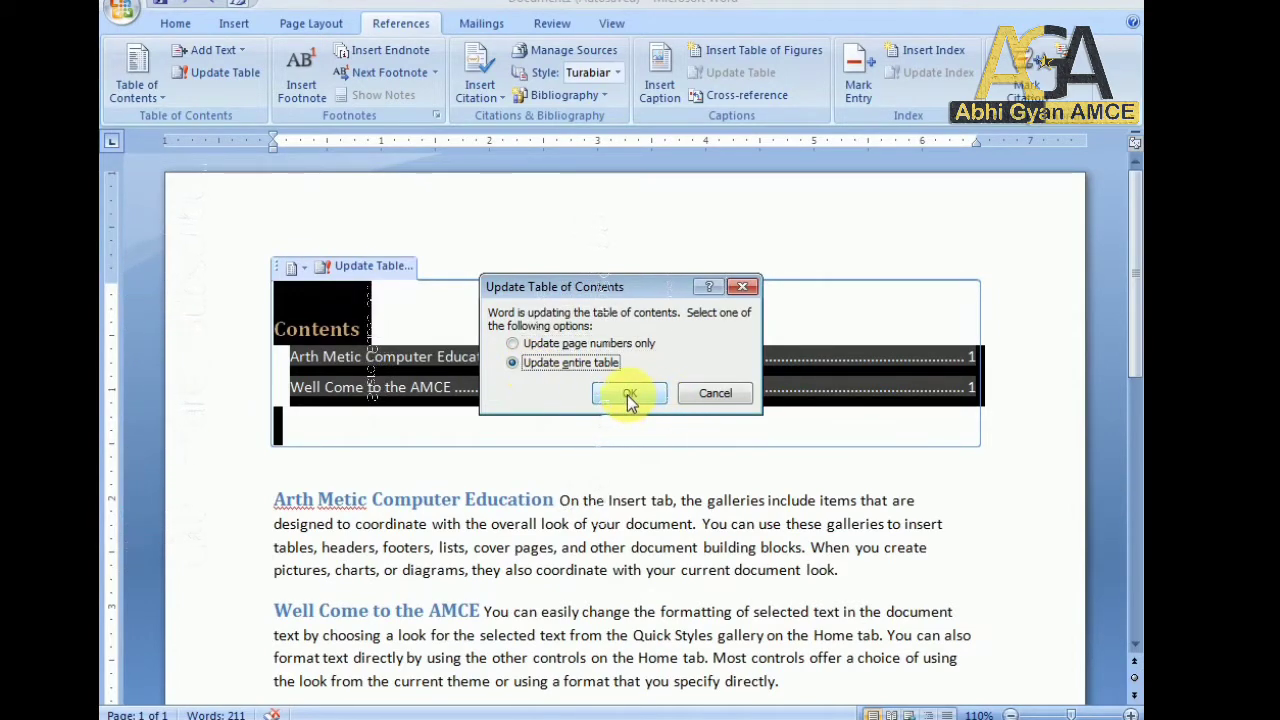
{"action": "left_click", "coordinate": [627, 395]}
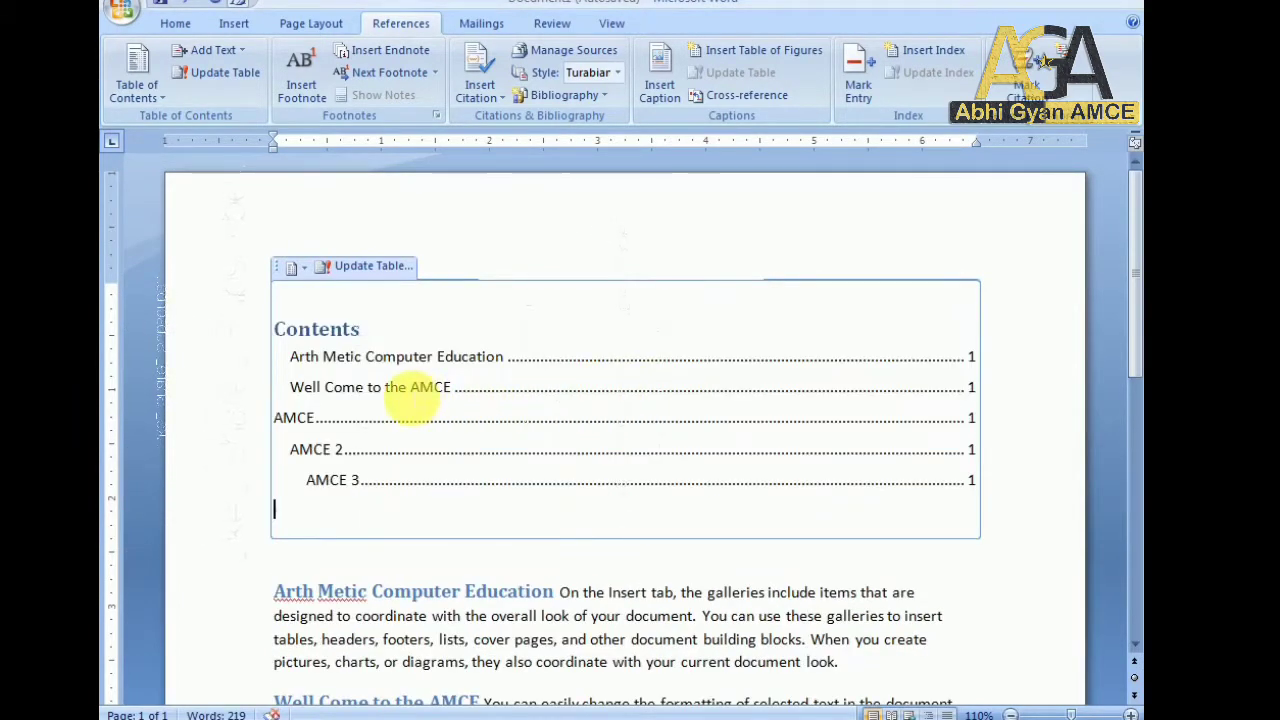
{"action": "scroll", "coordinate": [347, 400], "scroll_direction": "down", "scroll_amount": 2}
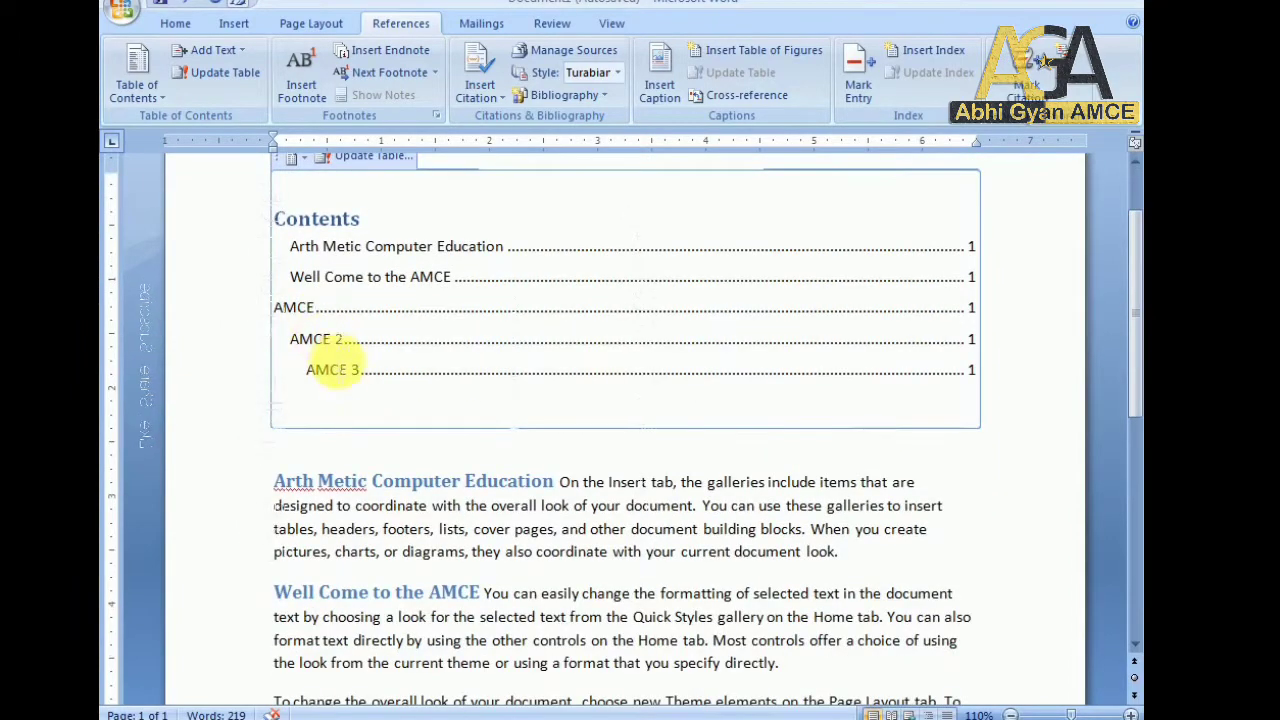
{"action": "scroll", "coordinate": [340, 375], "scroll_direction": "down", "scroll_amount": 3}
{"action": "scroll", "coordinate": [300, 660], "scroll_direction": "down", "scroll_amount": 4}
{"action": "scroll", "coordinate": [300, 651], "scroll_direction": "up", "scroll_amount": 1}
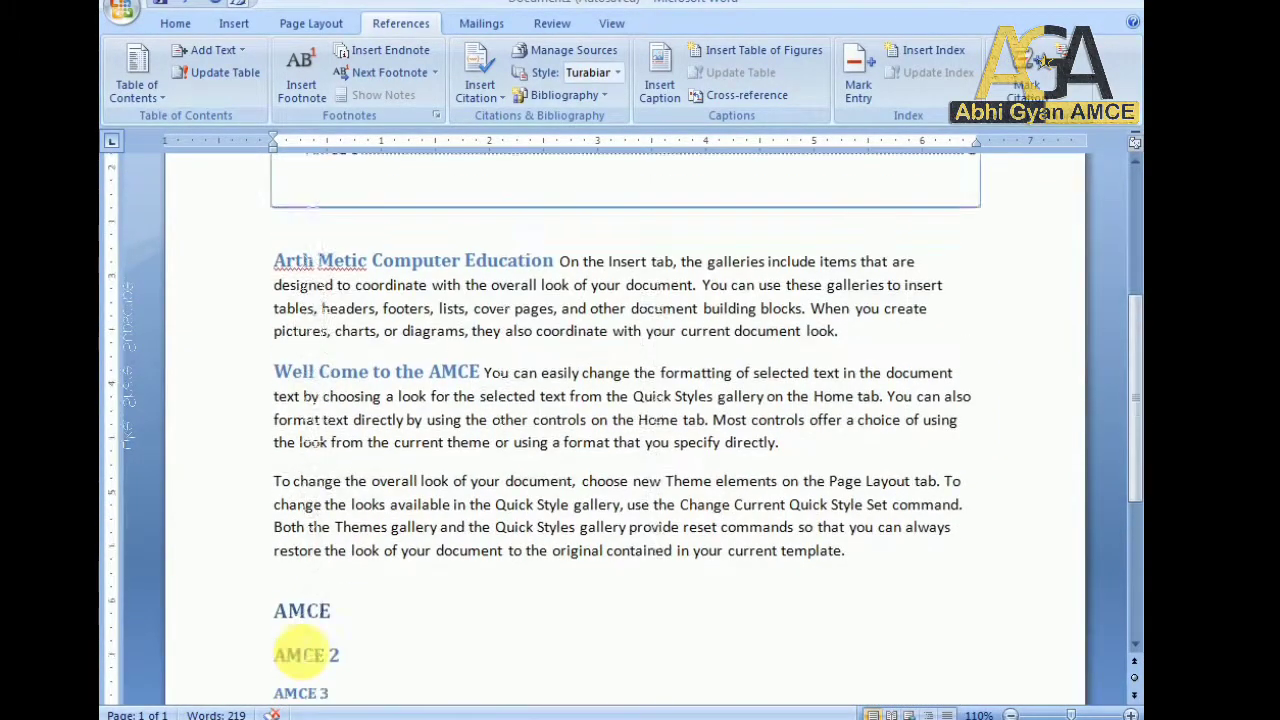
{"action": "scroll", "coordinate": [320, 500], "scroll_direction": "up", "scroll_amount": 5}
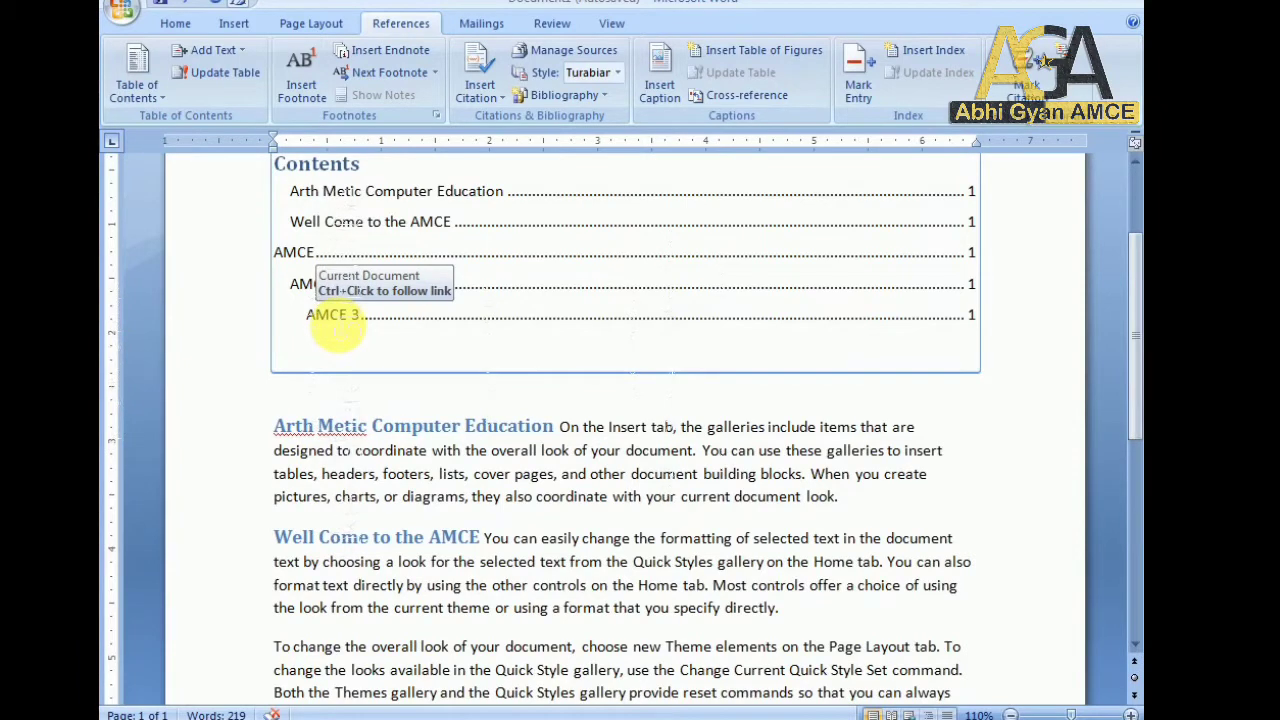
Step: Jump to the AMCE 2 heading and place the cursor before the third paragraph
{"action": "left_click", "coordinate": [314, 284], "text": "ctrl"}
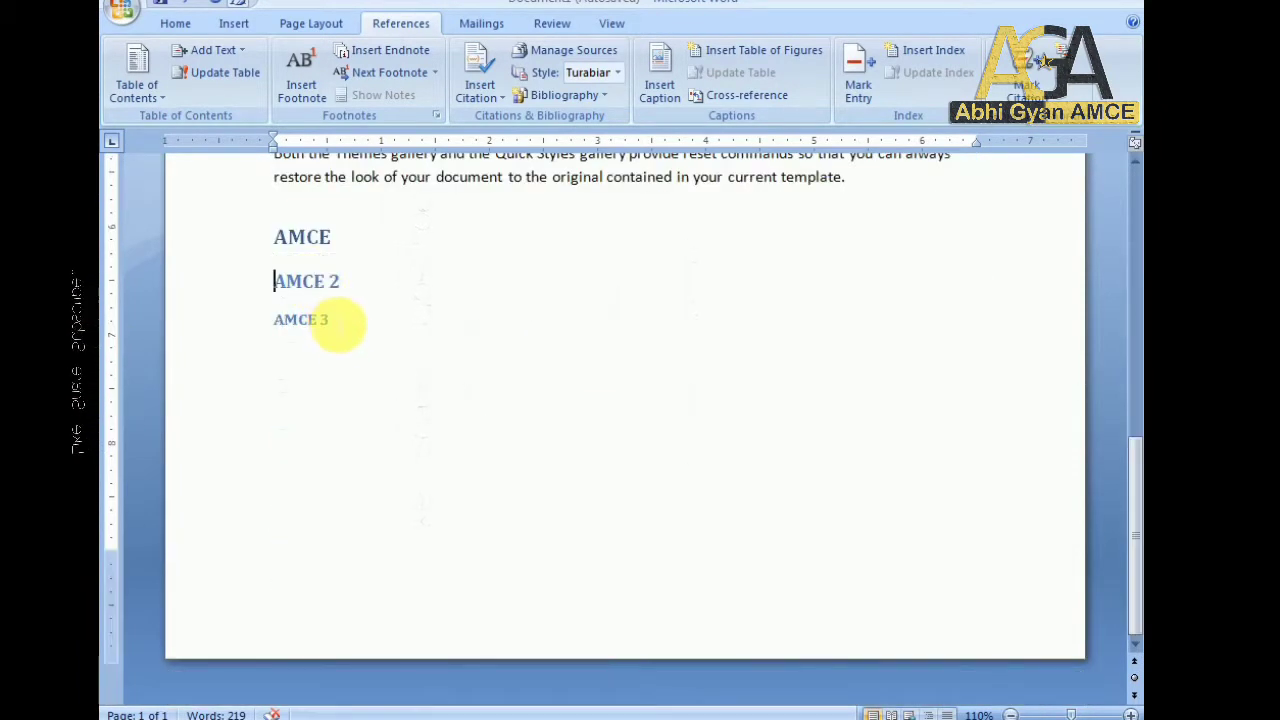
{"action": "scroll", "coordinate": [340, 320], "scroll_direction": "up", "scroll_amount": 5}
{"action": "scroll", "coordinate": [345, 323], "scroll_direction": "up", "scroll_amount": 3}
{"action": "scroll", "coordinate": [343, 343], "scroll_direction": "up", "scroll_amount": 1}
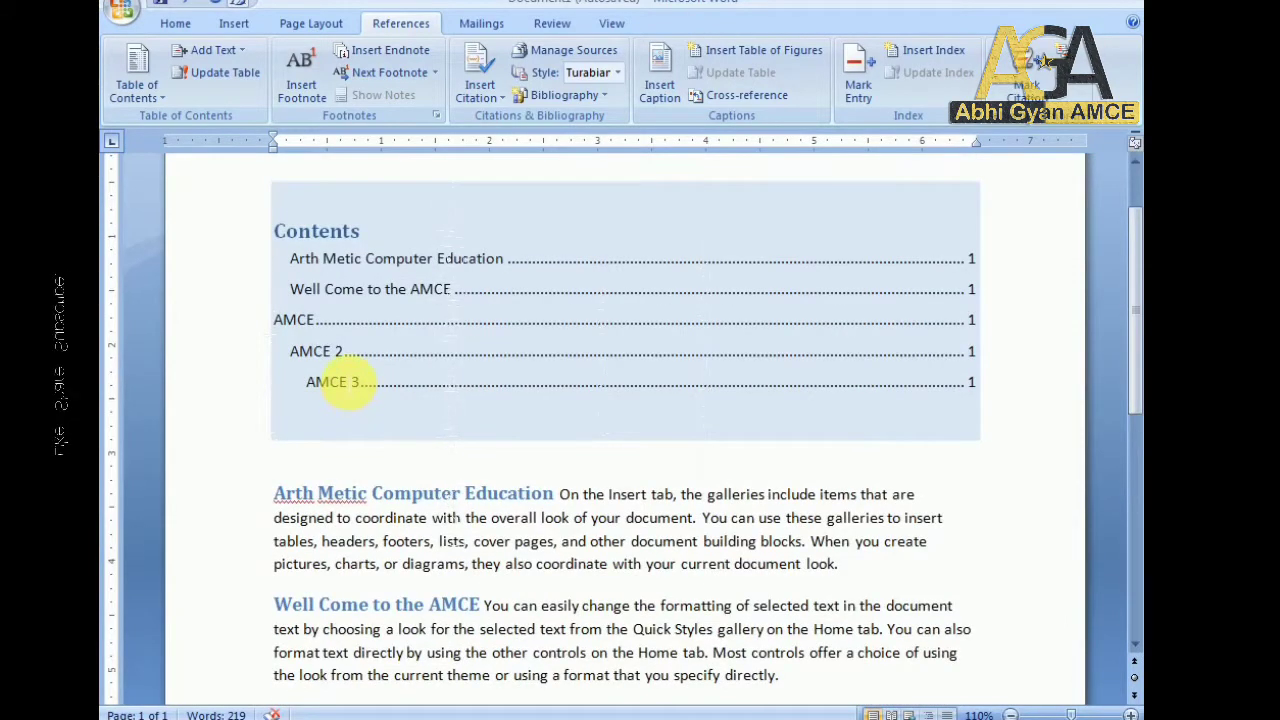
{"action": "scroll", "coordinate": [400, 491], "scroll_direction": "down", "scroll_amount": 10}
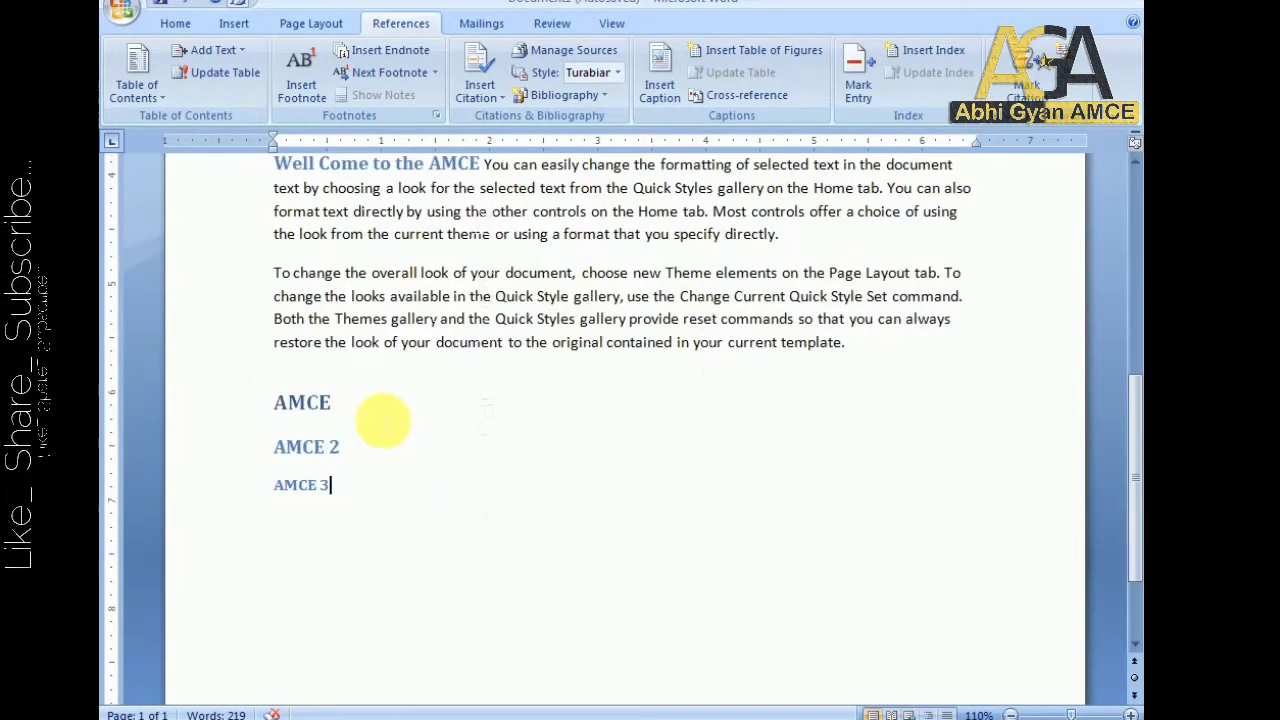
{"action": "scroll", "coordinate": [380, 423], "scroll_direction": "up", "scroll_amount": 3}
{"action": "left_click", "coordinate": [275, 383]}
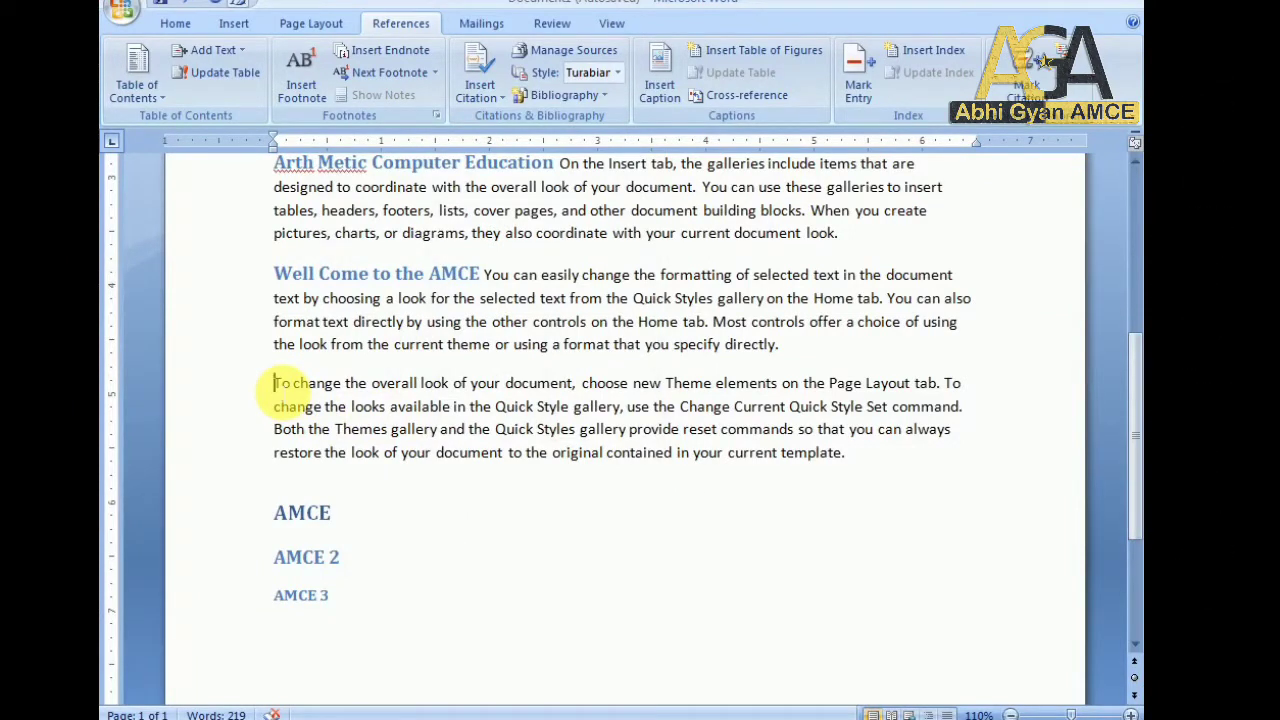
Step: Type 'Computer Education is Good' before the third paragraph and style it Heading 2
{"action": "type", "text": "Computer "}
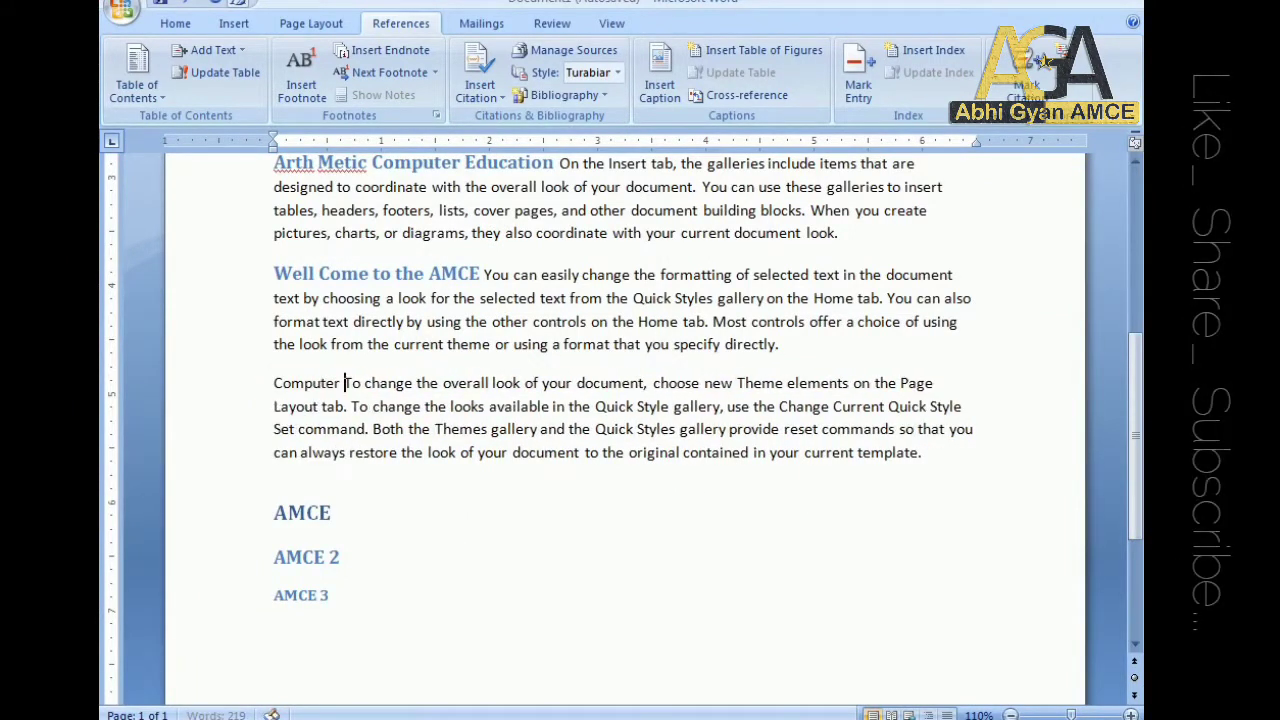
{"action": "type", "text": "Educa"}
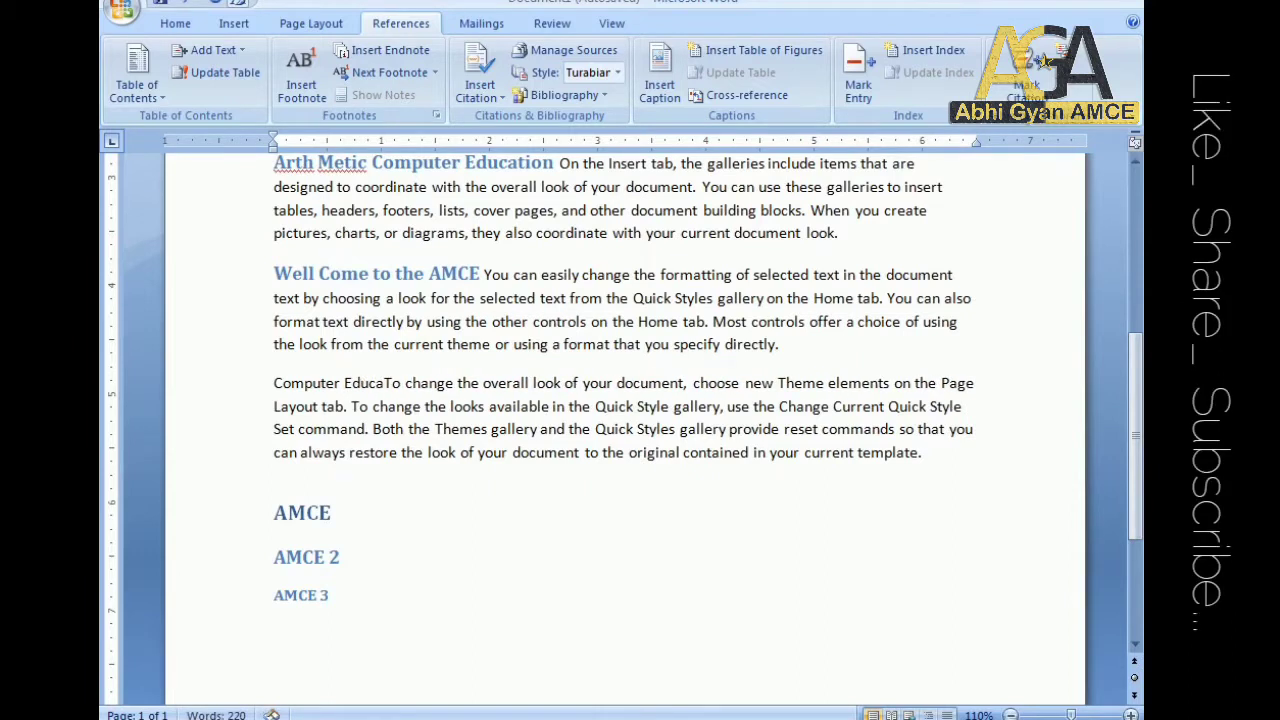
{"action": "type", "text": "tion "}
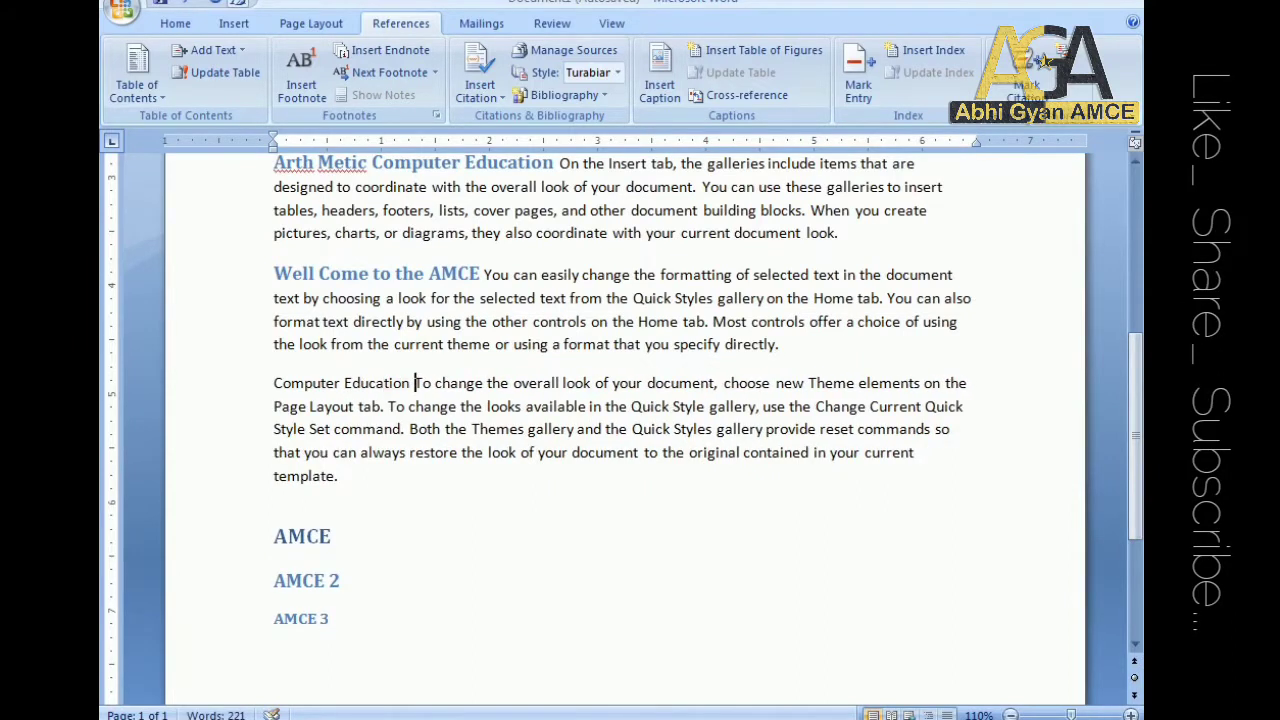
{"action": "type", "text": "is Good"}
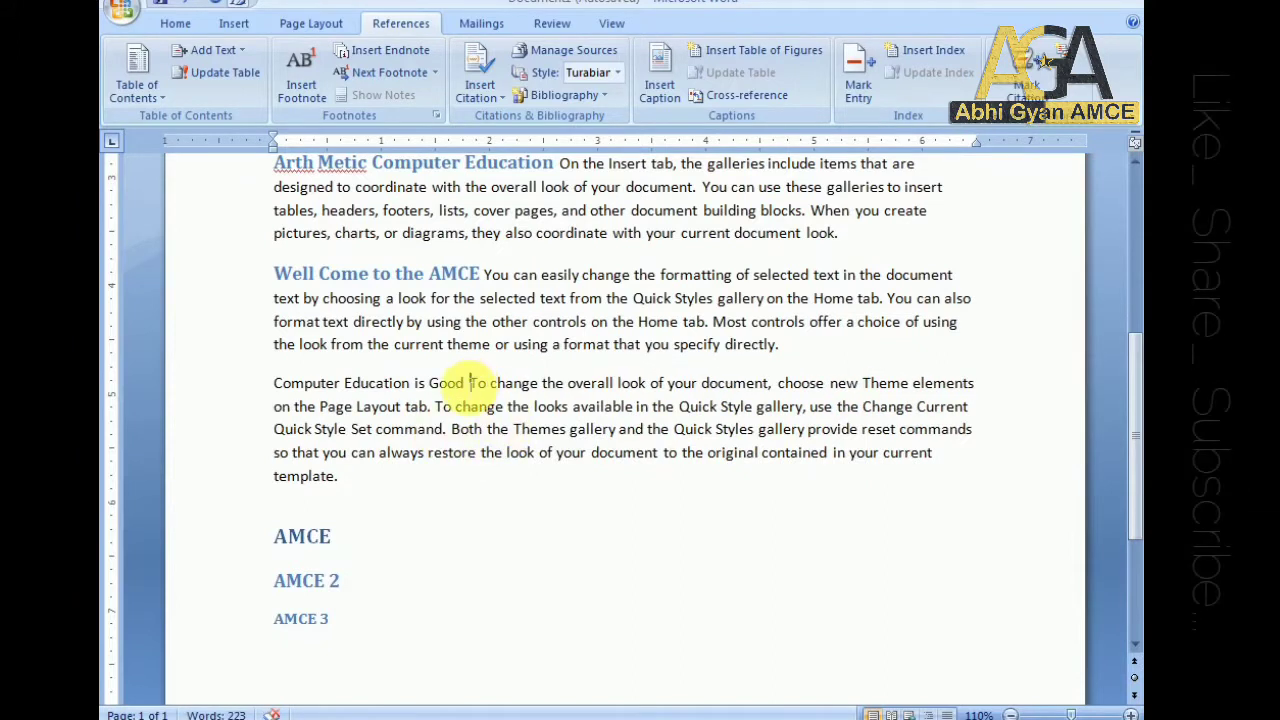
{"action": "left_click_drag", "start_coordinate": [470, 384], "coordinate": [318, 392]}
{"action": "left_click", "coordinate": [175, 23]}
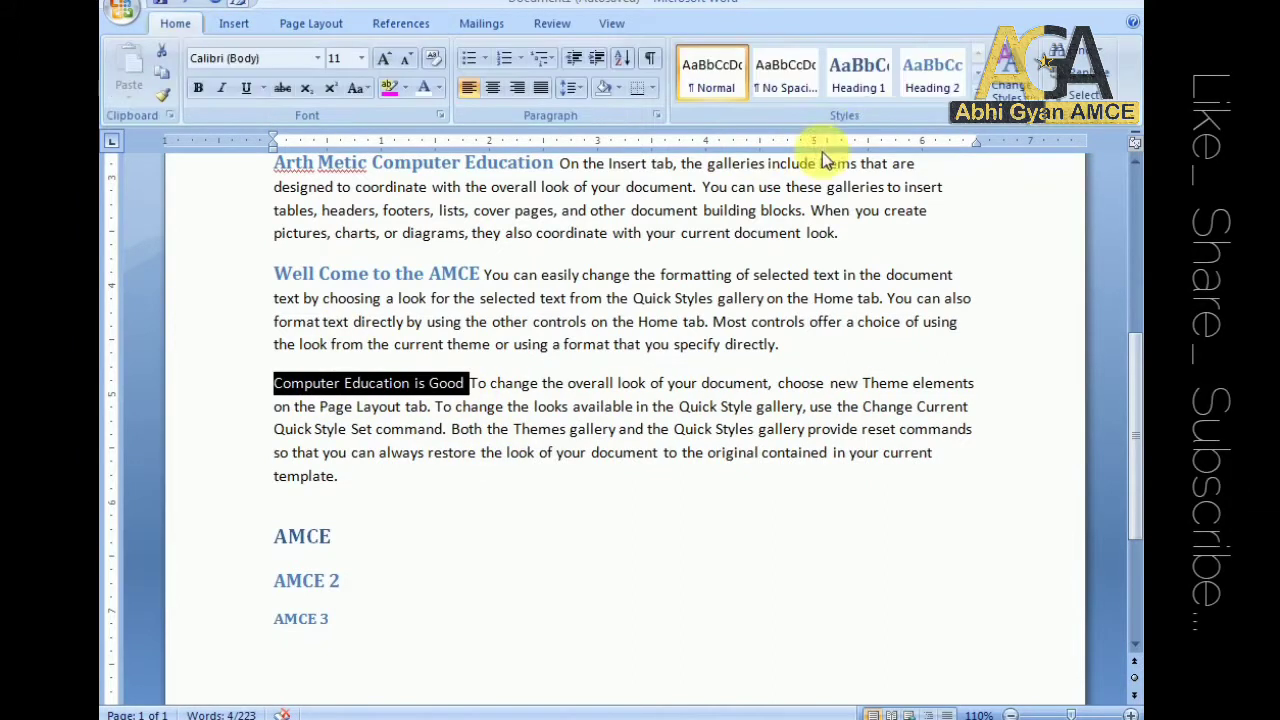
{"action": "left_click", "coordinate": [935, 75]}
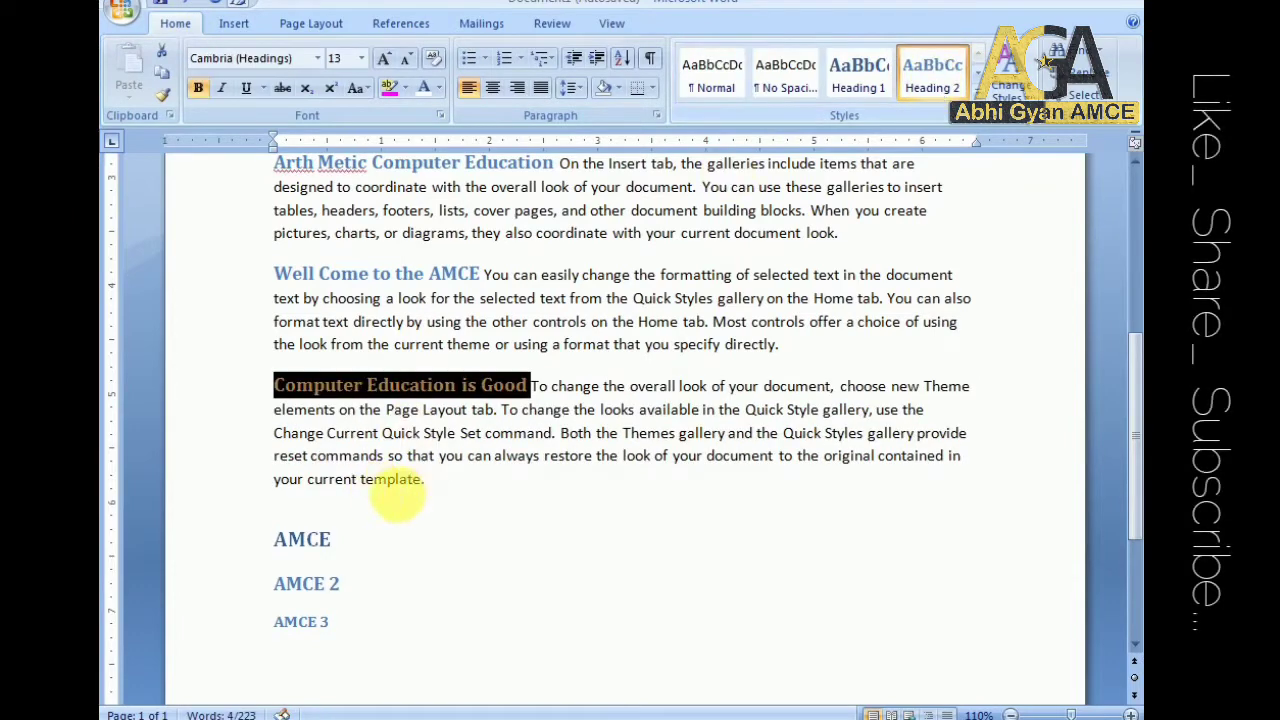
{"action": "scroll", "coordinate": [400, 495], "scroll_direction": "up", "scroll_amount": 5}
{"action": "left_click", "coordinate": [335, 481]}
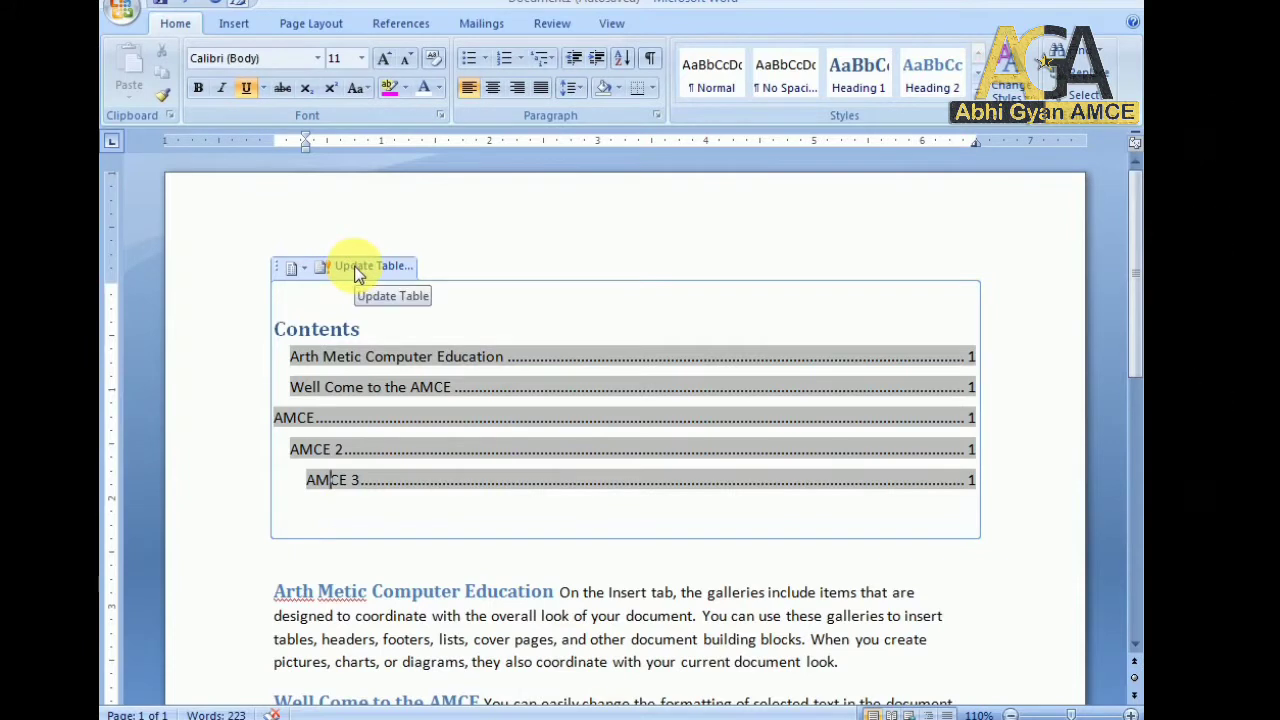
Step: Update the entire table of contents so it includes 'Computer Education is Good'
{"action": "left_click", "coordinate": [400, 23]}
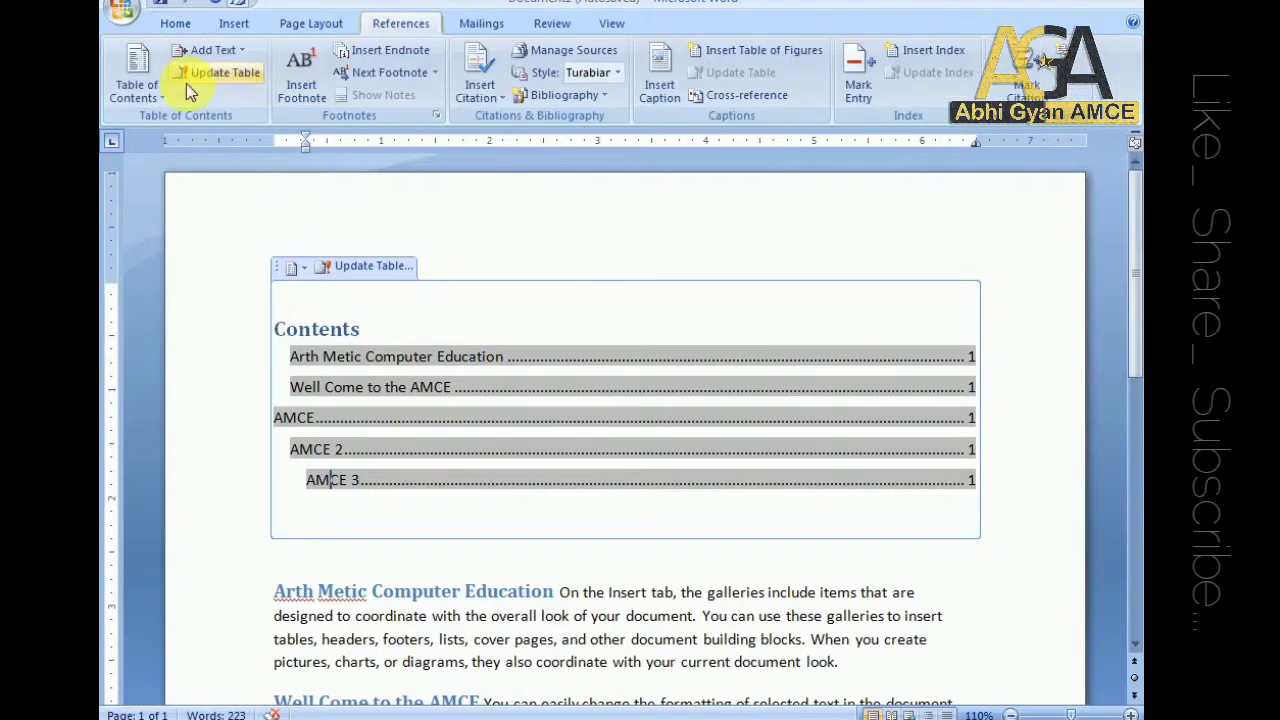
{"action": "left_click", "coordinate": [193, 75]}
{"action": "left_click", "coordinate": [513, 363]}
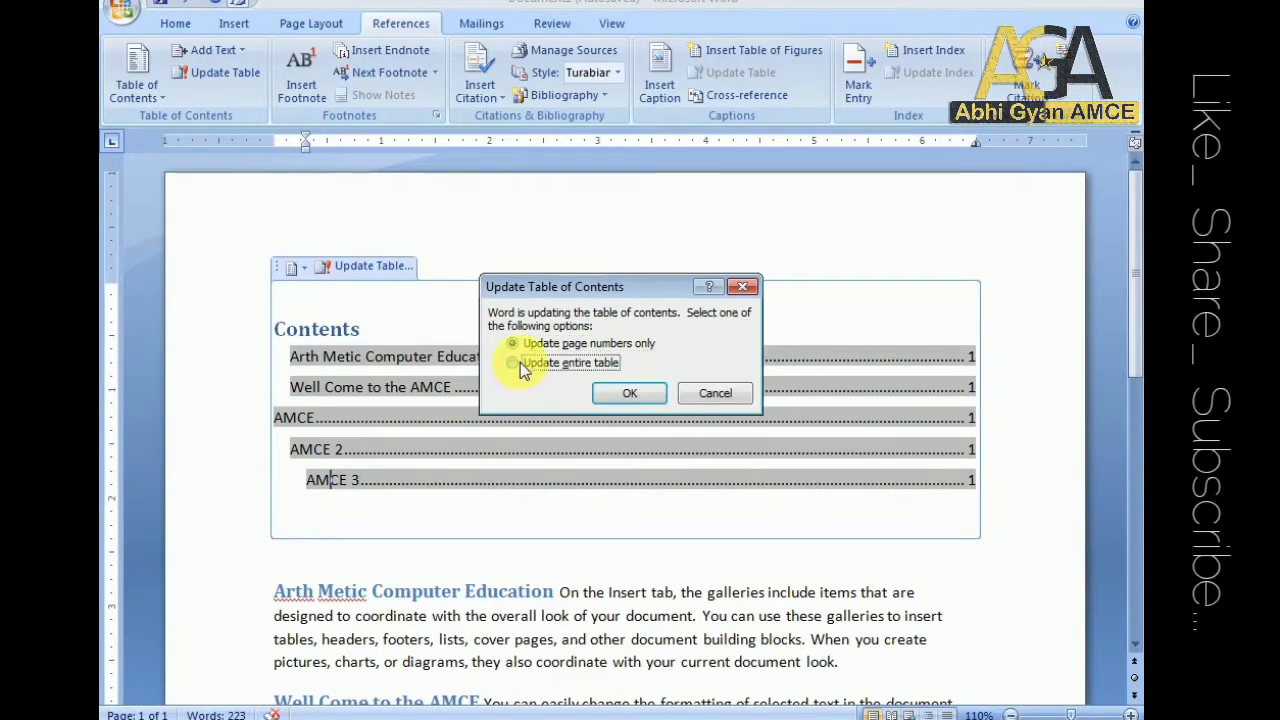
{"action": "left_click", "coordinate": [630, 397]}
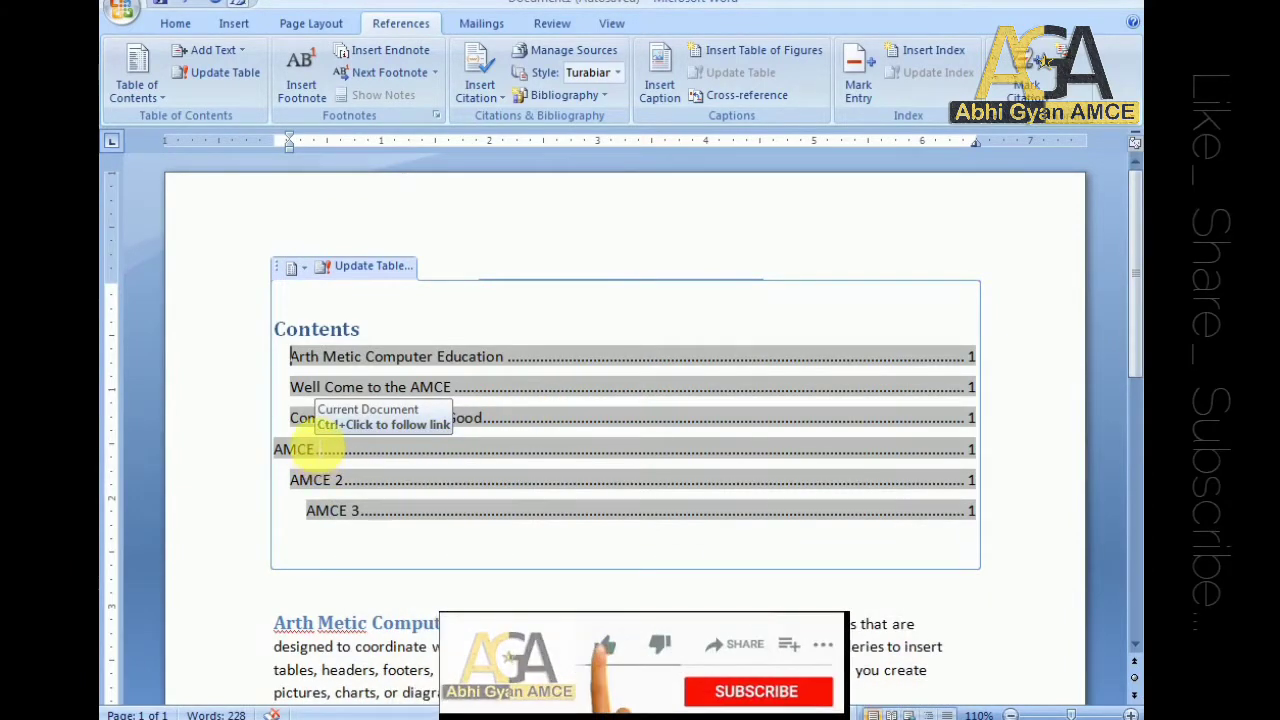
{"action": "scroll", "coordinate": [385, 575], "scroll_direction": "down", "scroll_amount": 5}
{"action": "scroll", "coordinate": [382, 560], "scroll_direction": "down", "scroll_amount": 7}
{"action": "scroll", "coordinate": [320, 449], "scroll_direction": "up", "scroll_amount": 1}
{"action": "scroll", "coordinate": [334, 449], "scroll_direction": "up", "scroll_amount": 3}
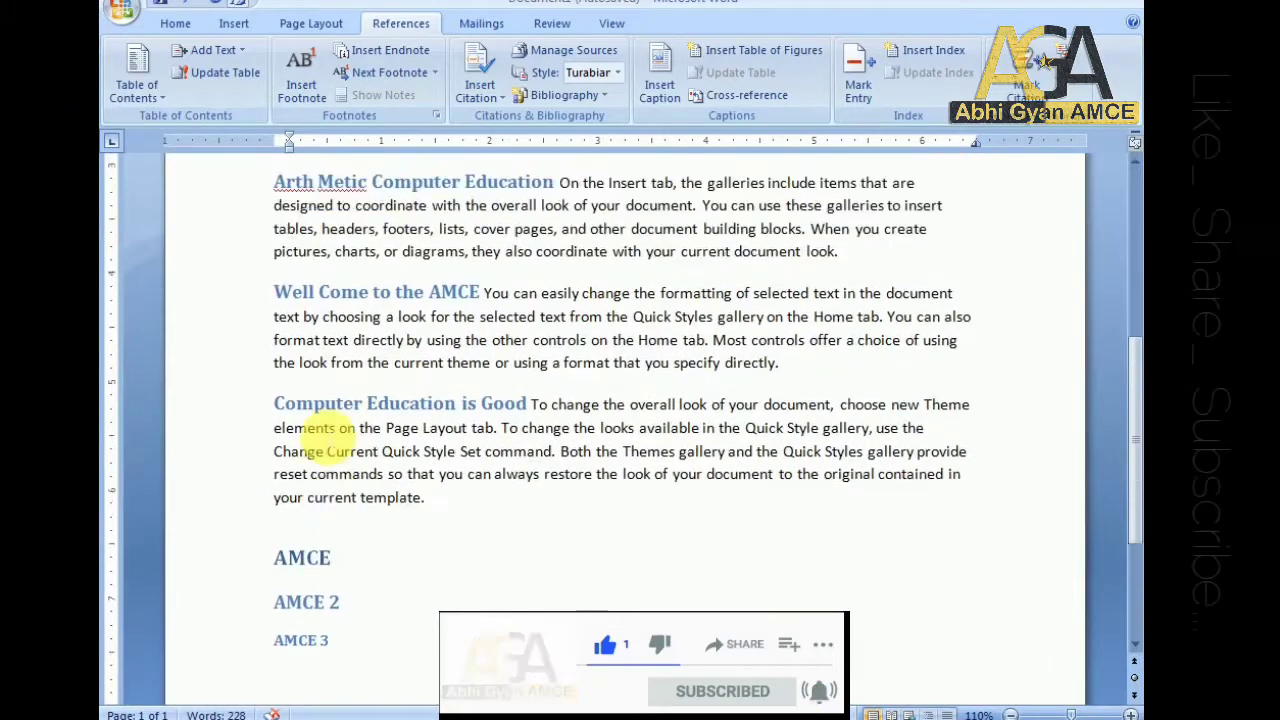
{"action": "scroll", "coordinate": [330, 440], "scroll_direction": "up", "scroll_amount": 1}
{"action": "scroll", "coordinate": [330, 438], "scroll_direction": "up", "scroll_amount": 5}
{"action": "scroll", "coordinate": [337, 366], "scroll_direction": "up", "scroll_amount": 1}
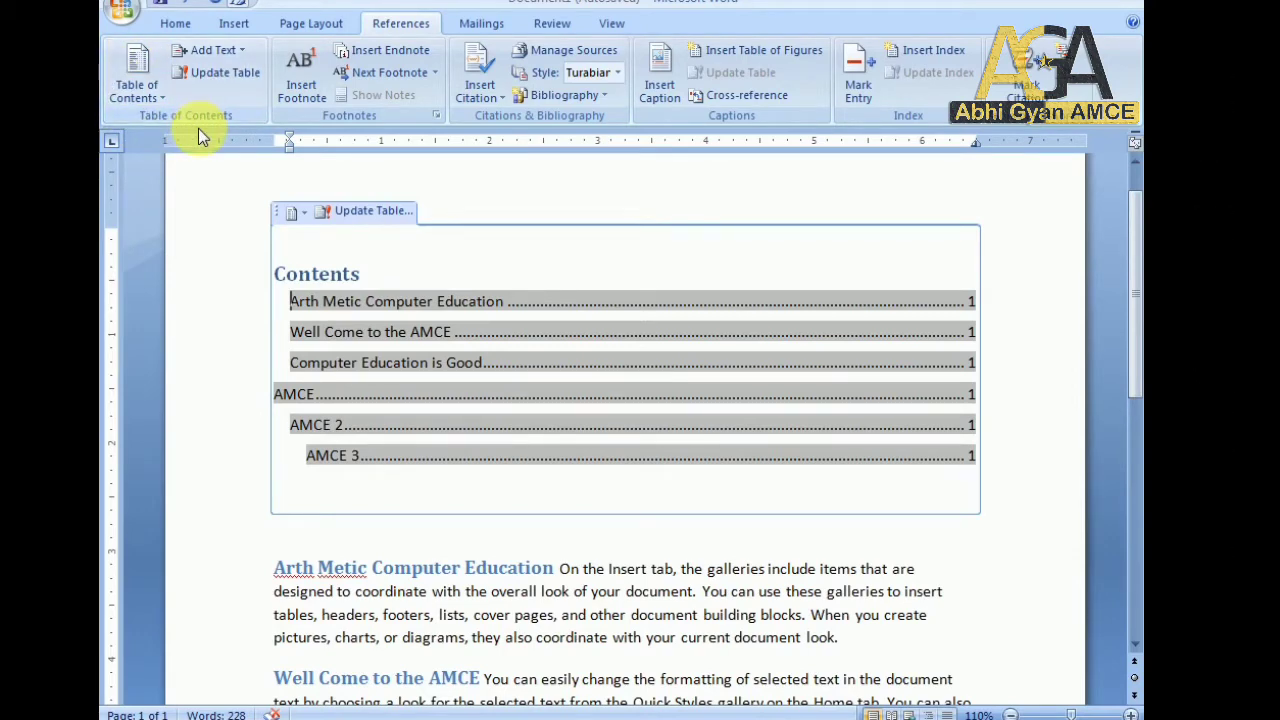
{"action": "scroll", "coordinate": [329, 200], "scroll_direction": "down", "scroll_amount": 2}
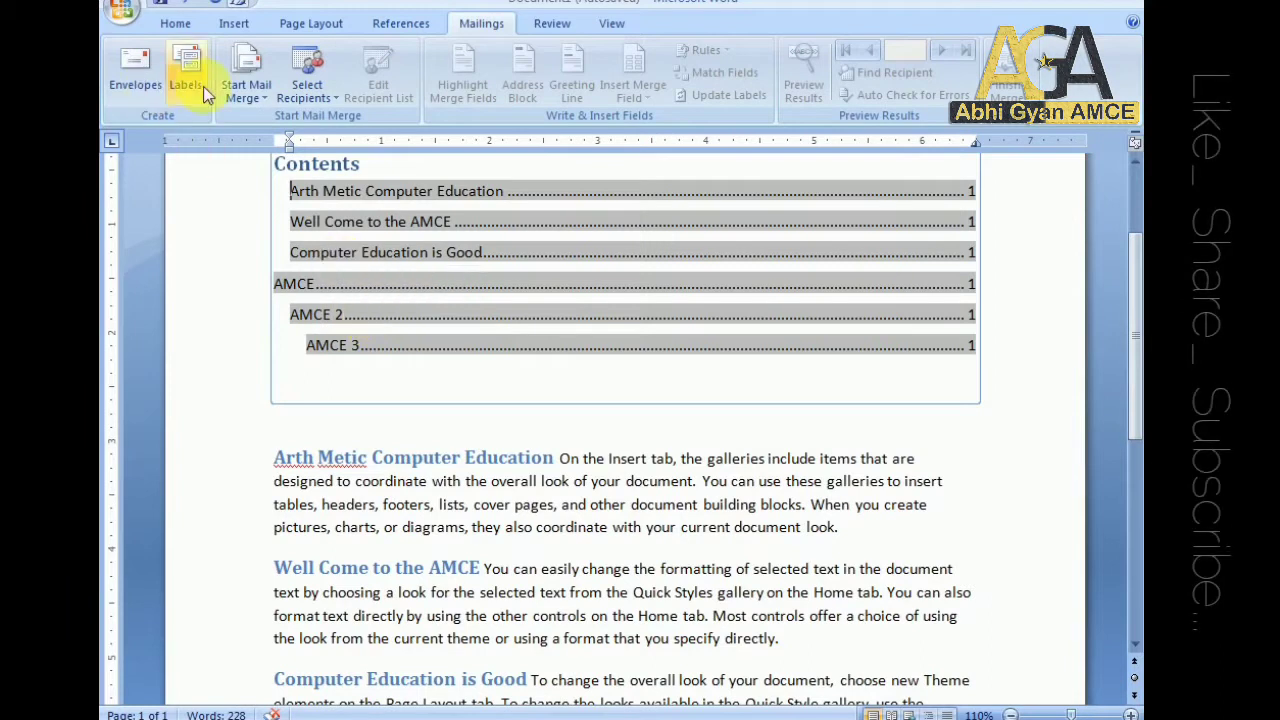
Step: Place the cursor after 'look.' in the first body paragraph
{"action": "left_click", "coordinate": [397, 24]}
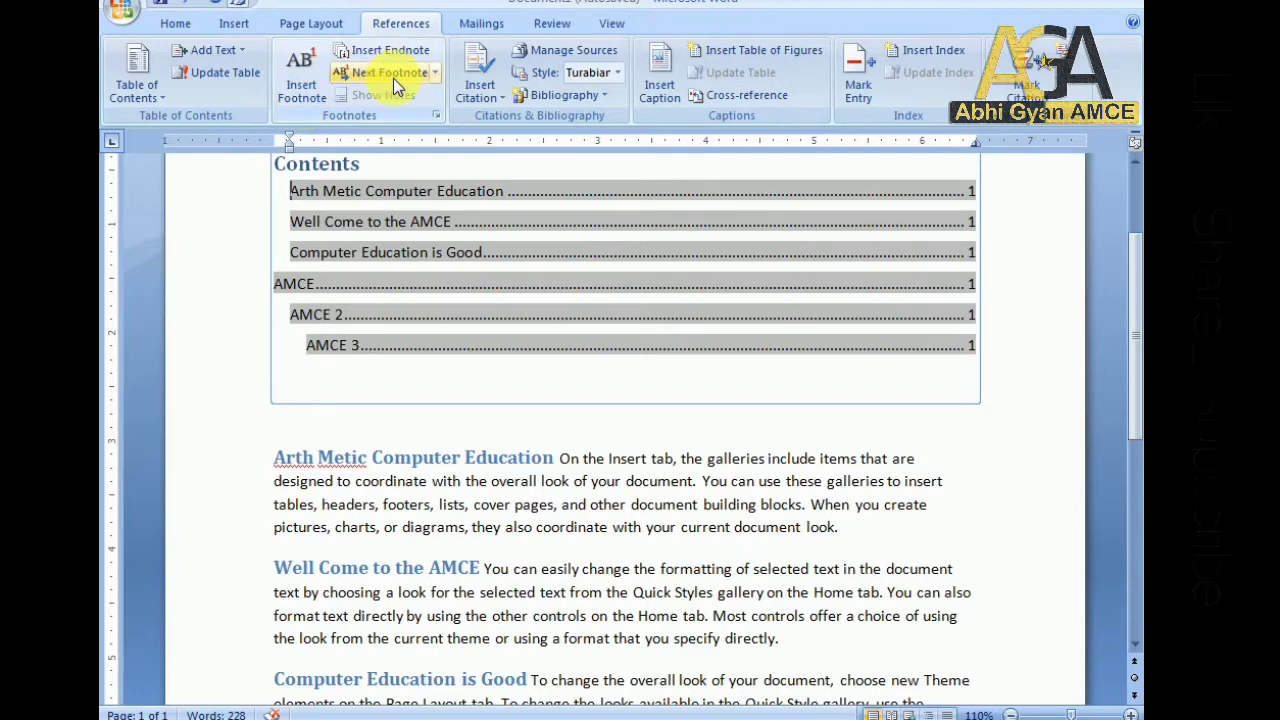
{"action": "left_click", "coordinate": [400, 345], "text": "ctrl"}
{"action": "scroll", "coordinate": [405, 350], "scroll_direction": "up", "scroll_amount": 3}
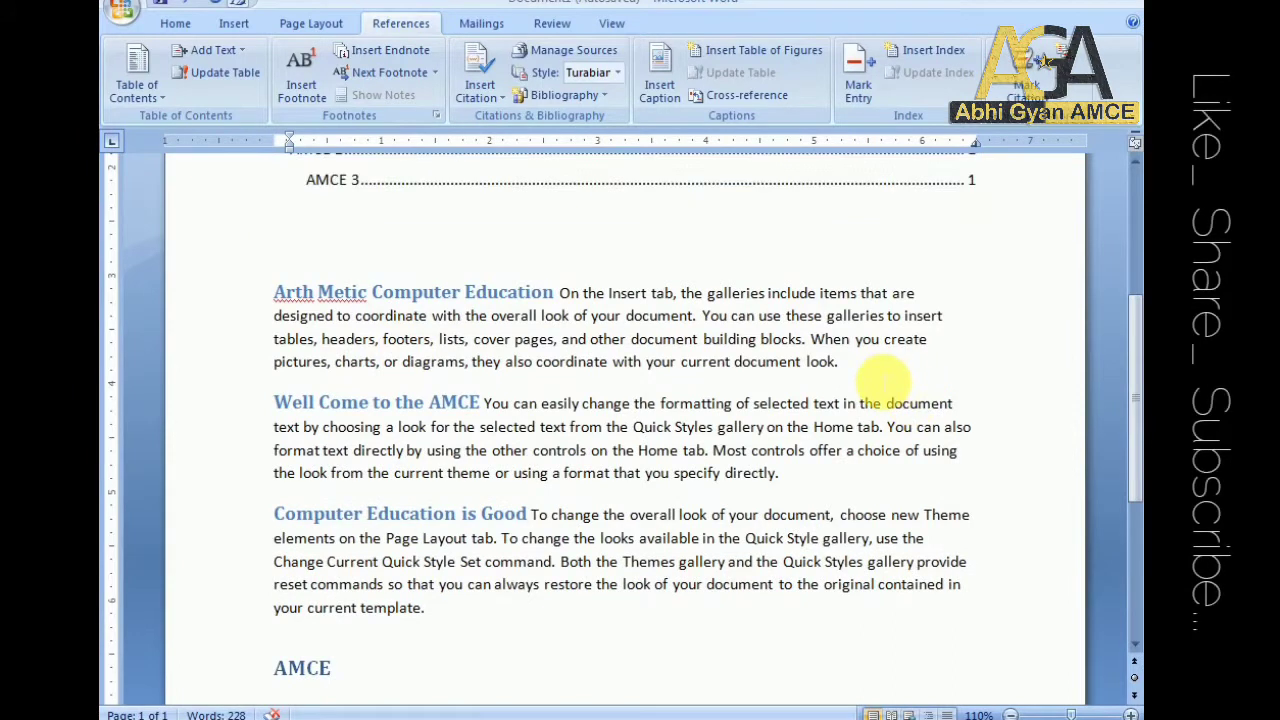
Step: Insert footnote 1 after 'look.' and view the footnote area at the page bottom
{"action": "left_click", "coordinate": [300, 75]}
{"action": "scroll", "coordinate": [480, 357], "scroll_direction": "up", "scroll_amount": 2}
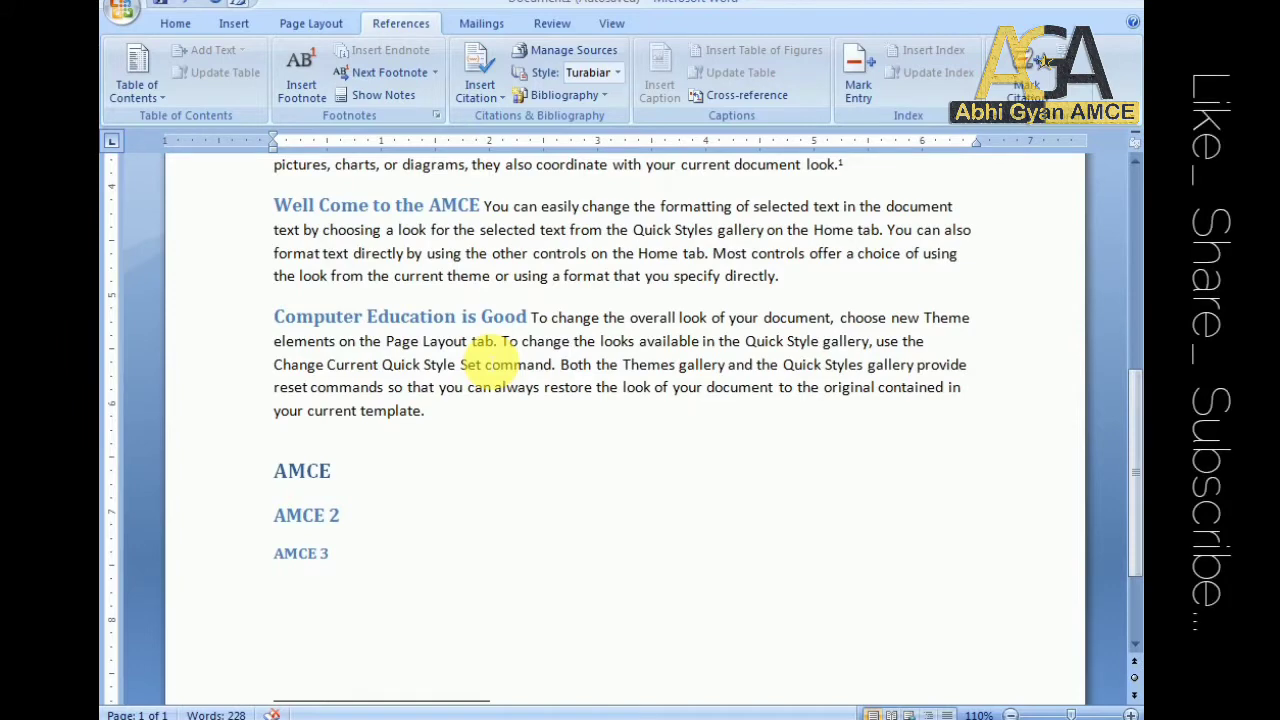
{"action": "scroll", "coordinate": [460, 375], "scroll_direction": "down", "scroll_amount": 2}
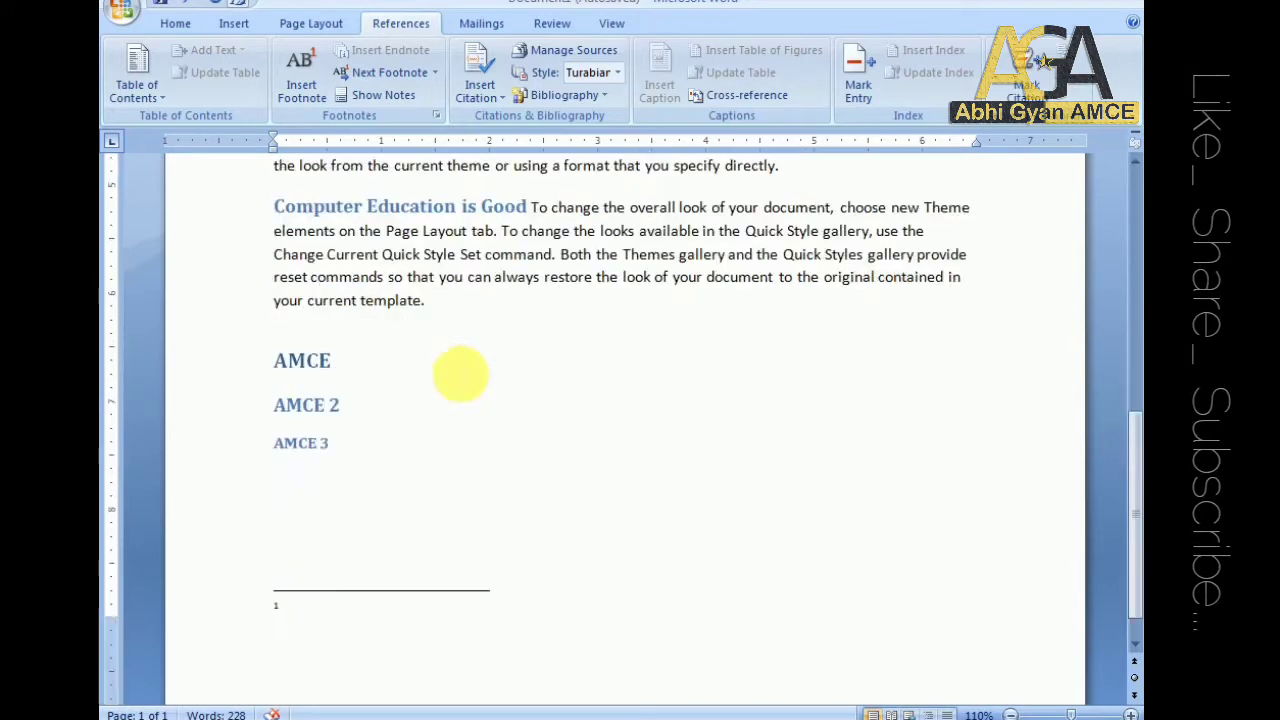
{"action": "scroll", "coordinate": [460, 374], "scroll_direction": "up", "scroll_amount": 4}
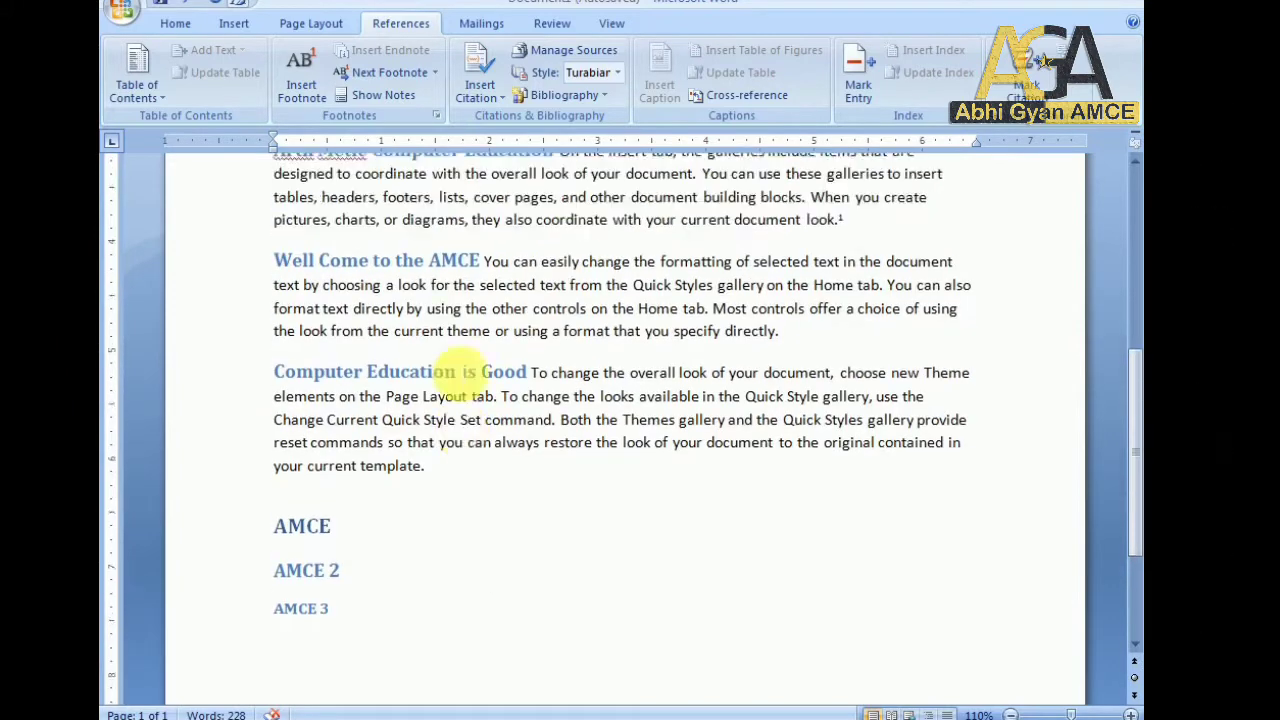
{"action": "scroll", "coordinate": [462, 375], "scroll_direction": "down", "scroll_amount": 5}
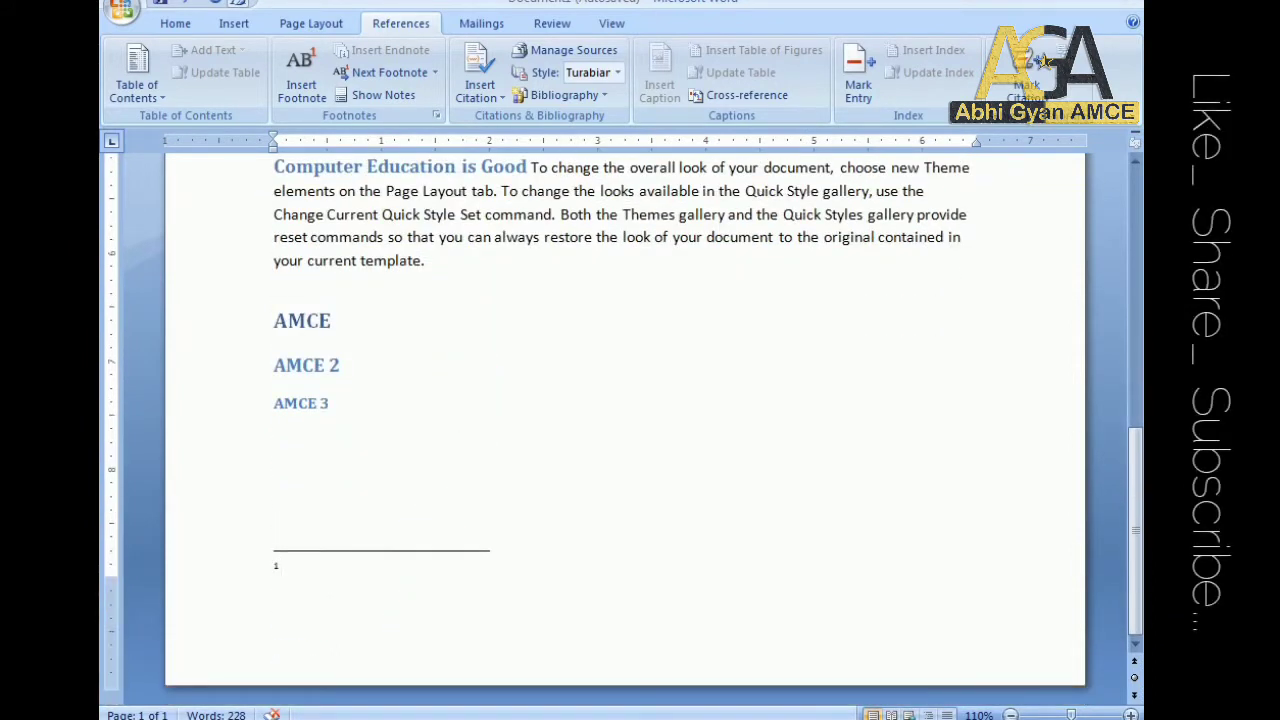
Step: Finish the footnote text and correct 'Centar' to 'Center' from the spelling suggestions
{"action": "type", "text": "MA"}
{"action": "key", "text": "BackSpace"}
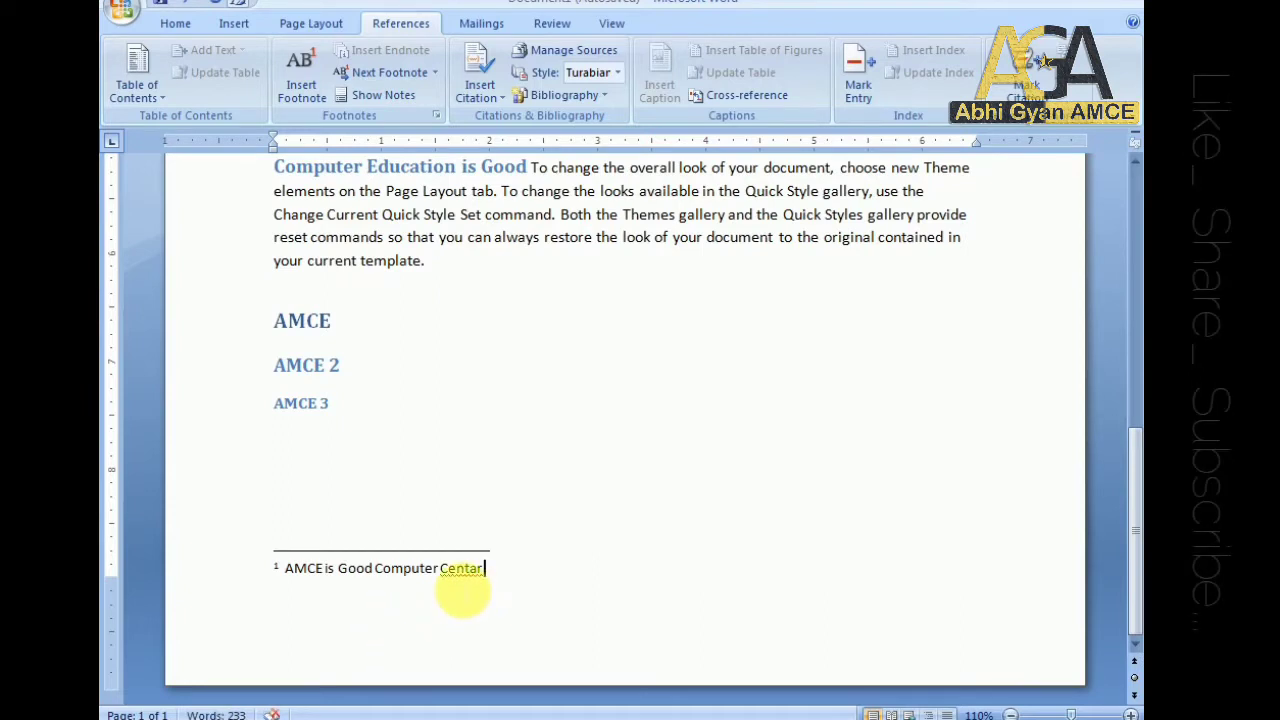
{"action": "right_click", "coordinate": [470, 568]}
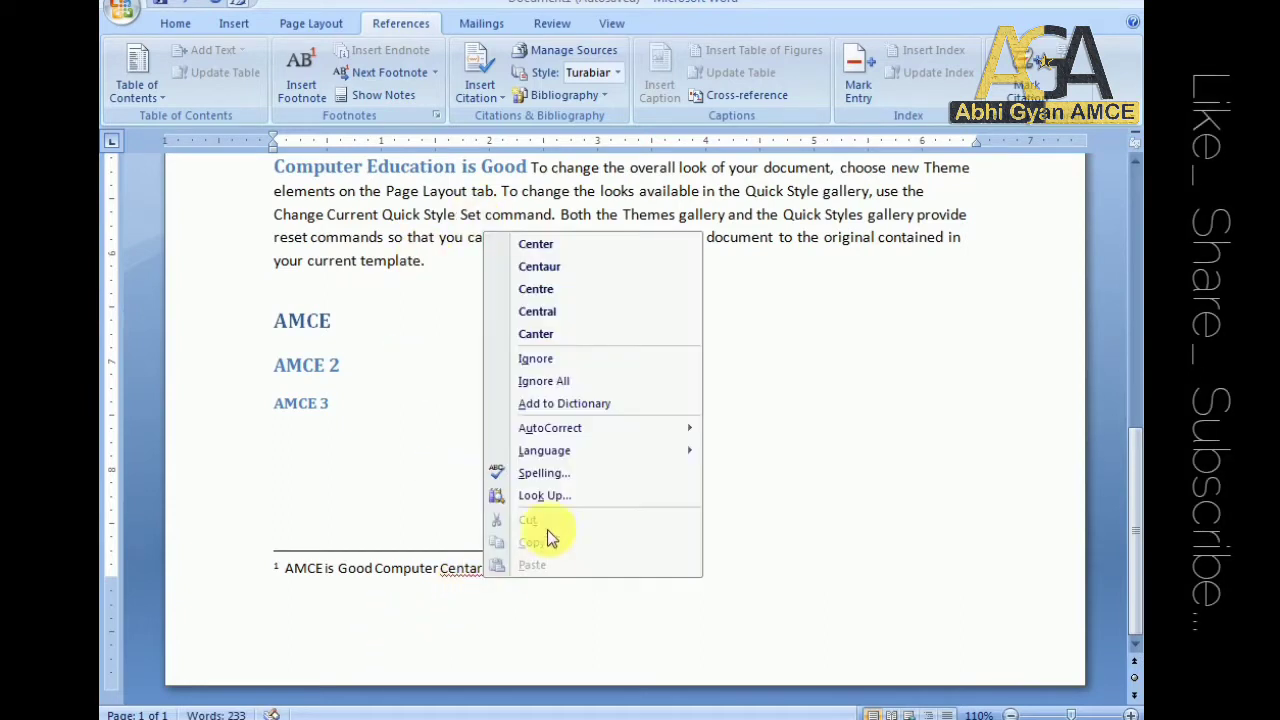
{"action": "left_click", "coordinate": [541, 248]}
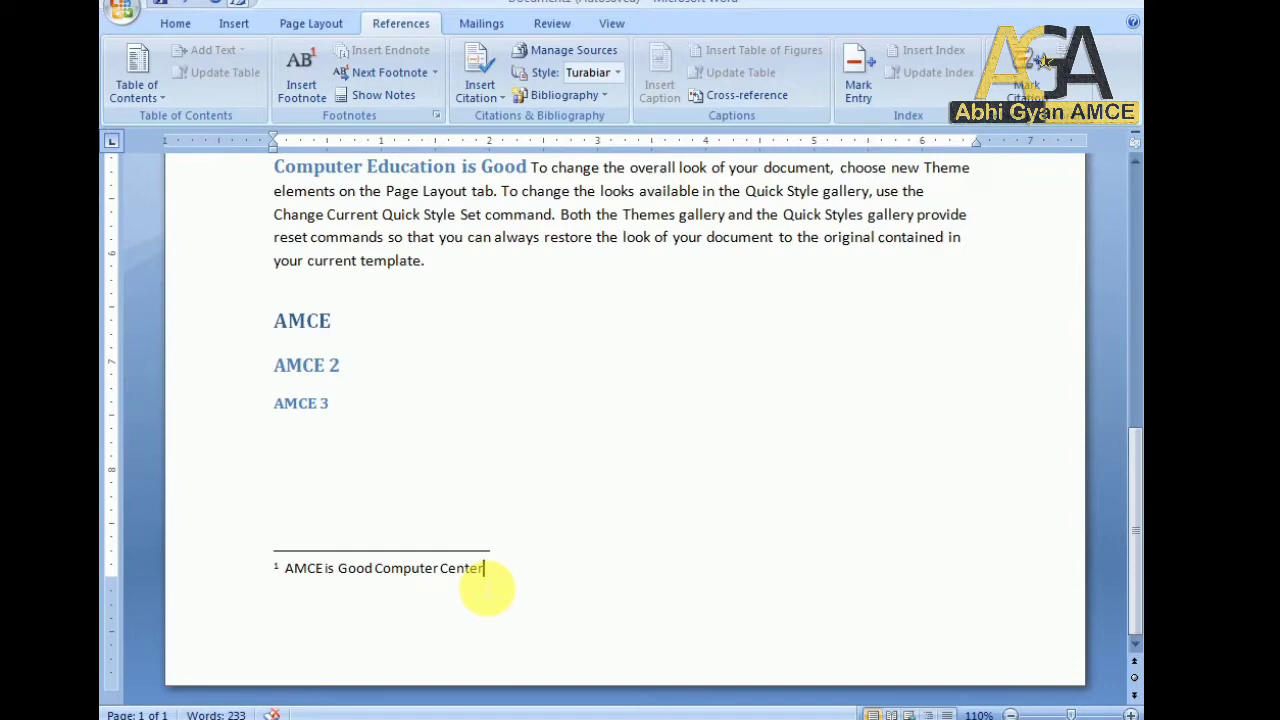
{"action": "scroll", "coordinate": [487, 588], "scroll_direction": "up", "scroll_amount": 3}
{"action": "scroll", "coordinate": [490, 575], "scroll_direction": "up", "scroll_amount": 3}
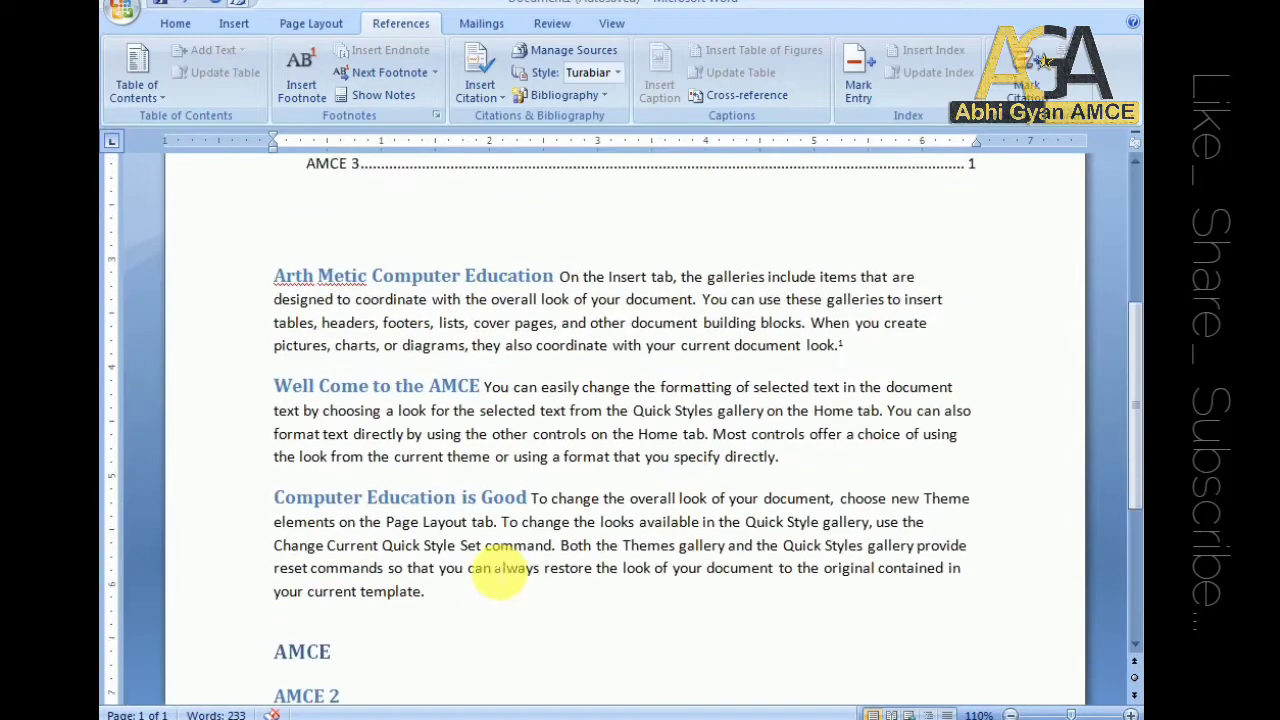
{"action": "scroll", "coordinate": [540, 470], "scroll_direction": "down", "scroll_amount": 4}
{"action": "scroll", "coordinate": [538, 458], "scroll_direction": "down", "scroll_amount": 2}
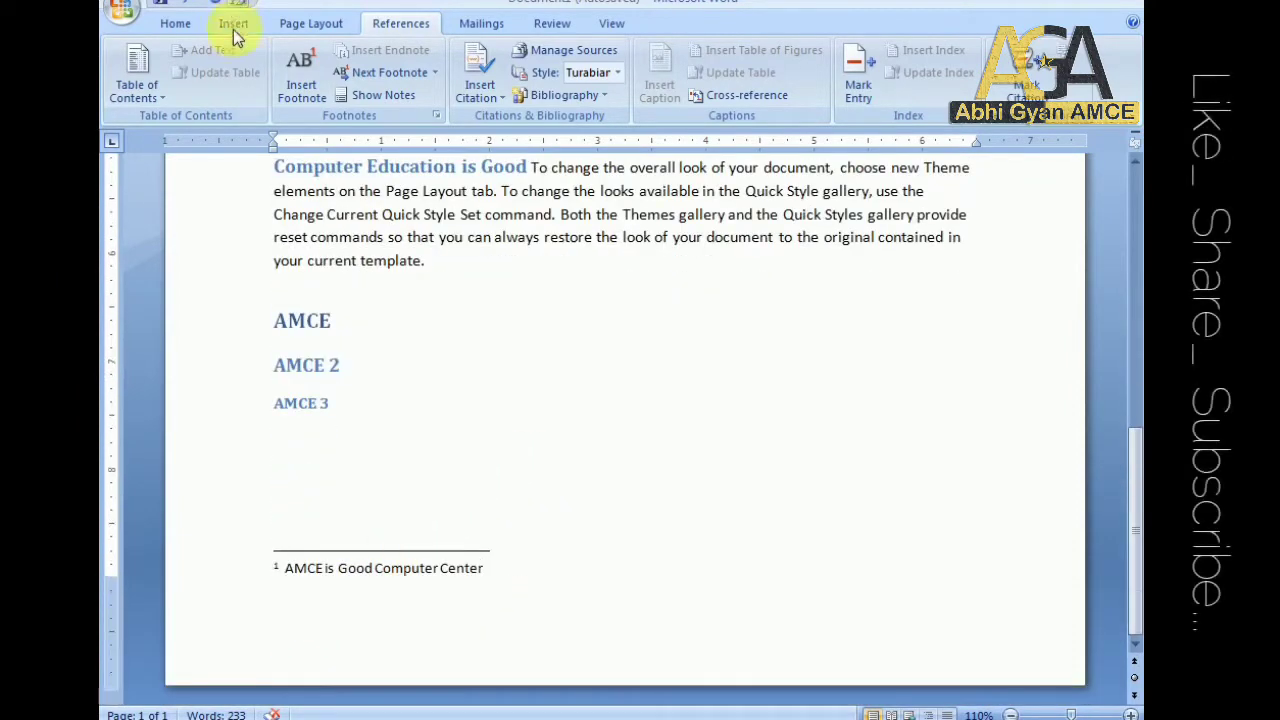
{"action": "scroll", "coordinate": [397, 275], "scroll_direction": "up", "scroll_amount": 4}
{"action": "scroll", "coordinate": [397, 272], "scroll_direction": "up", "scroll_amount": 4}
Step: Add a blank line after 'directly.' at the end of the second paragraph
{"action": "scroll", "coordinate": [754, 417], "scroll_direction": "up", "scroll_amount": 1}
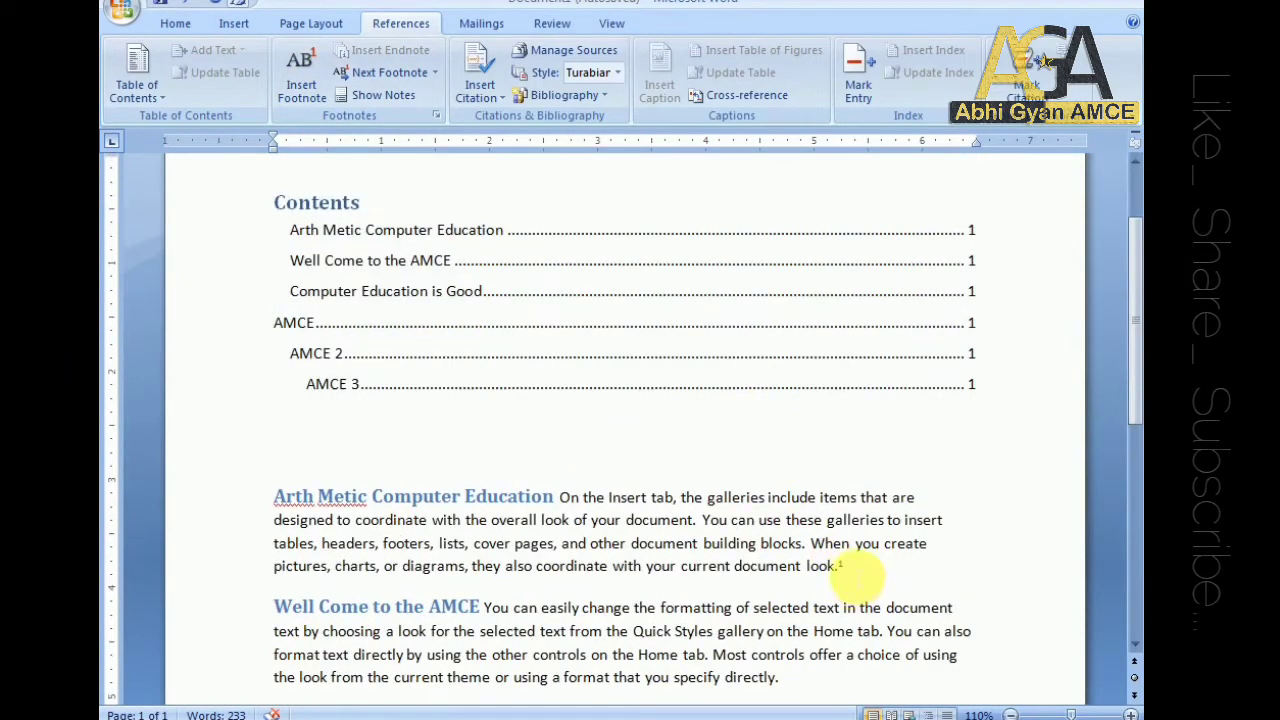
{"action": "mouse_move", "coordinate": [858, 578]}
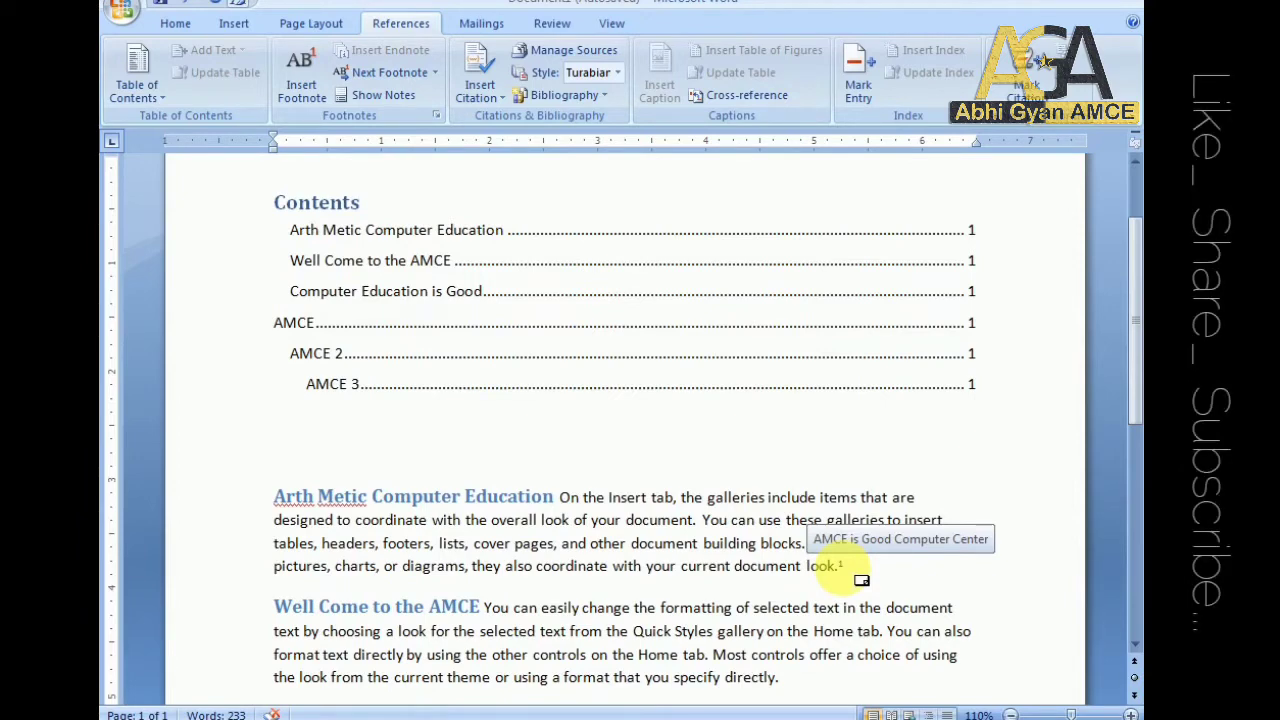
{"action": "scroll", "coordinate": [858, 578], "scroll_direction": "down", "scroll_amount": 2}
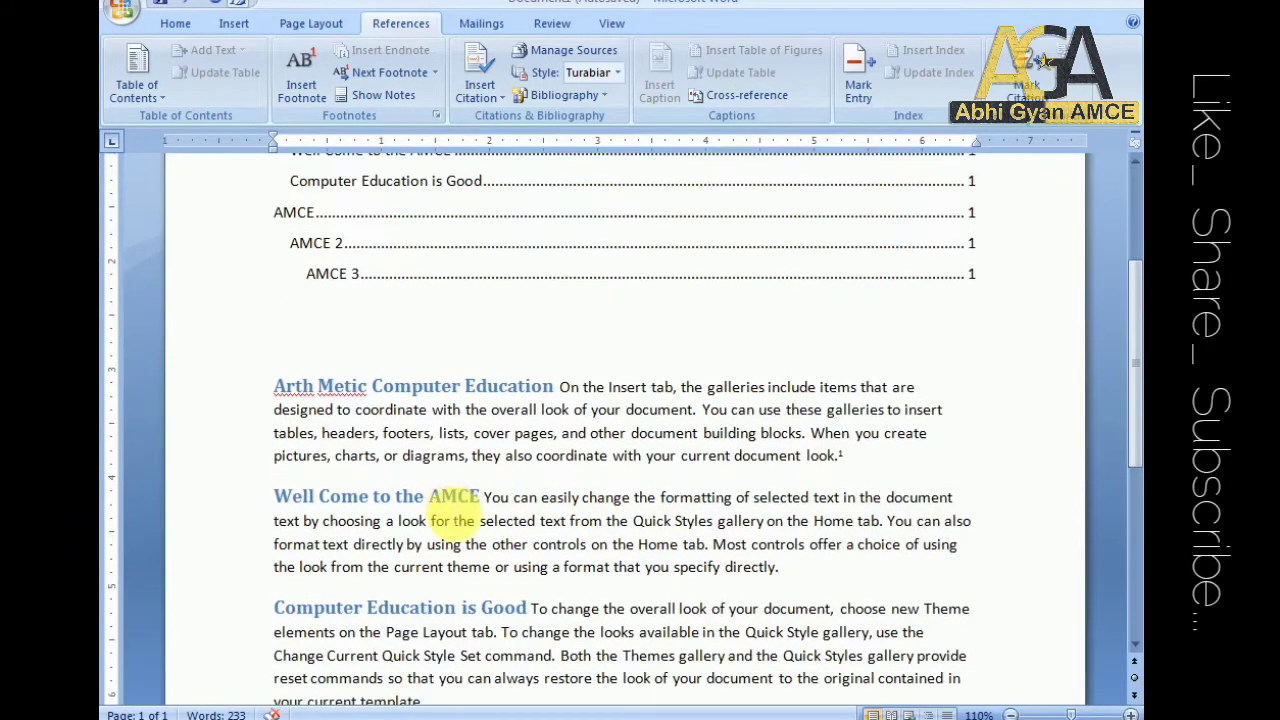
{"action": "left_click", "coordinate": [805, 577]}
{"action": "key", "text": "Return"}
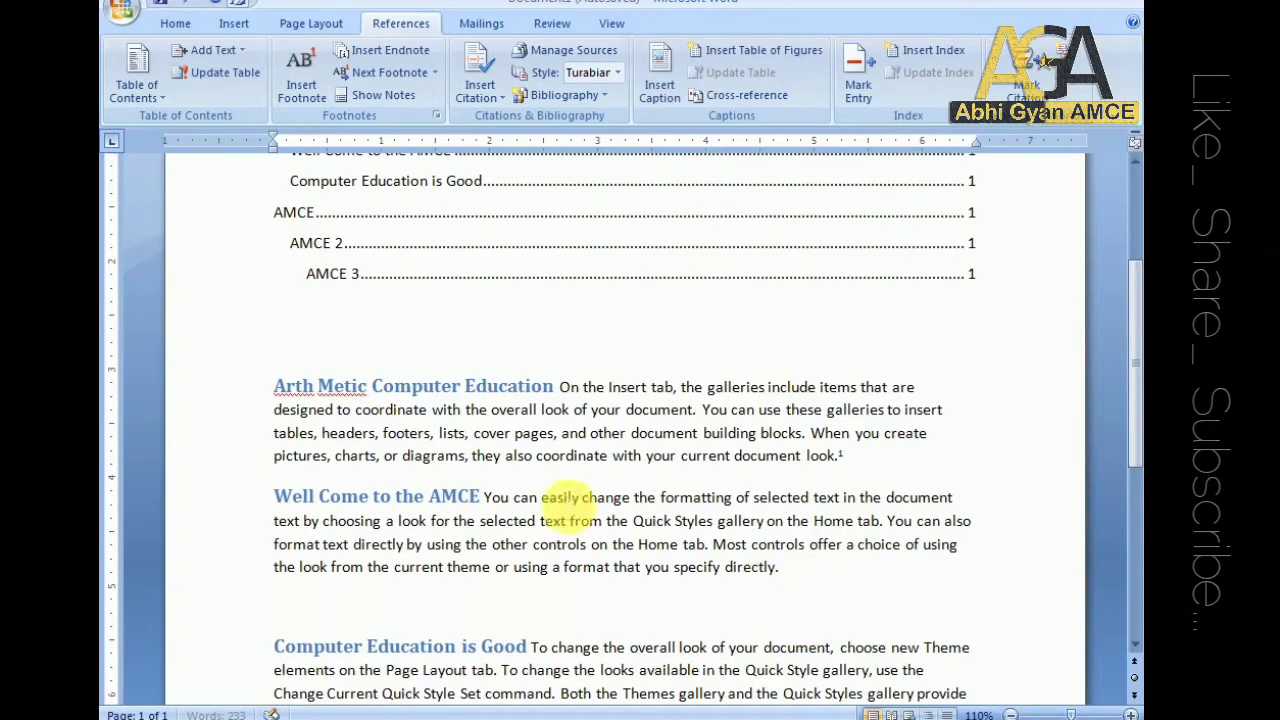
Step: Delete the AMCE, AMCE 2 and AMCE 3 lines below the last paragraph
{"action": "scroll", "coordinate": [571, 486], "scroll_direction": "down", "scroll_amount": 5}
{"action": "mouse_move", "coordinate": [340, 608]}
{"action": "left_mouse_down"}
{"action": "mouse_move", "coordinate": [343, 566]}
{"action": "mouse_move", "coordinate": [301, 538]}
{"action": "left_mouse_up"}
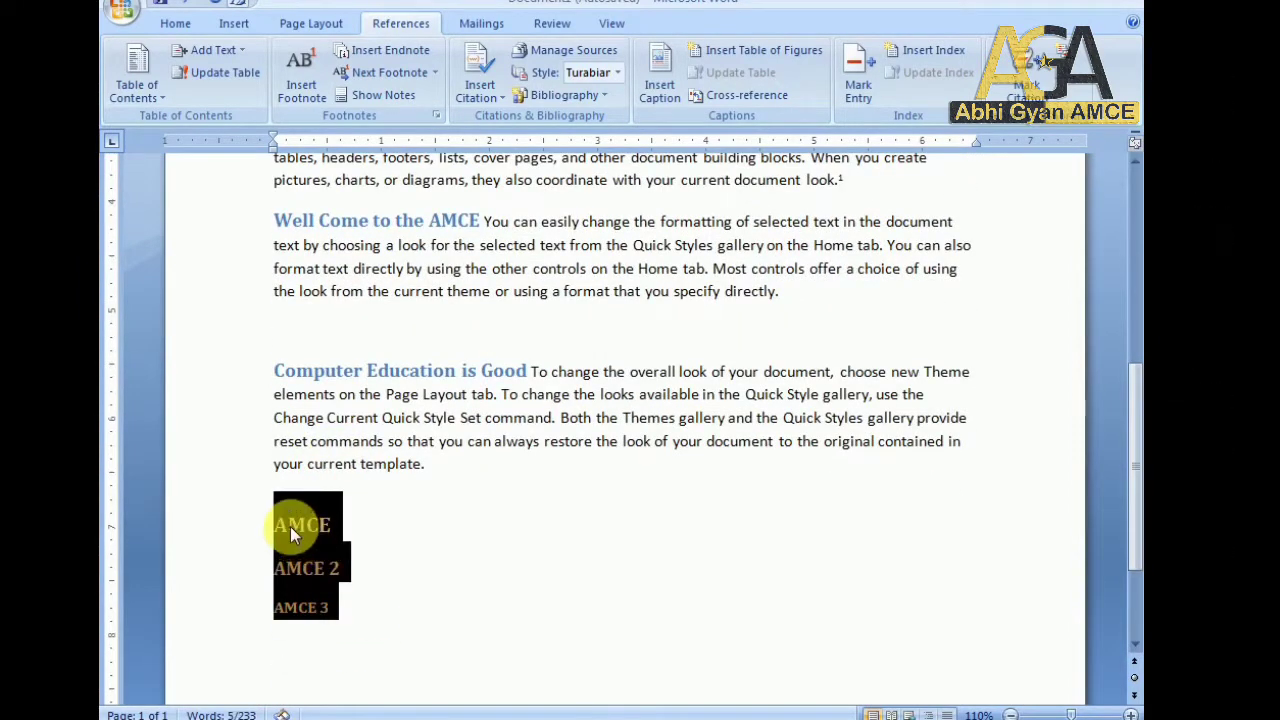
{"action": "key", "text": "Delete"}
Step: Insert endnote i after 'directly.' with the text 'Computer is very important'
{"action": "left_click", "coordinate": [802, 312]}
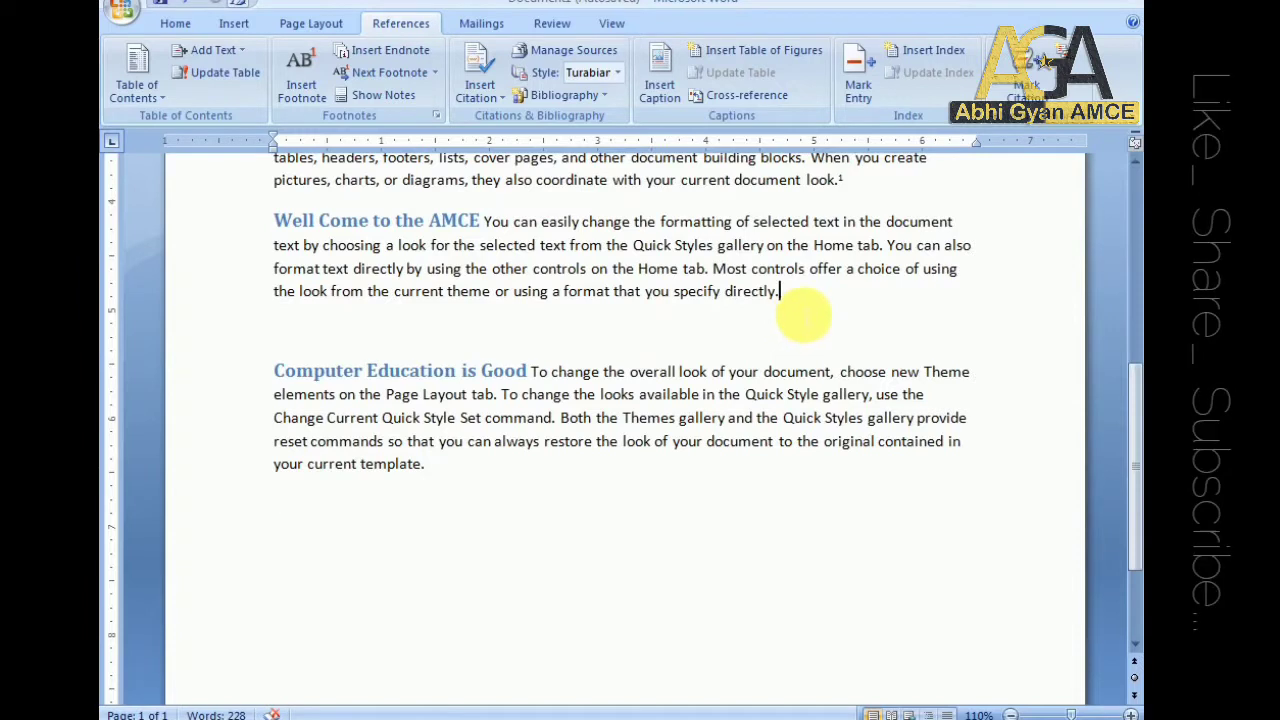
{"action": "left_click", "coordinate": [390, 52]}
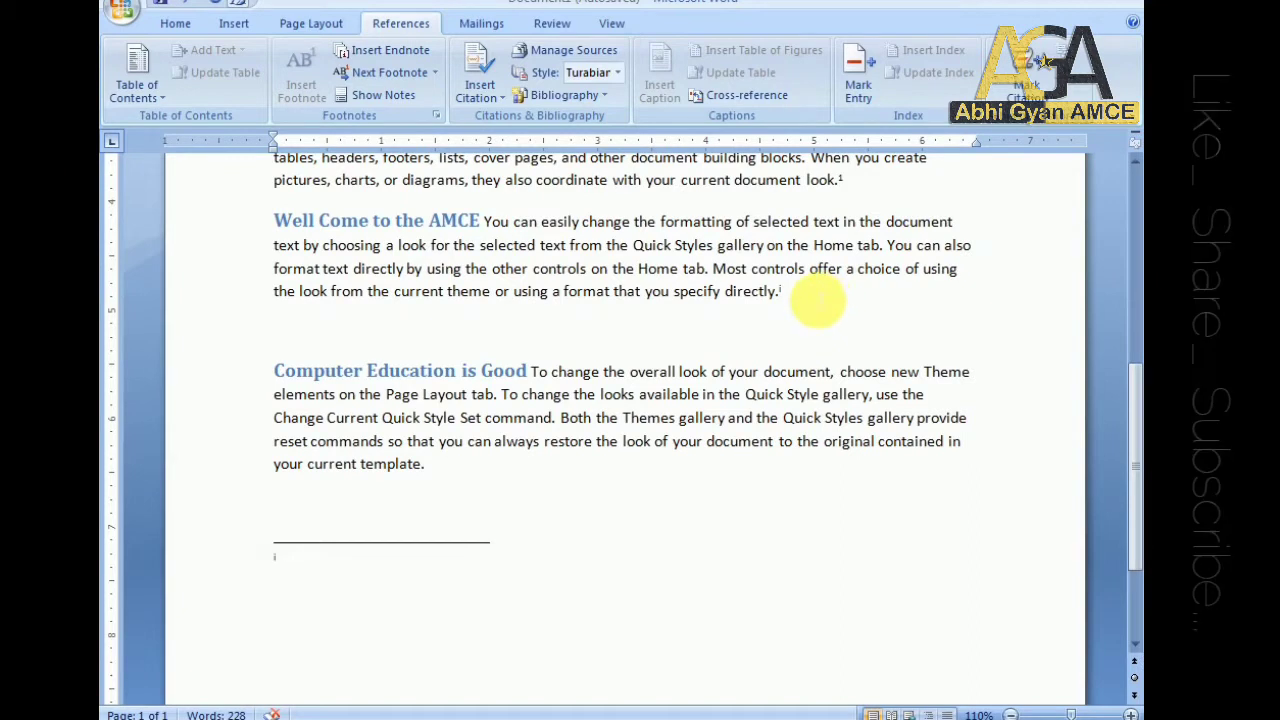
{"action": "scroll", "coordinate": [307, 585], "scroll_direction": "up", "scroll_amount": 2}
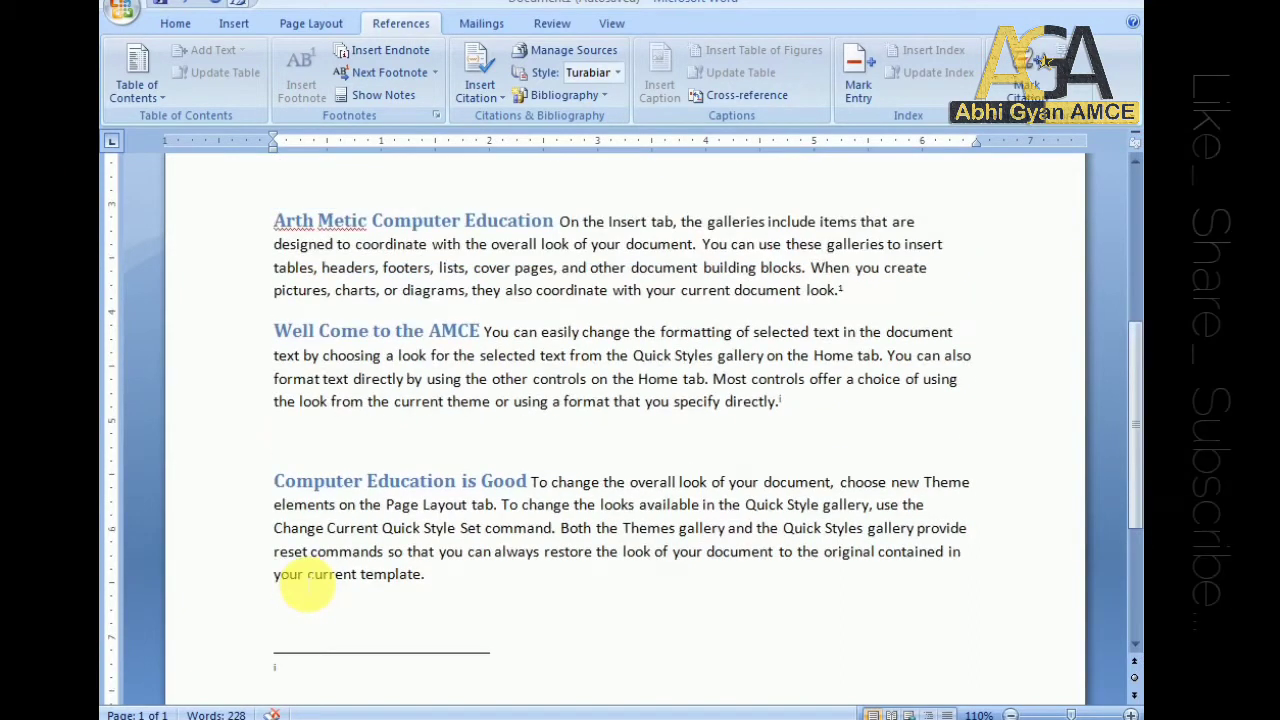
{"action": "scroll", "coordinate": [309, 585], "scroll_direction": "down", "scroll_amount": 1}
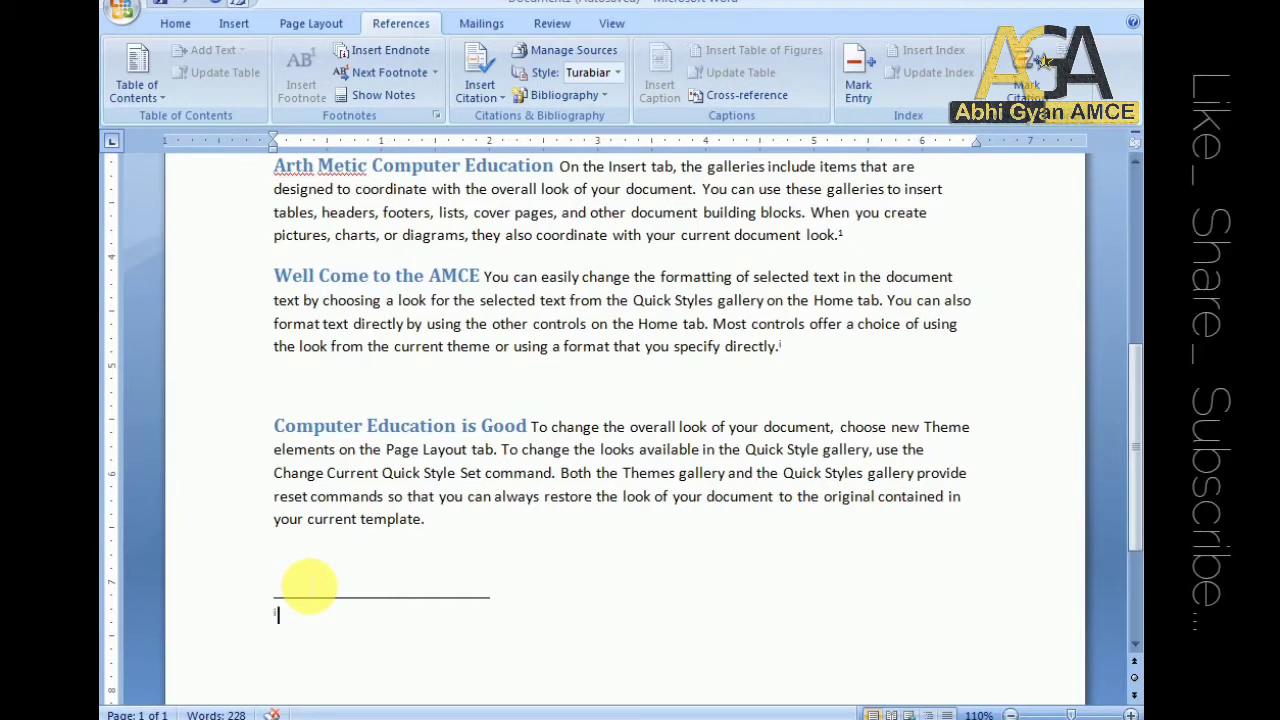
{"action": "type", "text": "Computer is ver"}
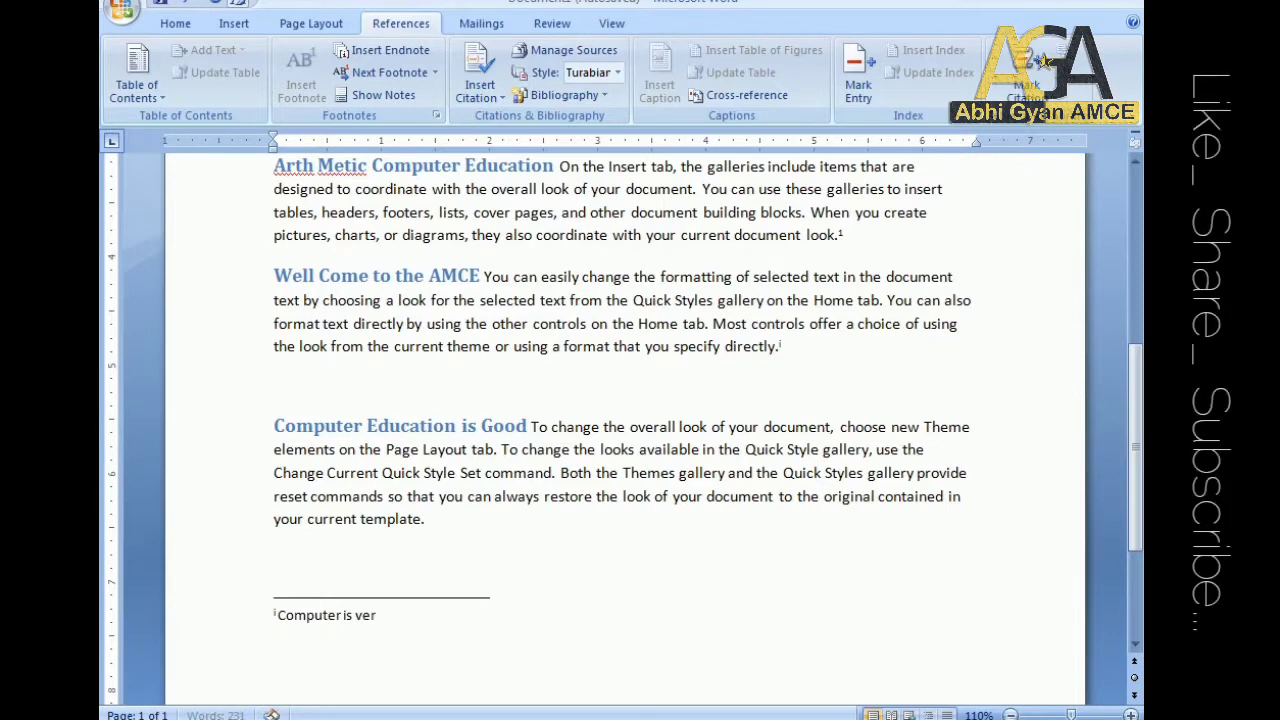
{"action": "type", "text": "y im"}
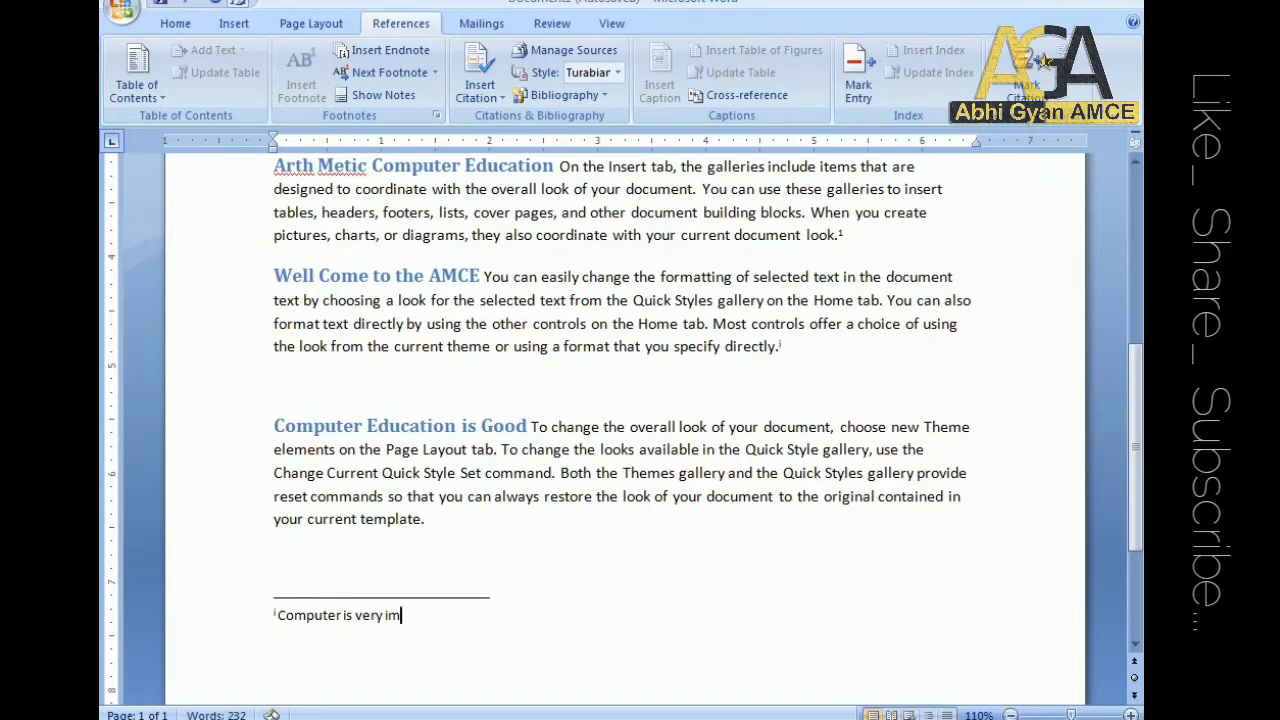
{"action": "type", "text": "potr"}
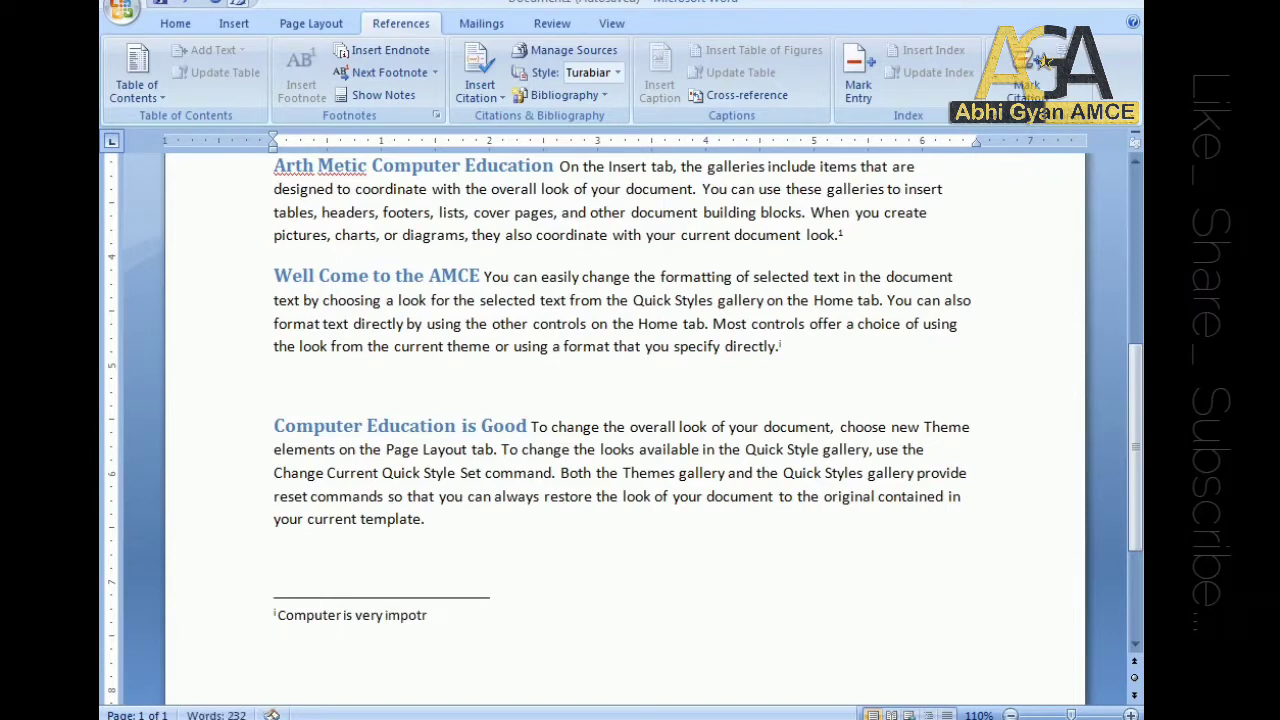
{"action": "type", "text": "ant"}
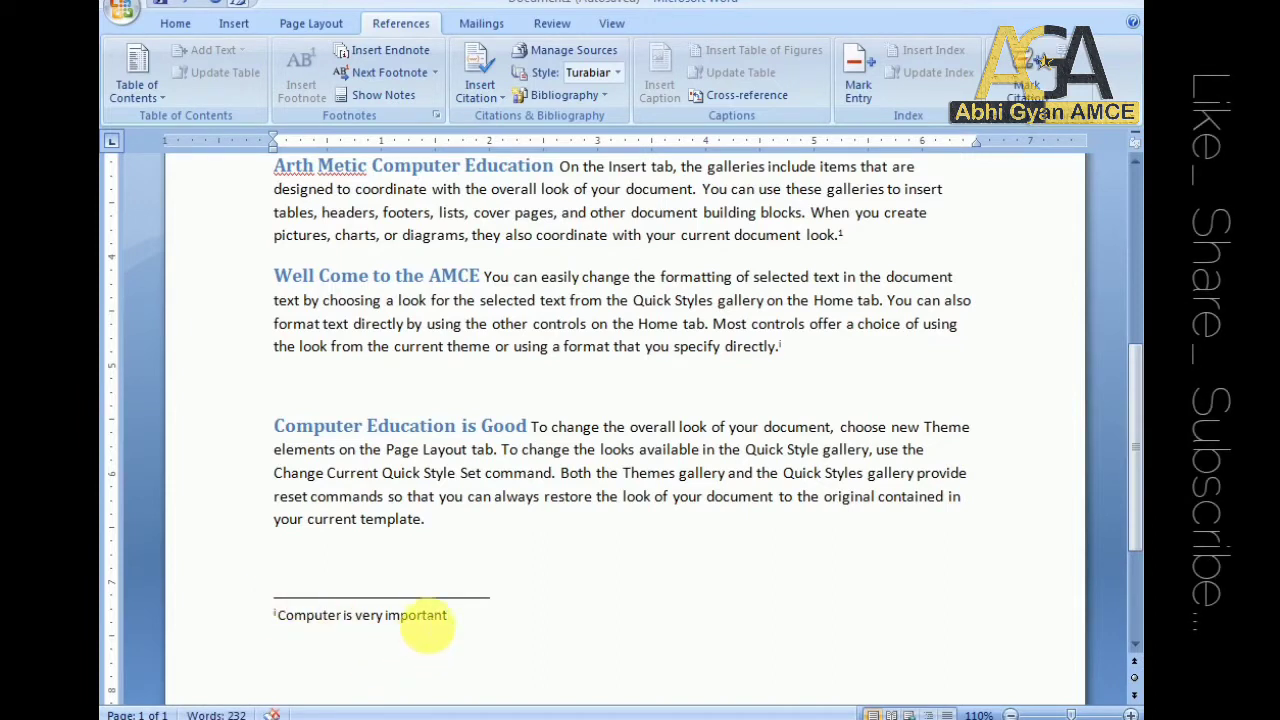
{"action": "type", "text": " w"}
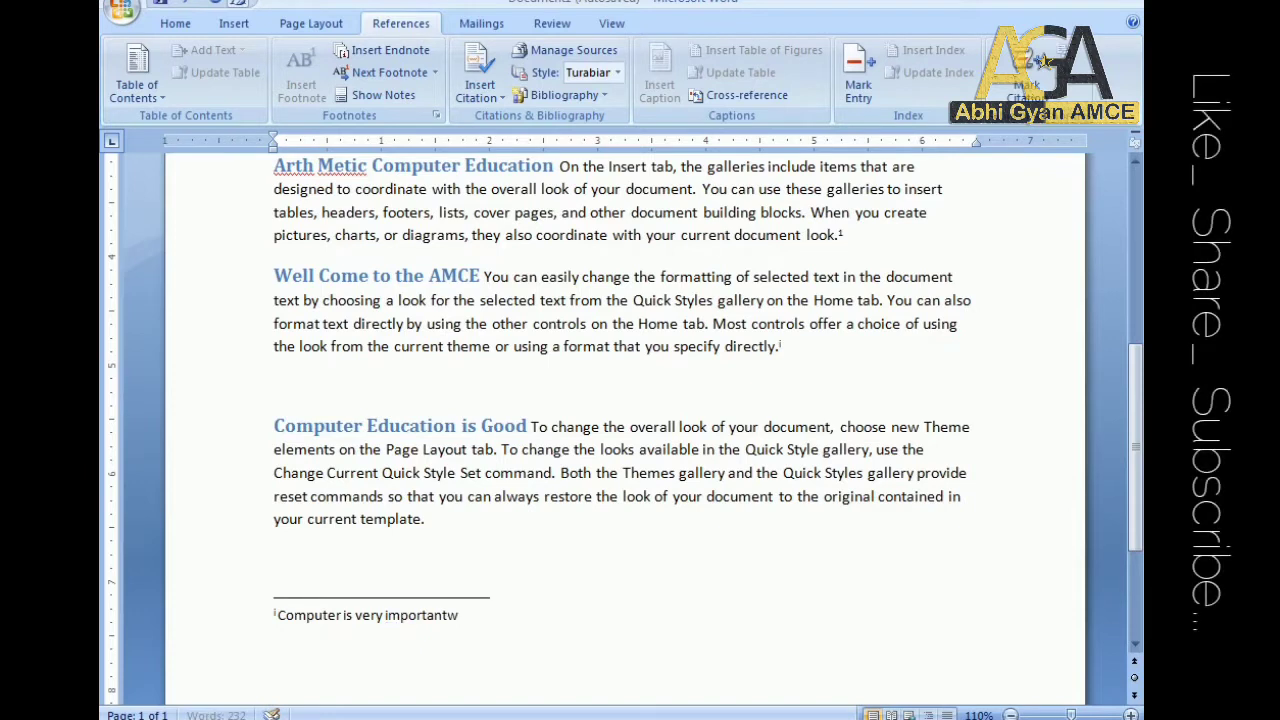
{"action": "key", "text": "BackSpace"}
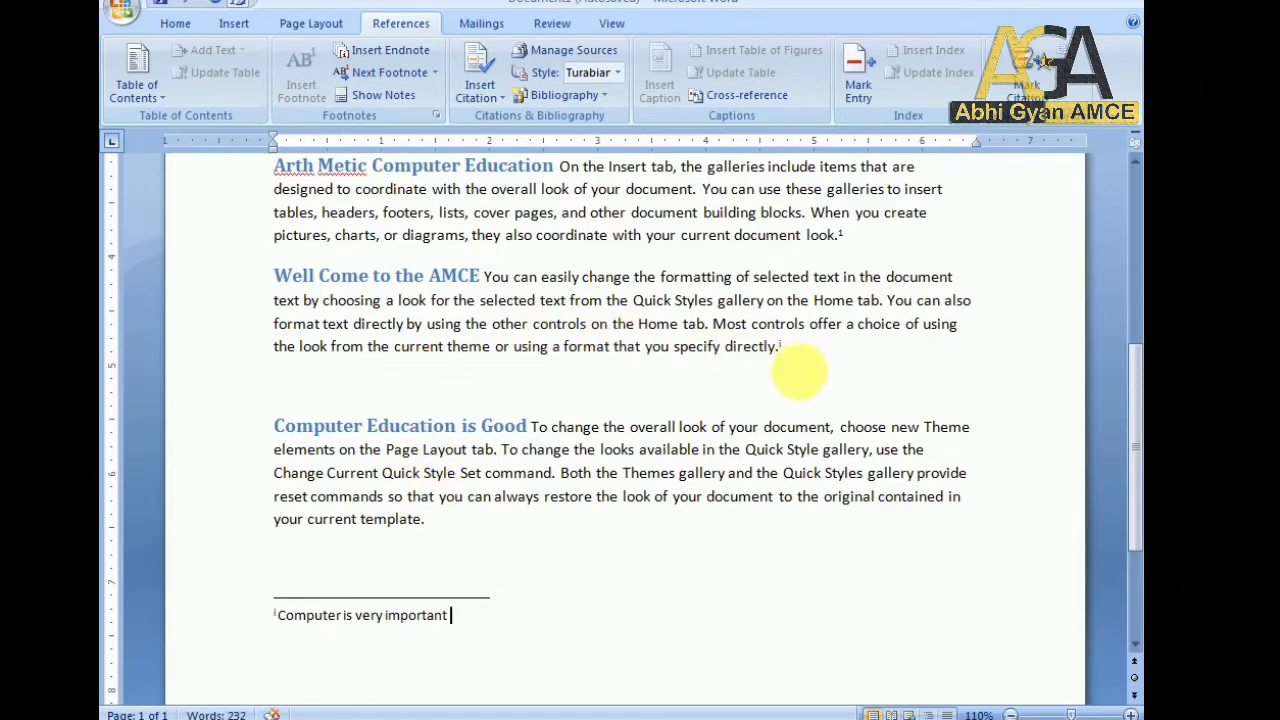
{"action": "mouse_move", "coordinate": [781, 348]}
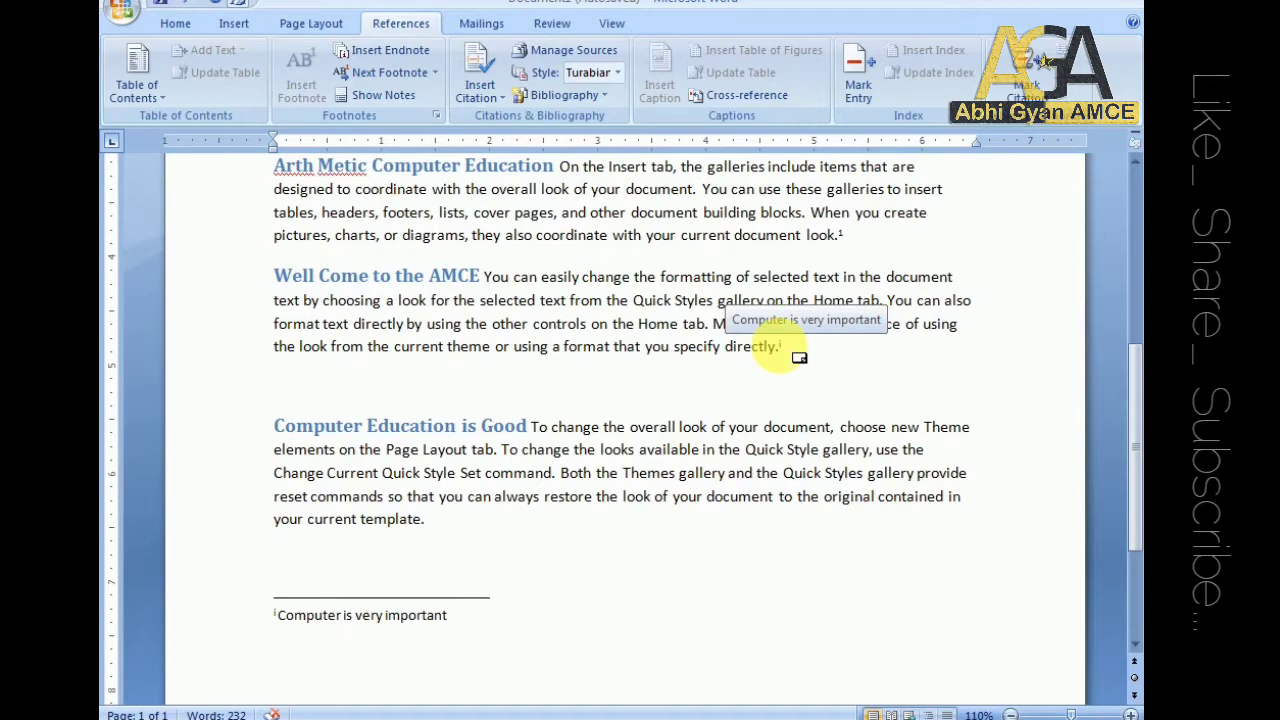
{"action": "scroll", "coordinate": [500, 586], "scroll_direction": "up", "scroll_amount": 3}
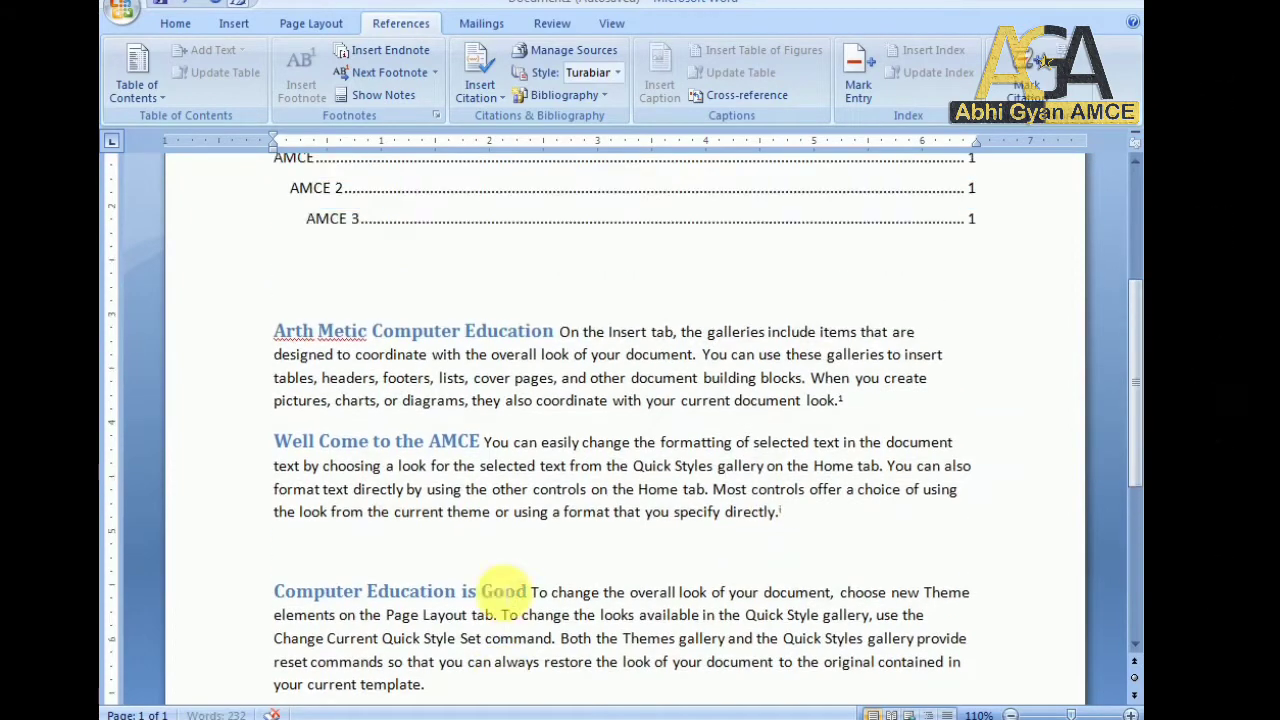
{"action": "scroll", "coordinate": [514, 491], "scroll_direction": "up", "scroll_amount": 1}
{"action": "scroll", "coordinate": [513, 537], "scroll_direction": "down", "scroll_amount": 2}
{"action": "scroll", "coordinate": [515, 540], "scroll_direction": "down", "scroll_amount": 2}
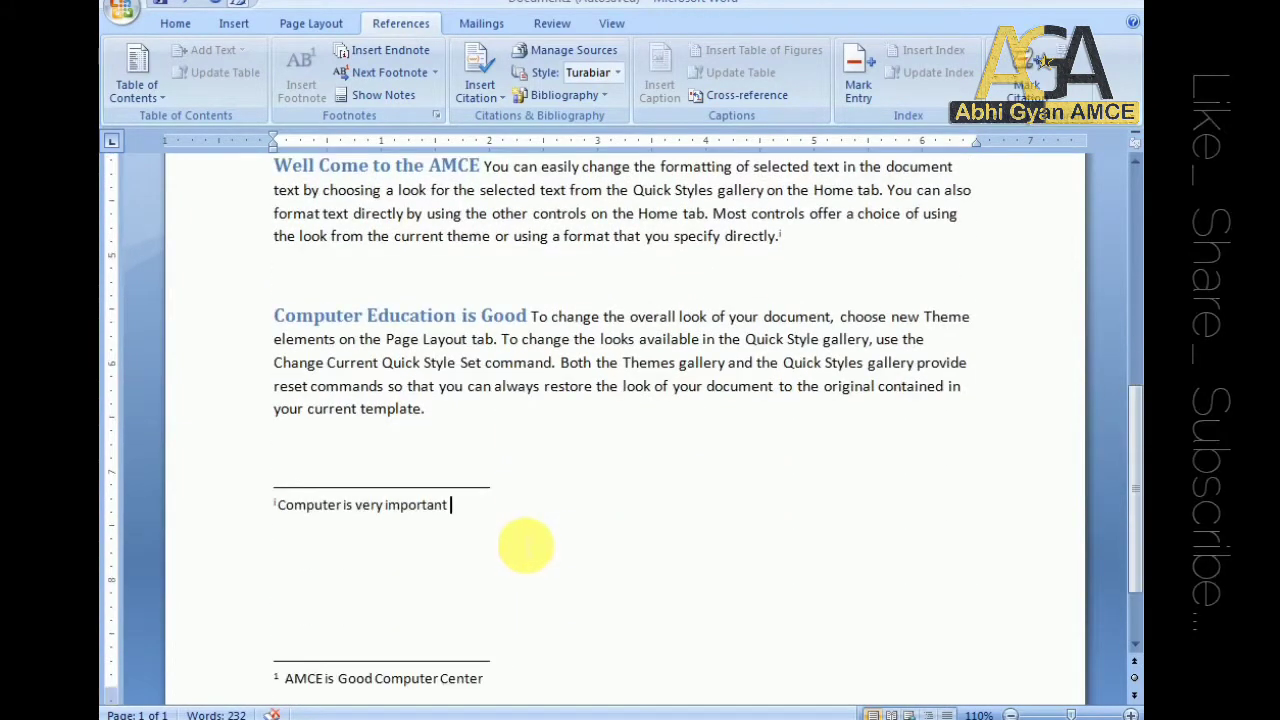
{"action": "scroll", "coordinate": [523, 545], "scroll_direction": "down", "scroll_amount": 3}
{"action": "scroll", "coordinate": [525, 547], "scroll_direction": "up", "scroll_amount": 3}
{"action": "scroll", "coordinate": [523, 546], "scroll_direction": "up", "scroll_amount": 2}
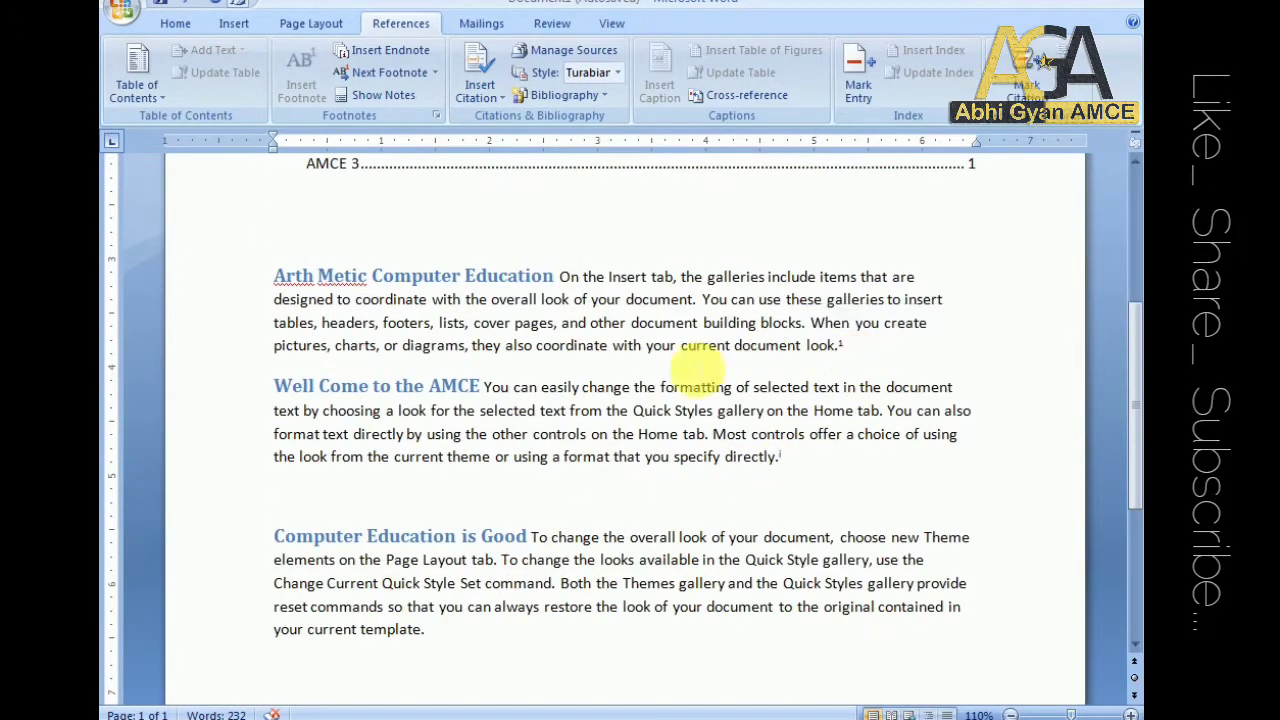
{"action": "scroll", "coordinate": [650, 380], "scroll_direction": "down", "scroll_amount": 3}
{"action": "scroll", "coordinate": [420, 485], "scroll_direction": "up", "scroll_amount": 2}
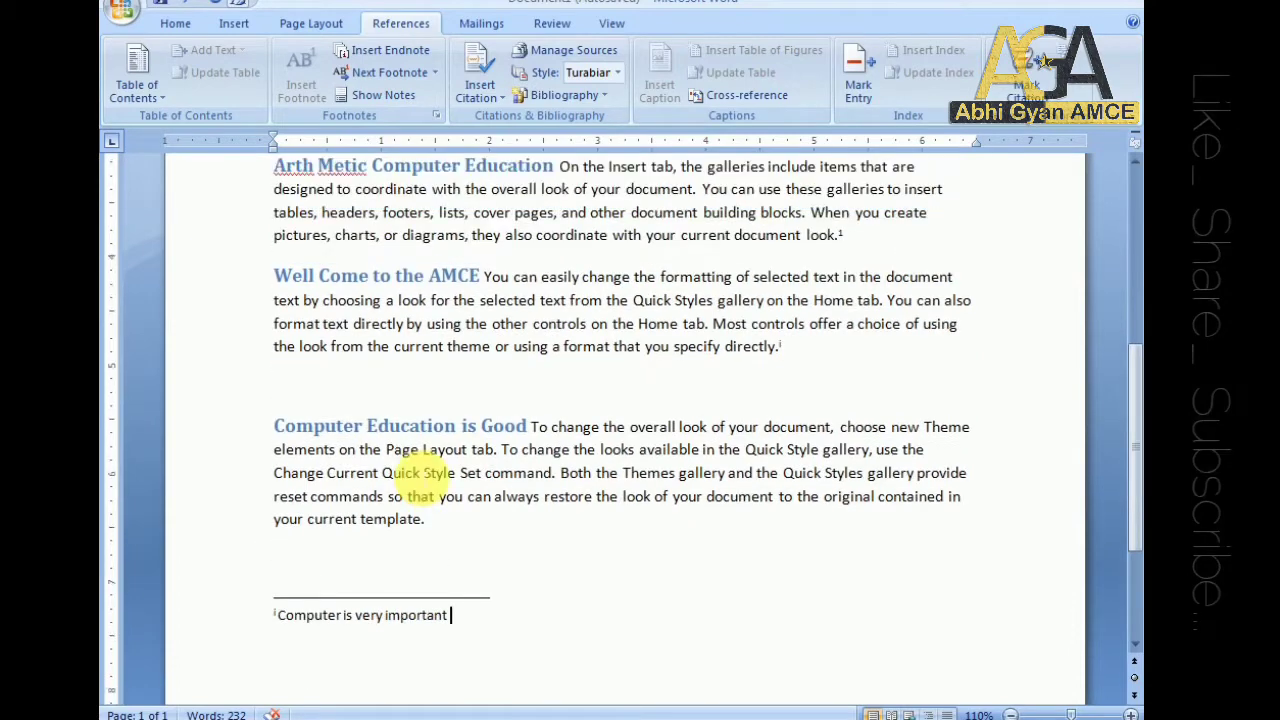
{"action": "left_click", "coordinate": [357, 100]}
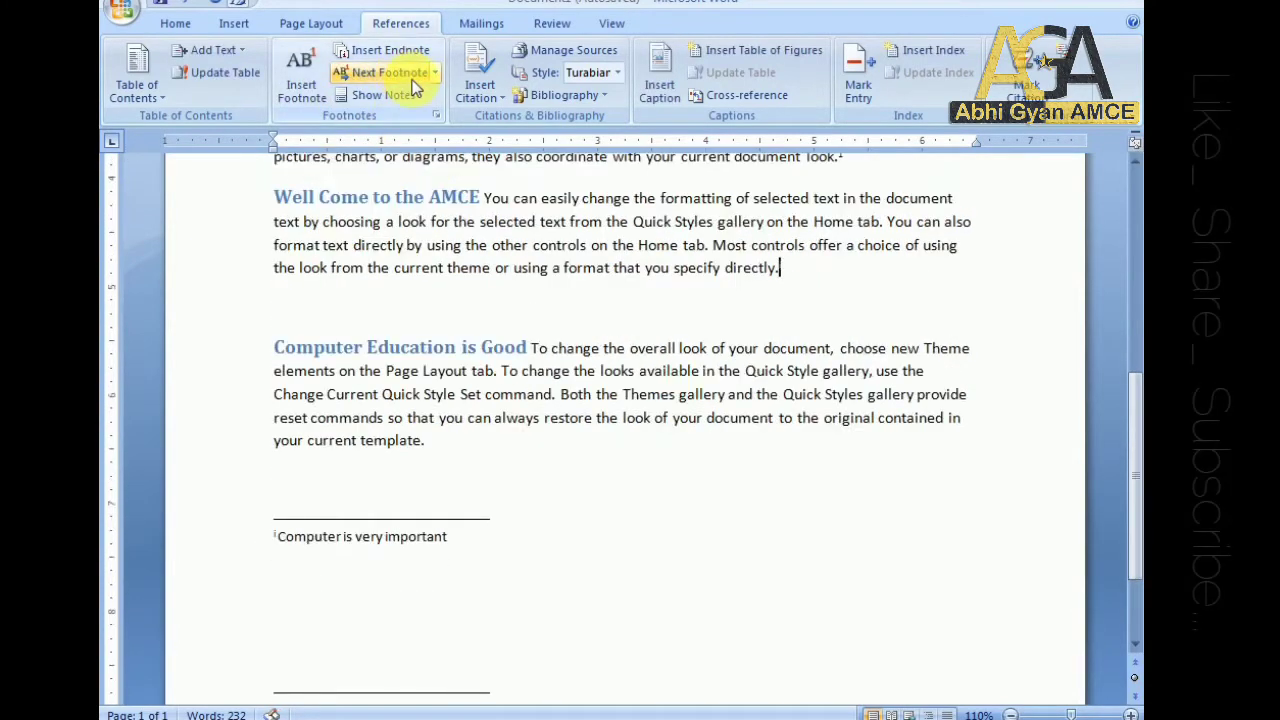
{"action": "left_click", "coordinate": [436, 72]}
{"action": "left_click", "coordinate": [400, 143]}
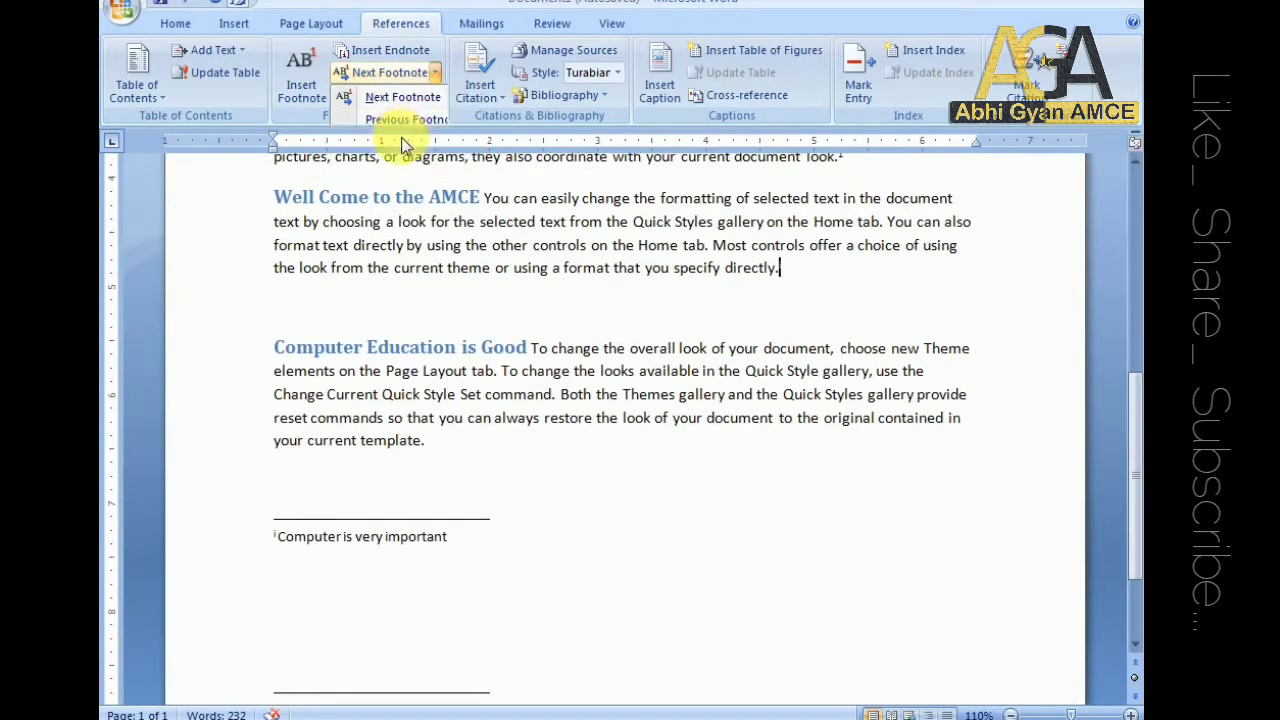
{"action": "left_click", "coordinate": [435, 72]}
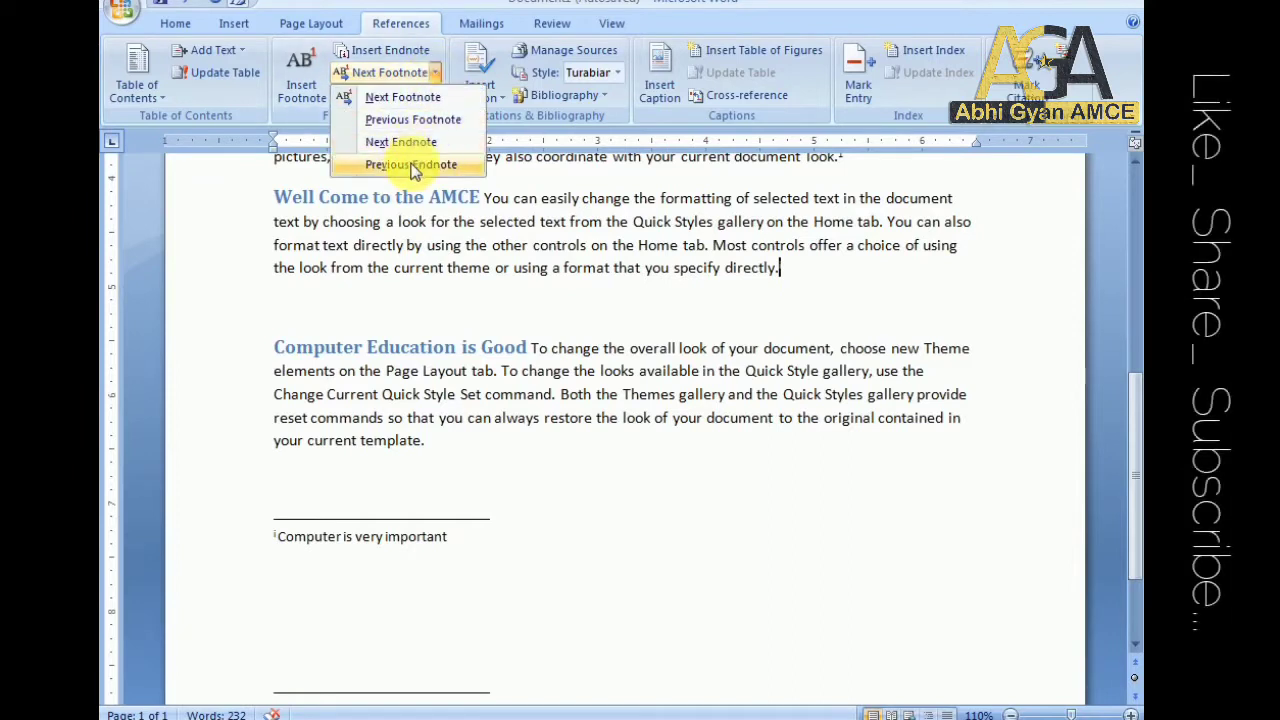
{"action": "left_click", "coordinate": [405, 163]}
{"action": "left_click", "coordinate": [435, 72]}
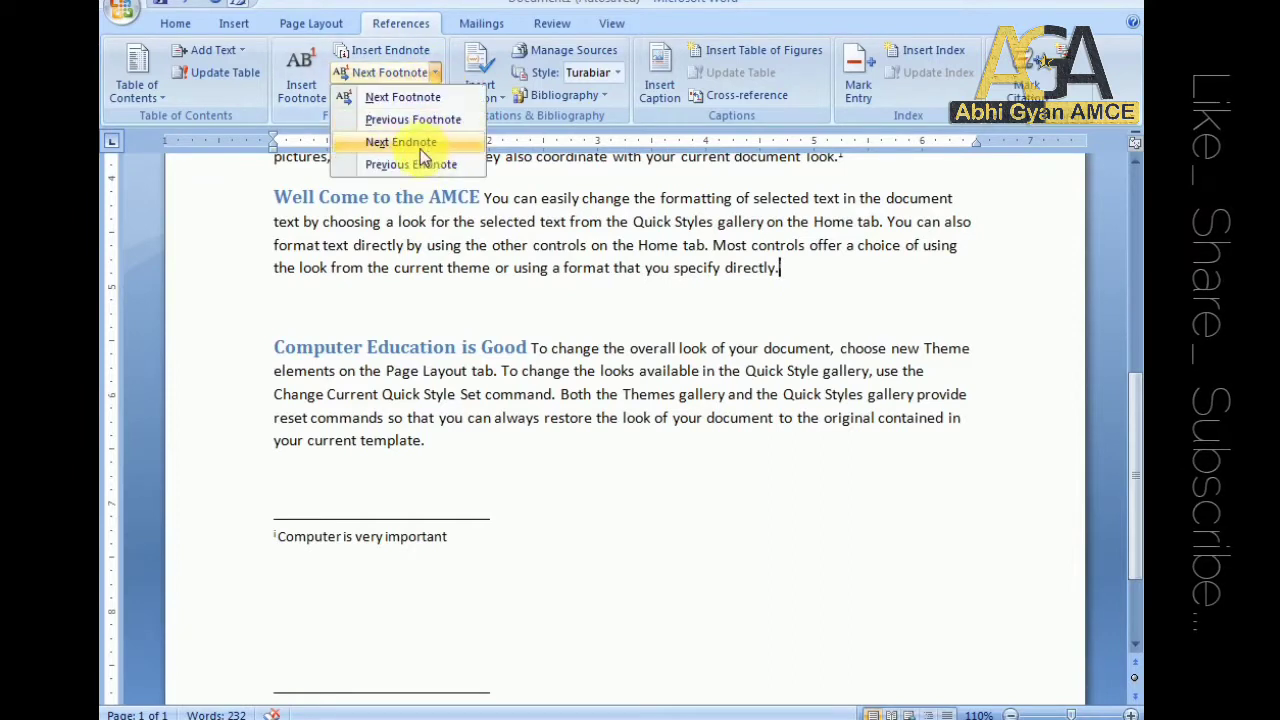
{"action": "left_click", "coordinate": [410, 140]}
{"action": "left_click", "coordinate": [435, 72]}
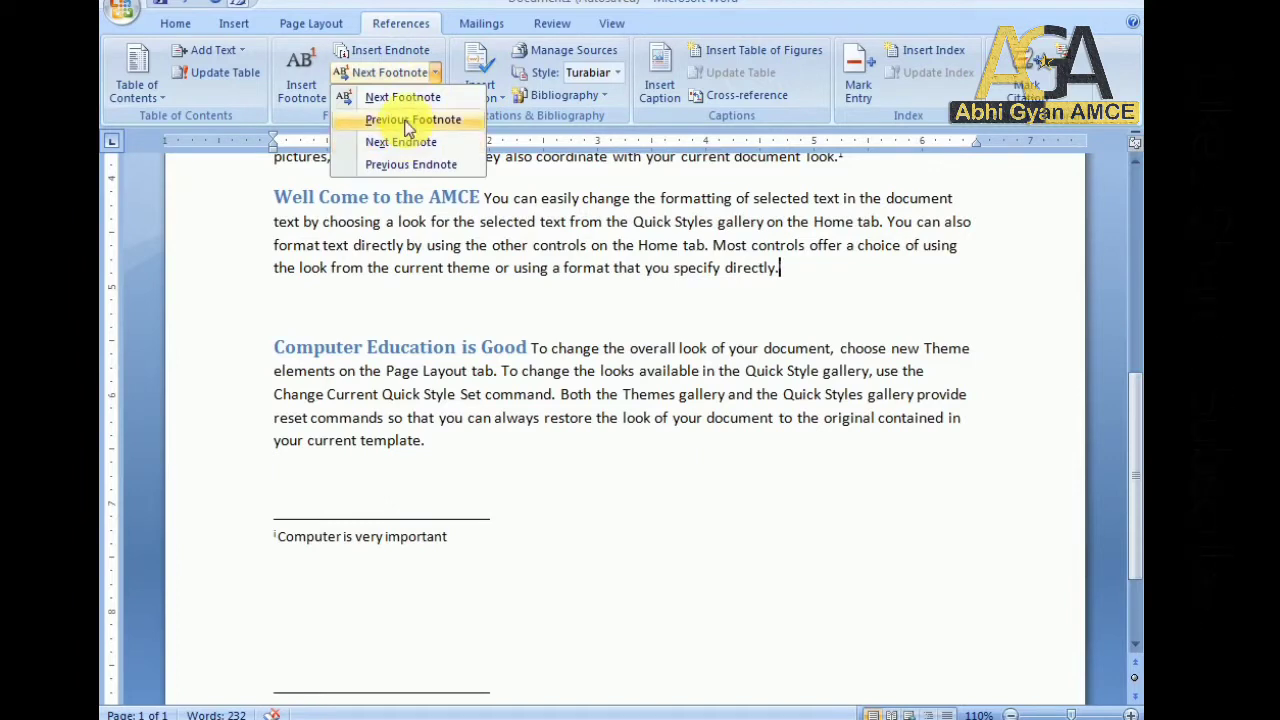
{"action": "left_click", "coordinate": [405, 120]}
{"action": "left_click", "coordinate": [435, 72]}
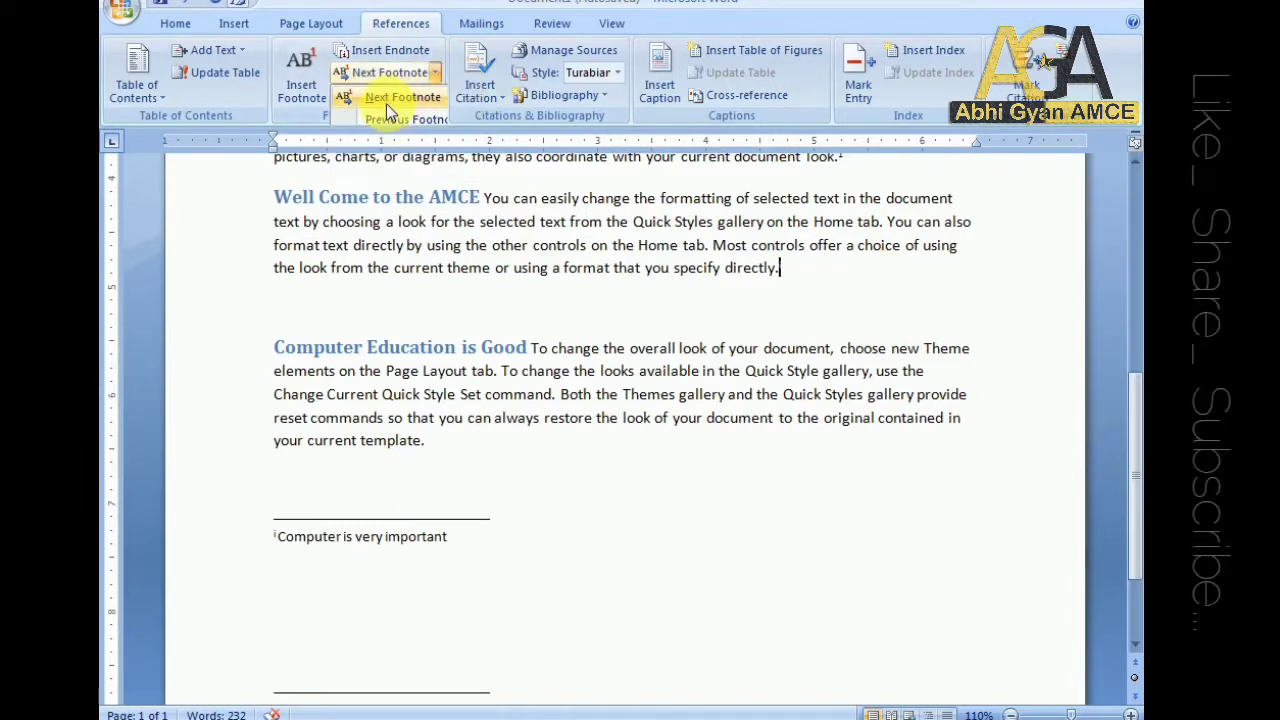
{"action": "left_click", "coordinate": [386, 100]}
{"action": "left_click", "coordinate": [435, 72]}
{"action": "left_click", "coordinate": [400, 142]}
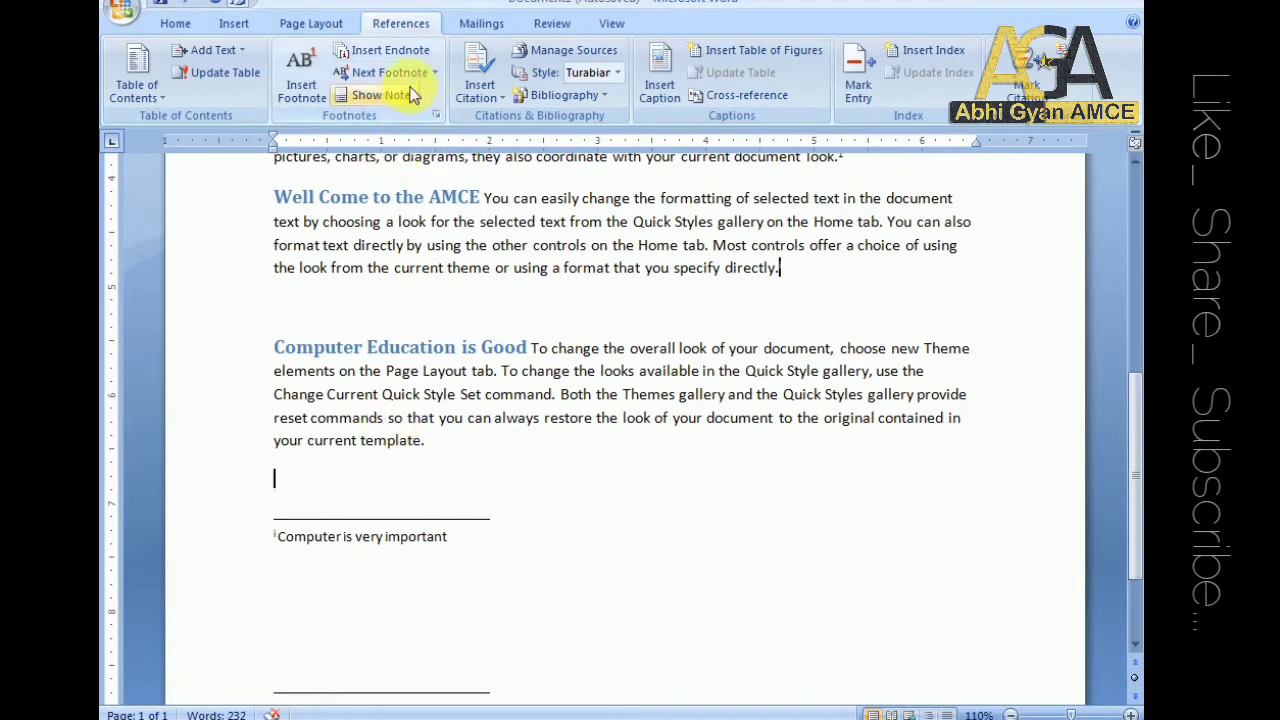
{"action": "left_click", "coordinate": [435, 72]}
{"action": "left_click", "coordinate": [401, 142]}
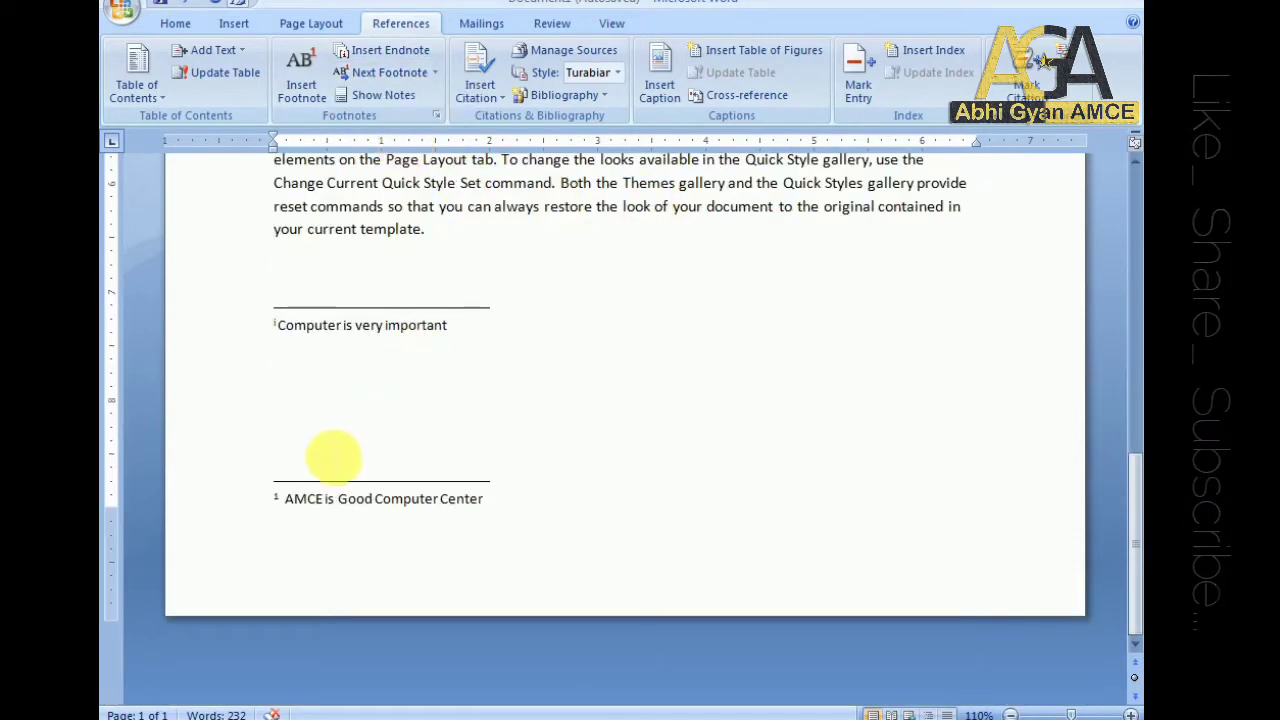
{"action": "left_click", "coordinate": [340, 500]}
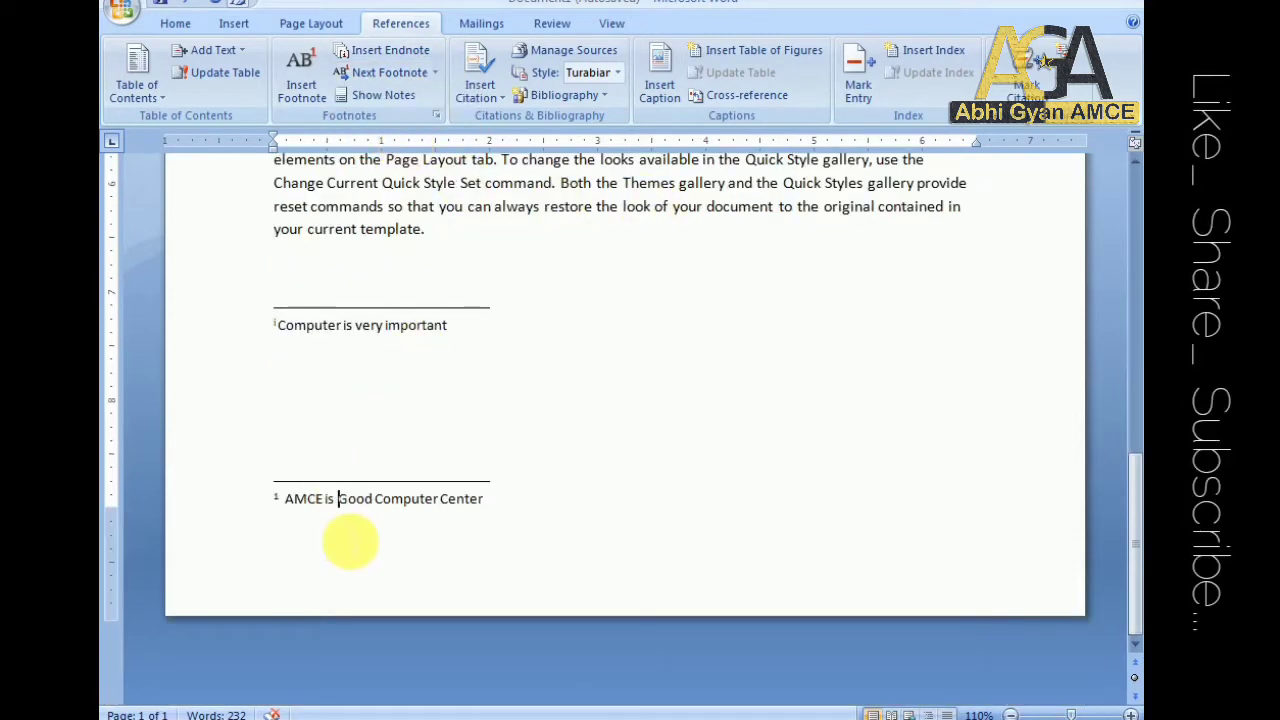
{"action": "left_click", "coordinate": [435, 72]}
{"action": "left_click", "coordinate": [385, 157]}
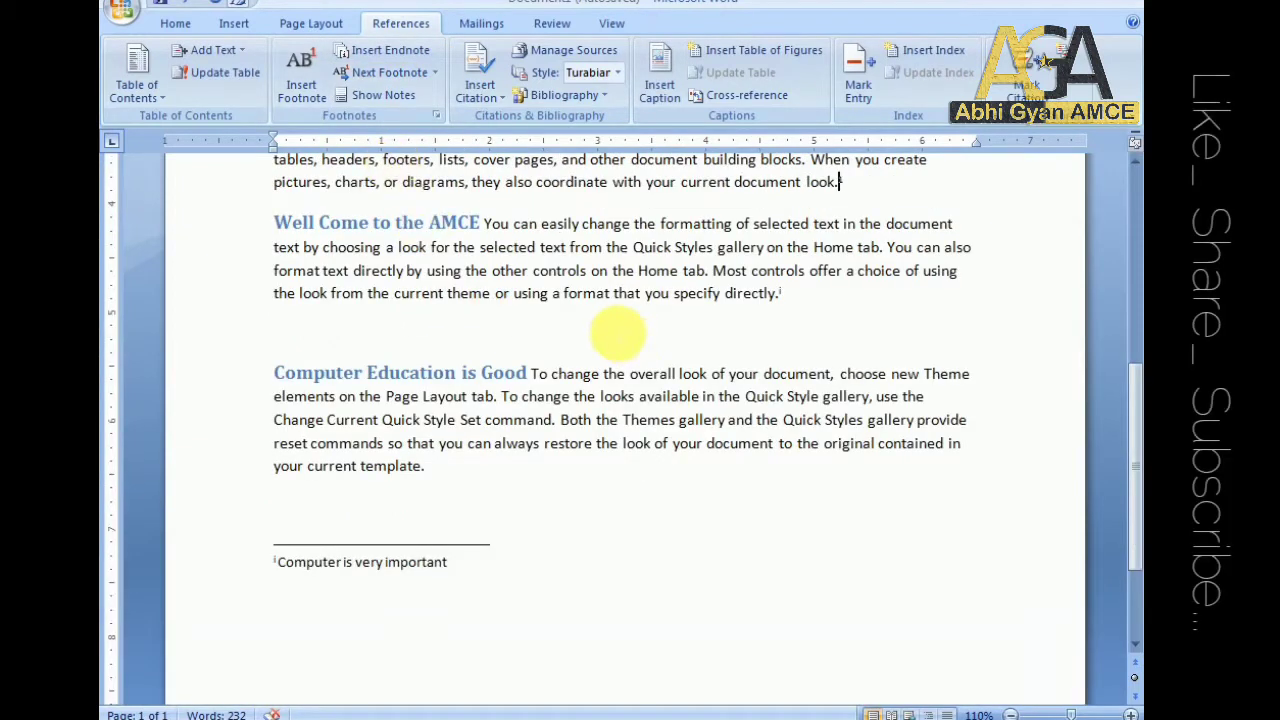
Step: Choose to view the endnote area, then scroll back up to the document paragraphs
{"action": "left_click", "coordinate": [395, 98]}
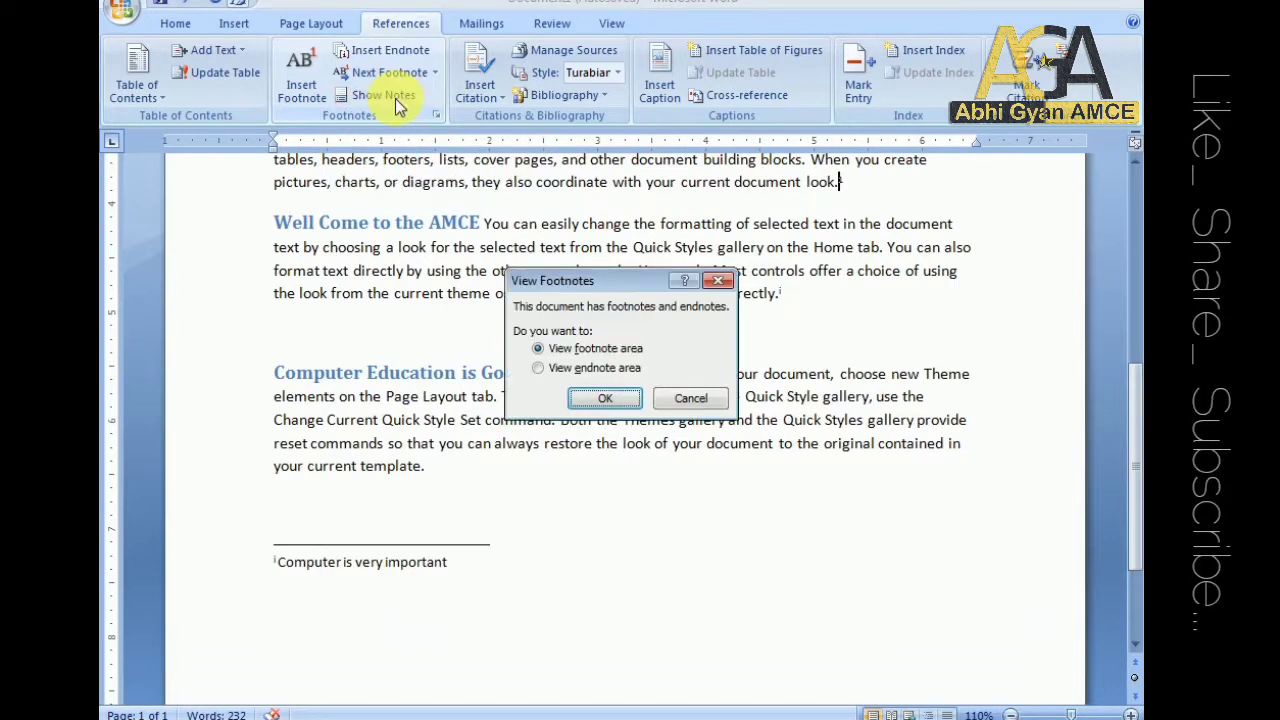
{"action": "left_click", "coordinate": [538, 368]}
{"action": "left_click", "coordinate": [605, 398]}
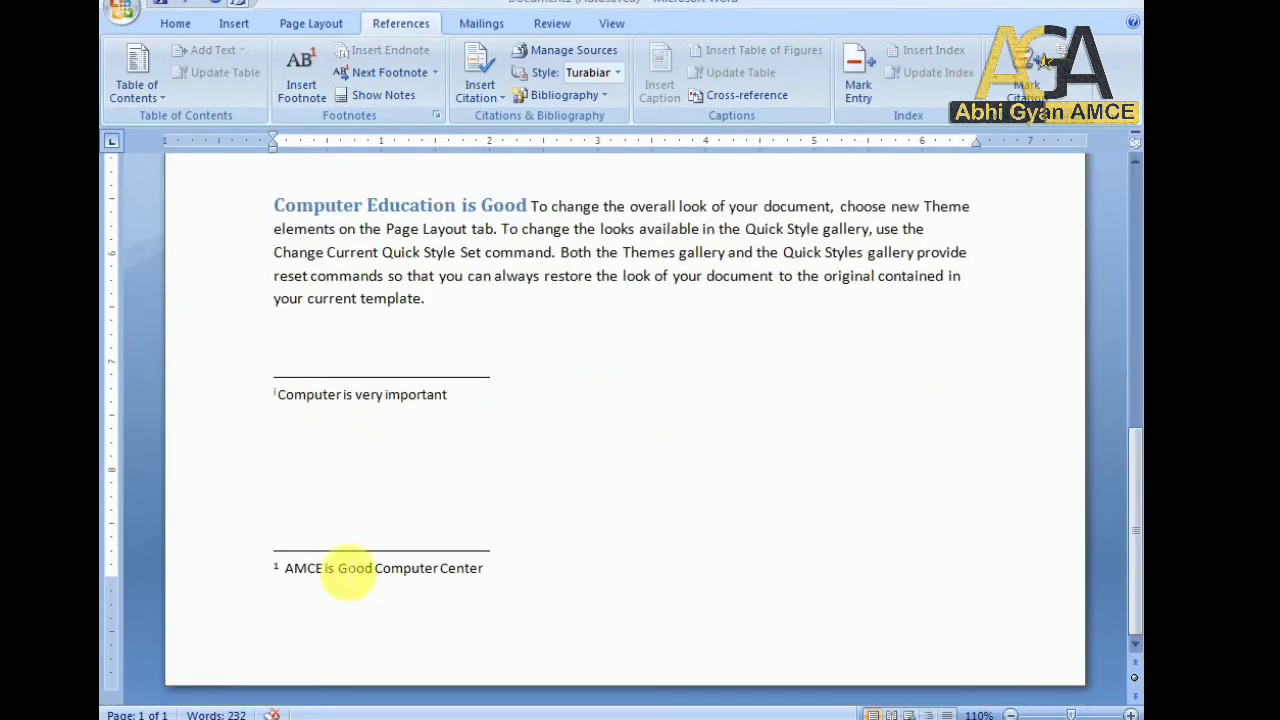
{"action": "left_click", "coordinate": [372, 95]}
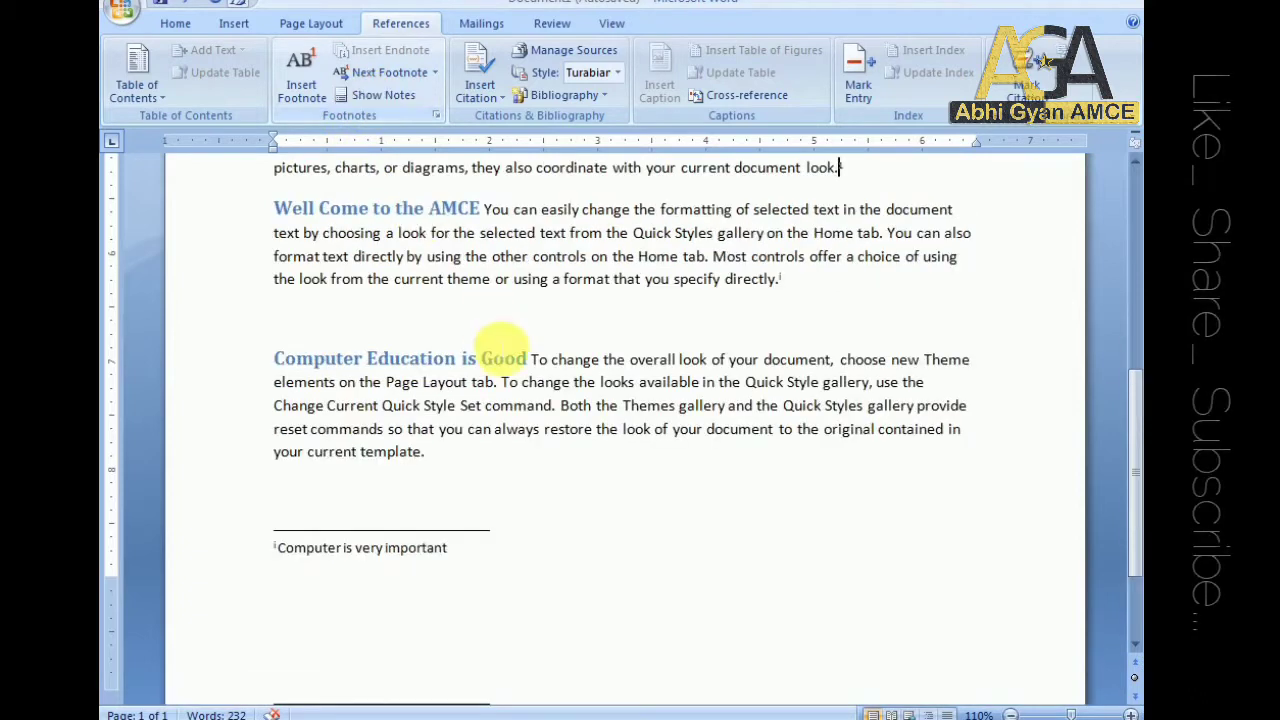
{"action": "left_click", "coordinate": [380, 95]}
{"action": "left_click", "coordinate": [543, 370]}
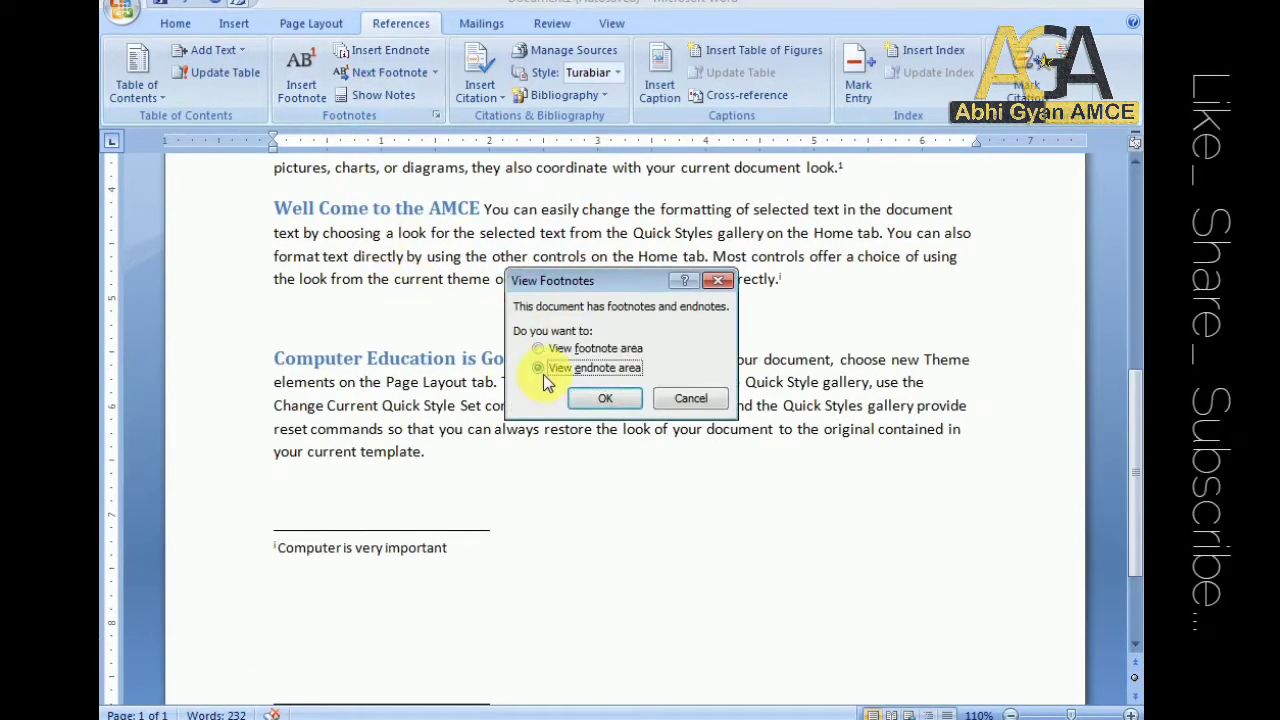
{"action": "left_click", "coordinate": [605, 398]}
{"action": "scroll", "coordinate": [318, 548], "scroll_direction": "down", "scroll_amount": 2}
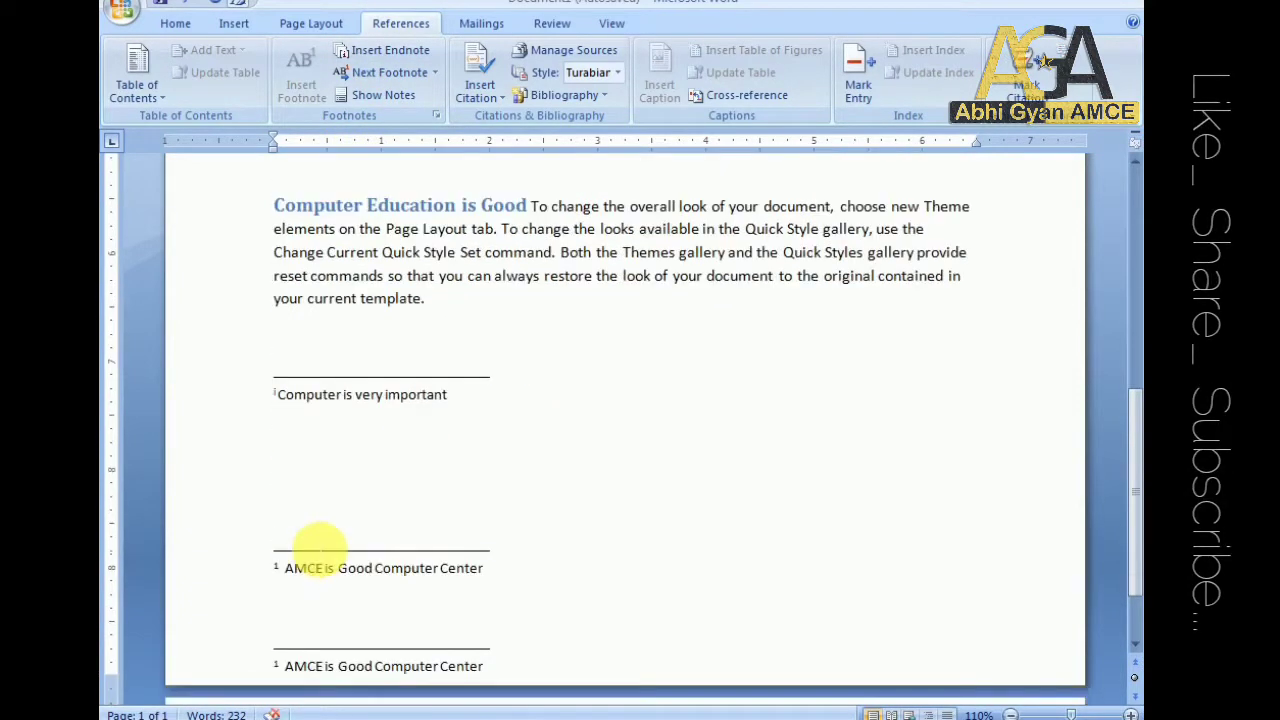
{"action": "scroll", "coordinate": [410, 400], "scroll_direction": "up", "scroll_amount": 3}
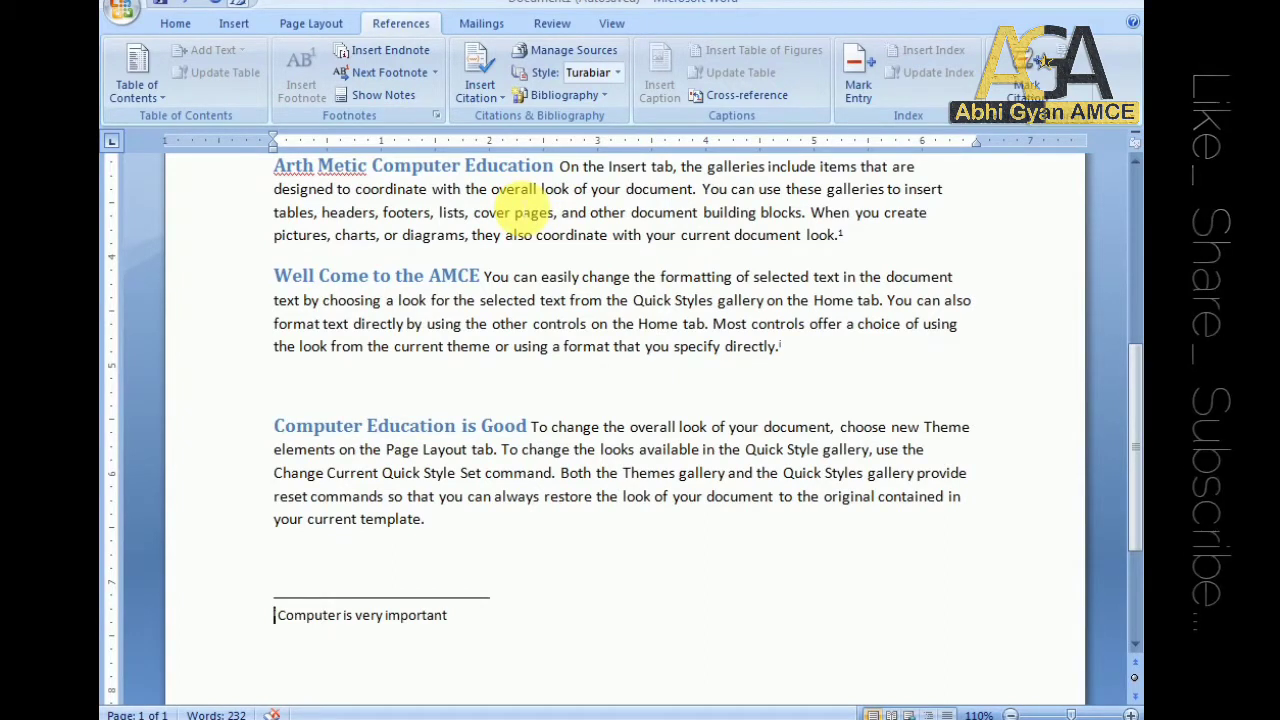
{"action": "scroll", "coordinate": [518, 208], "scroll_direction": "up", "scroll_amount": 2}
{"action": "scroll", "coordinate": [517, 206], "scroll_direction": "down", "scroll_amount": 5}
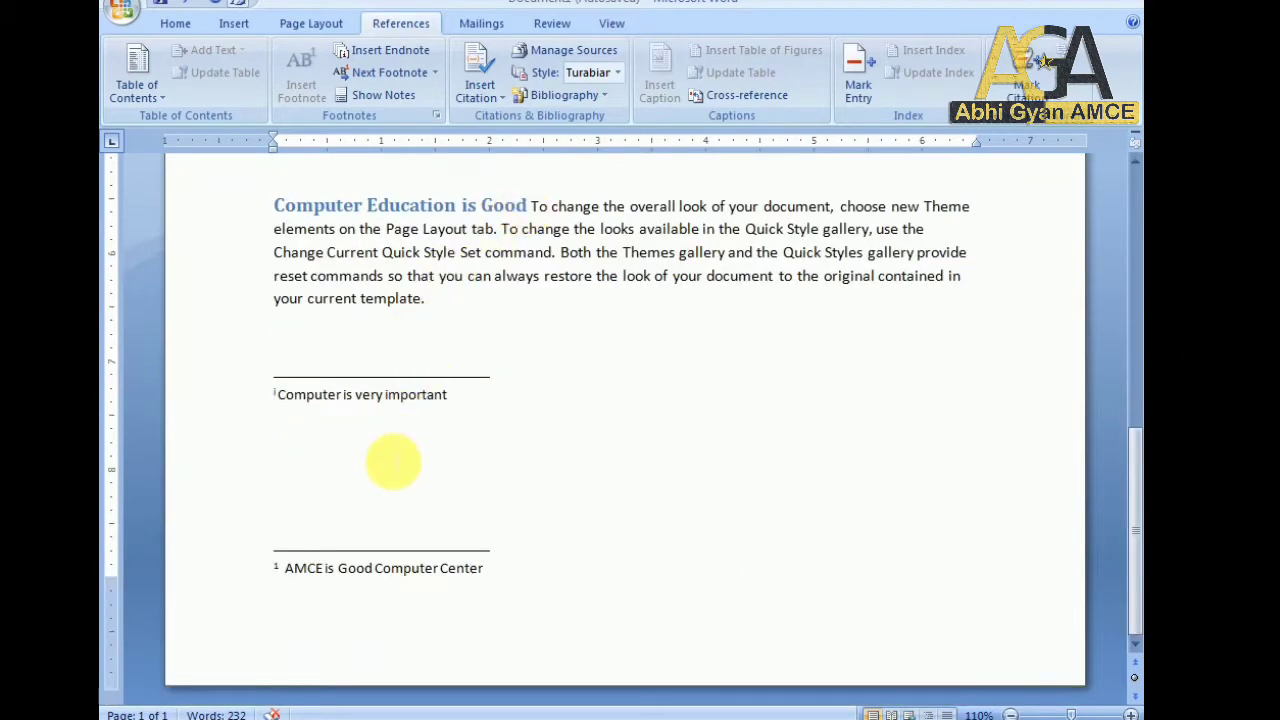
{"action": "scroll", "coordinate": [391, 440], "scroll_direction": "up", "scroll_amount": 5}
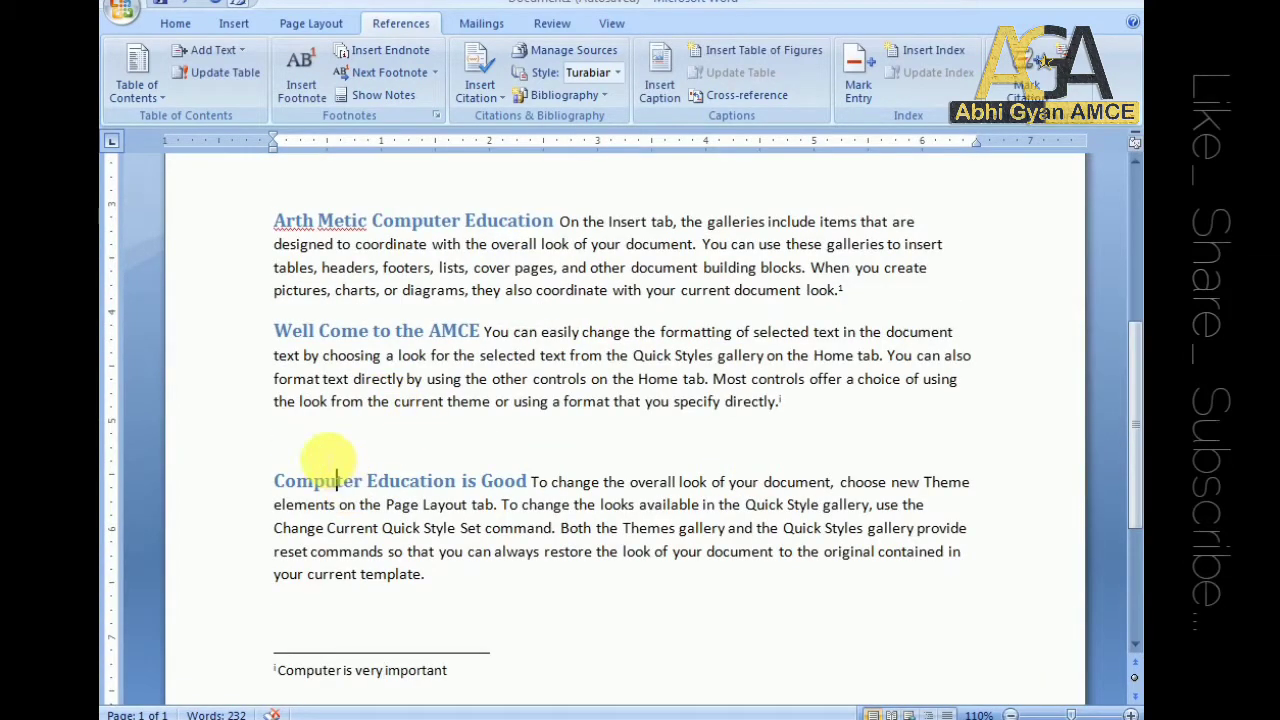
Step: Start a new citation source above the Computer Education is Good heading
{"action": "left_click", "coordinate": [300, 440]}
{"action": "left_click", "coordinate": [470, 105]}
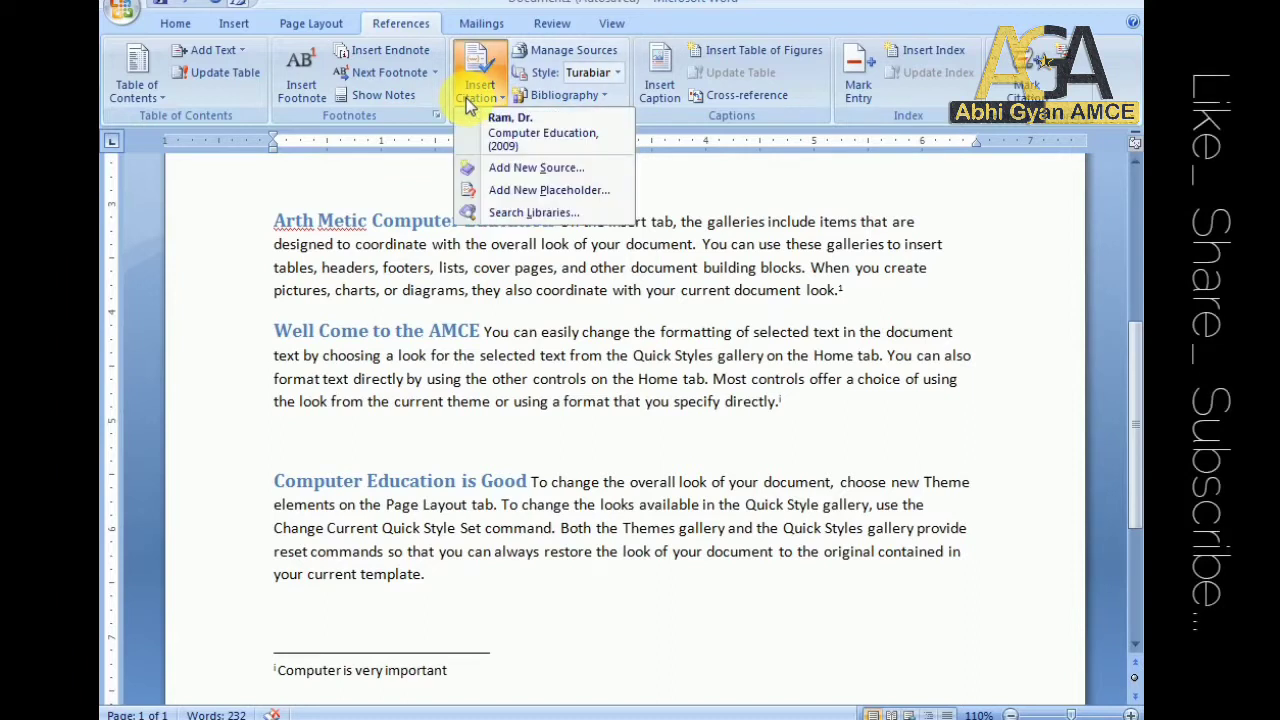
{"action": "left_click", "coordinate": [548, 170]}
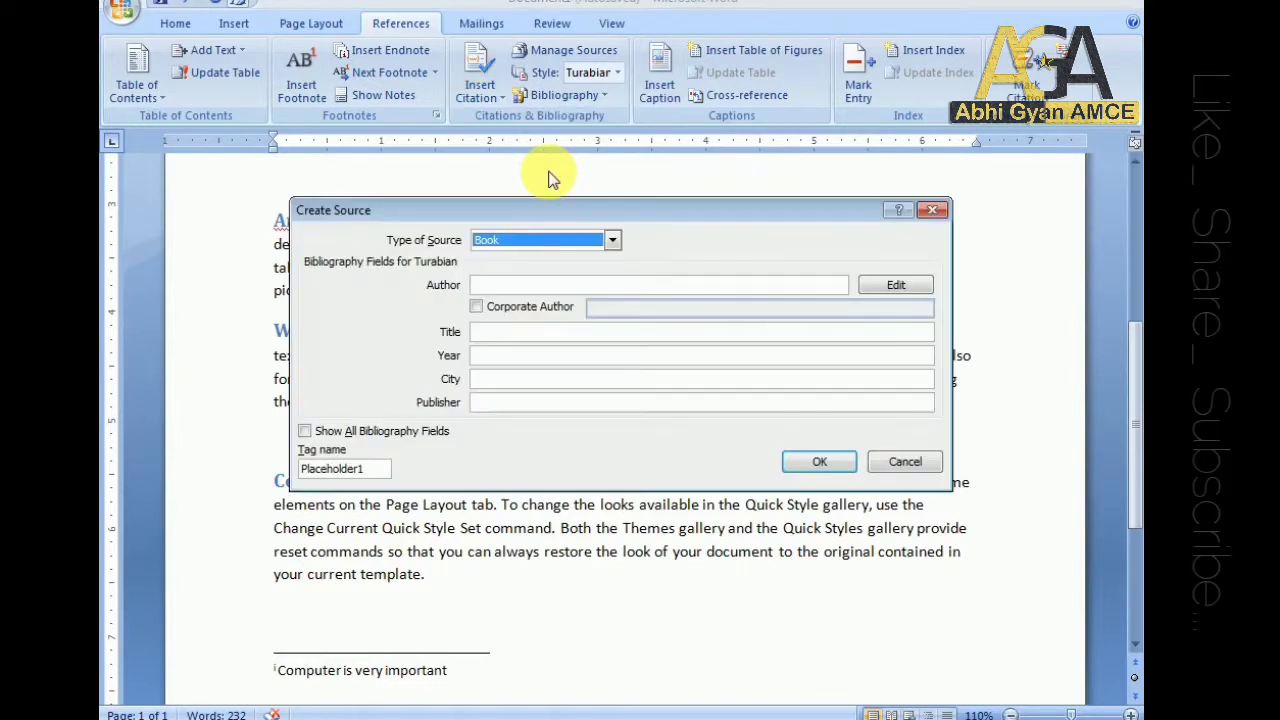
{"action": "left_click_drag", "start_coordinate": [535, 208], "coordinate": [530, 124]}
Step: Fill the Book source with author, title Computer, year 2019, city Knw and publisher
{"action": "left_click", "coordinate": [492, 200]}
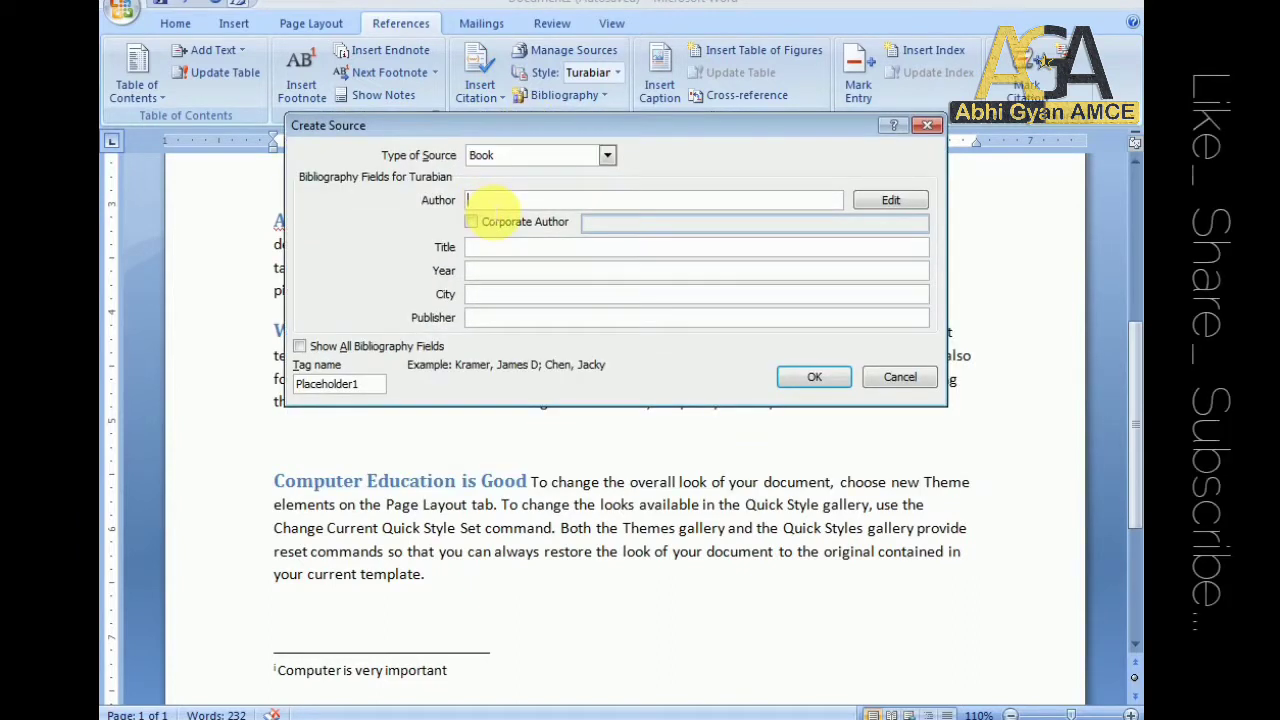
{"action": "type", "text": "AMCE"}
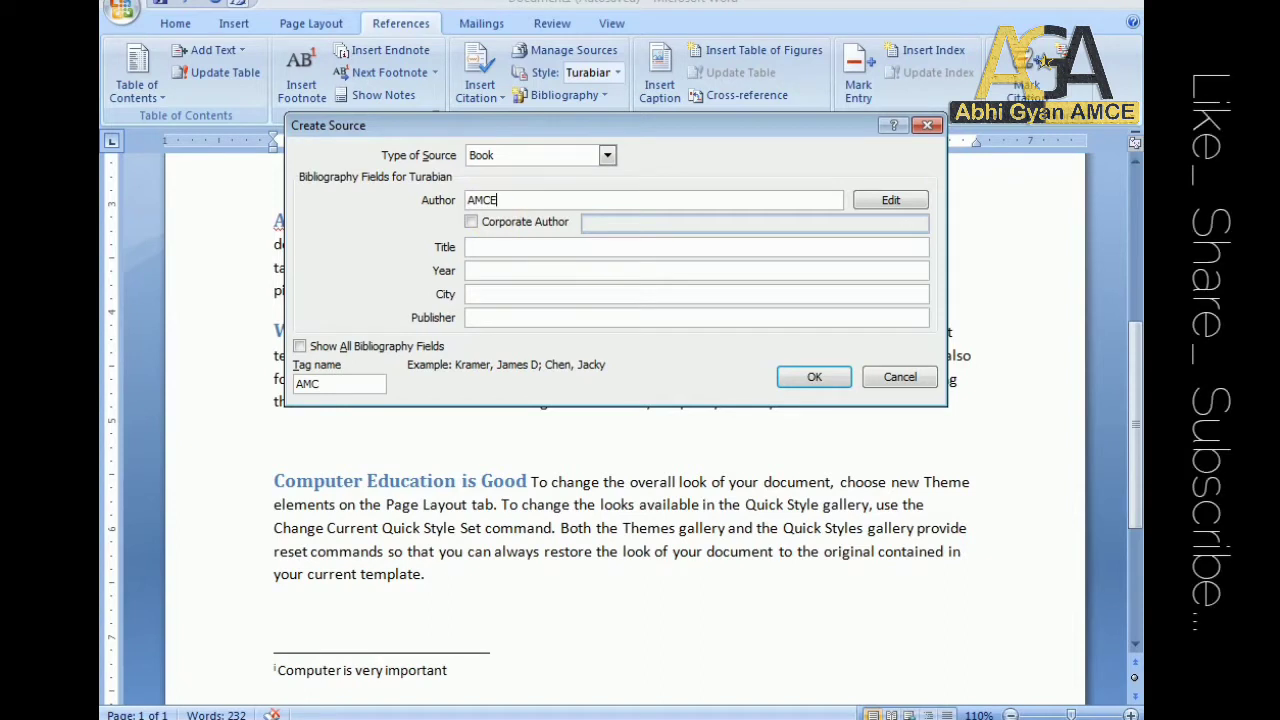
{"action": "left_click", "coordinate": [505, 250]}
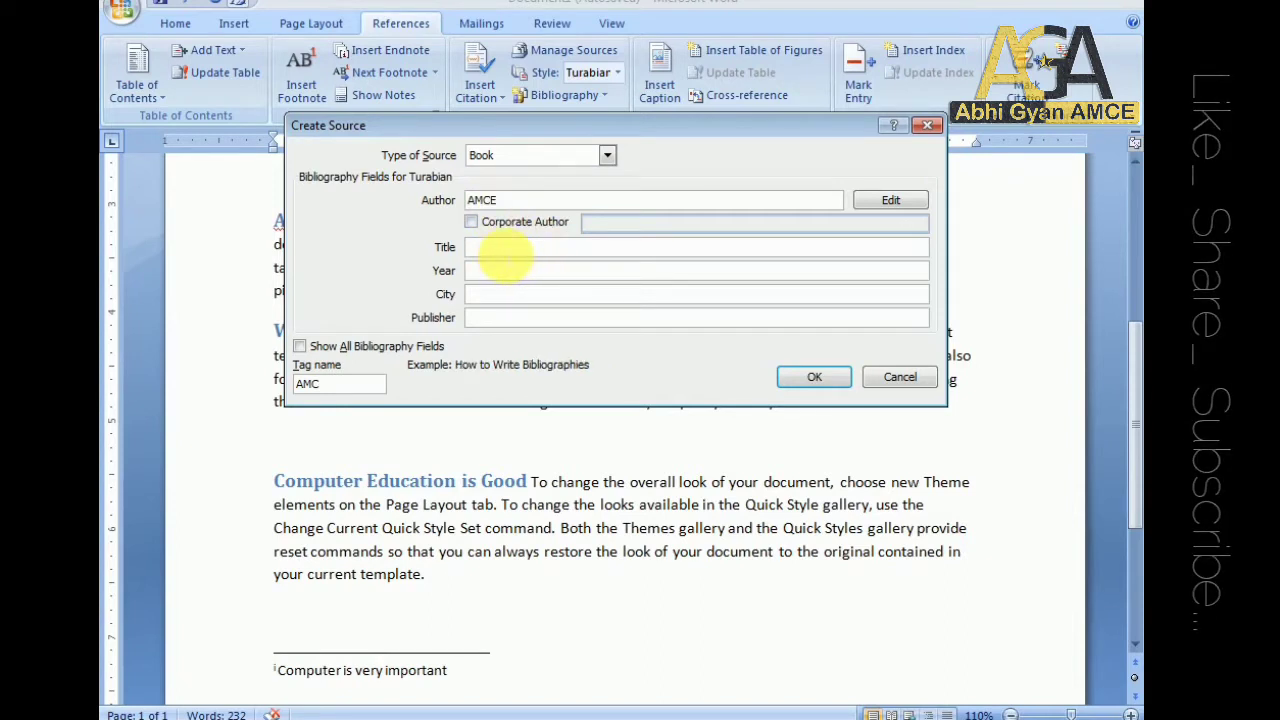
{"action": "type", "text": "Com"}
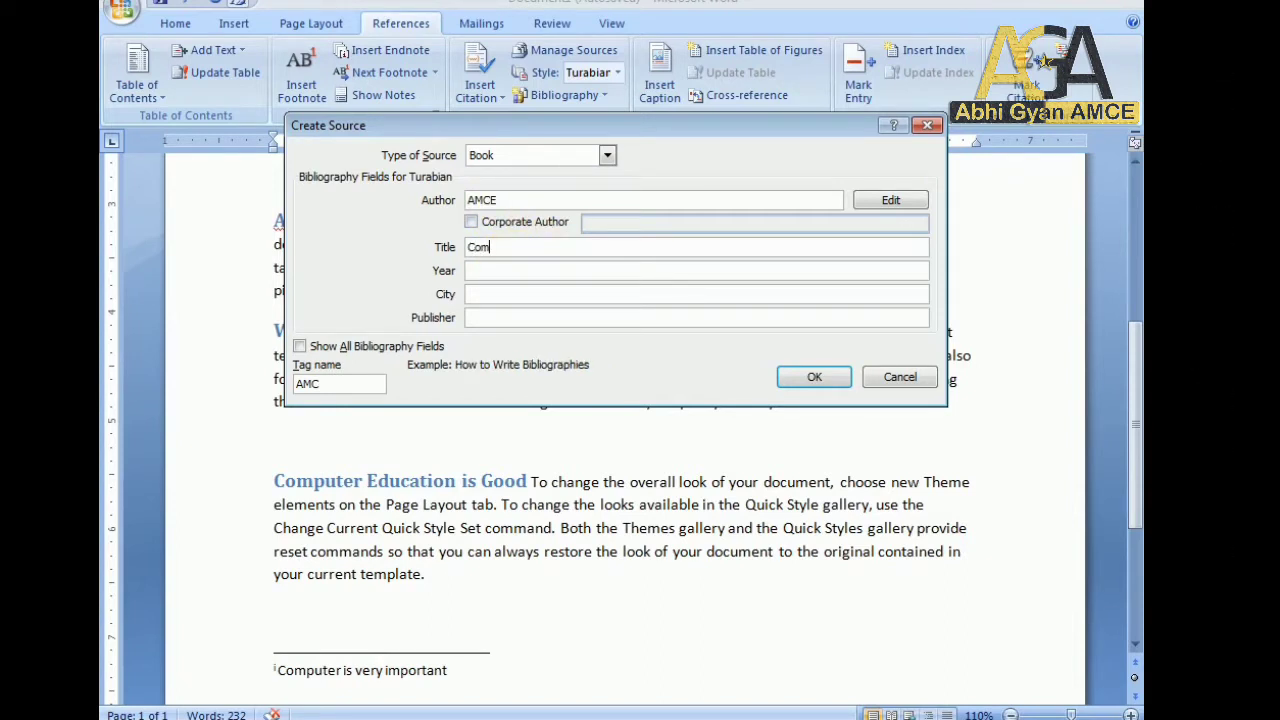
{"action": "type", "text": "puter"}
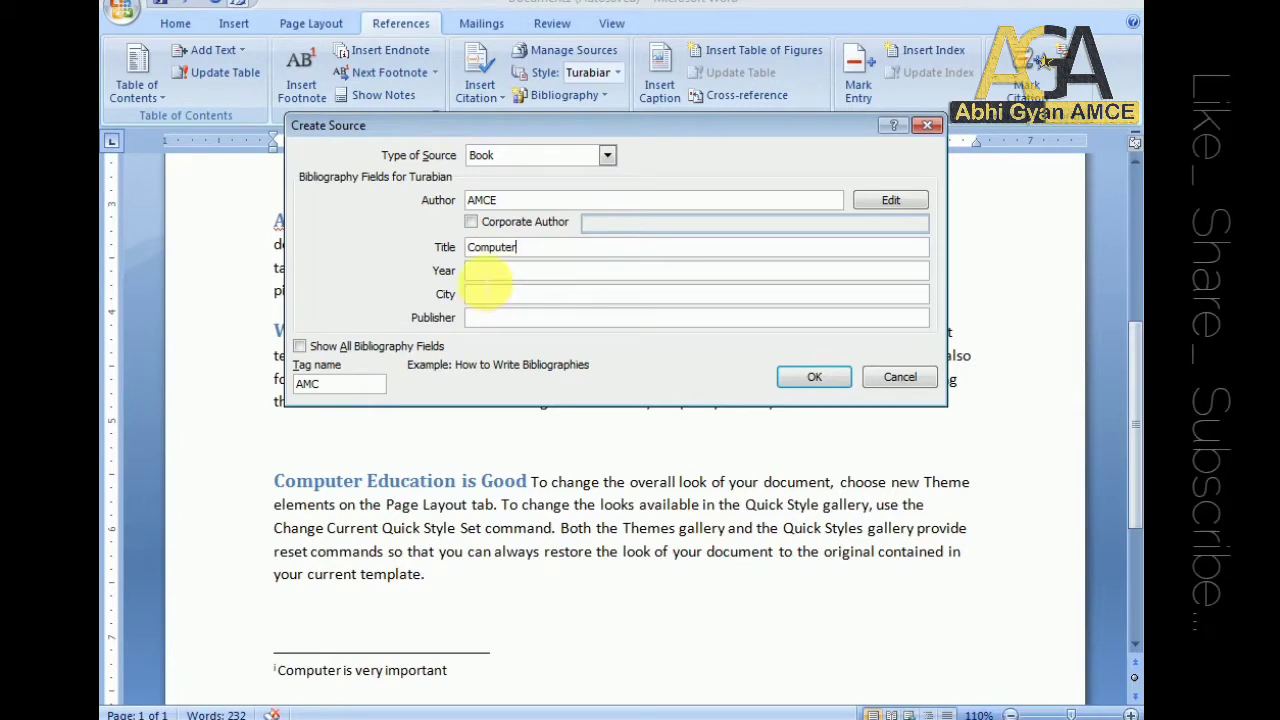
{"action": "left_click", "coordinate": [490, 272]}
{"action": "type", "text": "2"}
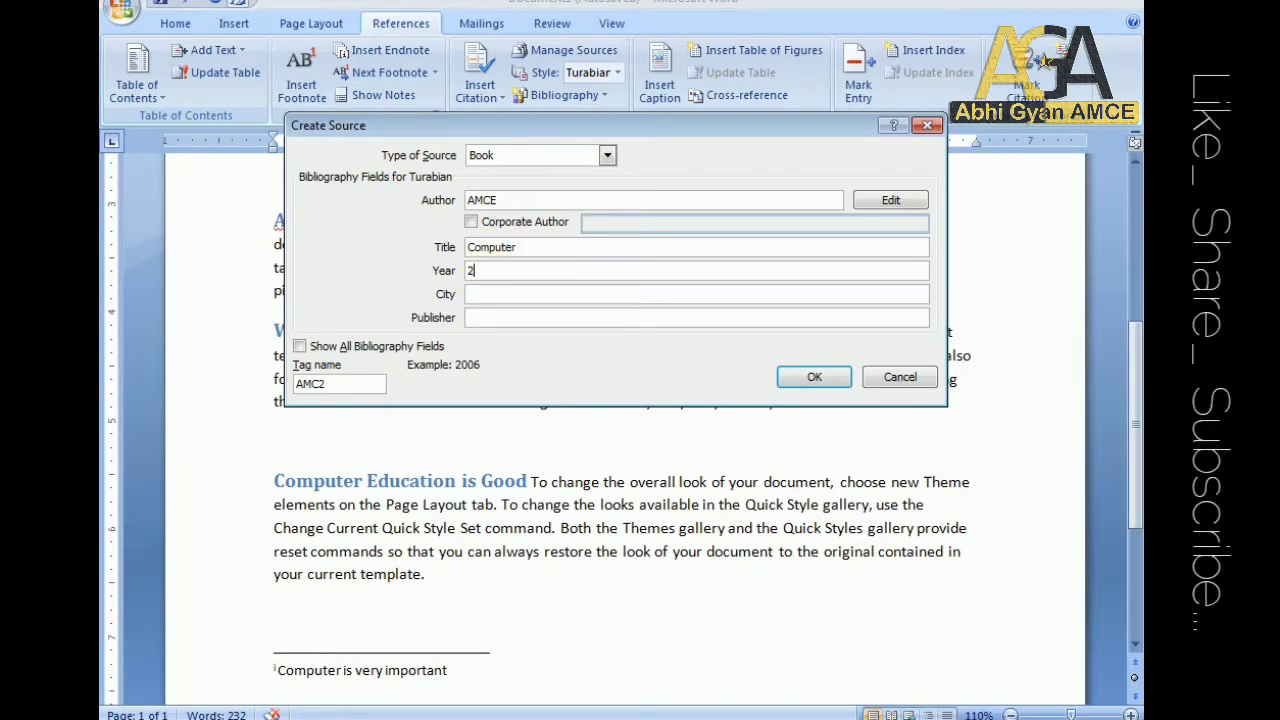
{"action": "type", "text": "019"}
{"action": "left_click", "coordinate": [510, 296]}
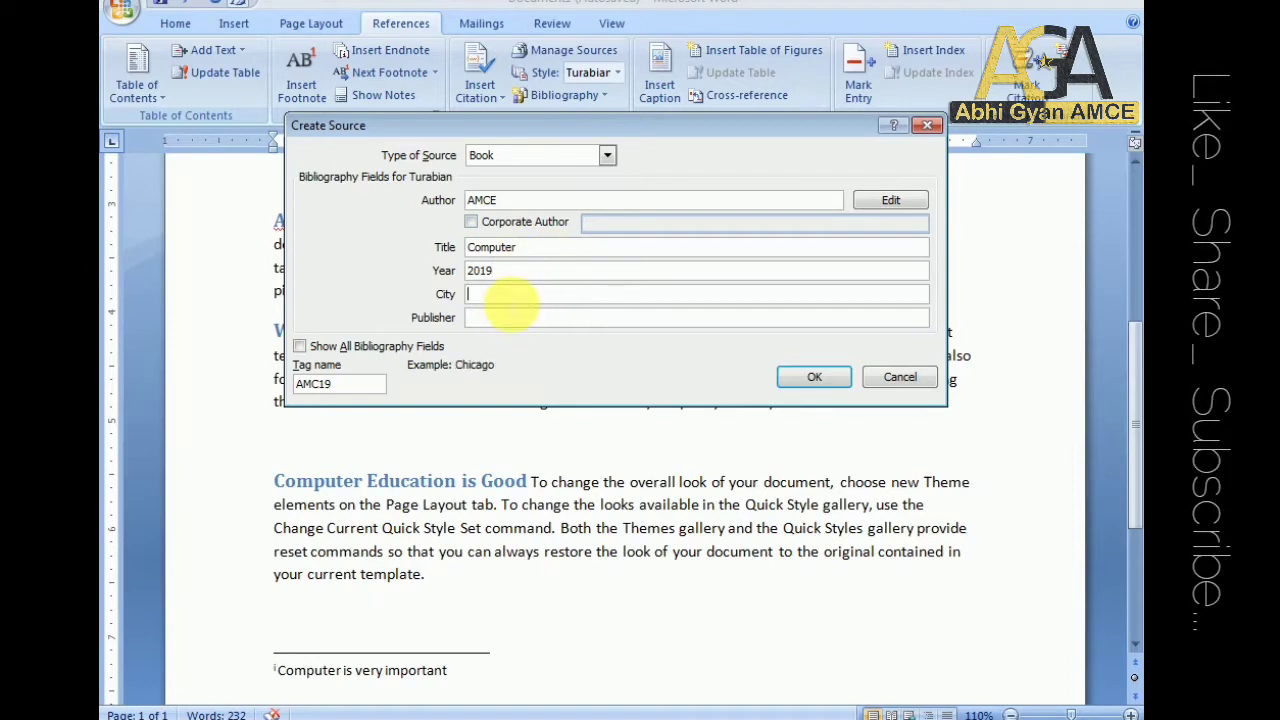
{"action": "type", "text": "nw"}
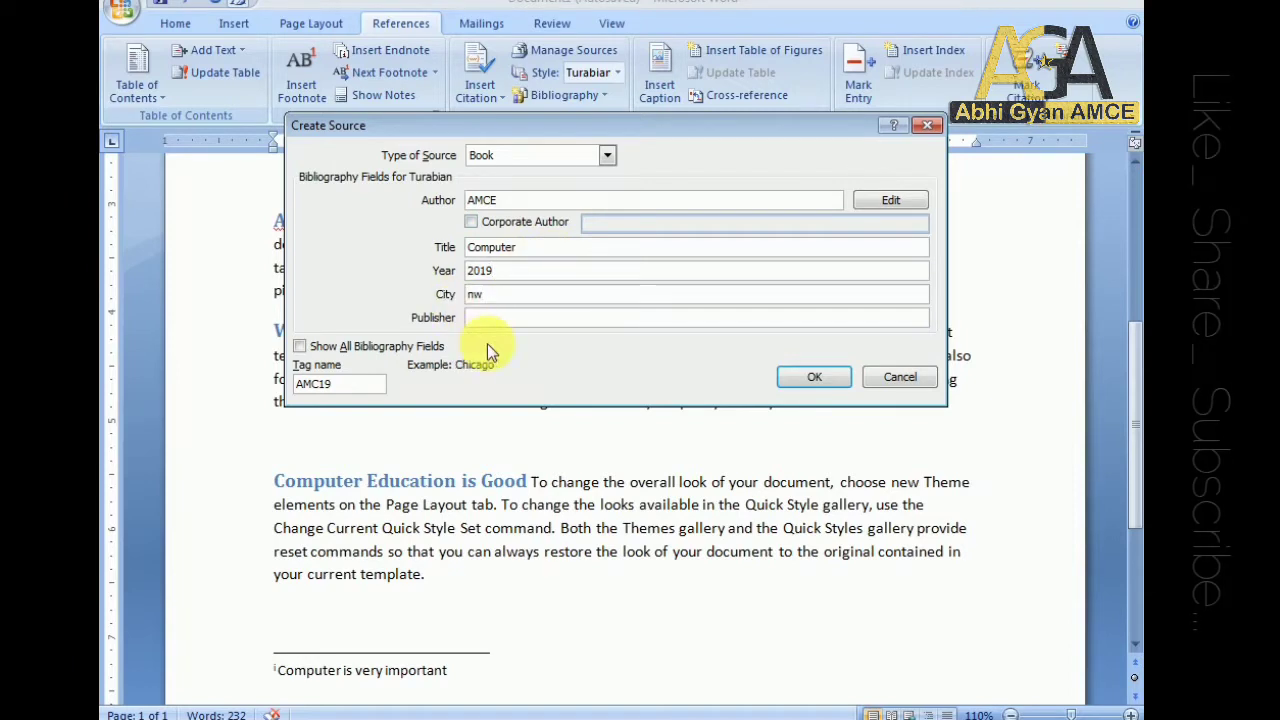
{"action": "left_click", "coordinate": [490, 318]}
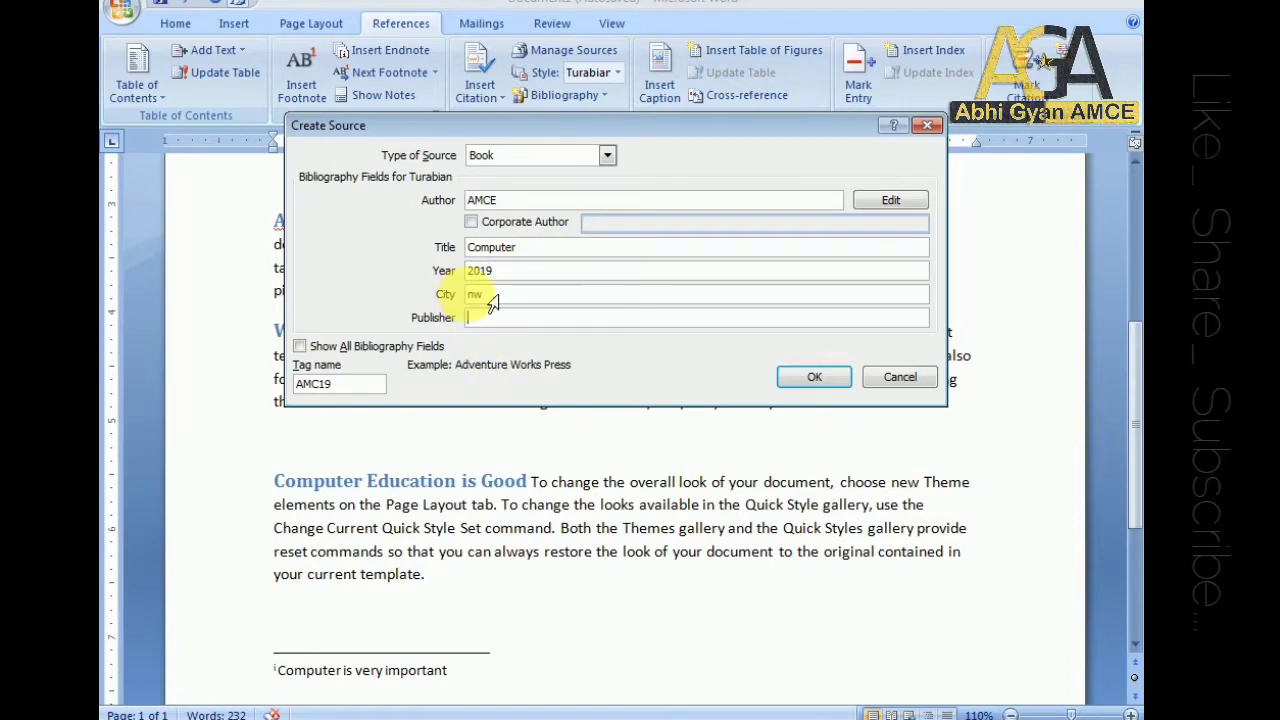
{"action": "left_click", "coordinate": [487, 296]}
{"action": "type", "text": "K"}
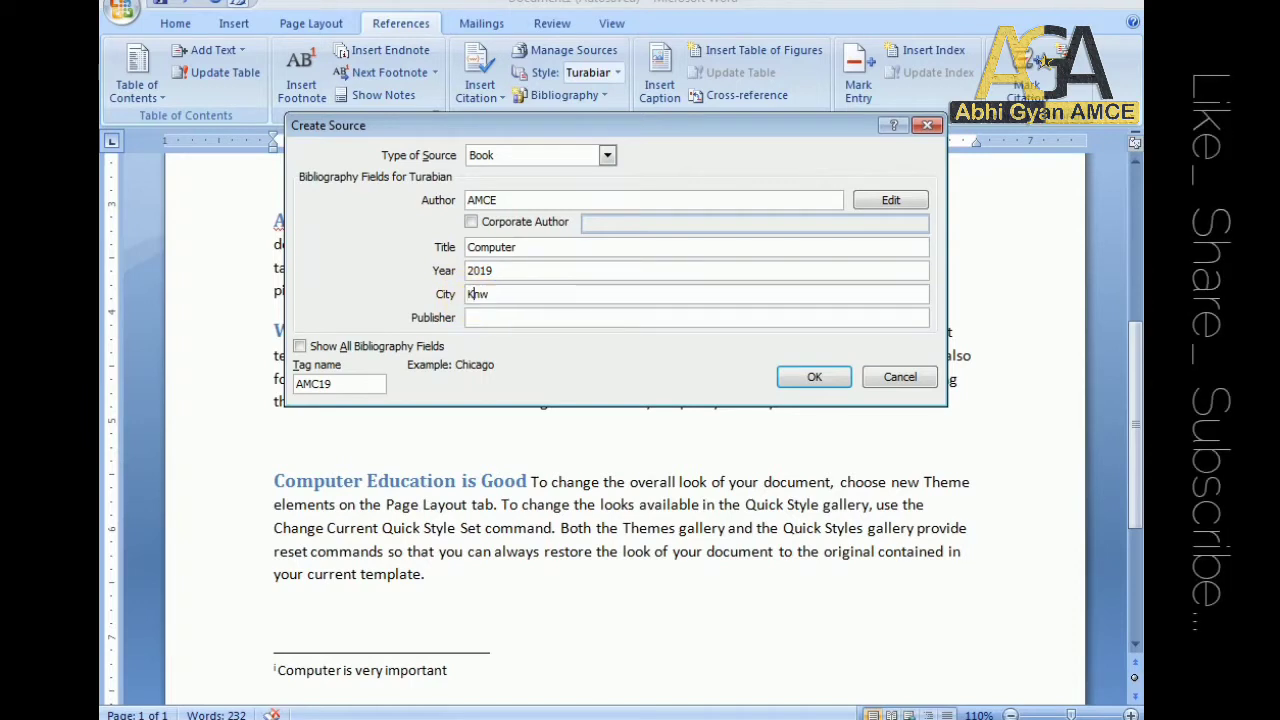
{"action": "left_click", "coordinate": [505, 322]}
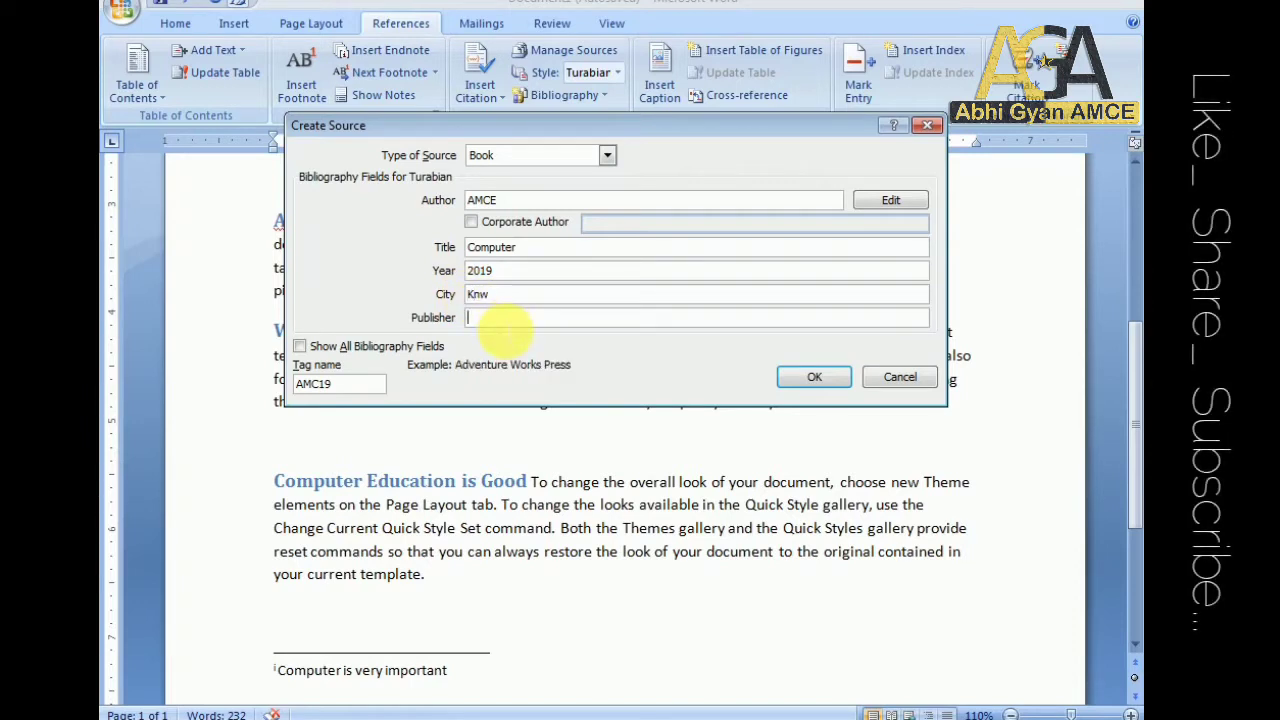
{"action": "type", "text": "AM"}
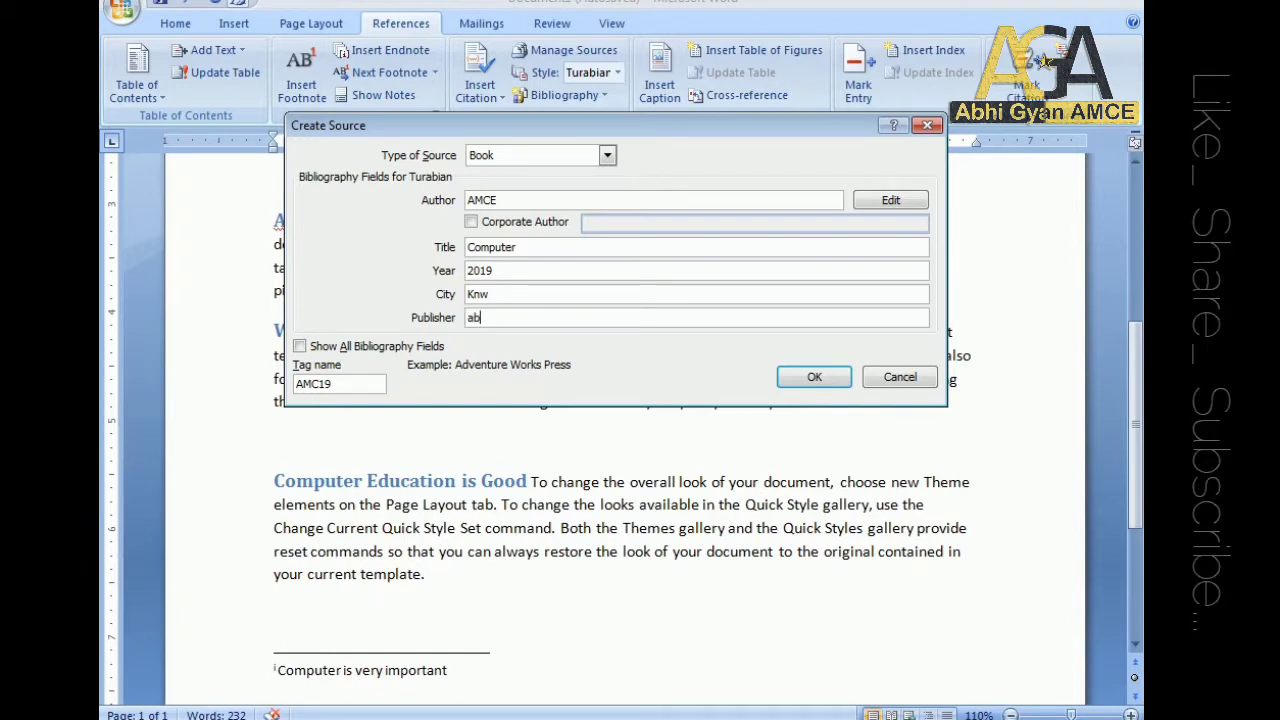
{"action": "type", "text": "hi gyan"}
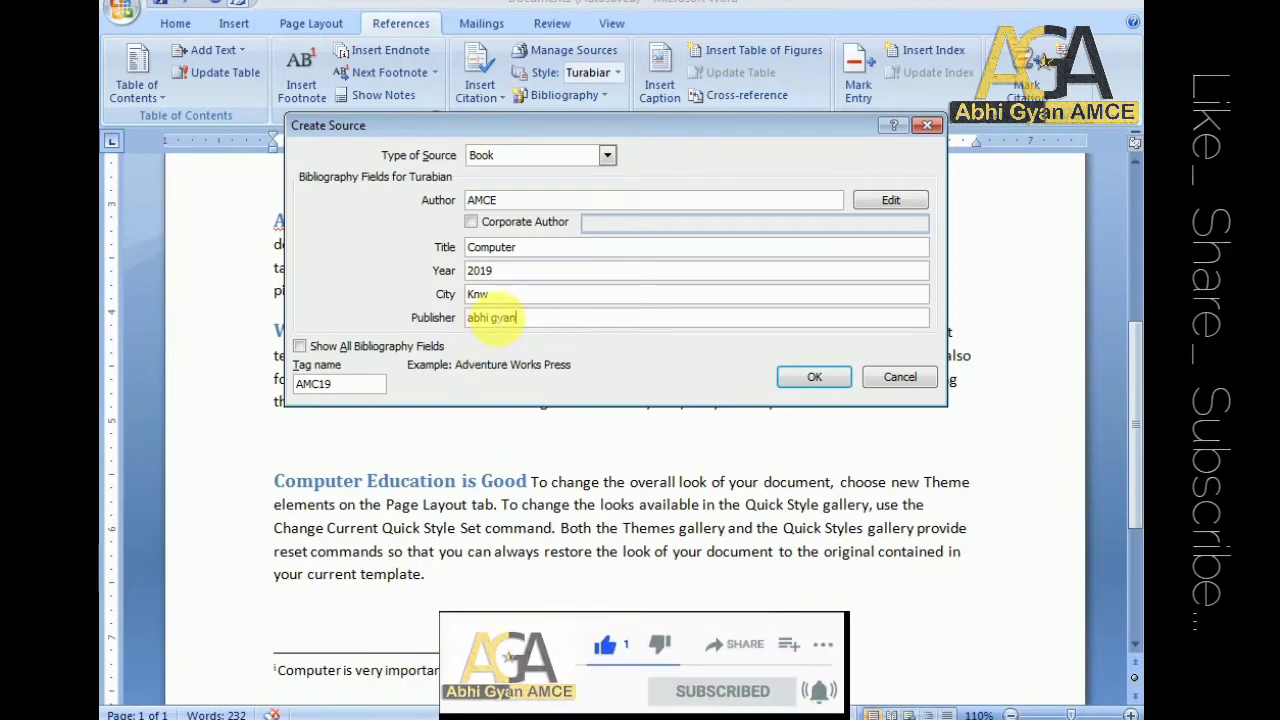
Step: Replace the source's author with a different name, capitalizing its first letter
{"action": "left_click", "coordinate": [490, 200]}
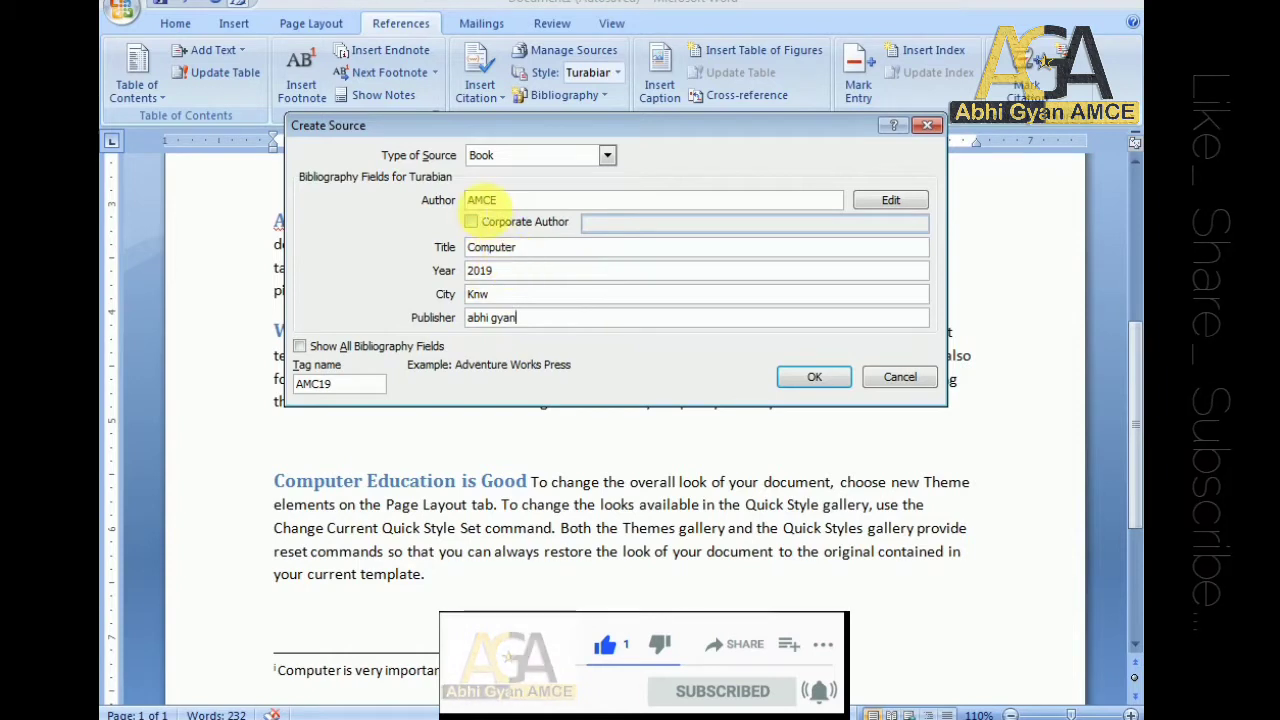
{"action": "double_click", "coordinate": [482, 200]}
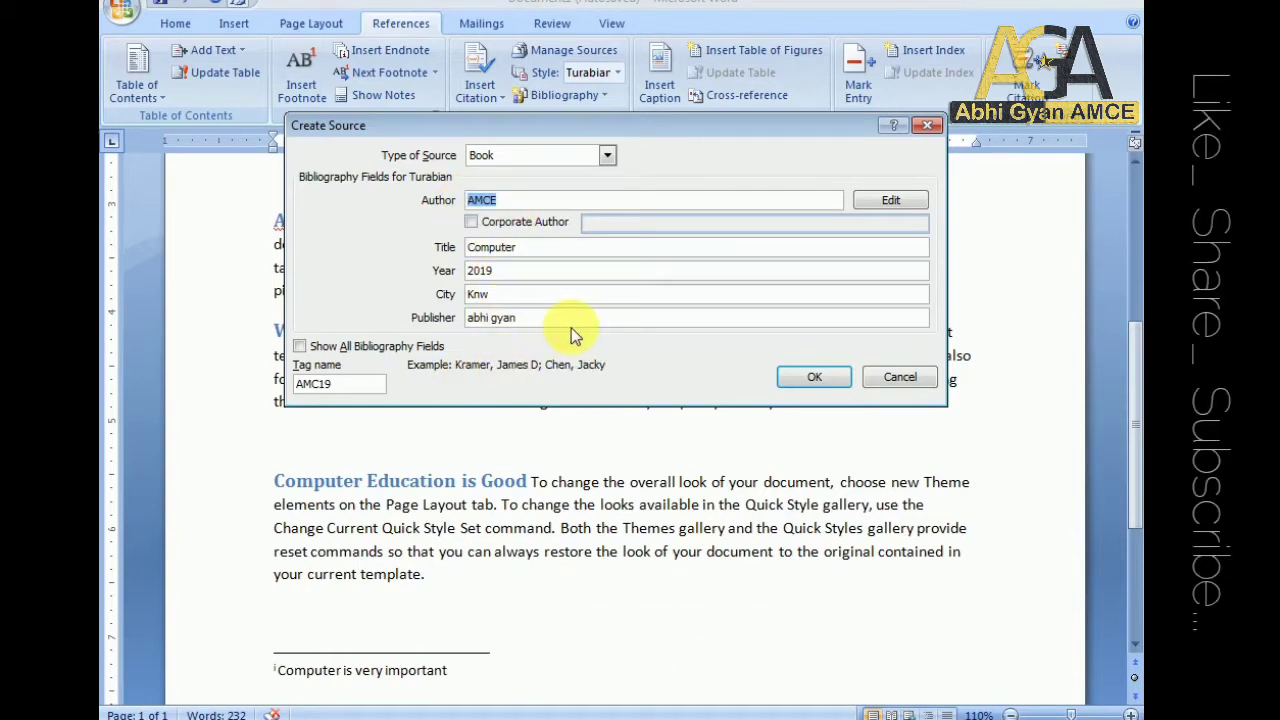
{"action": "key", "text": "BackSpace"}
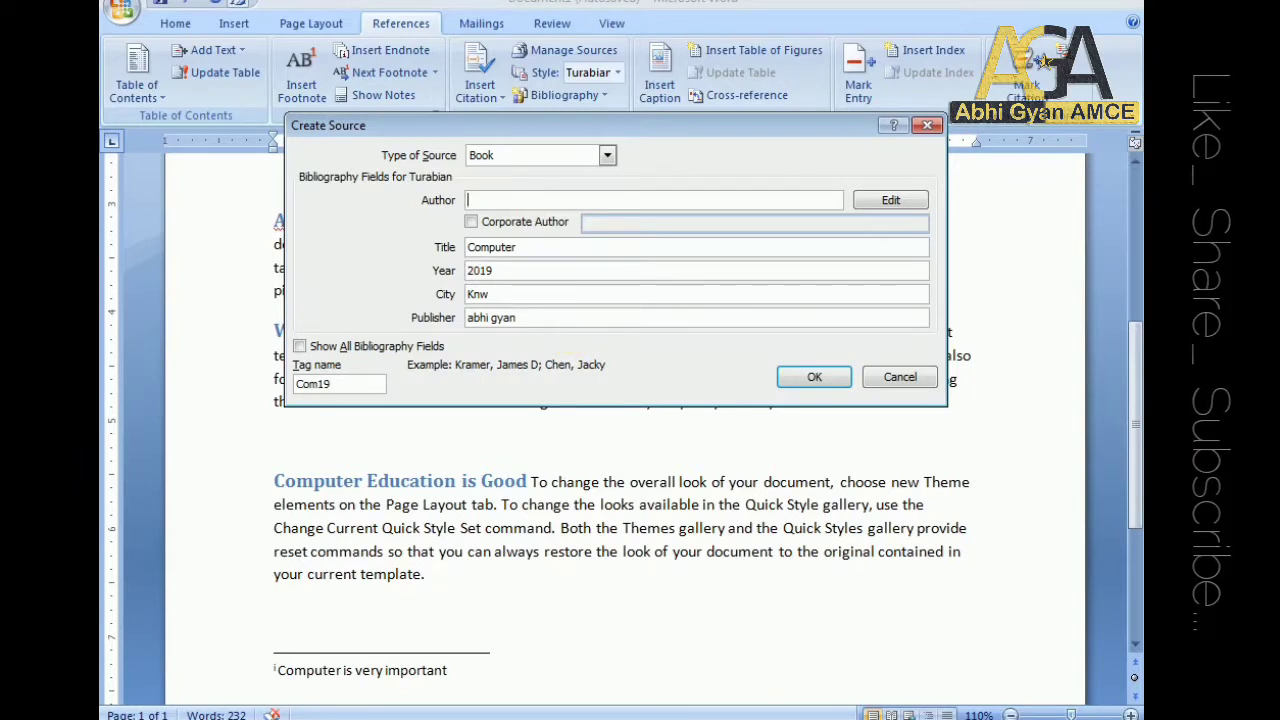
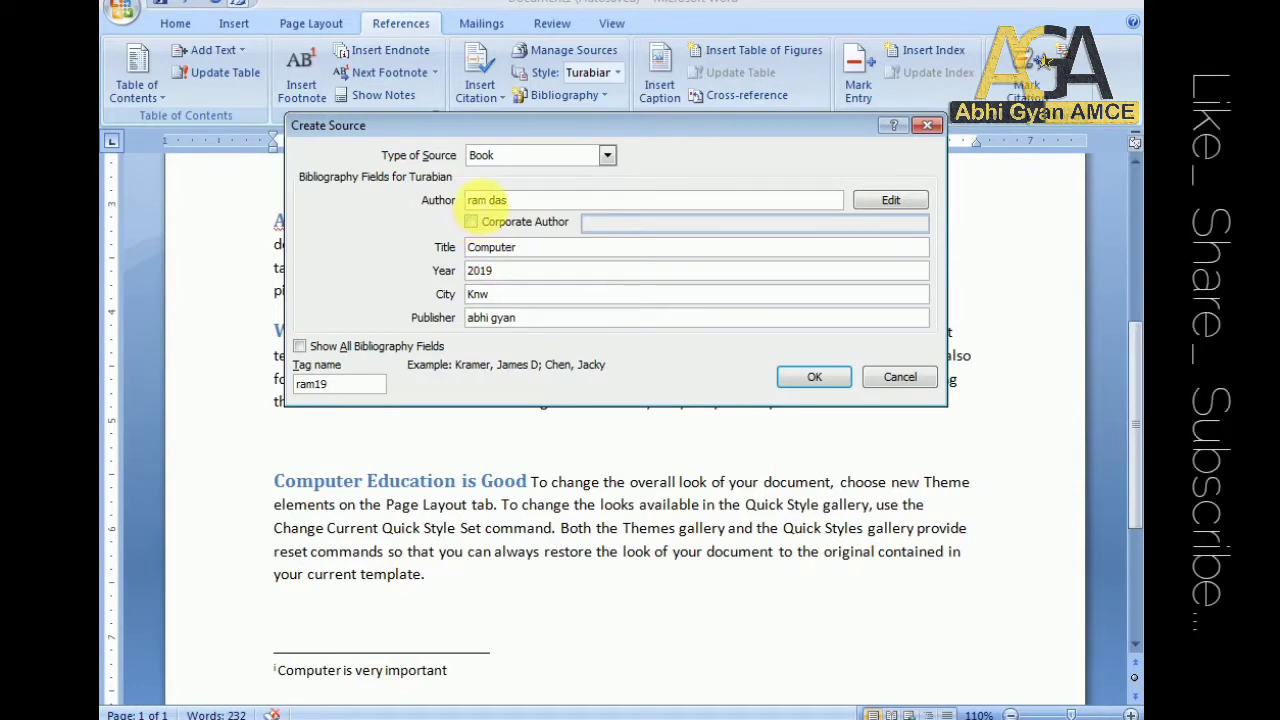
{"action": "left_click", "coordinate": [466, 200]}
{"action": "key", "text": "Delete"}
{"action": "type", "text": "R"}
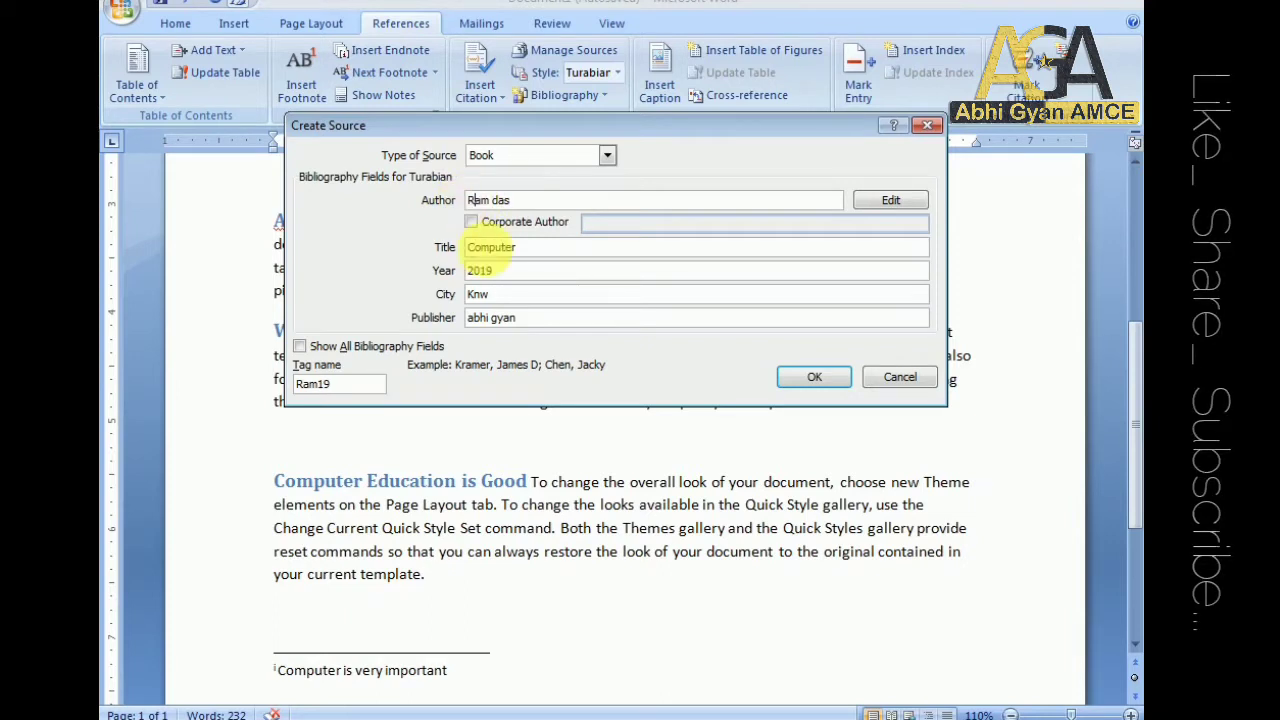
Step: Insert the new source's citation, switch citation style to APA, and bring up Source Manager
{"action": "left_click", "coordinate": [814, 376]}
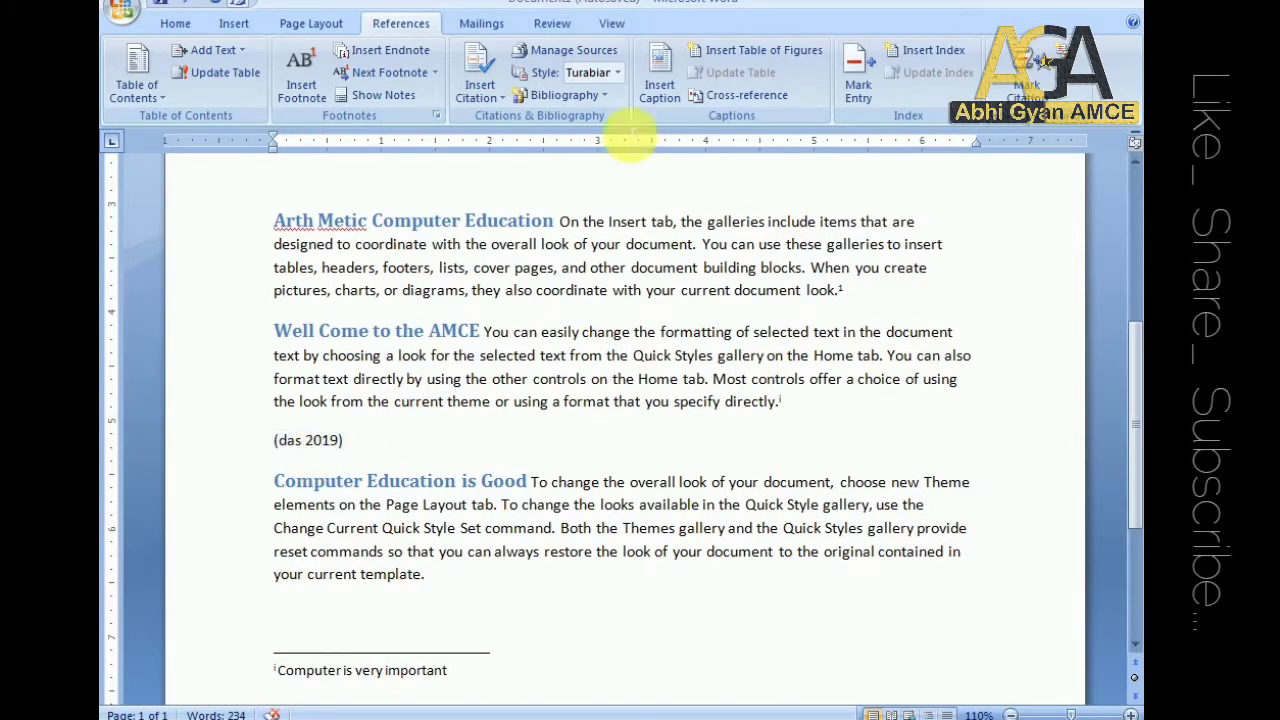
{"action": "left_click", "coordinate": [617, 72]}
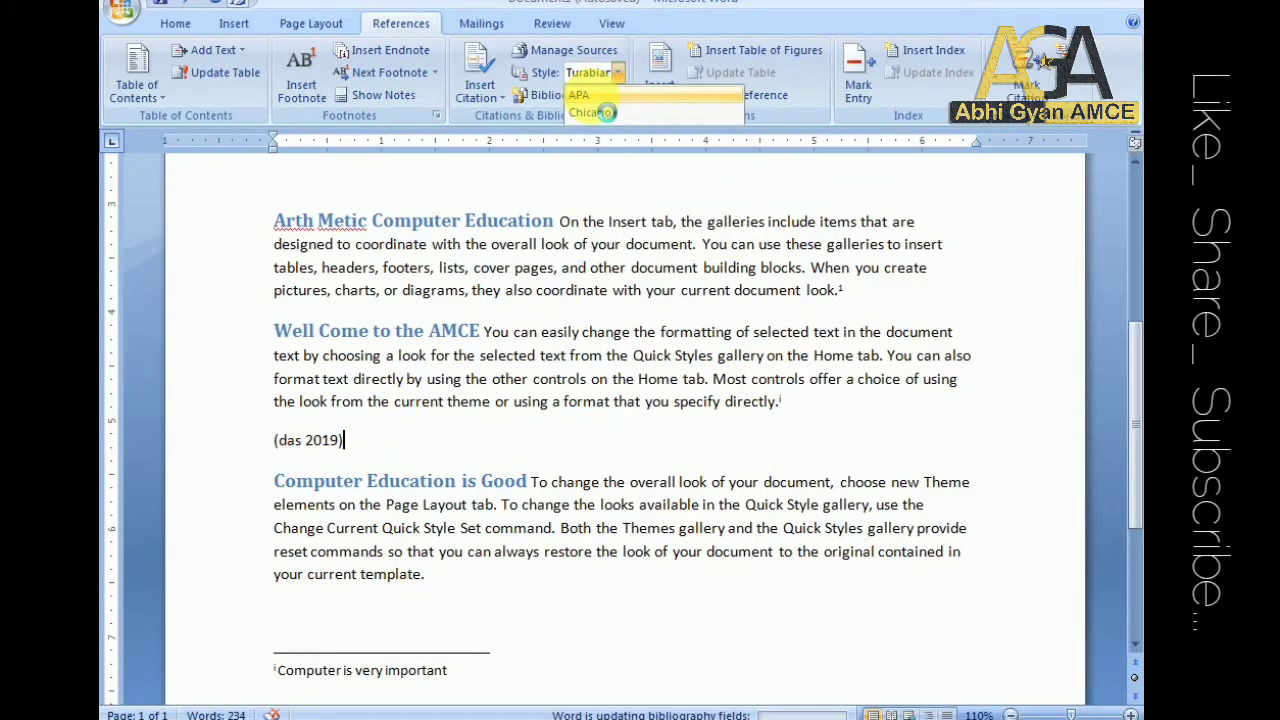
{"action": "left_click", "coordinate": [585, 96]}
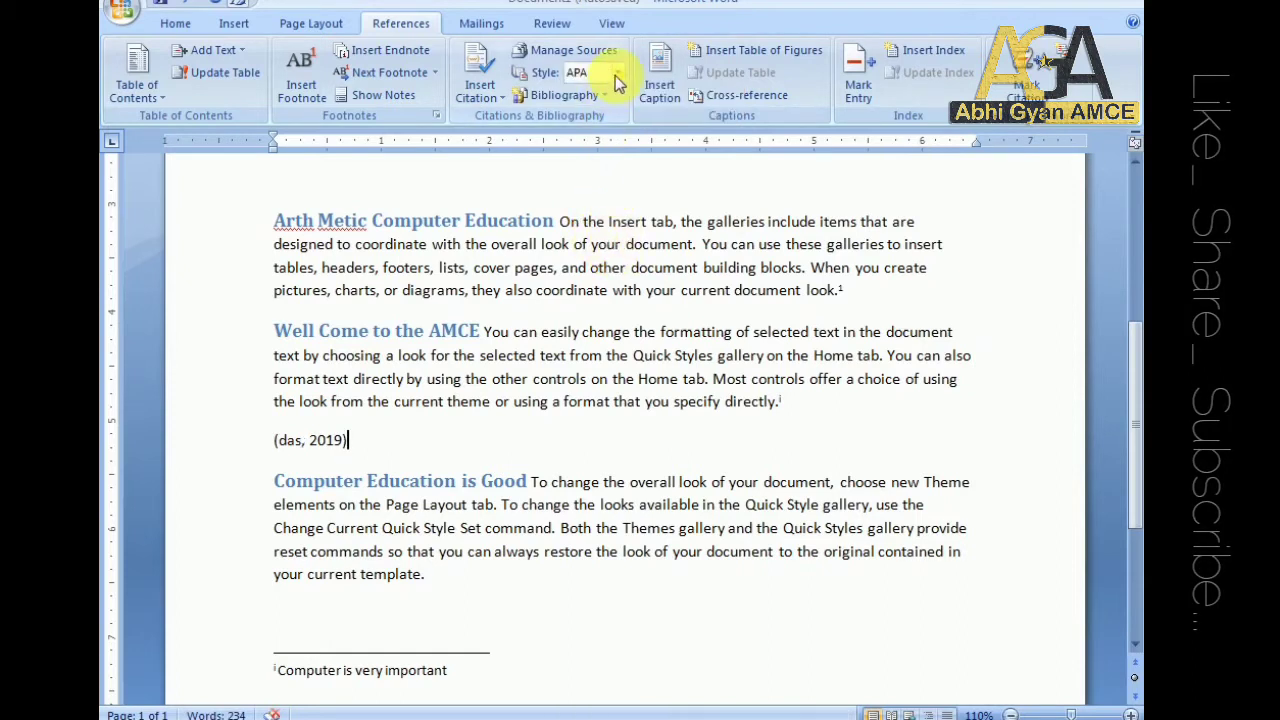
{"action": "left_click", "coordinate": [555, 52]}
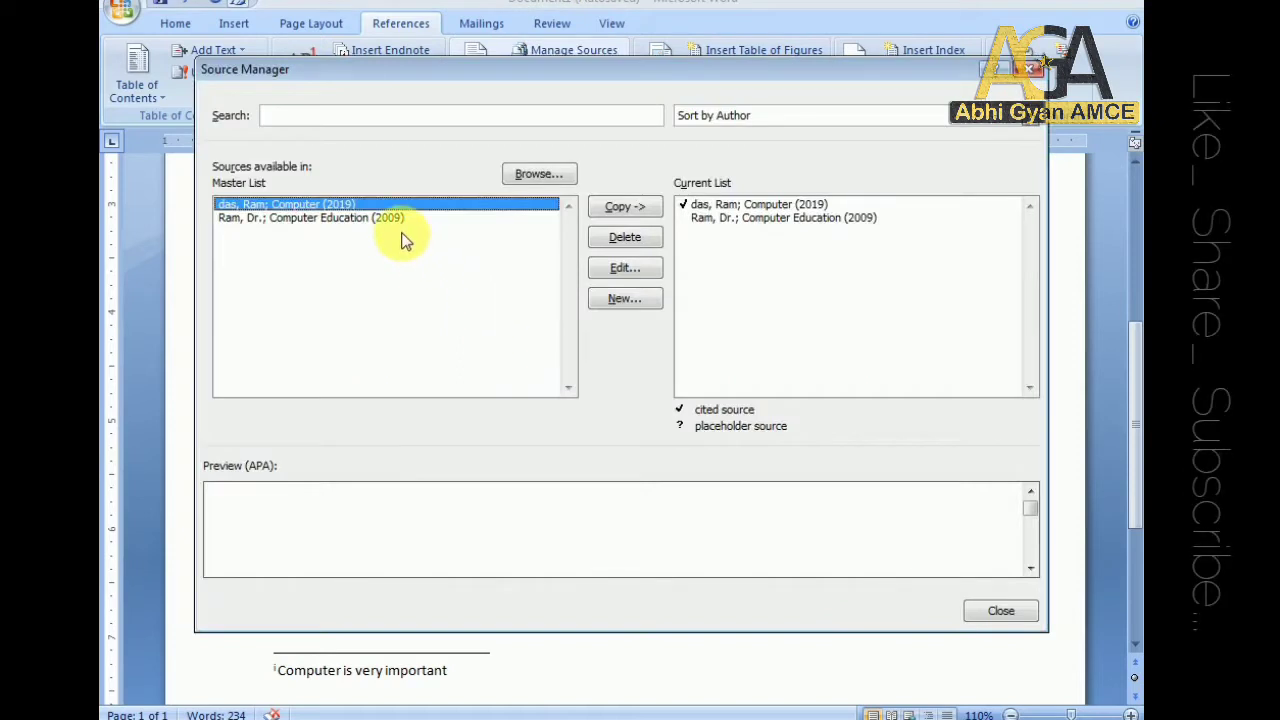
Step: Revise the Computer (2019) source's author name and update it in both source lists
{"action": "left_click", "coordinate": [303, 218]}
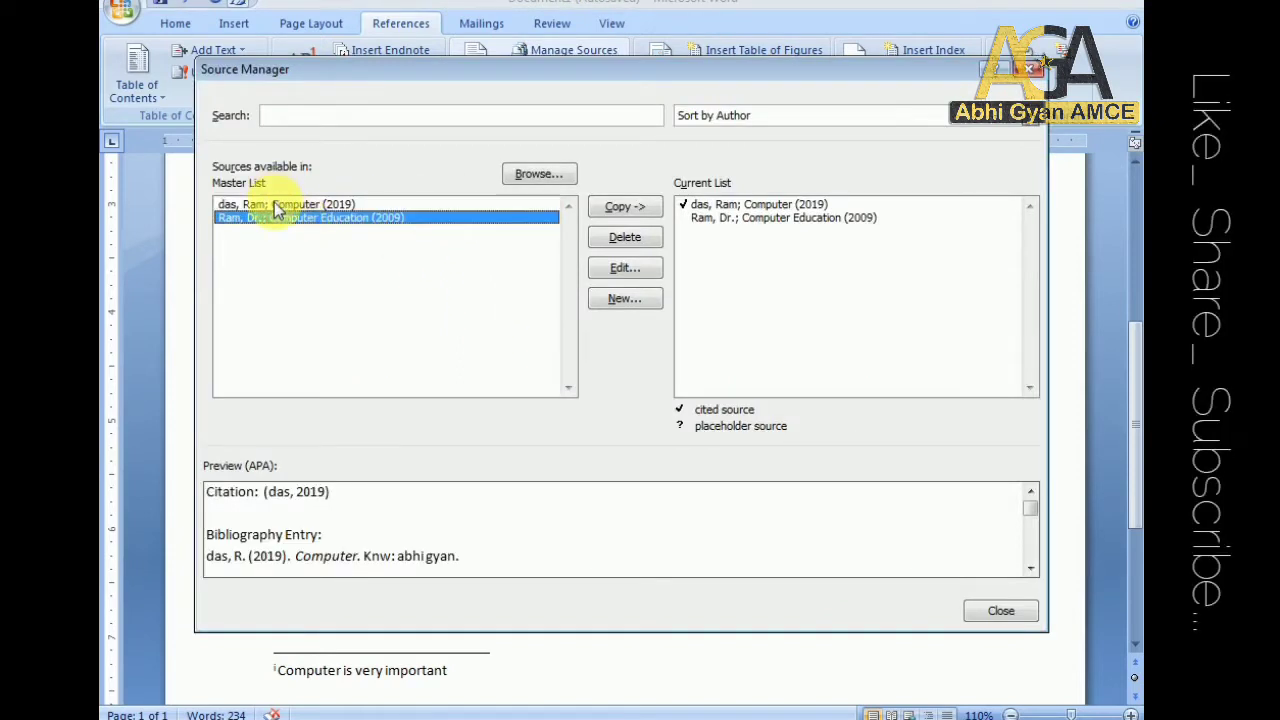
{"action": "left_click", "coordinate": [280, 205]}
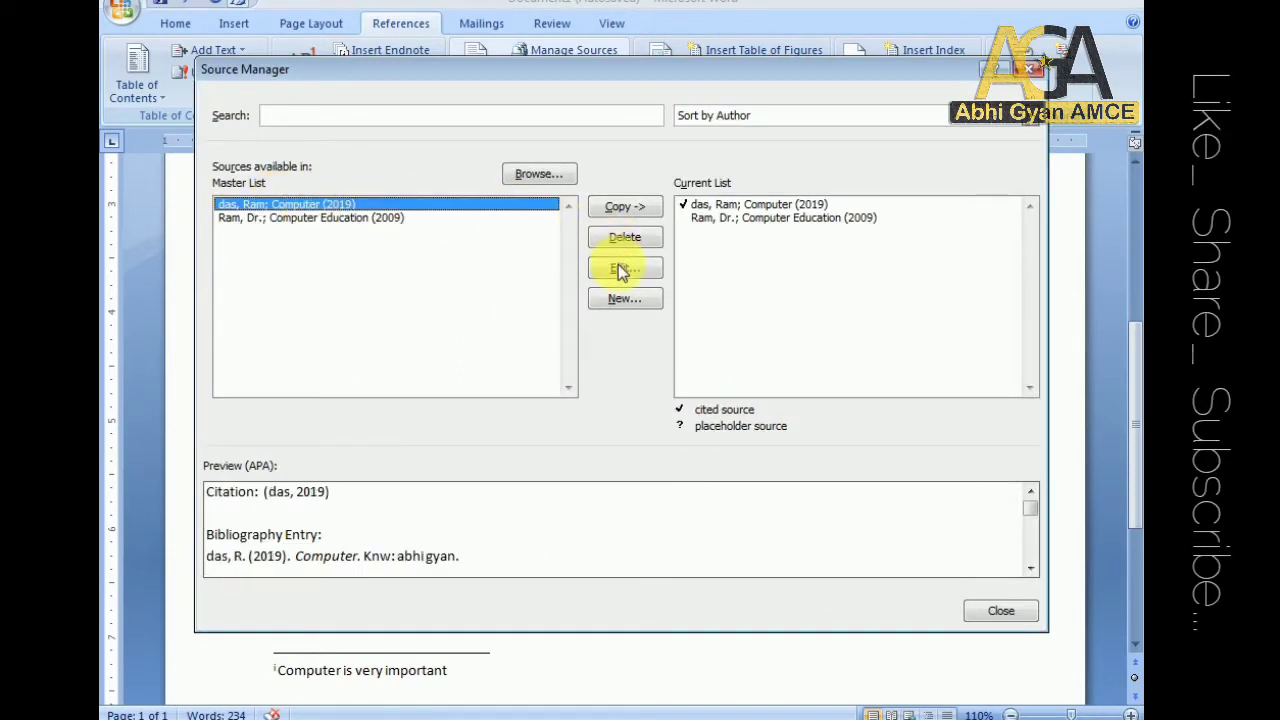
{"action": "left_click", "coordinate": [318, 543]}
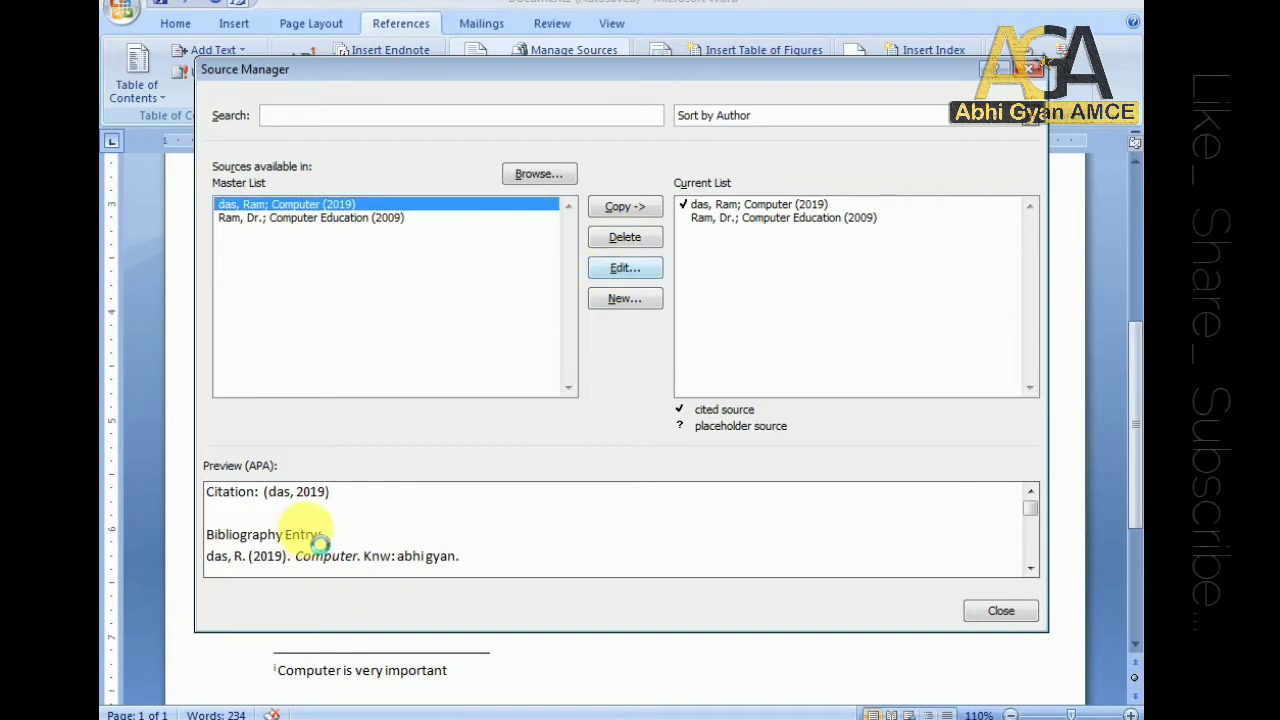
{"action": "key", "text": "Return"}
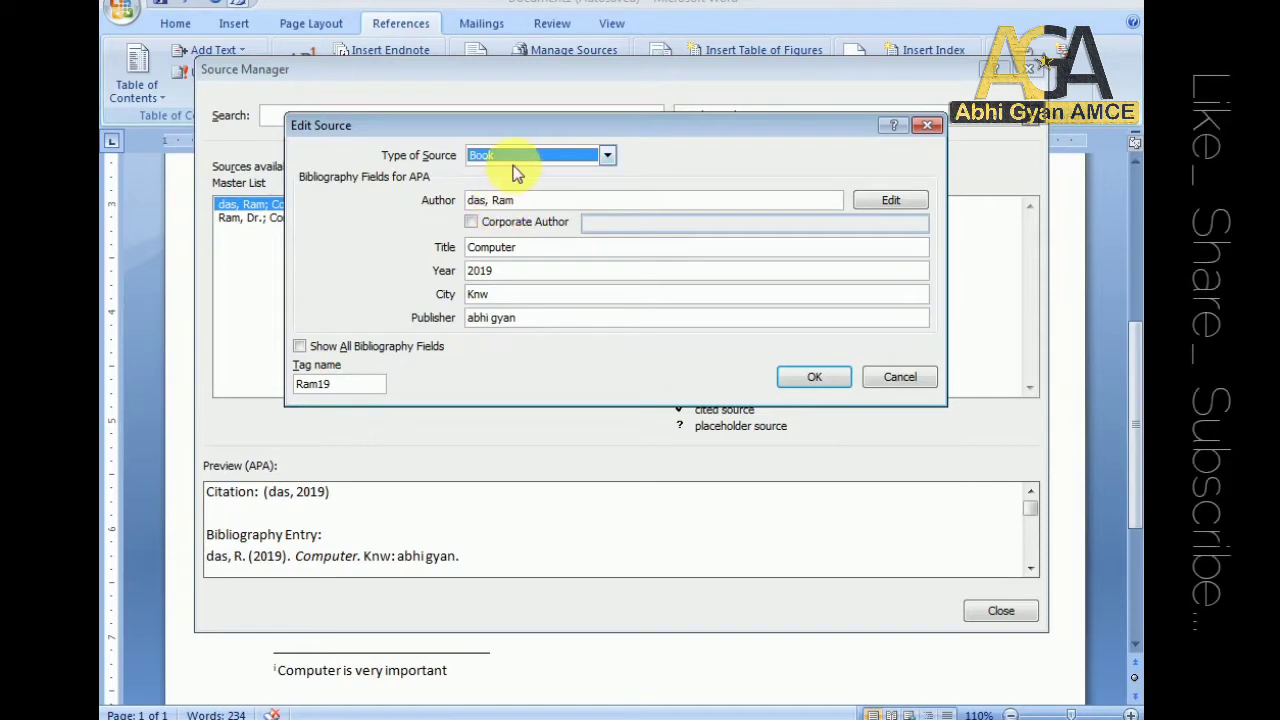
{"action": "left_click_drag", "start_coordinate": [548, 200], "coordinate": [440, 200]}
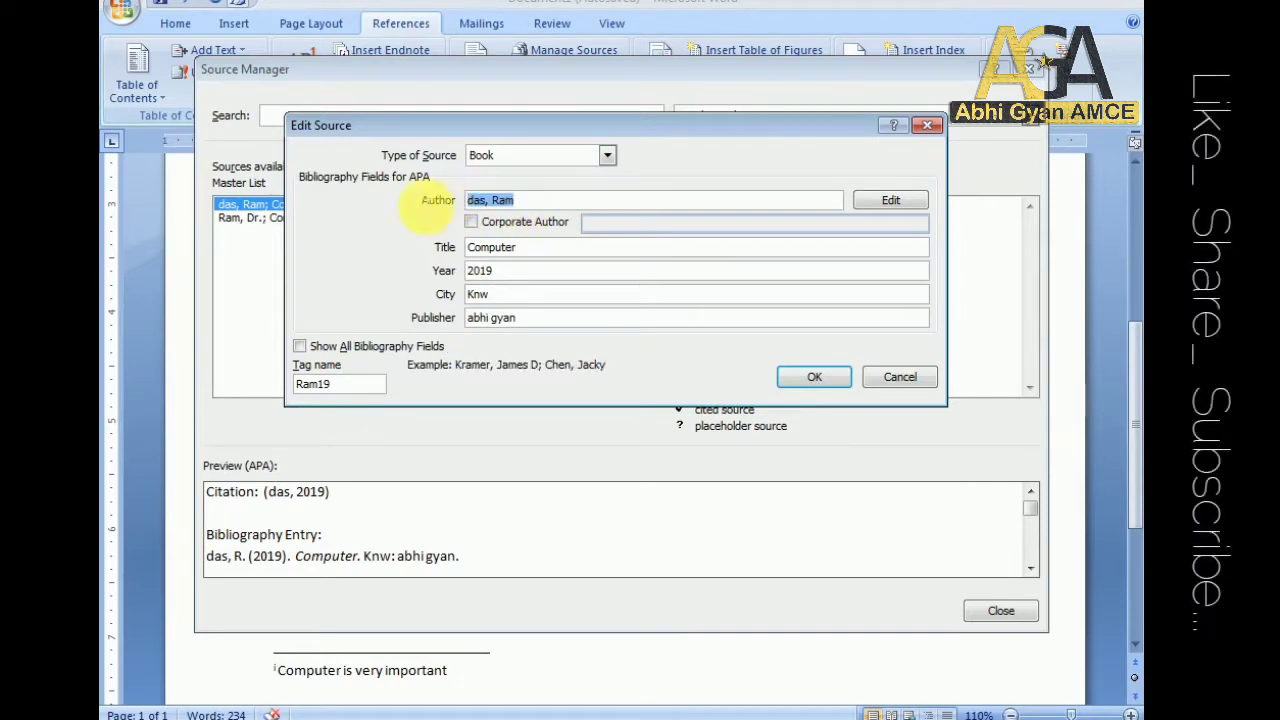
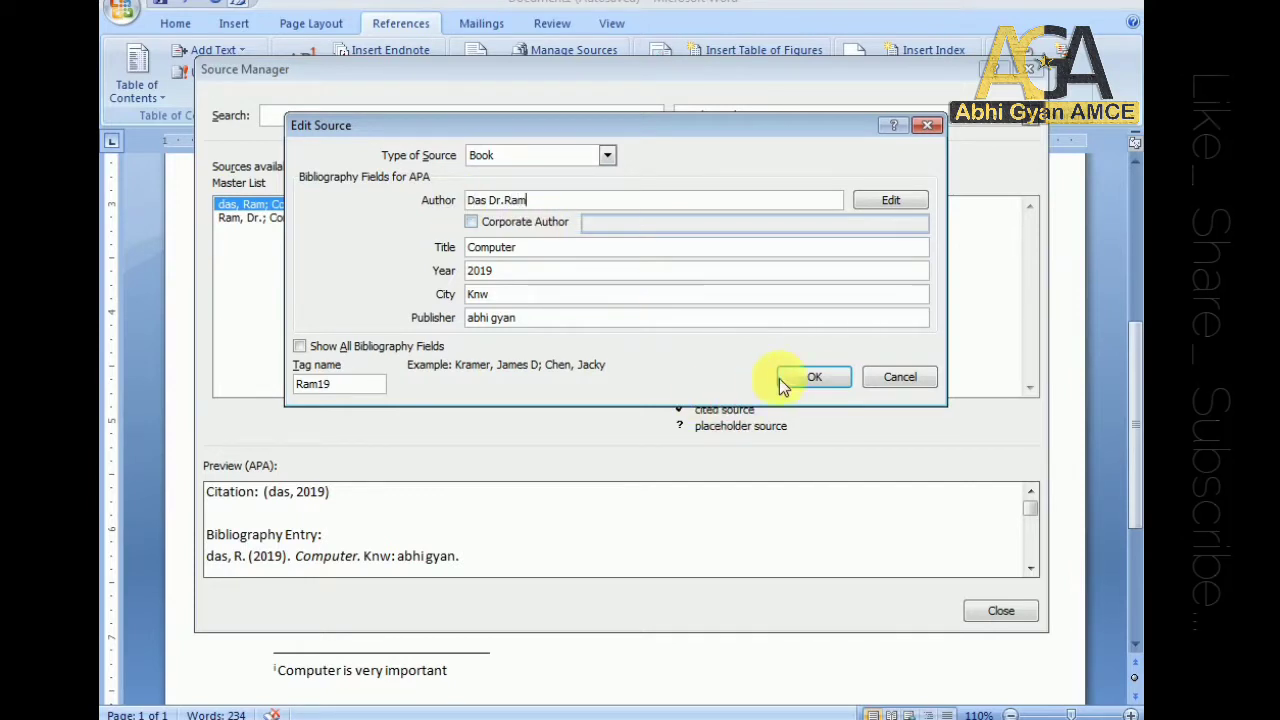
{"action": "left_click", "coordinate": [786, 377]}
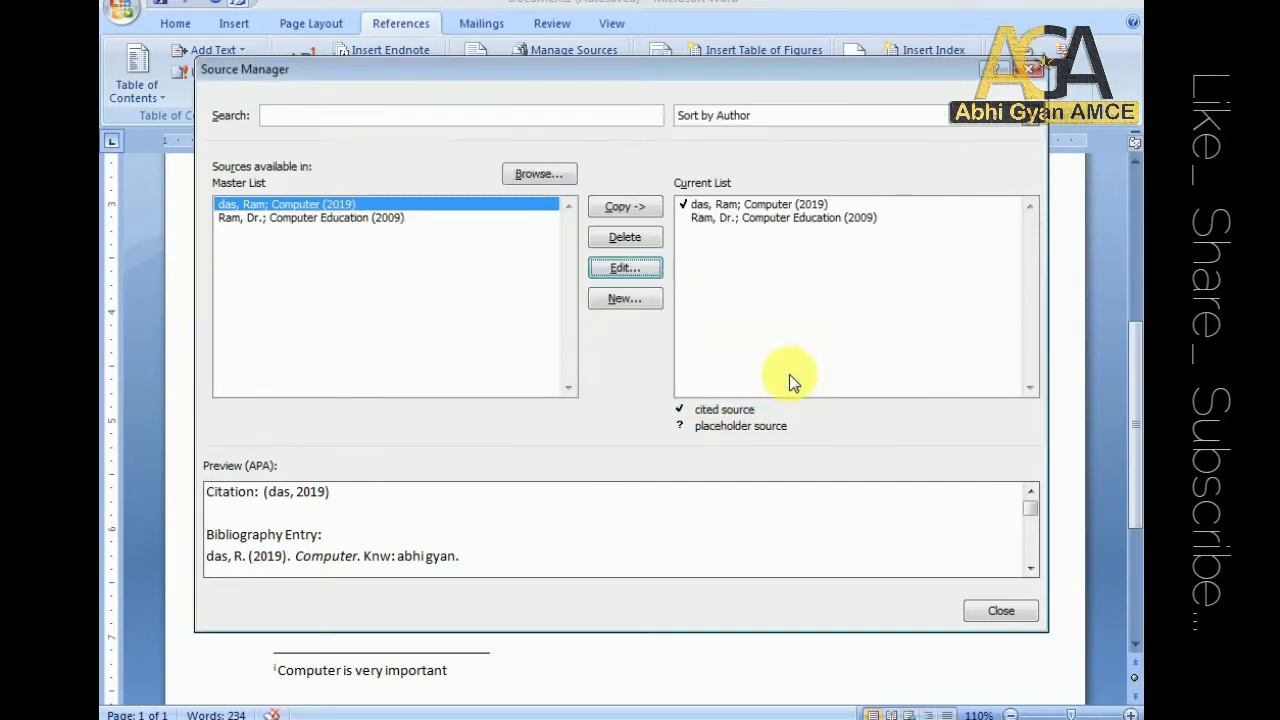
{"action": "left_click", "coordinate": [562, 418]}
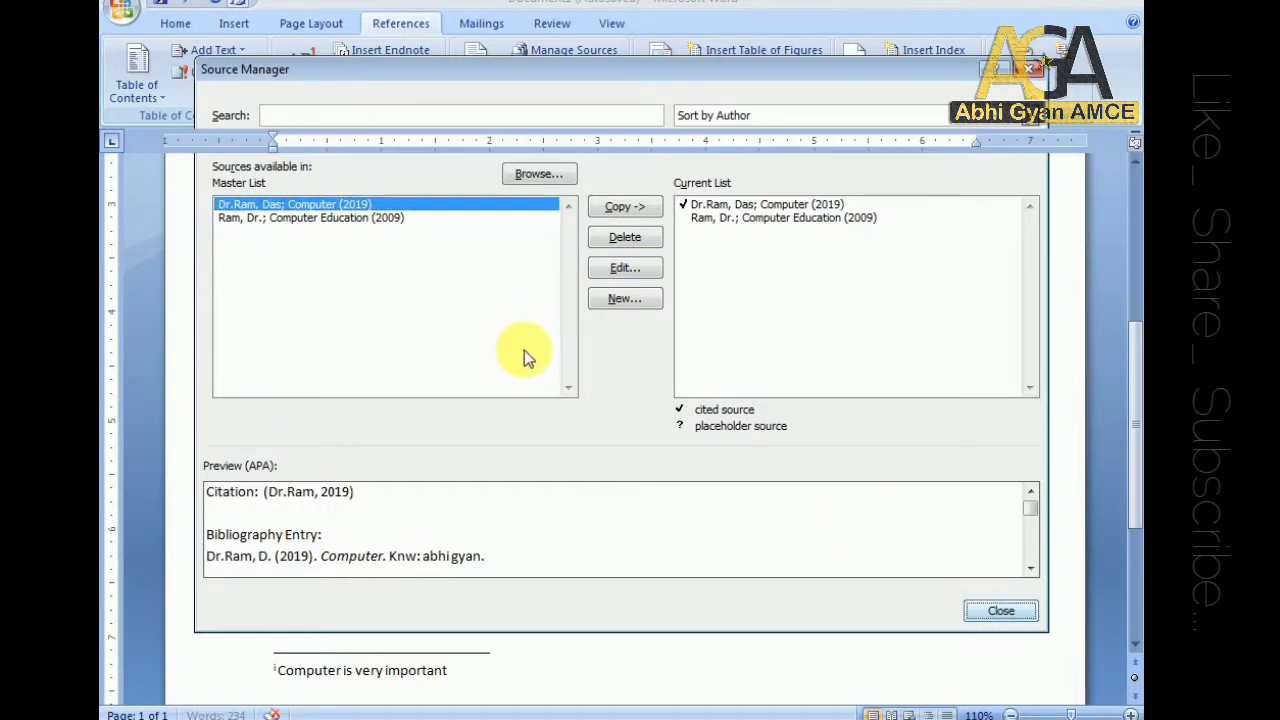
{"action": "key", "text": "Escape"}
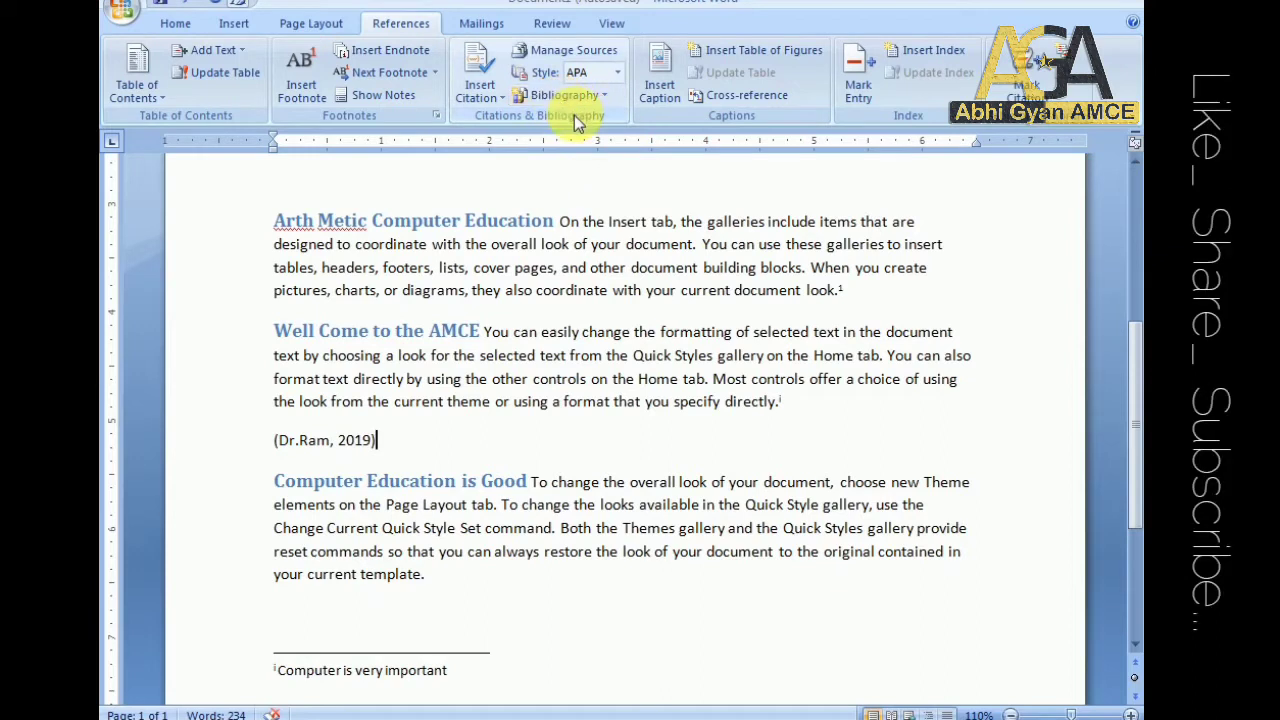
Step: Change the citation style to GOST
{"action": "left_click", "coordinate": [616, 73]}
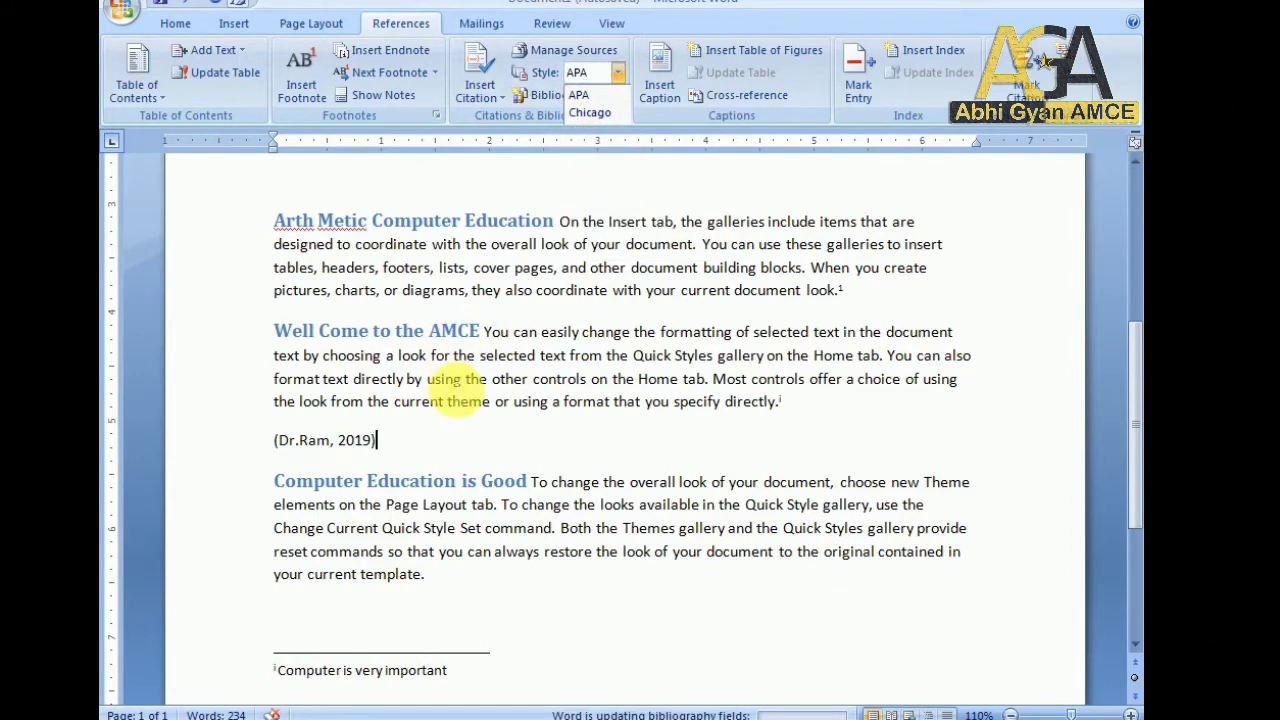
{"action": "key", "text": "Down"}
{"action": "key", "text": "Down"}
{"action": "key", "text": "Down"}
{"action": "key", "text": "Return"}
{"action": "key", "text": "Return"}
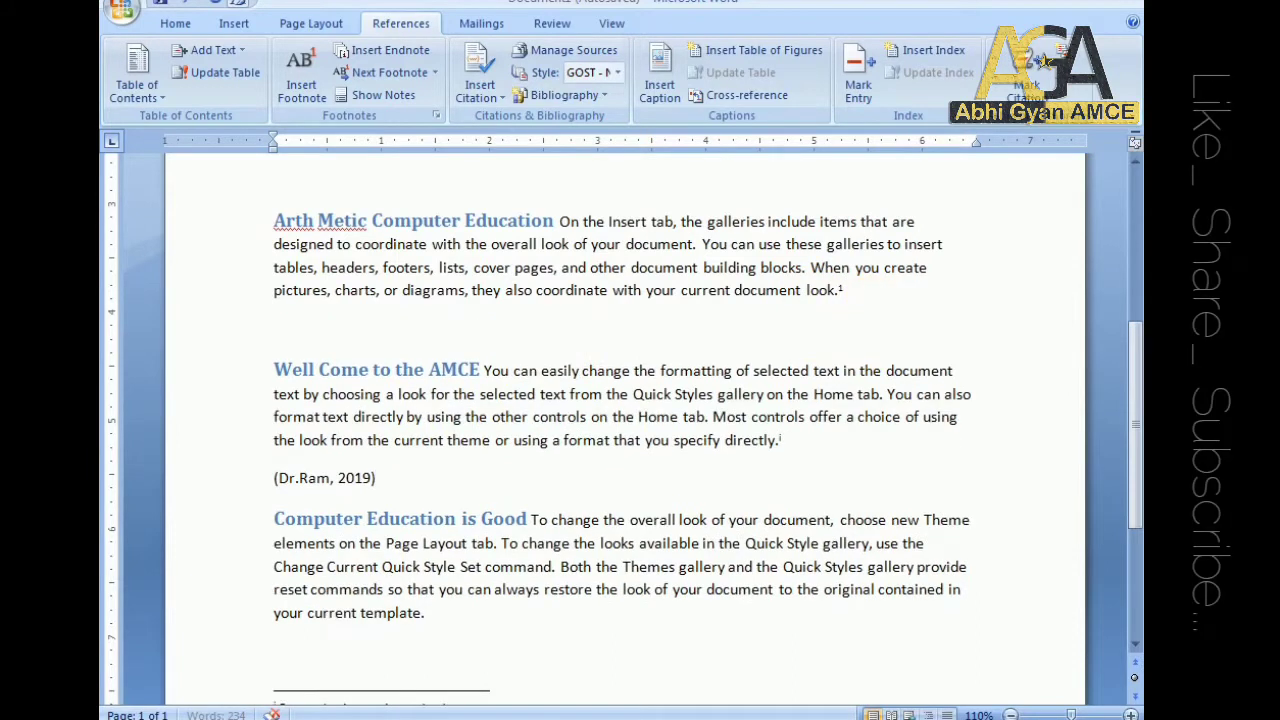
Step: Insert the built-in Bibliography listing both sources below the first paragraph
{"action": "left_click", "coordinate": [603, 98]}
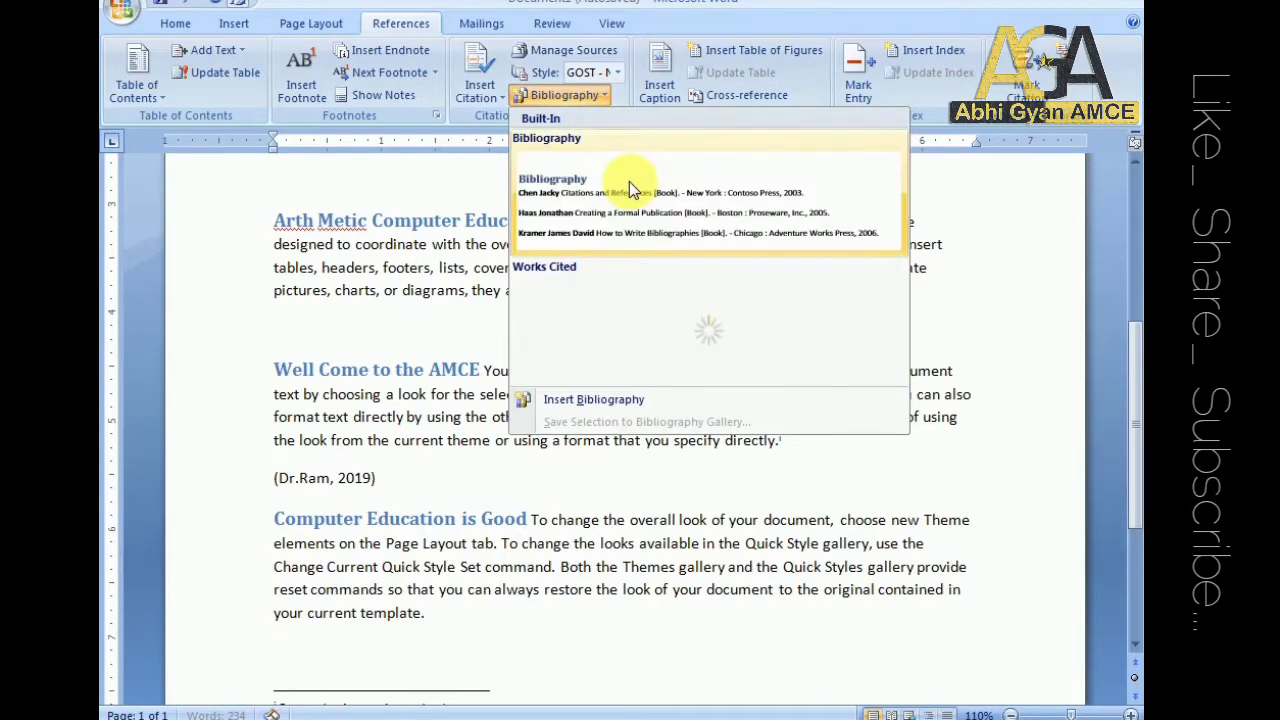
{"action": "left_click", "coordinate": [633, 190]}
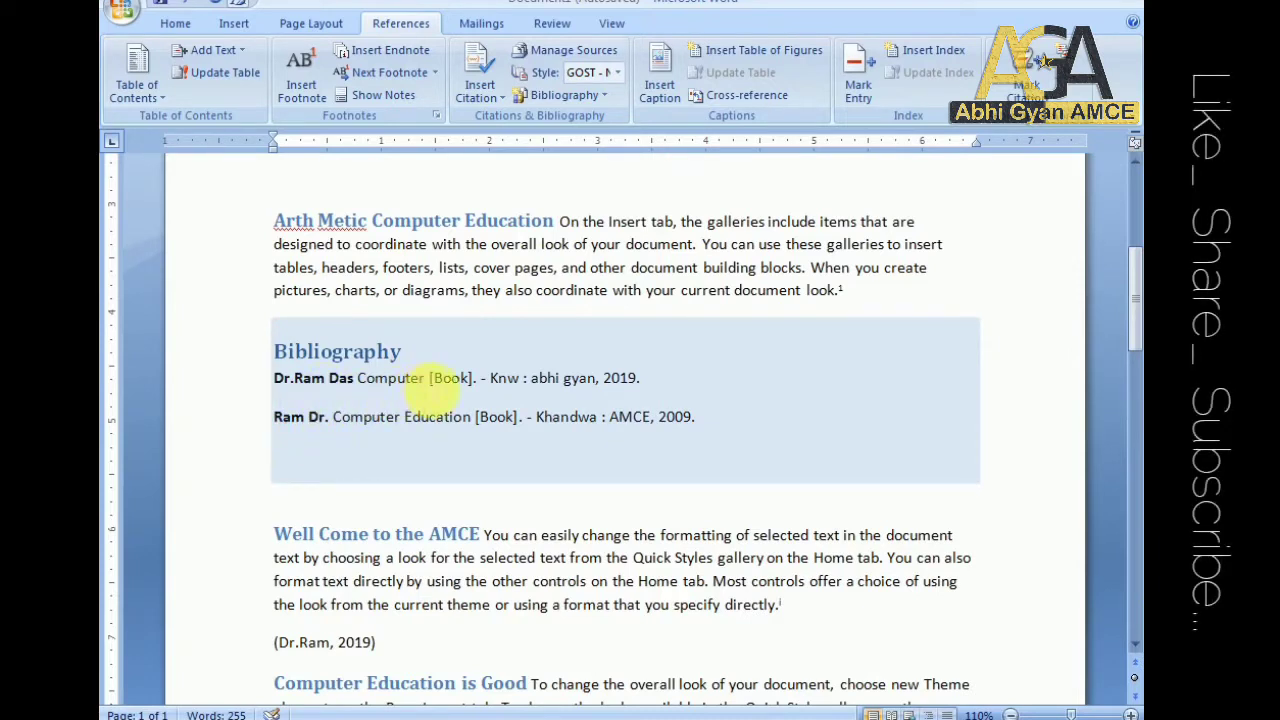
{"action": "left_click", "coordinate": [562, 378]}
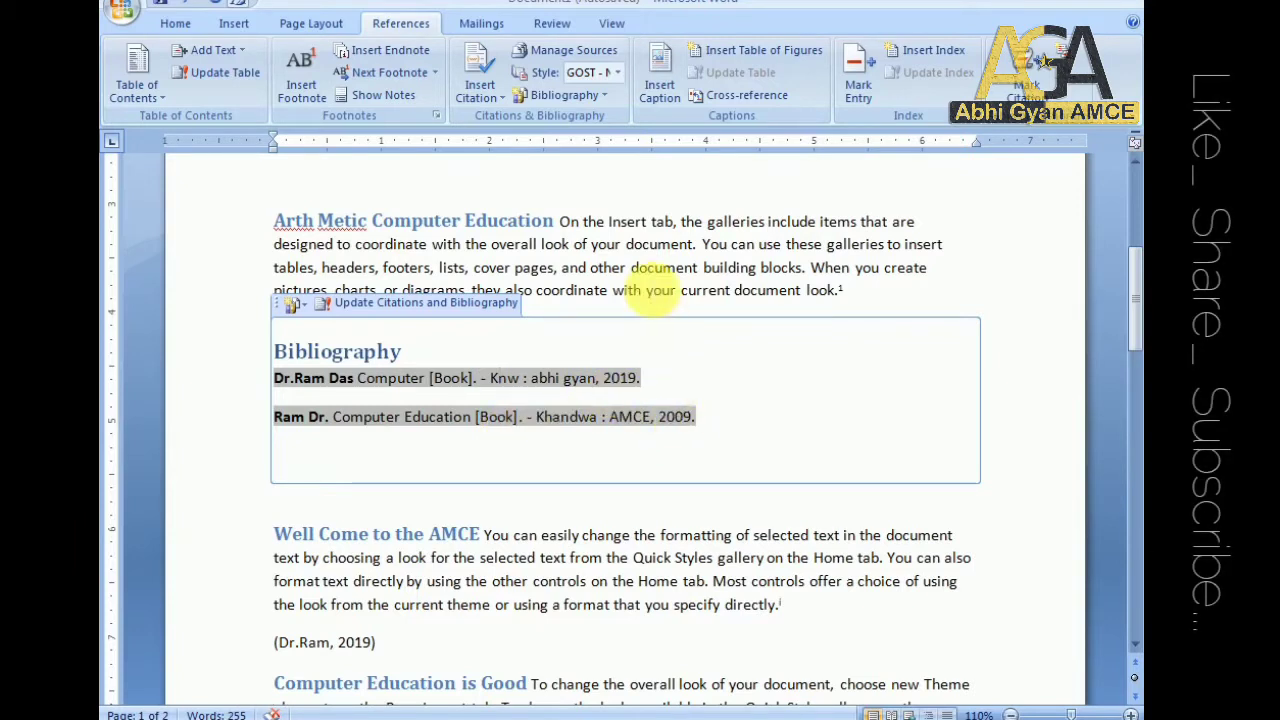
{"action": "scroll", "coordinate": [700, 400], "scroll_direction": "up", "scroll_amount": 2}
{"action": "scroll", "coordinate": [686, 392], "scroll_direction": "down", "scroll_amount": 3}
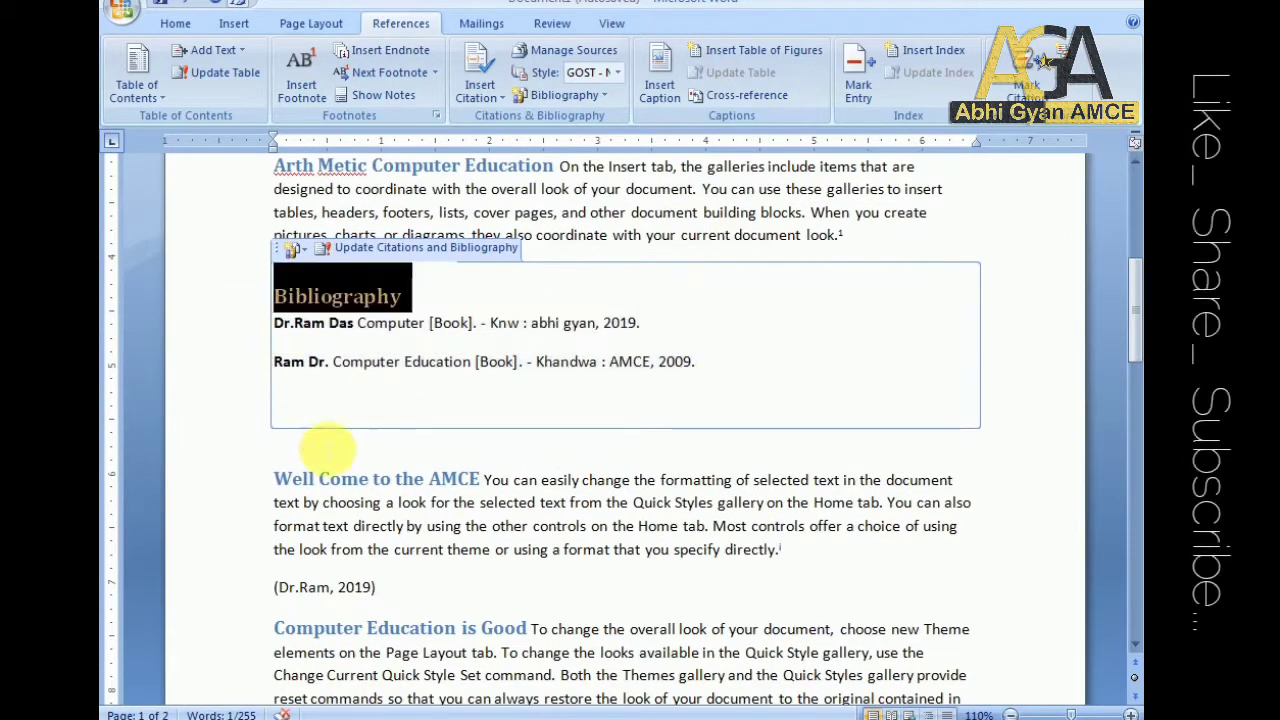
{"action": "left_click", "coordinate": [274, 437]}
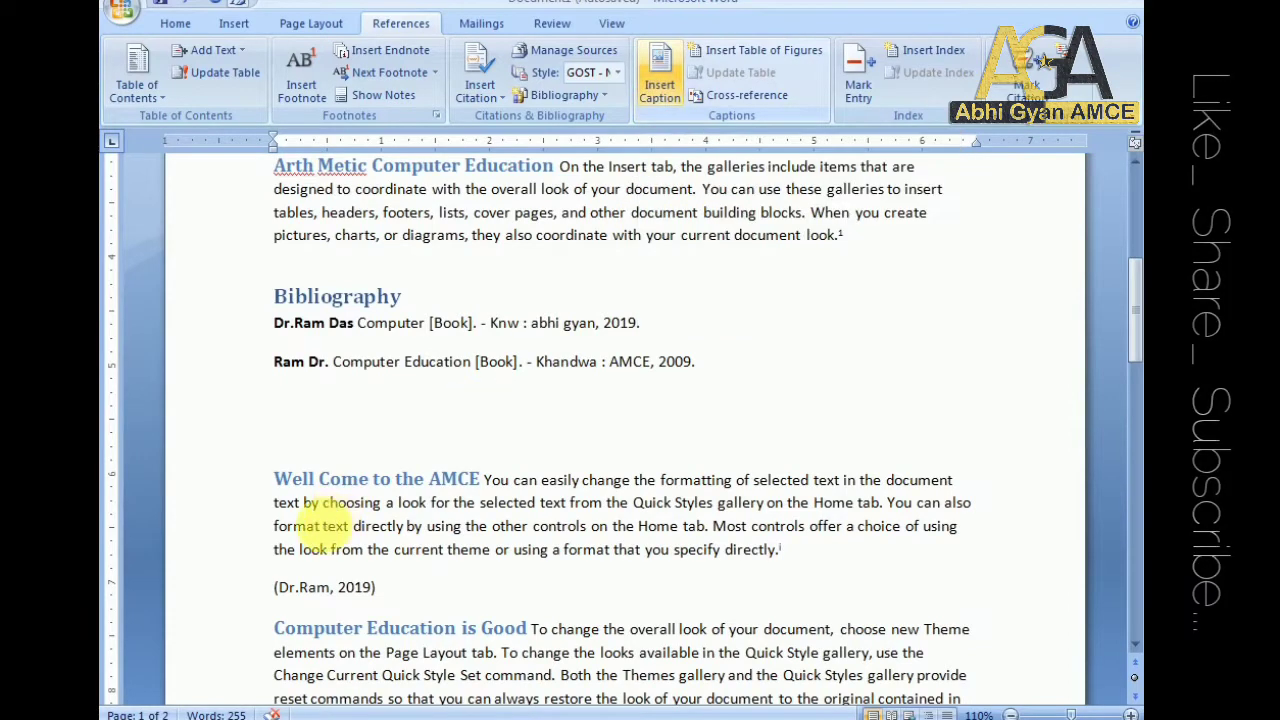
Step: Go to the Insert tab and choose Clip Art
{"action": "left_click", "coordinate": [230, 22]}
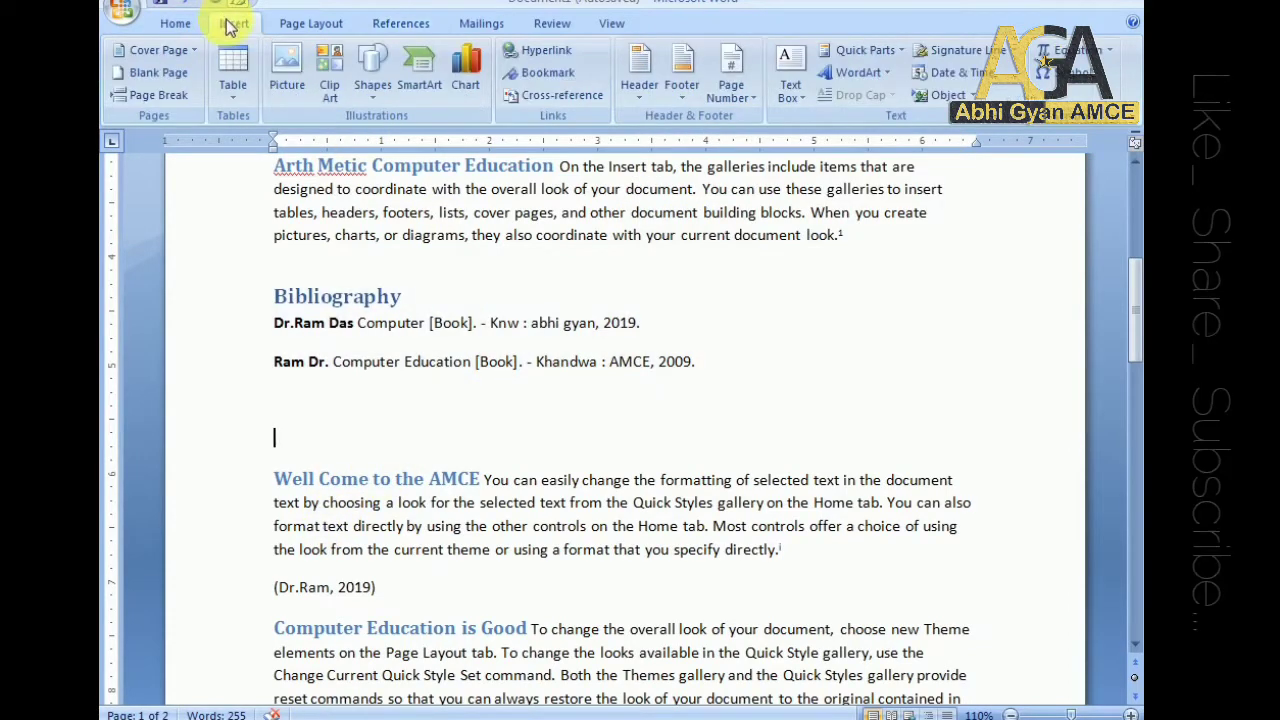
{"action": "left_click", "coordinate": [340, 93]}
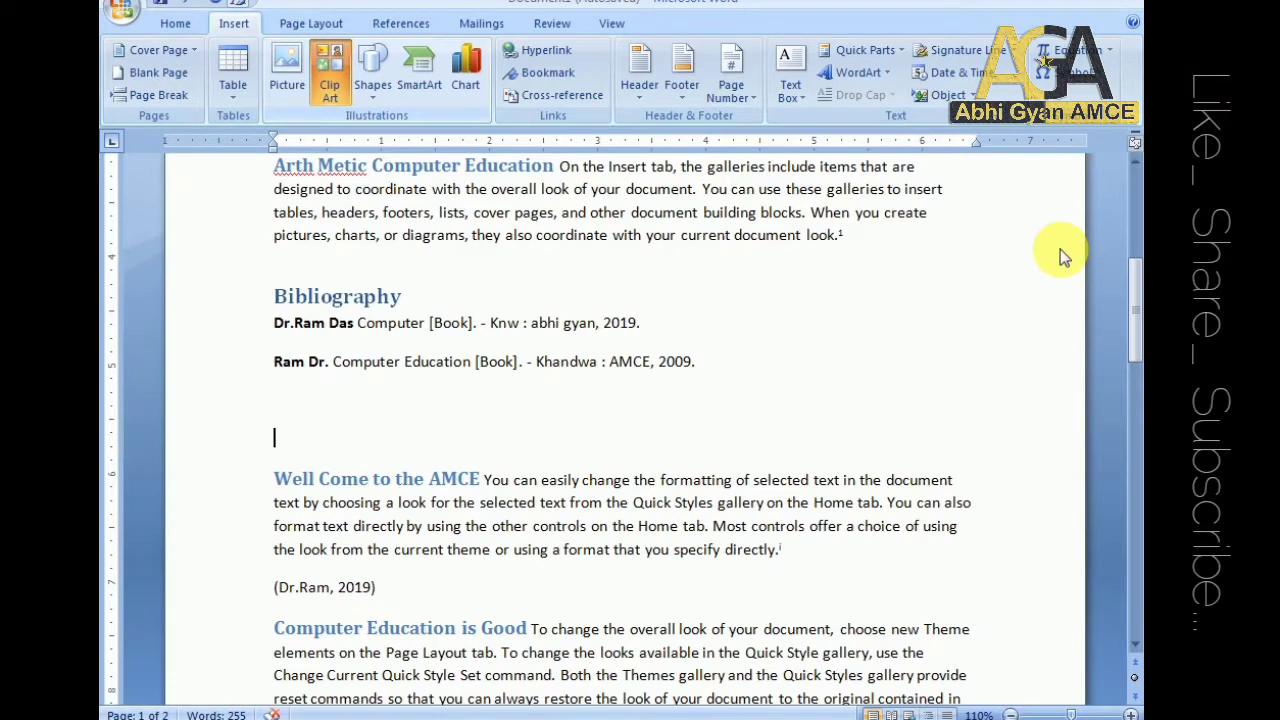
Step: Search the clip art for 'computer'
{"action": "left_click", "coordinate": [329, 75]}
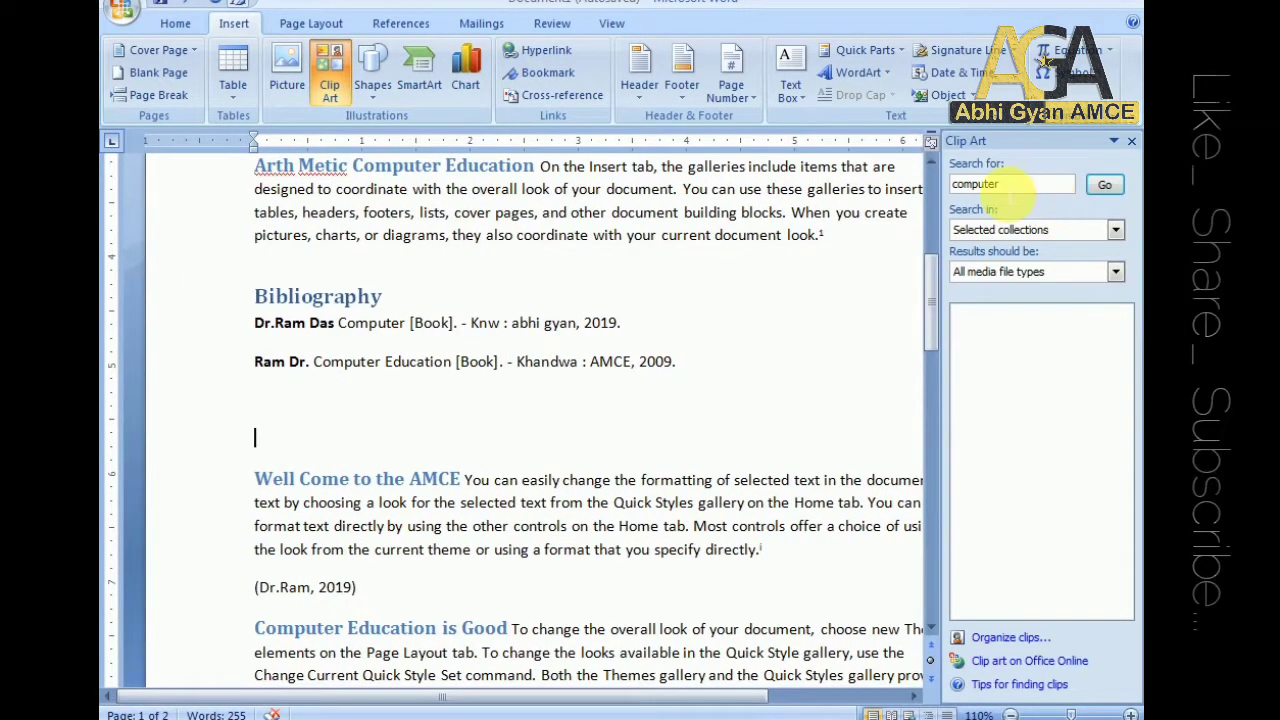
{"action": "type", "text": "co"}
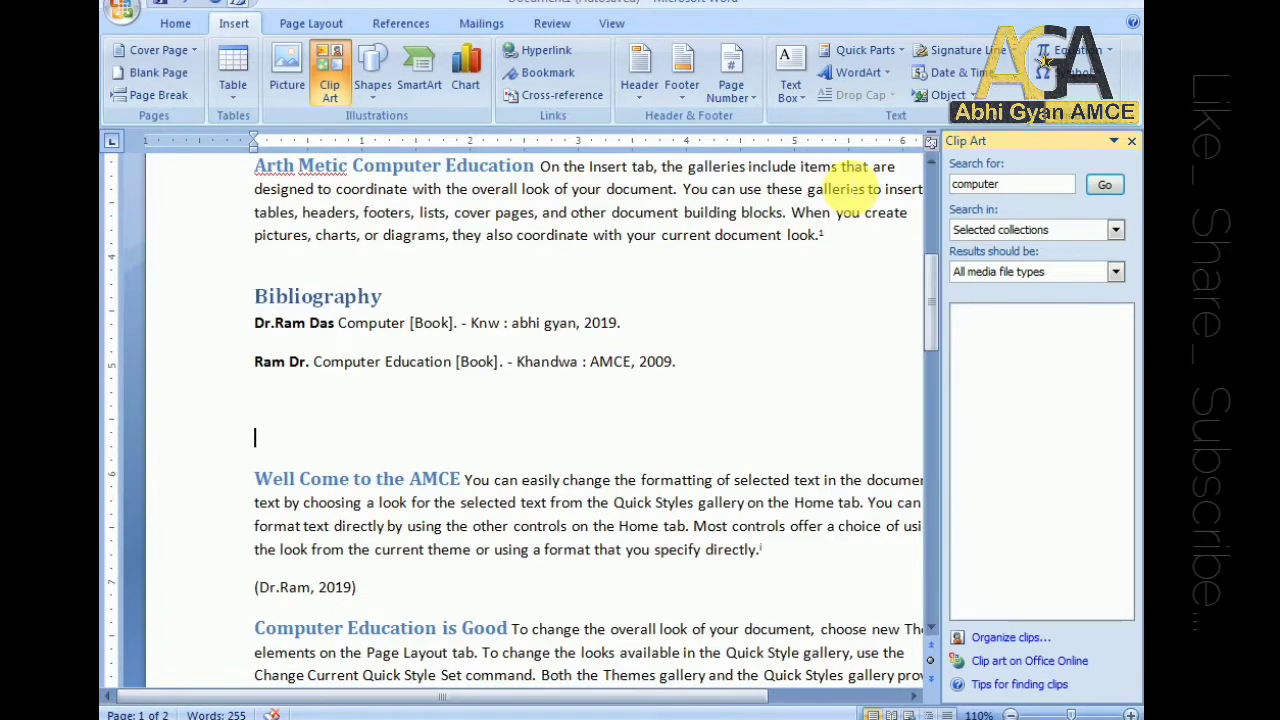
{"action": "left_click", "coordinate": [1112, 188]}
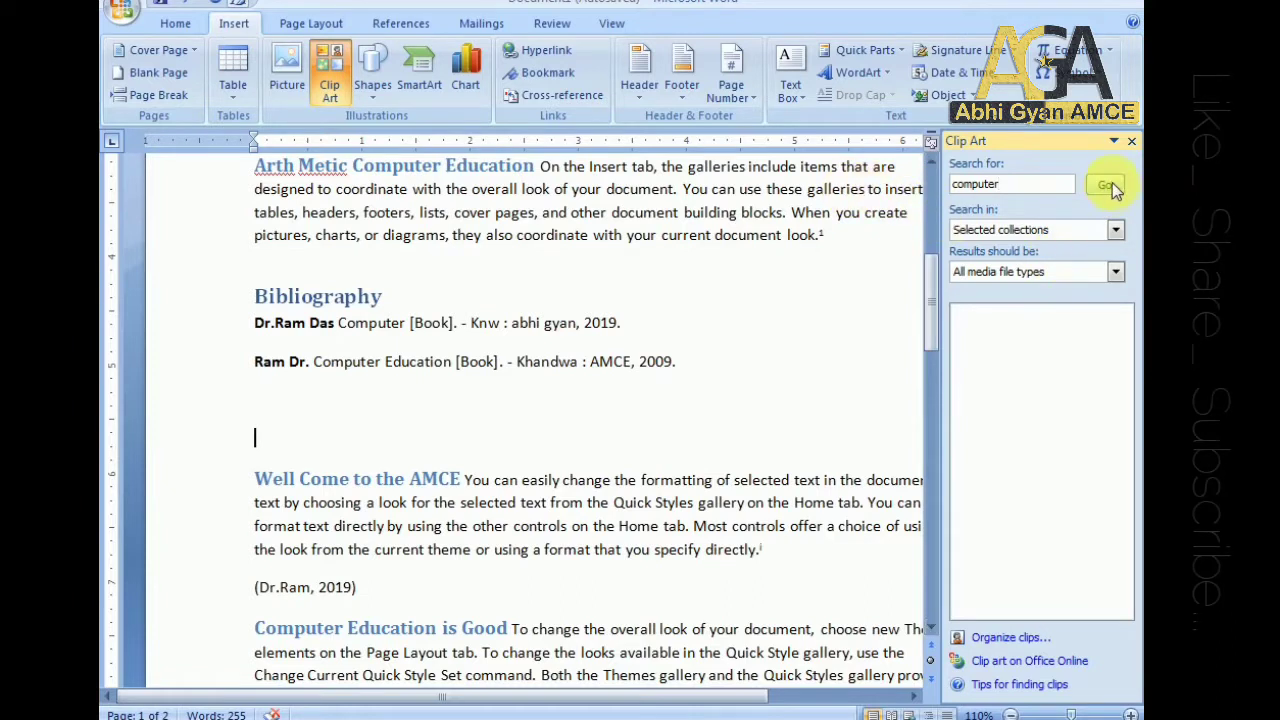
{"action": "left_click", "coordinate": [1113, 185]}
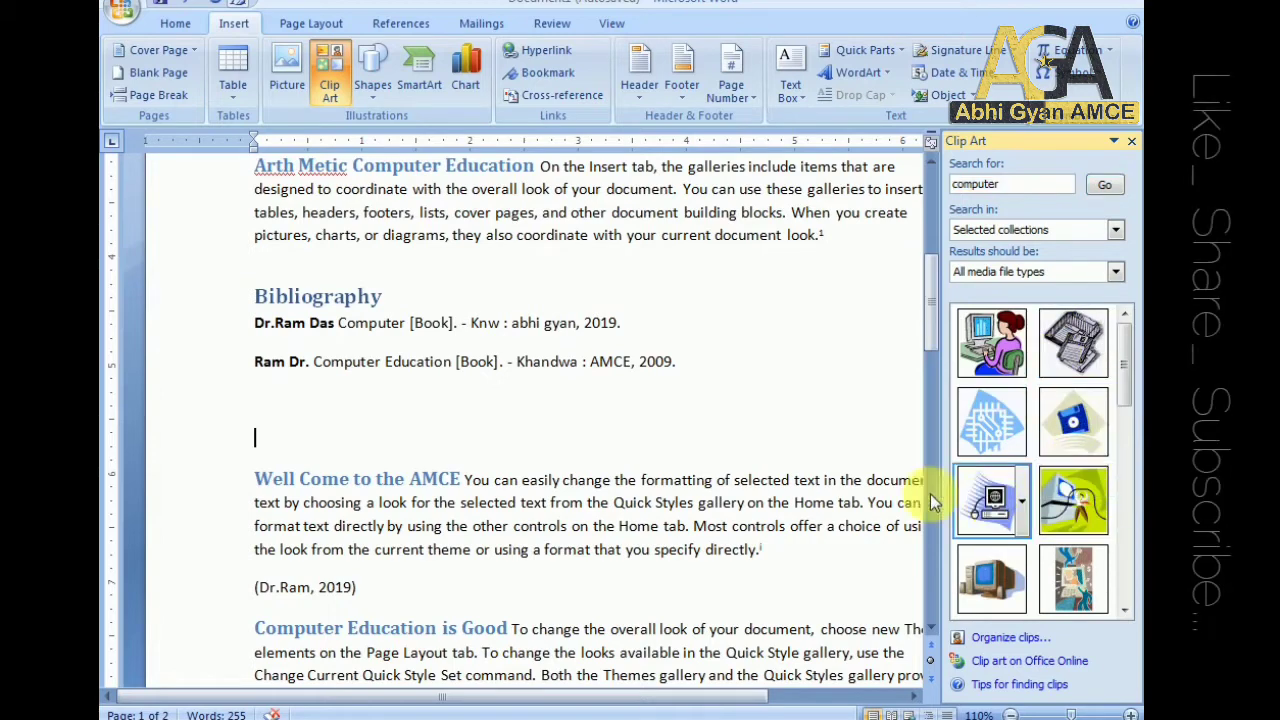
Step: Insert and halve a computer clip art, then add a woman-at-computer clip on a new line
{"action": "left_click", "coordinate": [229, 445]}
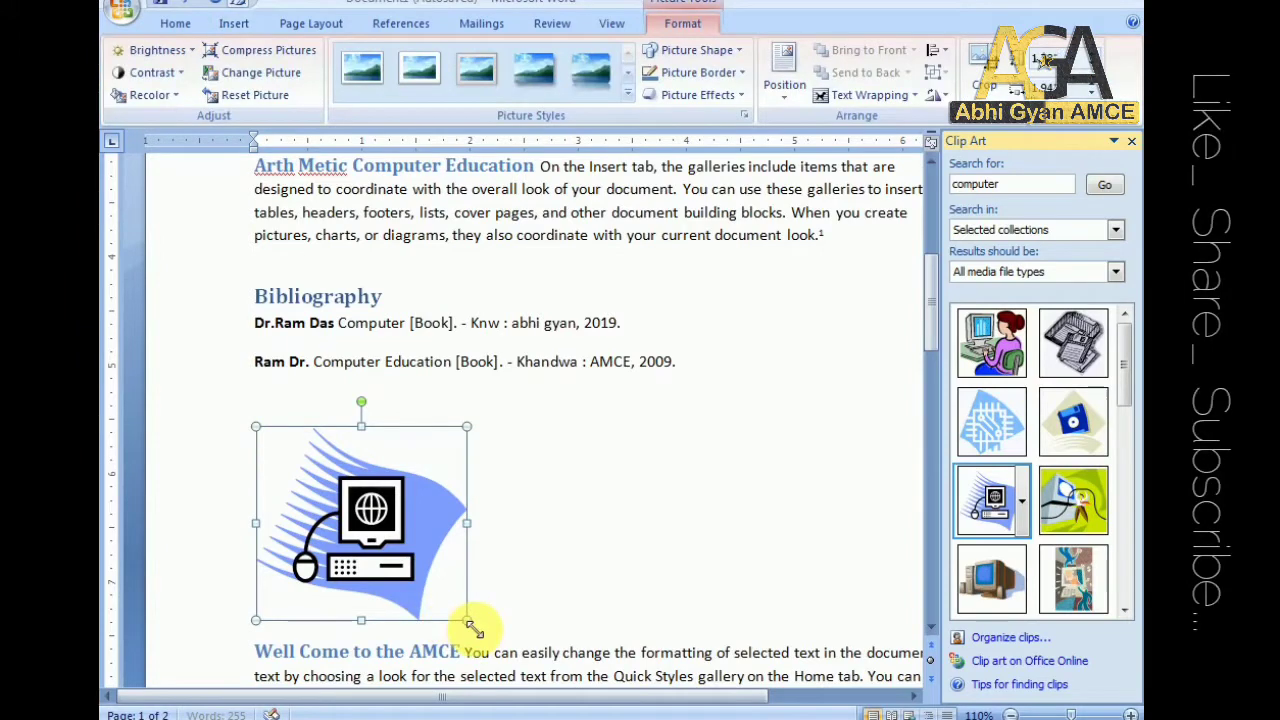
{"action": "left_click_drag", "start_coordinate": [467, 620], "coordinate": [338, 499]}
{"action": "scroll", "coordinate": [580, 508], "scroll_direction": "down", "scroll_amount": 2}
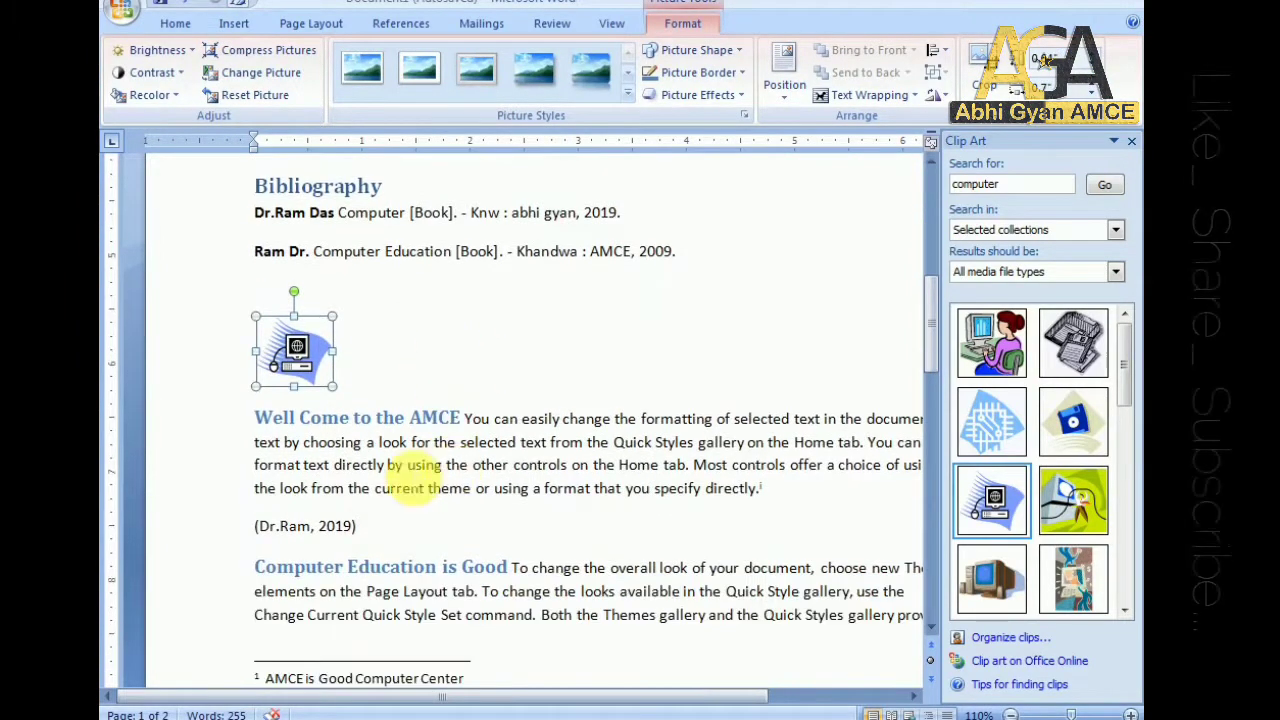
{"action": "left_click", "coordinate": [386, 532]}
{"action": "key", "text": "Return"}
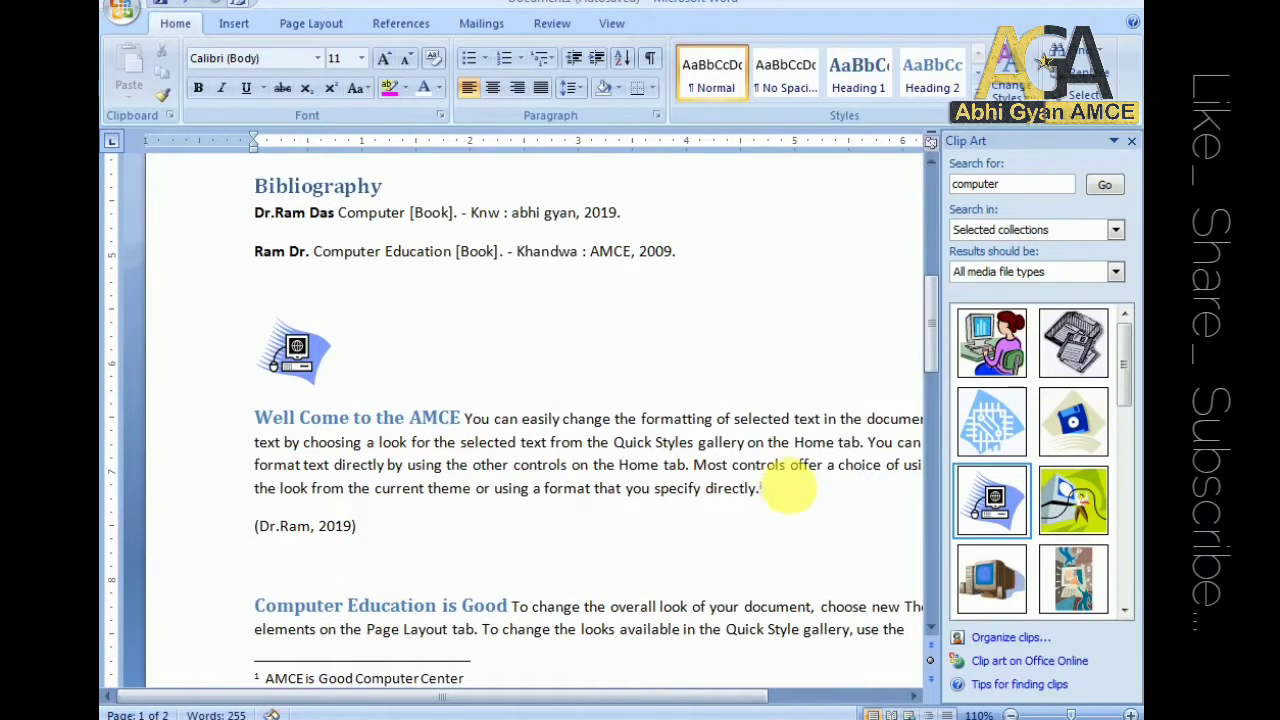
{"action": "left_click_drag", "start_coordinate": [1012, 348], "coordinate": [372, 568]}
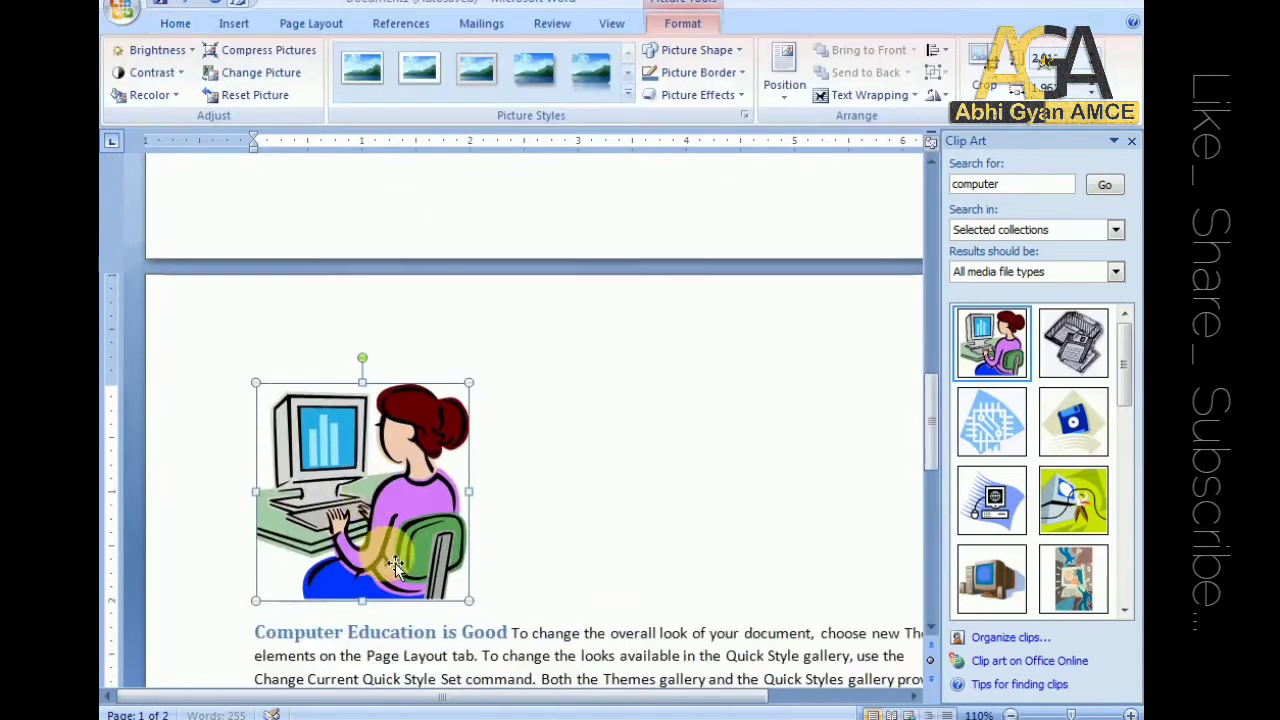
{"action": "left_click_drag", "start_coordinate": [470, 602], "coordinate": [322, 494]}
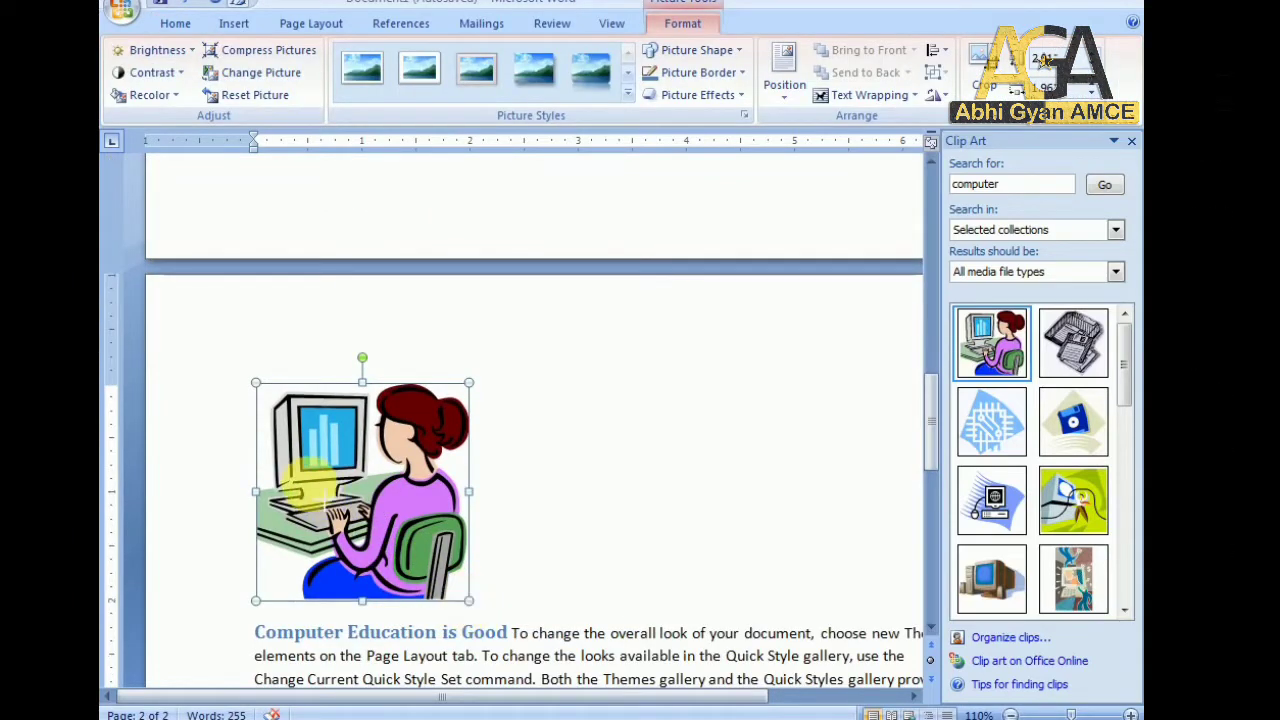
Step: Replace the citation with the pasted computer-user picture
{"action": "scroll", "coordinate": [320, 492], "scroll_direction": "up", "scroll_amount": 3}
{"action": "scroll", "coordinate": [320, 490], "scroll_direction": "up", "scroll_amount": 1}
{"action": "scroll", "coordinate": [300, 430], "scroll_direction": "up", "scroll_amount": 2}
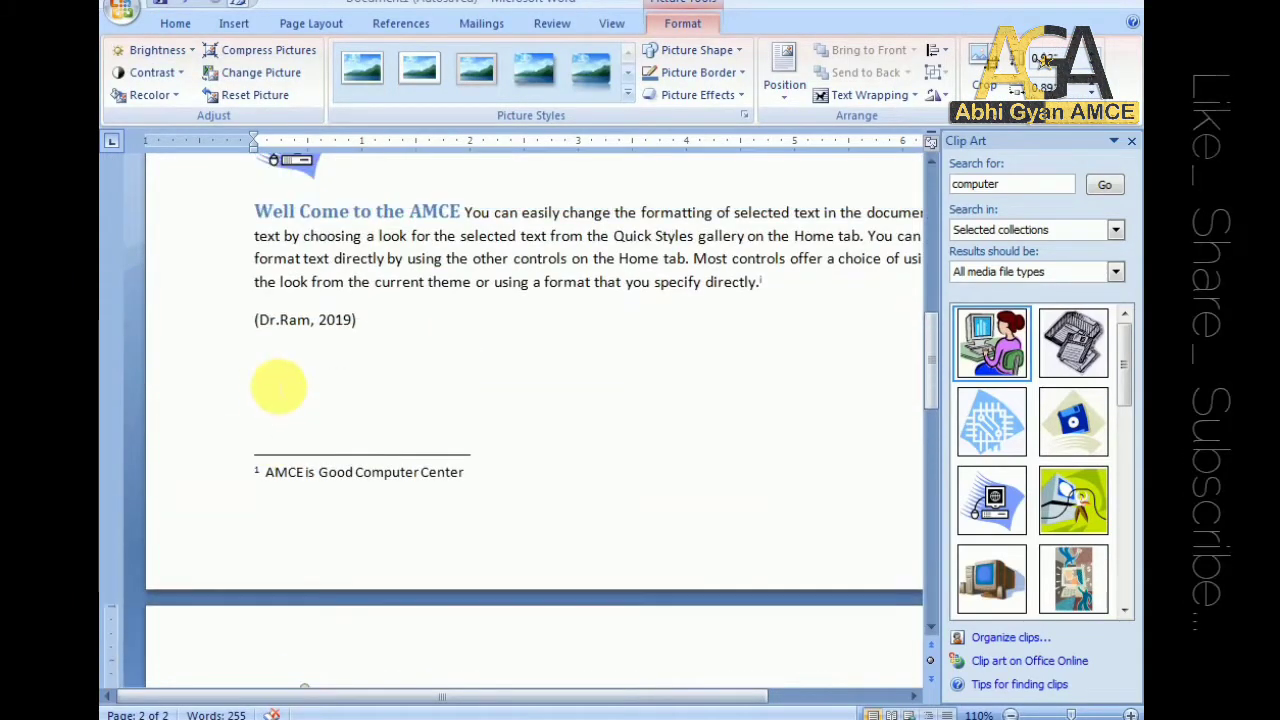
{"action": "left_click", "coordinate": [289, 400]}
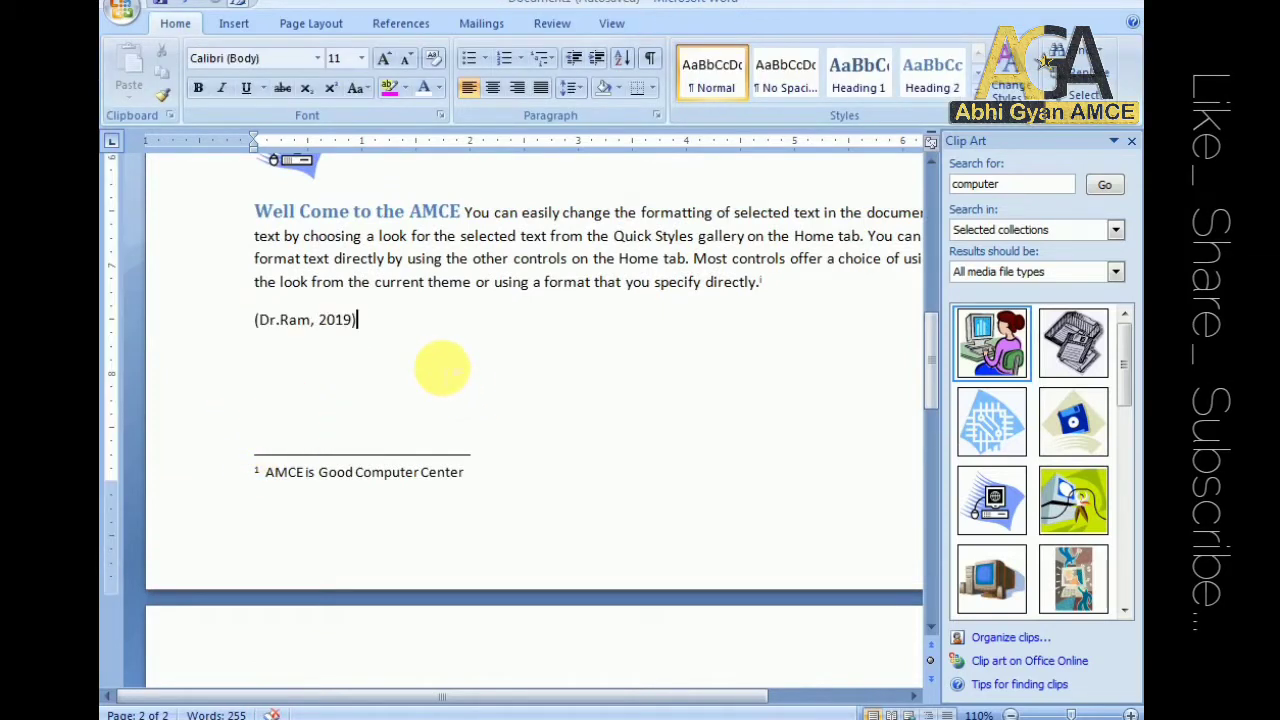
{"action": "key", "text": "ctrl+v"}
{"action": "scroll", "coordinate": [409, 400], "scroll_direction": "down", "scroll_amount": 5}
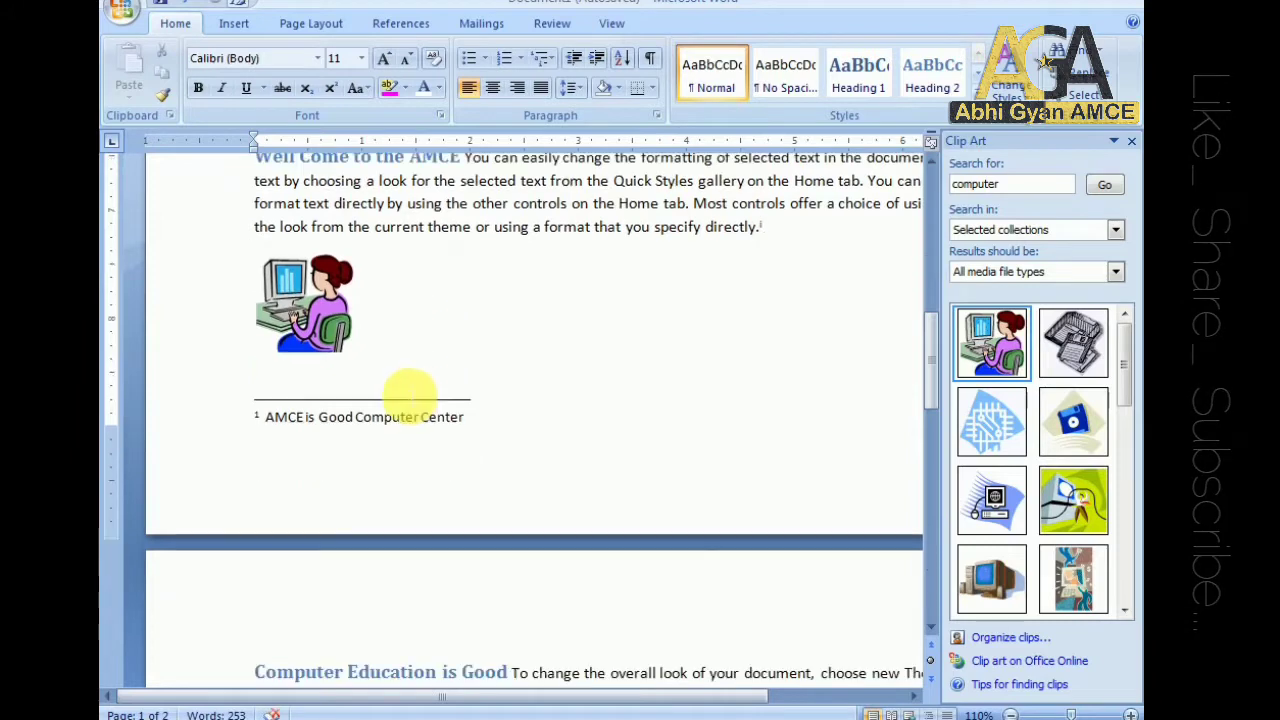
{"action": "scroll", "coordinate": [409, 400], "scroll_direction": "up", "scroll_amount": 5}
{"action": "scroll", "coordinate": [409, 400], "scroll_direction": "down", "scroll_amount": 5}
Step: Insert a resized computer clip art before the Computer Education is Good heading
{"action": "left_click", "coordinate": [256, 396]}
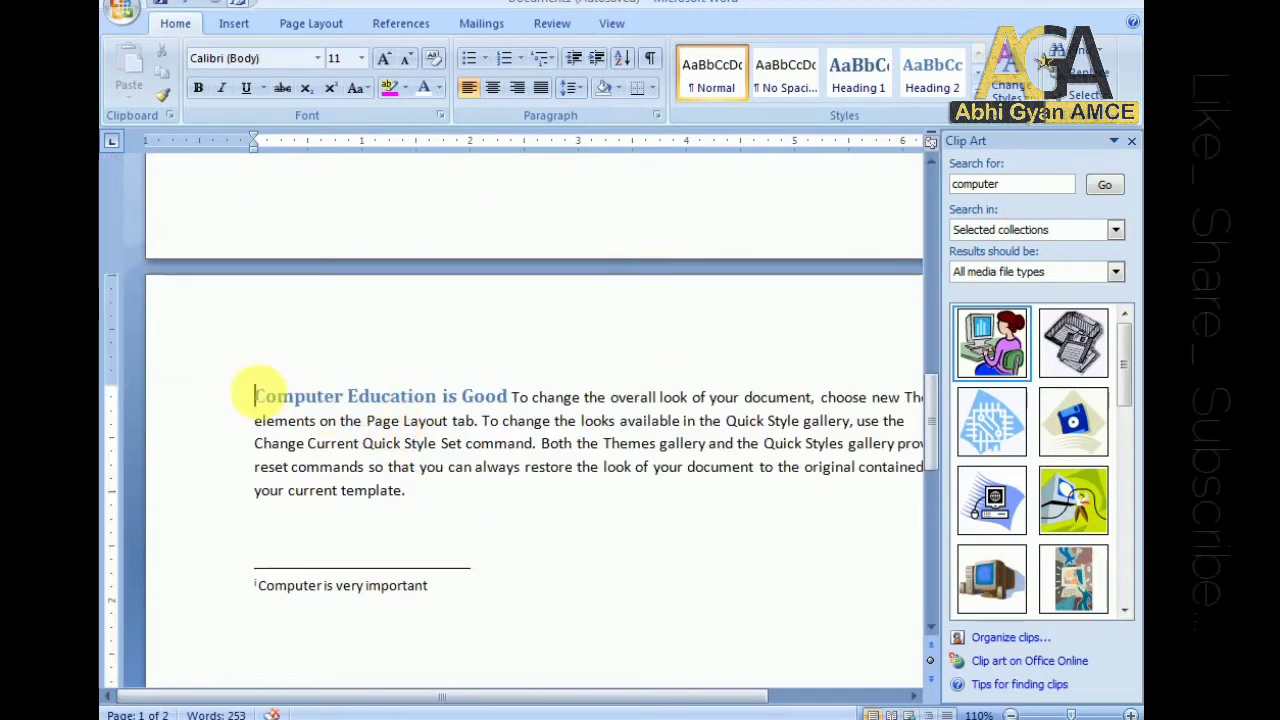
{"action": "left_click", "coordinate": [992, 586]}
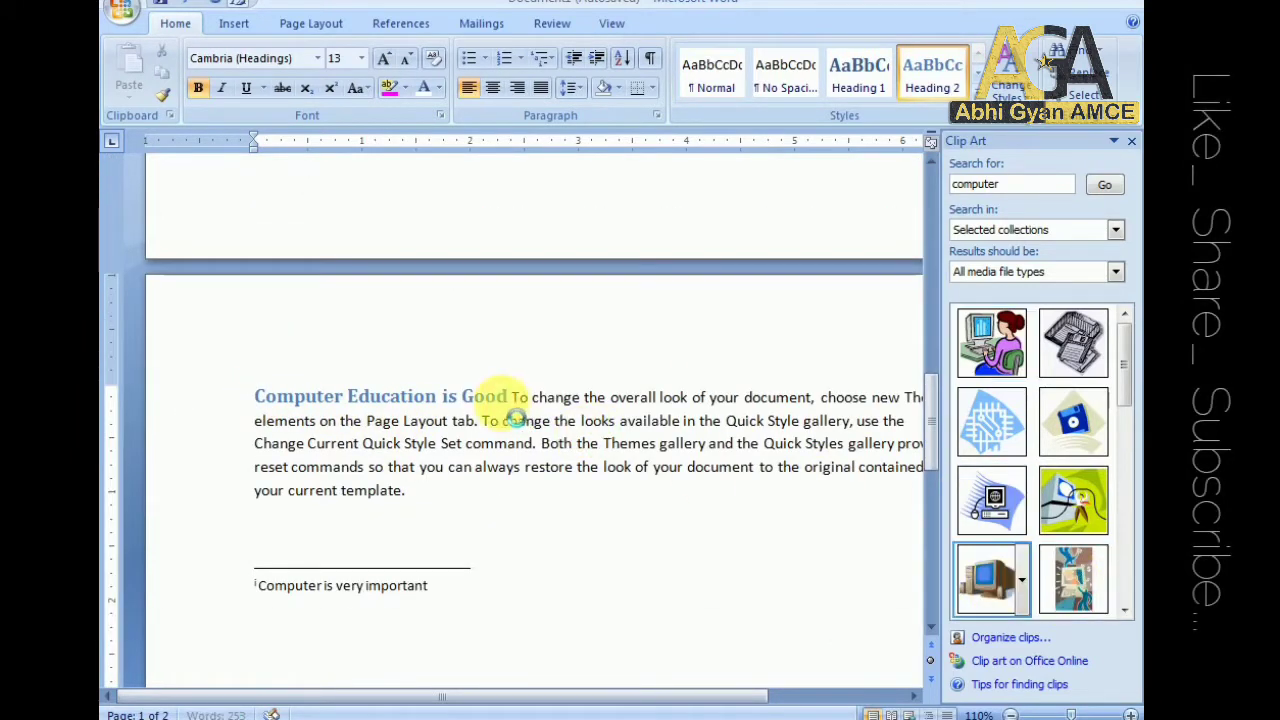
{"action": "left_click_drag", "start_coordinate": [476, 515], "coordinate": [372, 460]}
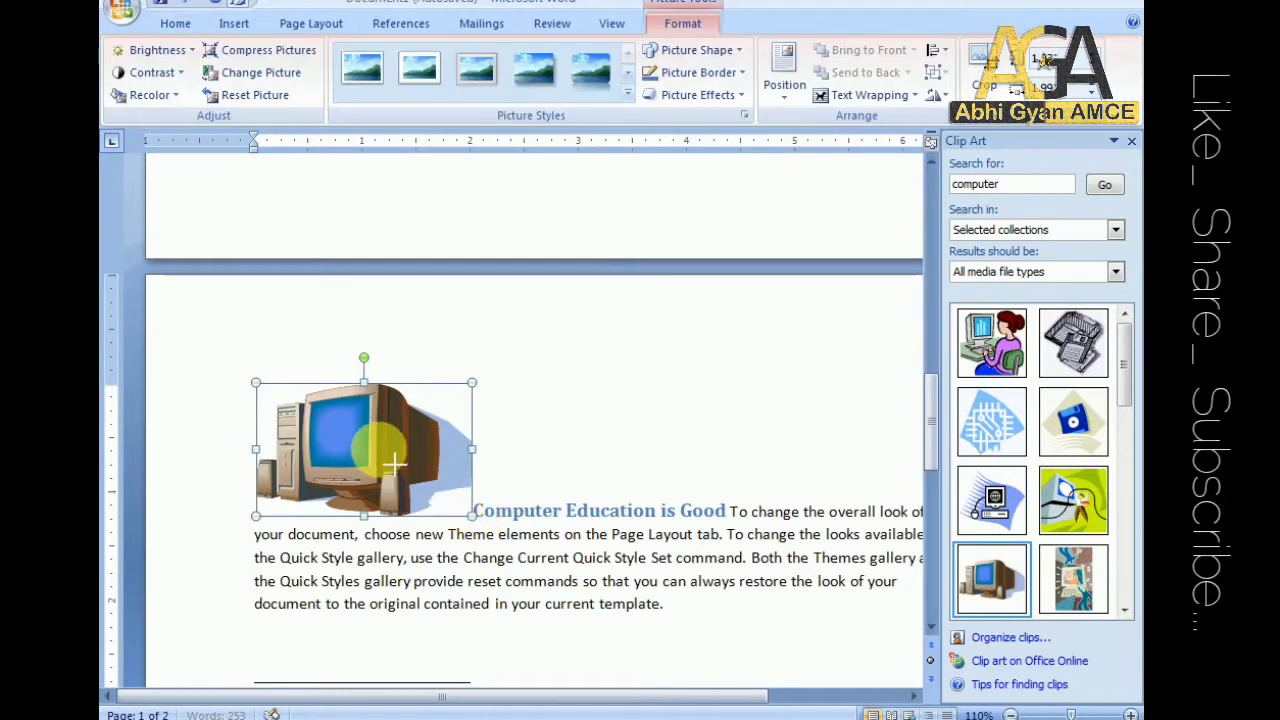
{"action": "scroll", "coordinate": [345, 437], "scroll_direction": "down", "scroll_amount": 3}
{"action": "left_click", "coordinate": [406, 345]}
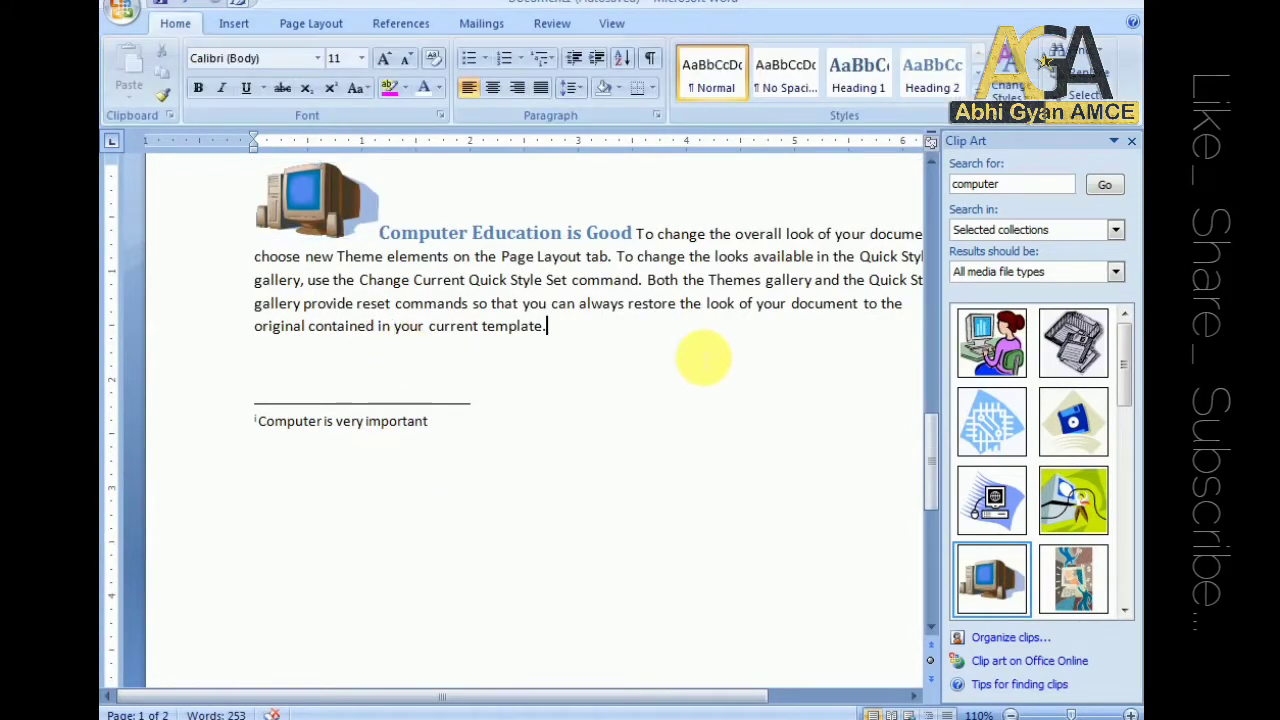
Step: Place the man-at-computer clip art below the paragraph
{"action": "left_click", "coordinate": [1125, 611]}
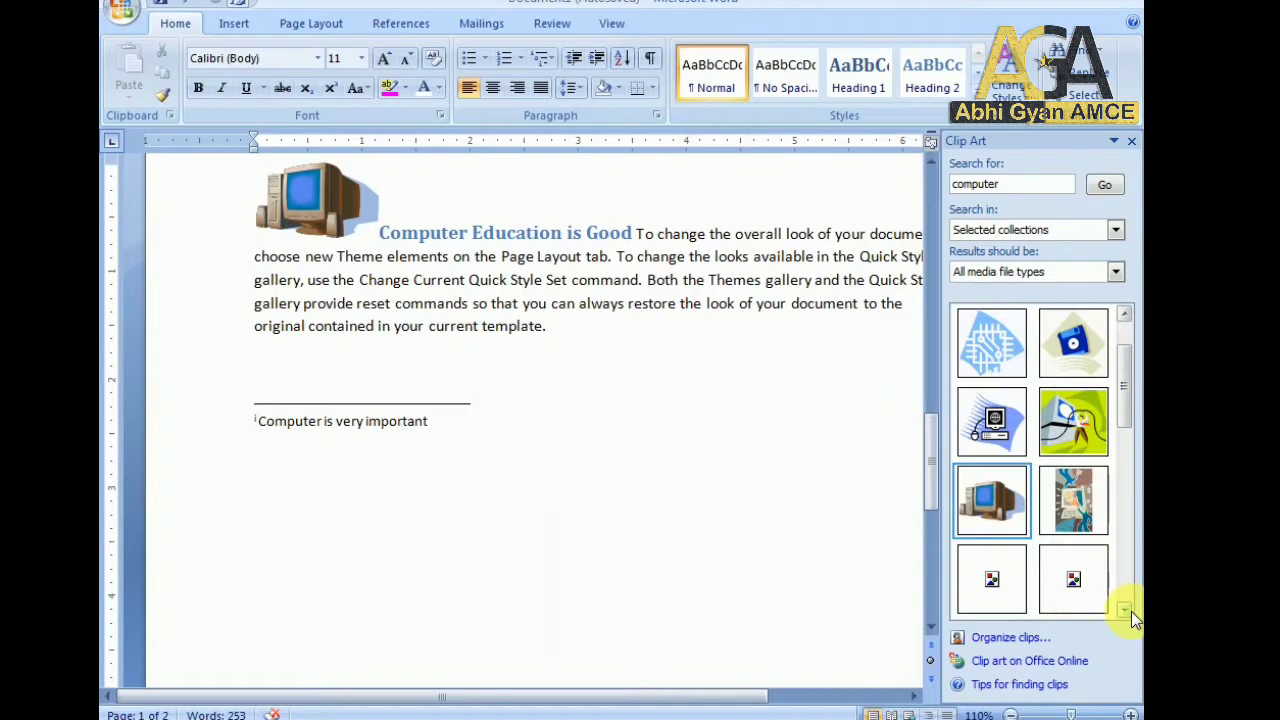
{"action": "scroll", "coordinate": [1107, 611], "scroll_direction": "down", "scroll_amount": 3}
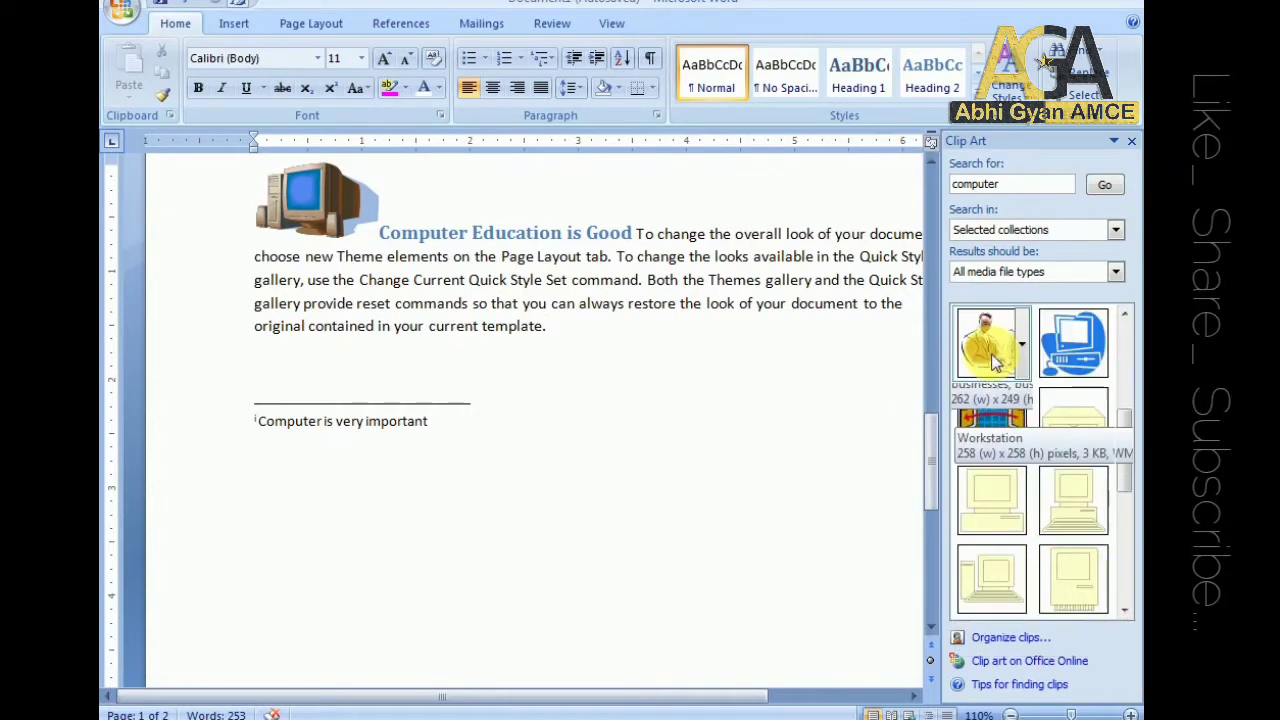
{"action": "left_click_drag", "start_coordinate": [506, 420], "coordinate": [509, 423]}
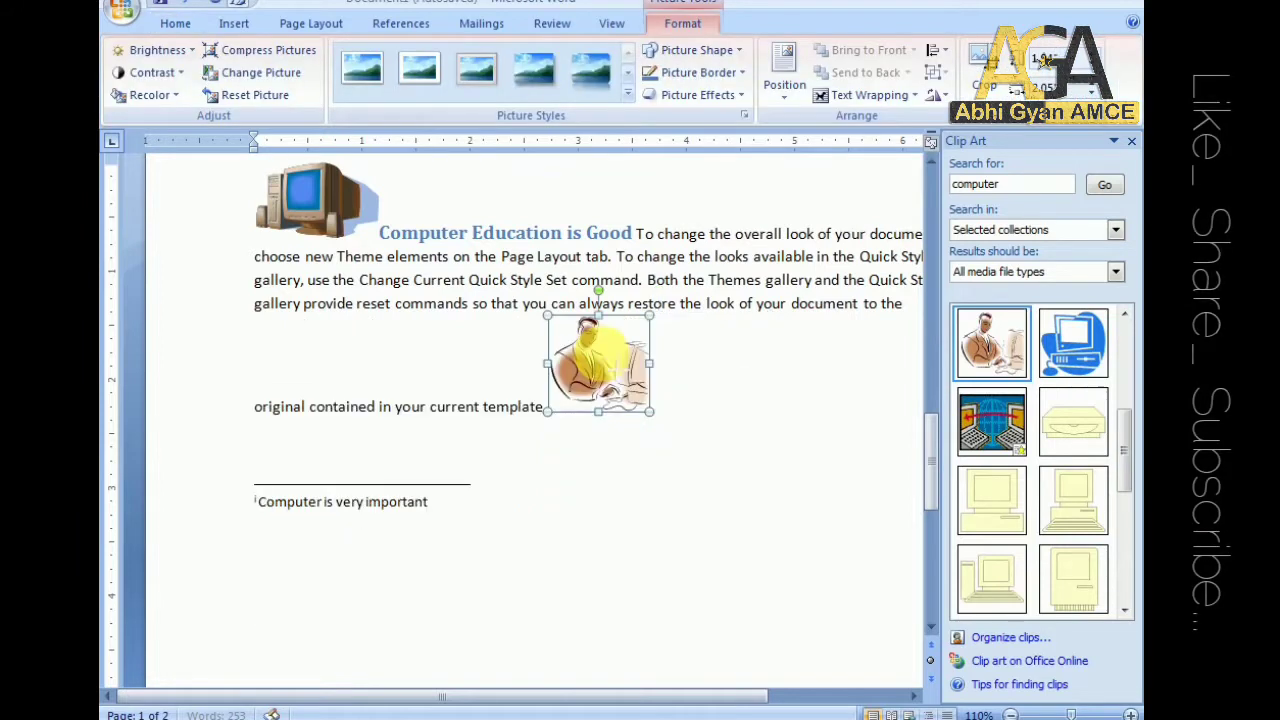
{"action": "left_click_drag", "start_coordinate": [598, 362], "coordinate": [385, 442]}
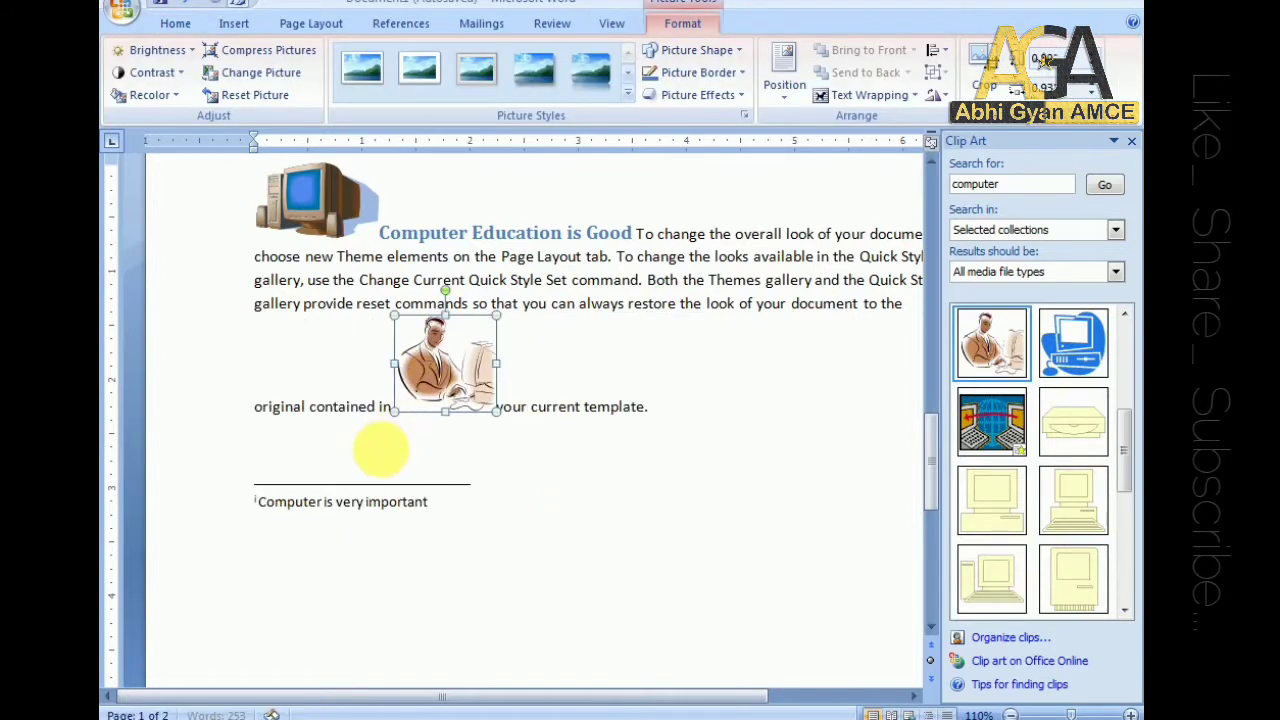
Step: Close the Clip Art pane and select the small computer clip art
{"action": "left_click", "coordinate": [1131, 141]}
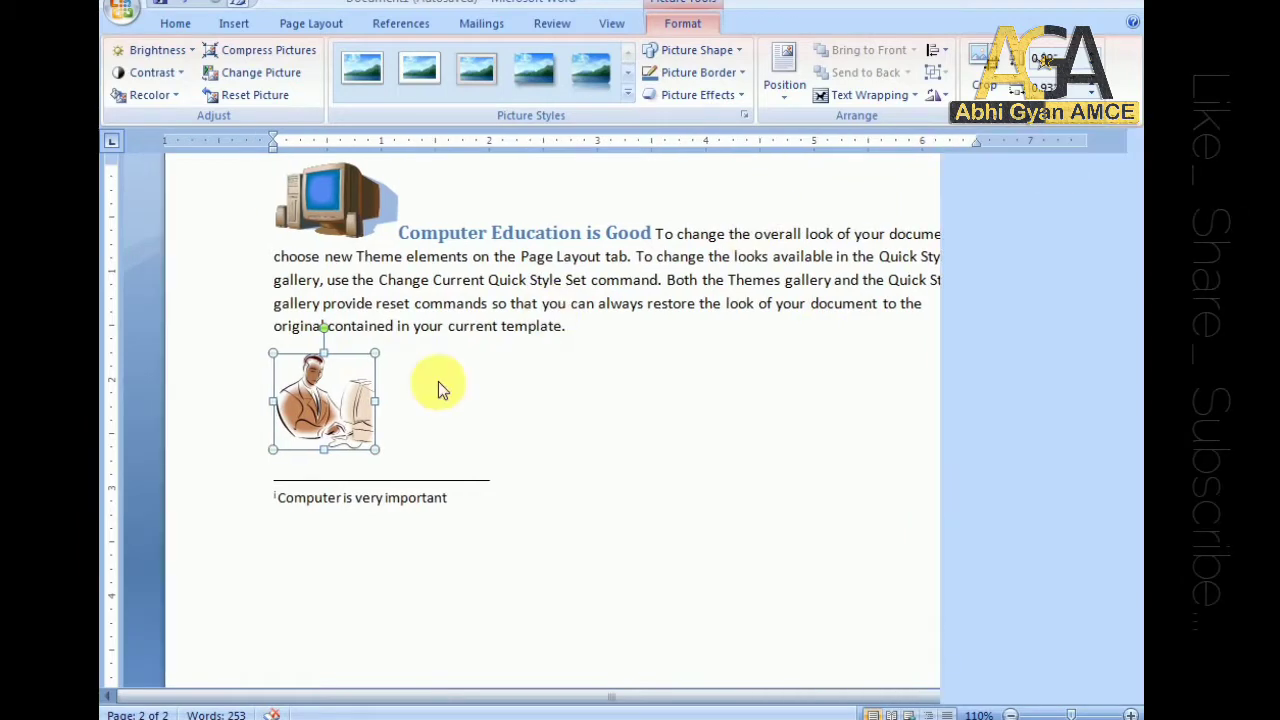
{"action": "scroll", "coordinate": [400, 440], "scroll_direction": "up", "scroll_amount": 7}
{"action": "scroll", "coordinate": [405, 440], "scroll_direction": "up", "scroll_amount": 6}
{"action": "scroll", "coordinate": [400, 443], "scroll_direction": "up", "scroll_amount": 6}
{"action": "scroll", "coordinate": [300, 580], "scroll_direction": "down", "scroll_amount": 1}
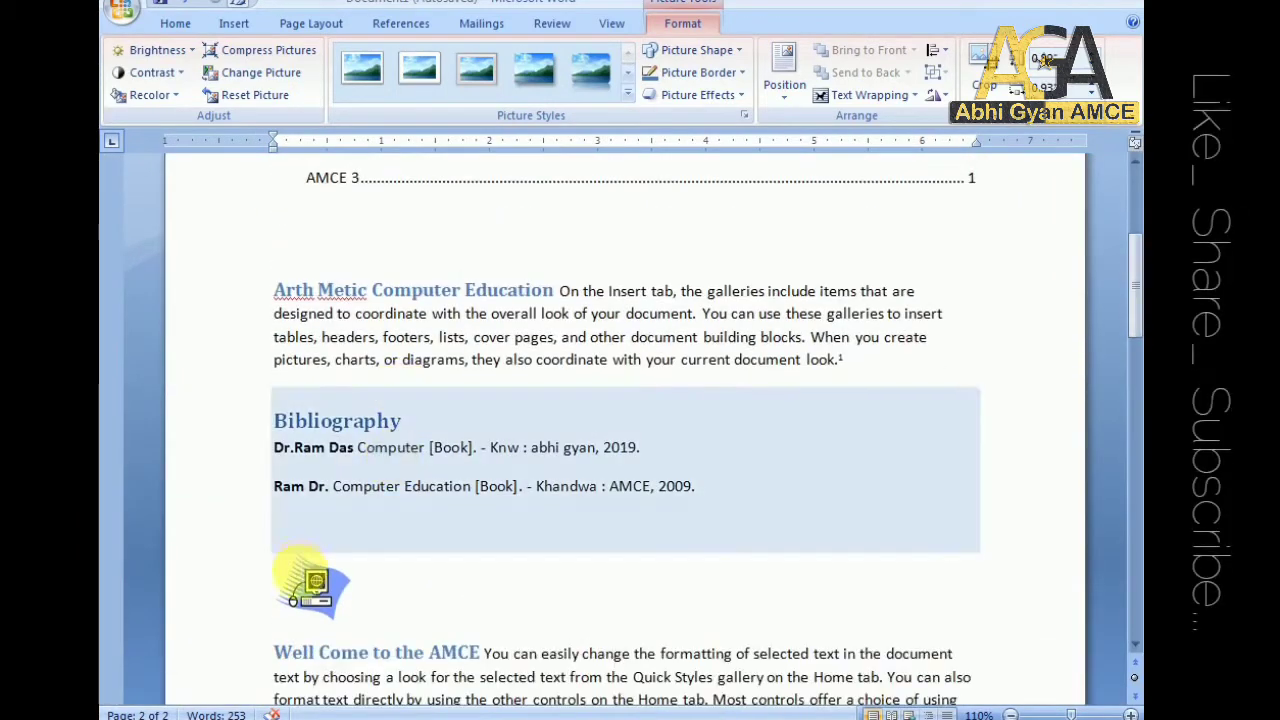
{"action": "scroll", "coordinate": [310, 590], "scroll_direction": "down", "scroll_amount": 2}
{"action": "left_click", "coordinate": [297, 490]}
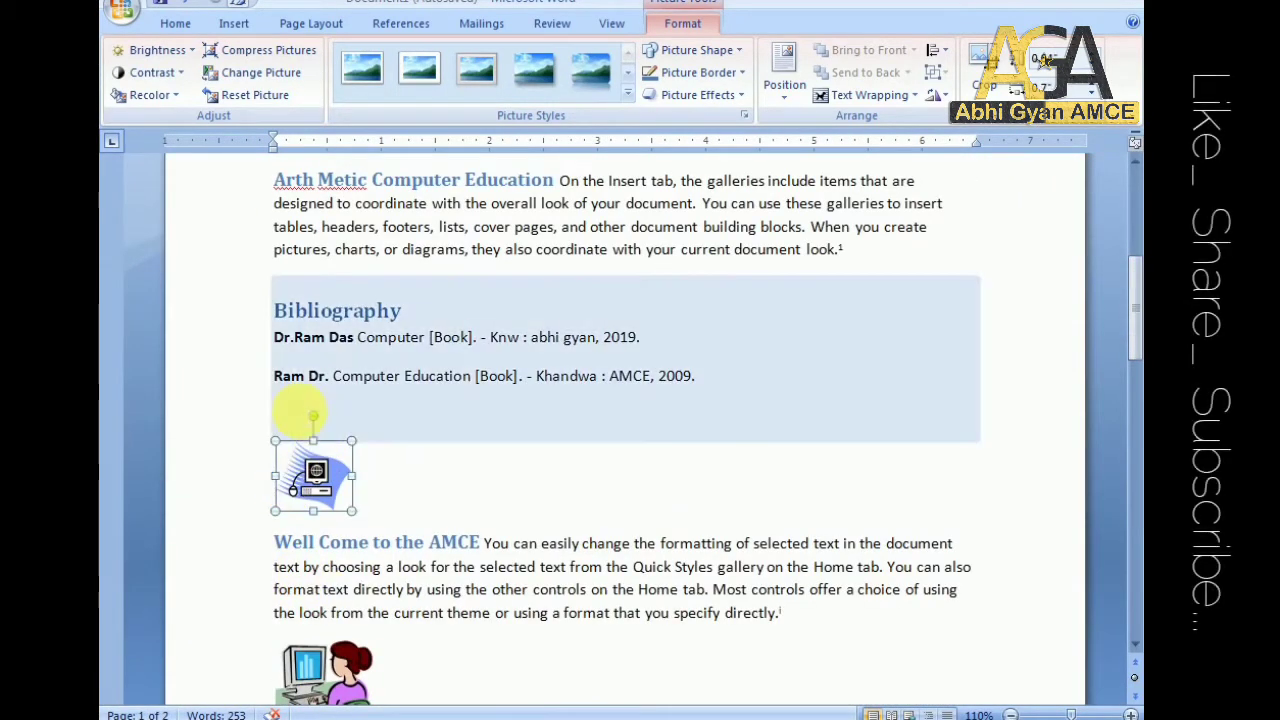
Step: Delete both bibliography entries and then the empty Bibliography block itself
{"action": "left_click", "coordinate": [308, 425]}
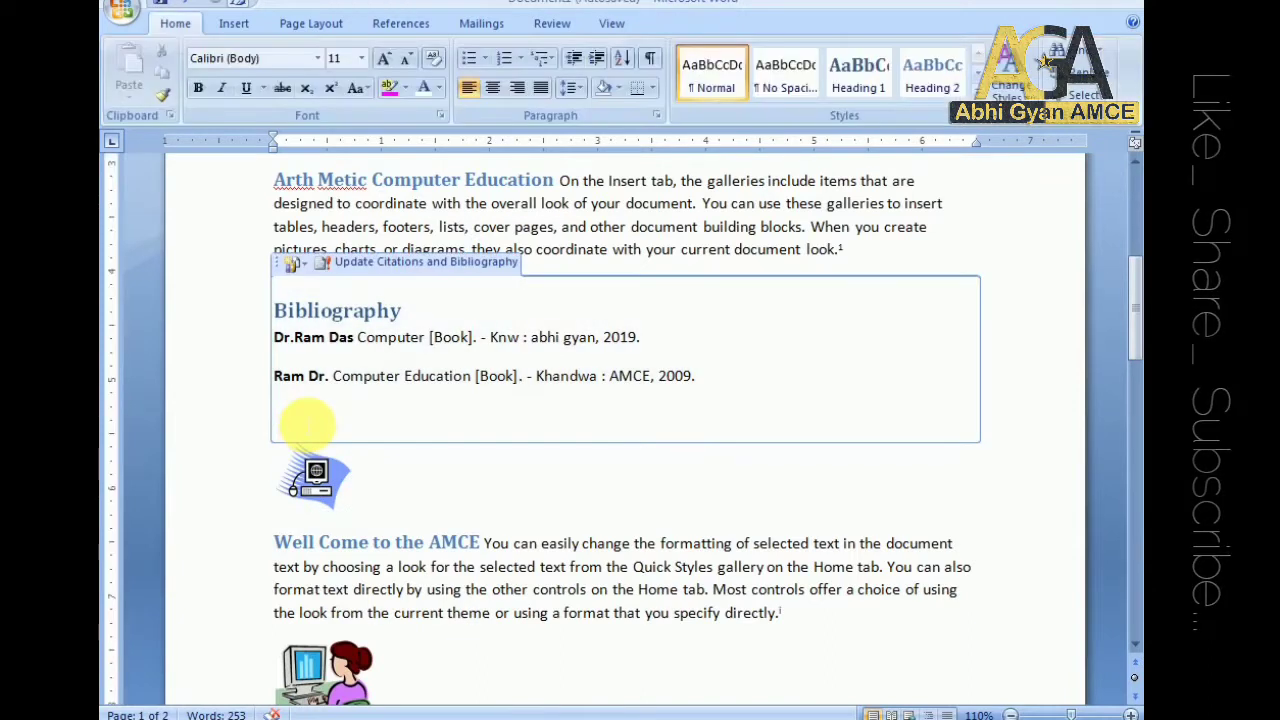
{"action": "key", "text": "shift+Up"}
{"action": "key", "text": "shift+Up"}
{"action": "key", "text": "Delete"}
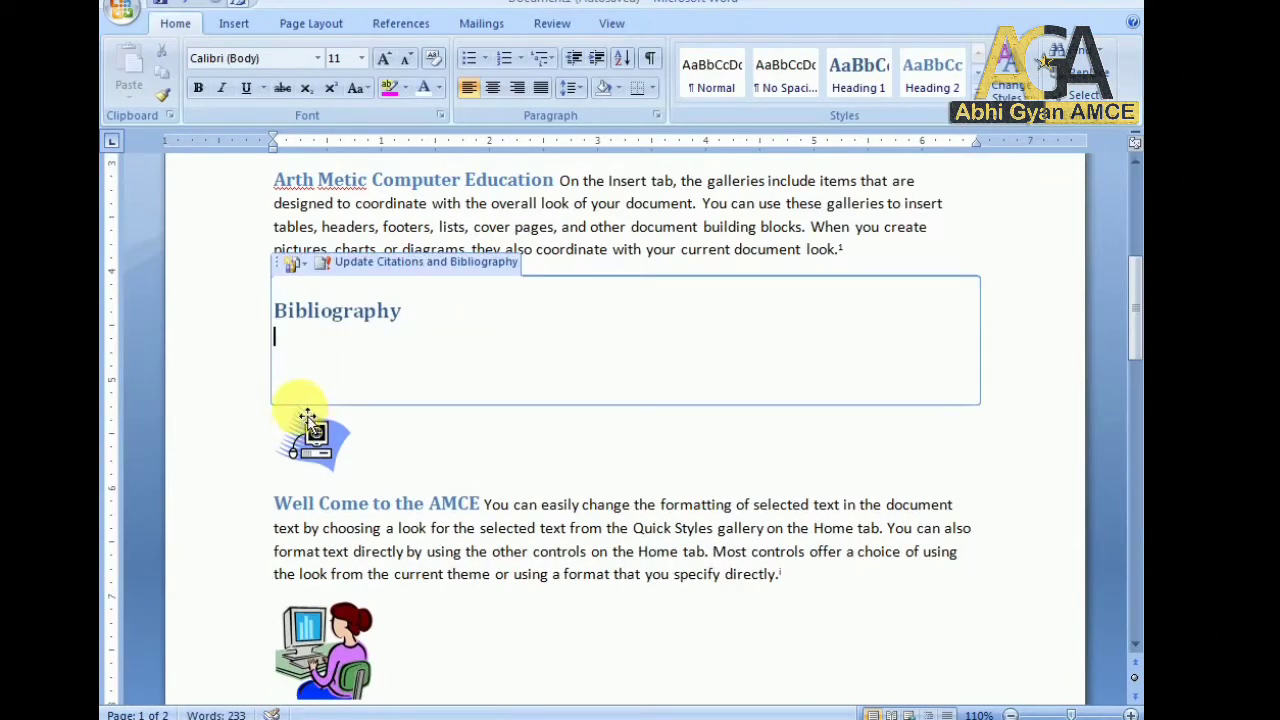
{"action": "left_click", "coordinate": [277, 268]}
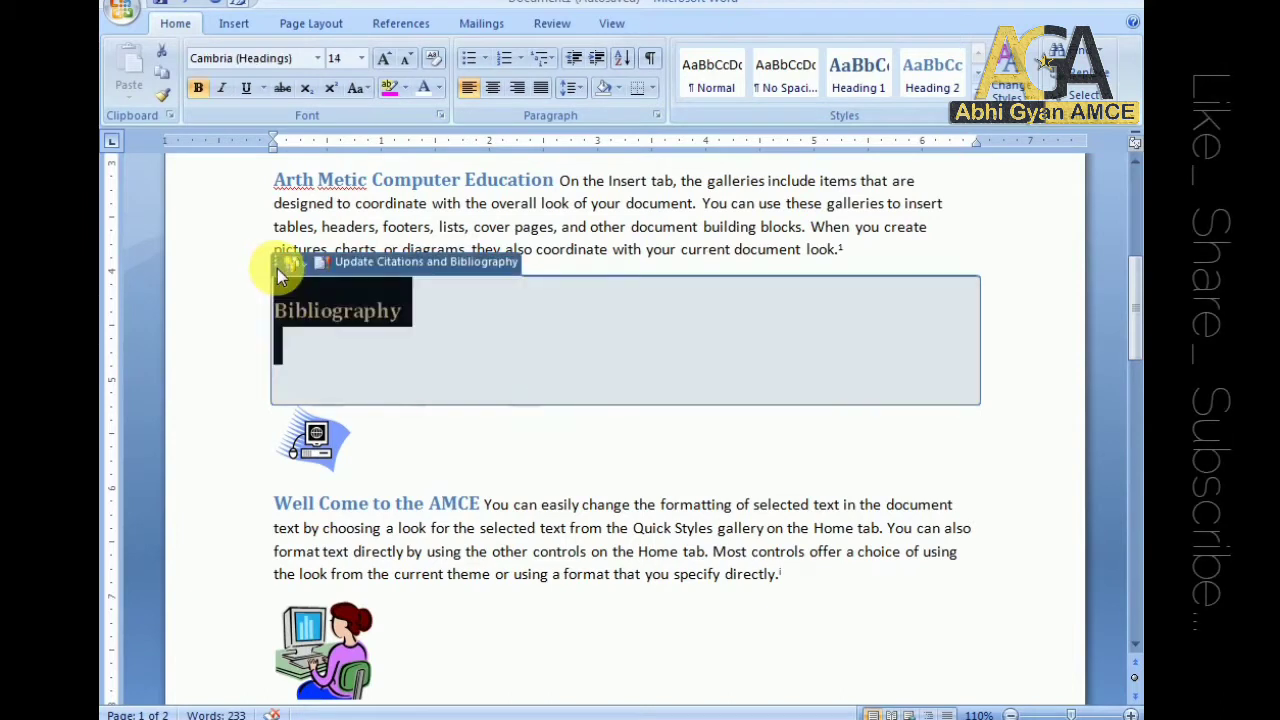
{"action": "key", "text": "Delete"}
{"action": "left_click", "coordinate": [276, 272]}
{"action": "key", "text": "Delete"}
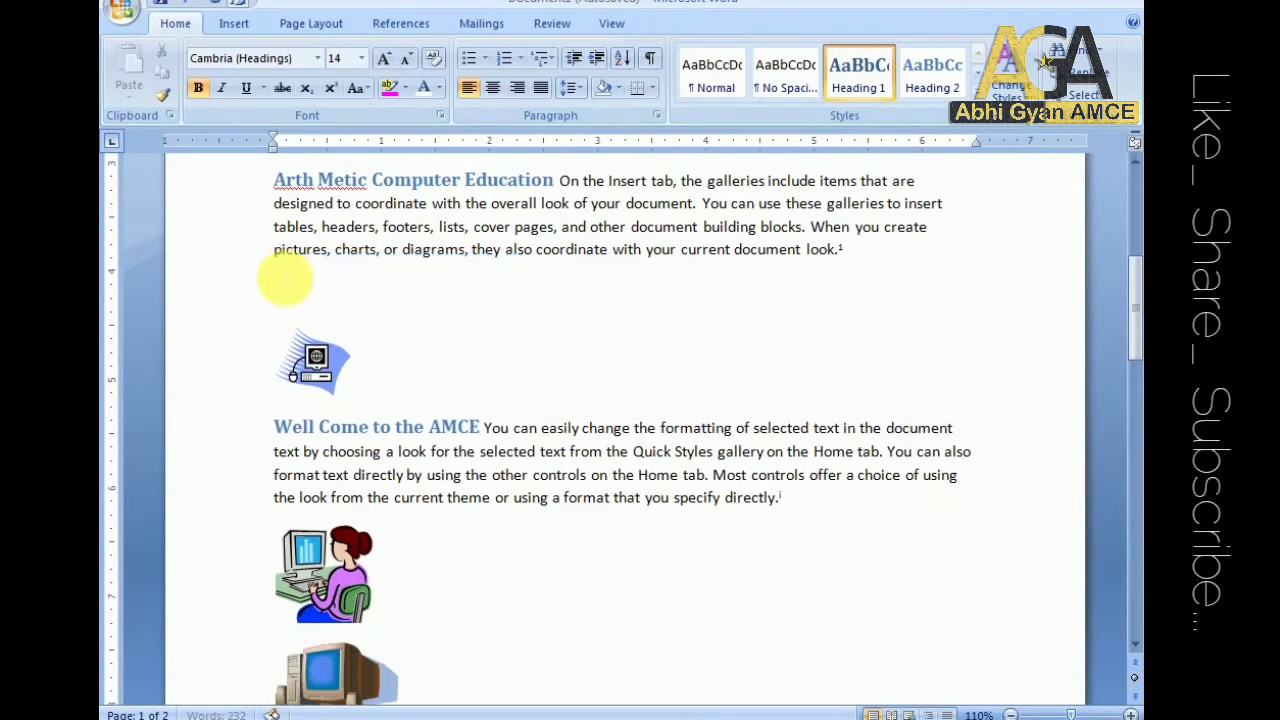
{"action": "left_click", "coordinate": [320, 370]}
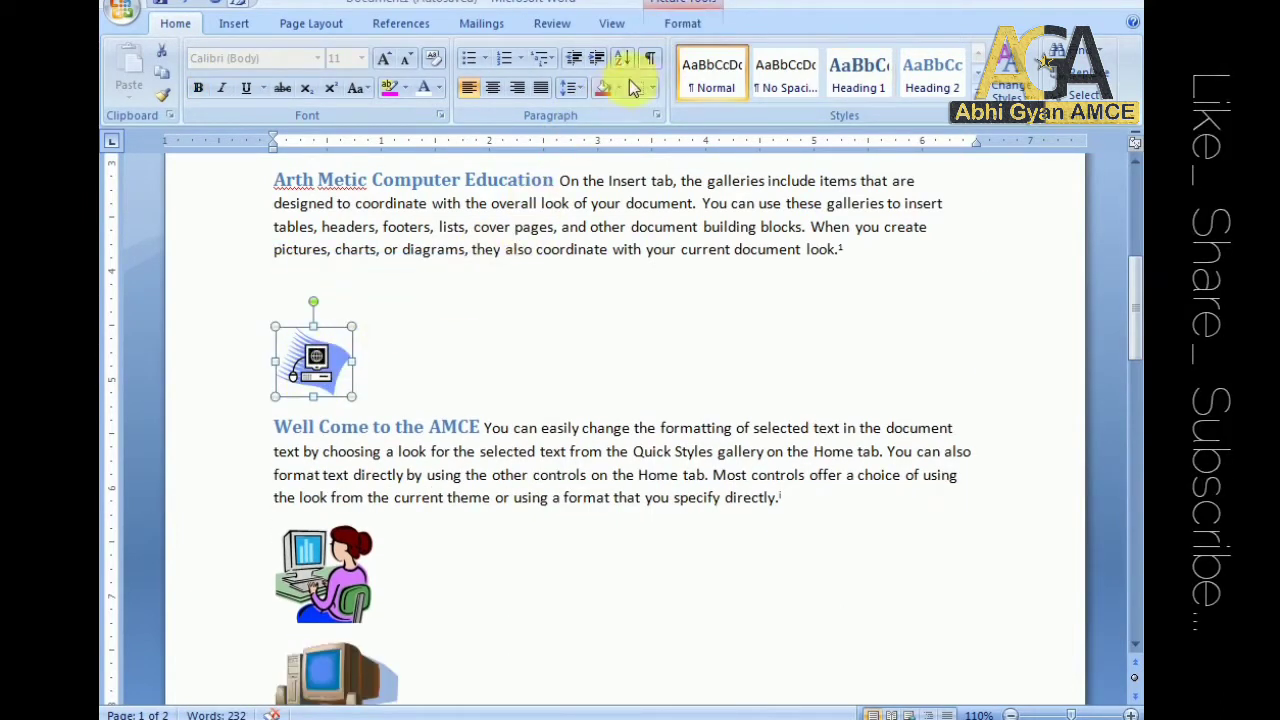
Step: Create a new 'Computer 1' caption label and caption the first picture Computer 1 1
{"action": "left_click", "coordinate": [398, 22]}
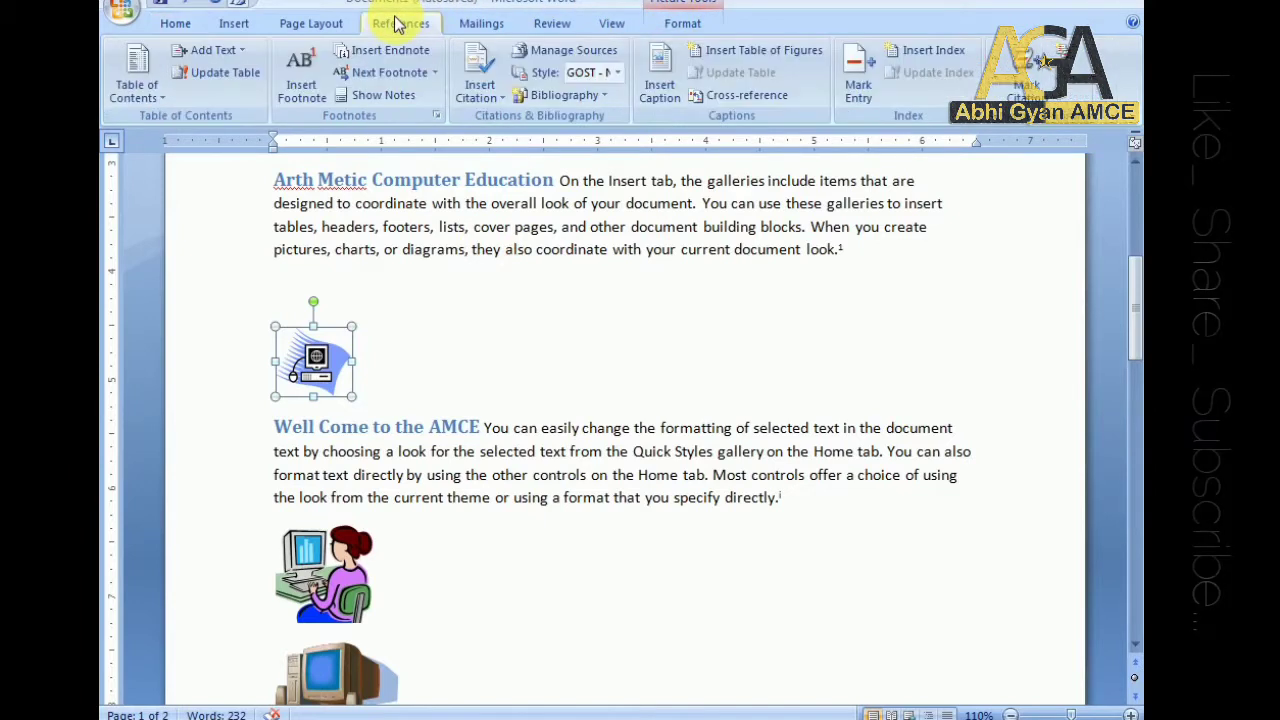
{"action": "left_click", "coordinate": [660, 72]}
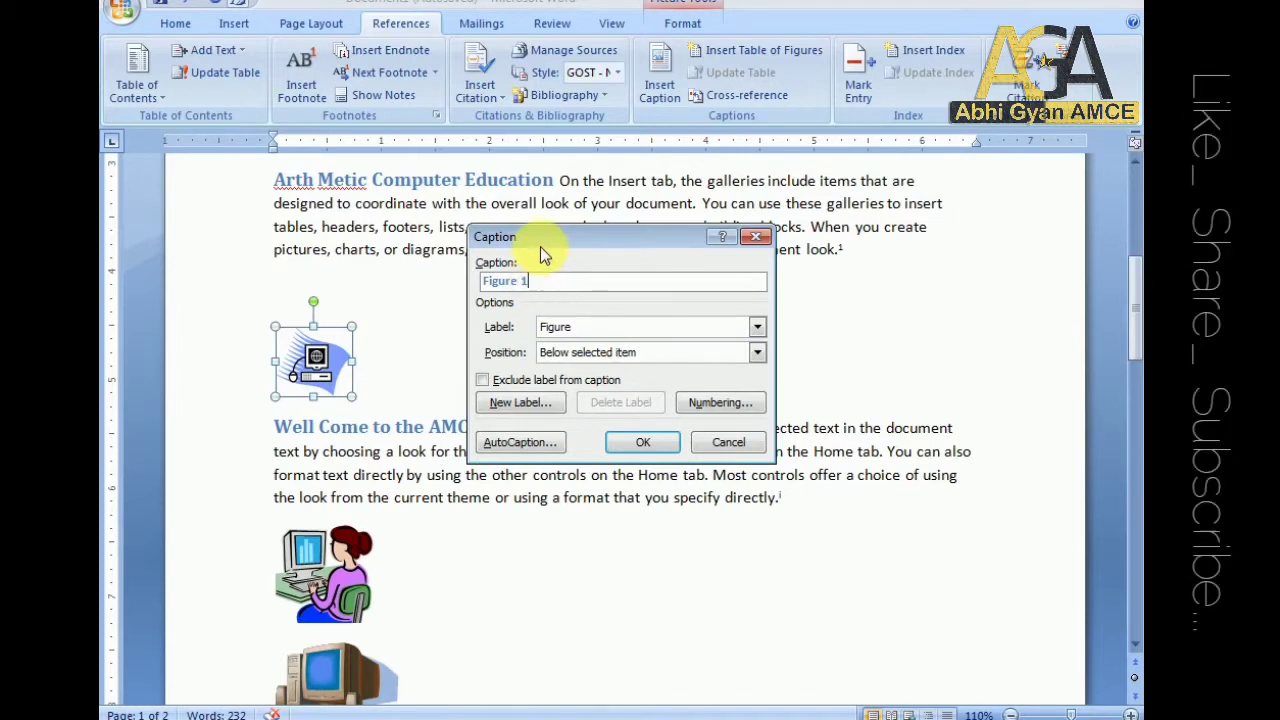
{"action": "left_click_drag", "start_coordinate": [540, 237], "coordinate": [612, 193]}
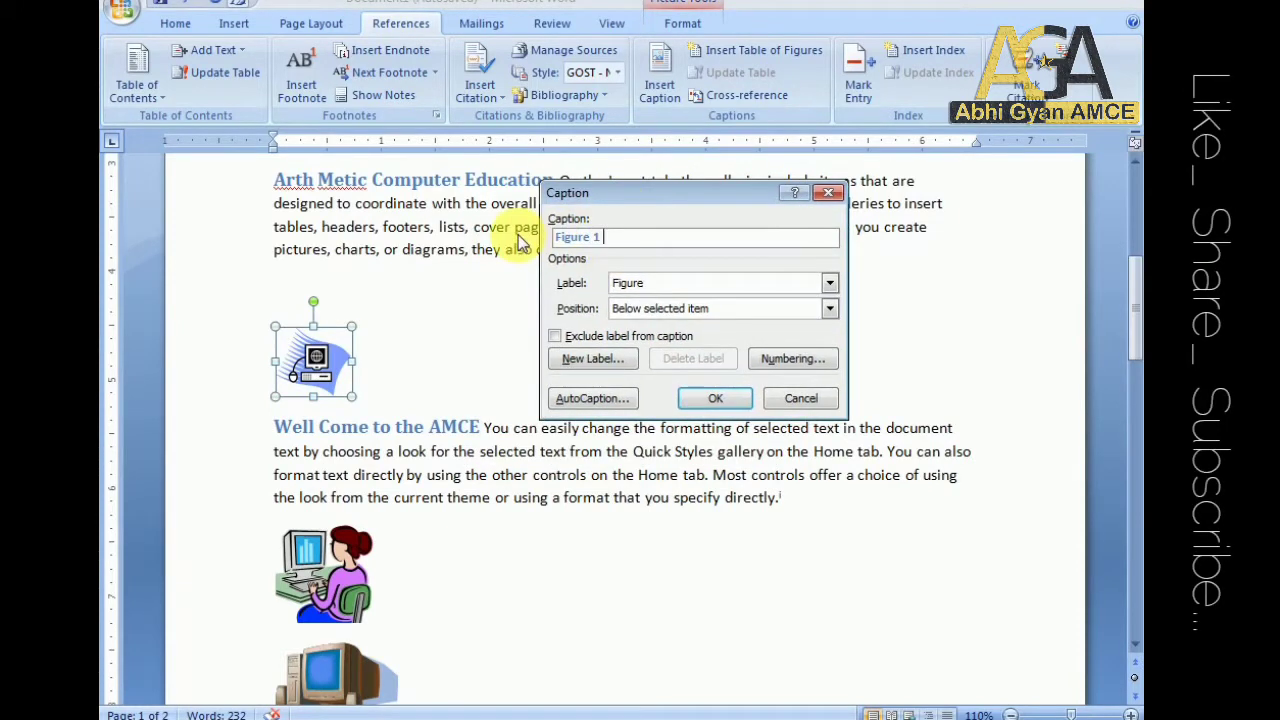
{"action": "left_click", "coordinate": [581, 363]}
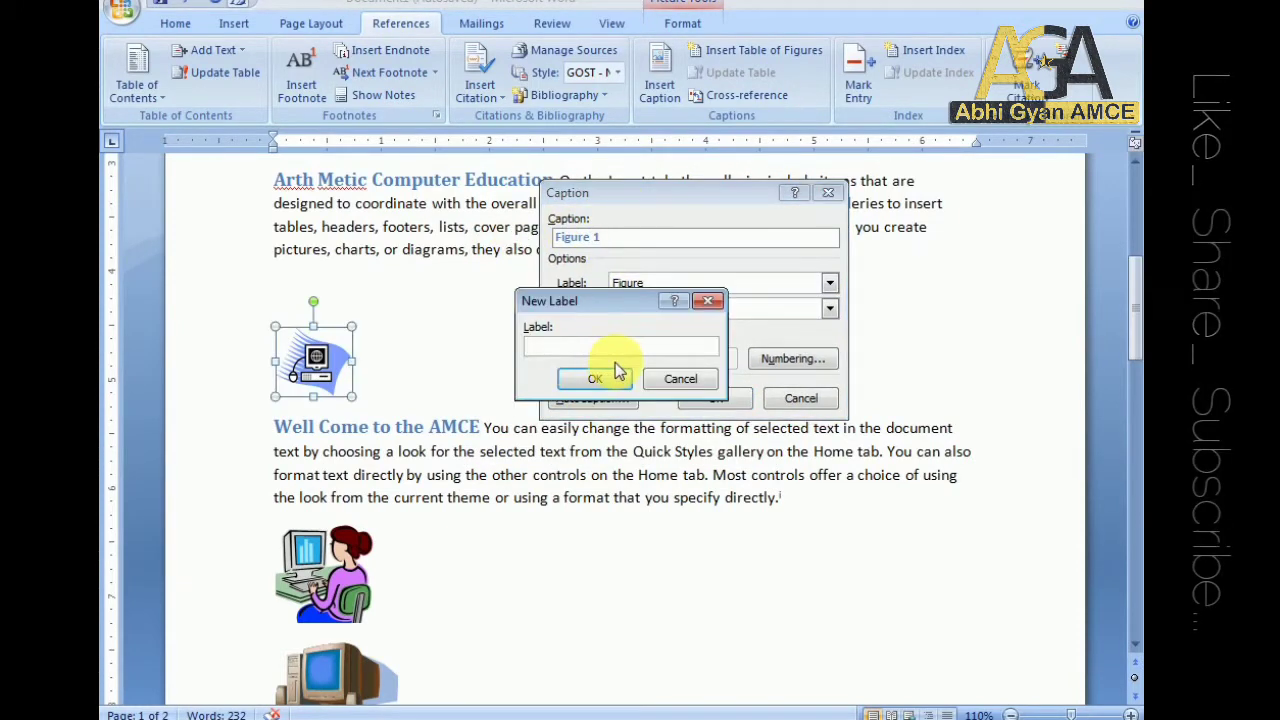
{"action": "type", "text": "Computer 1"}
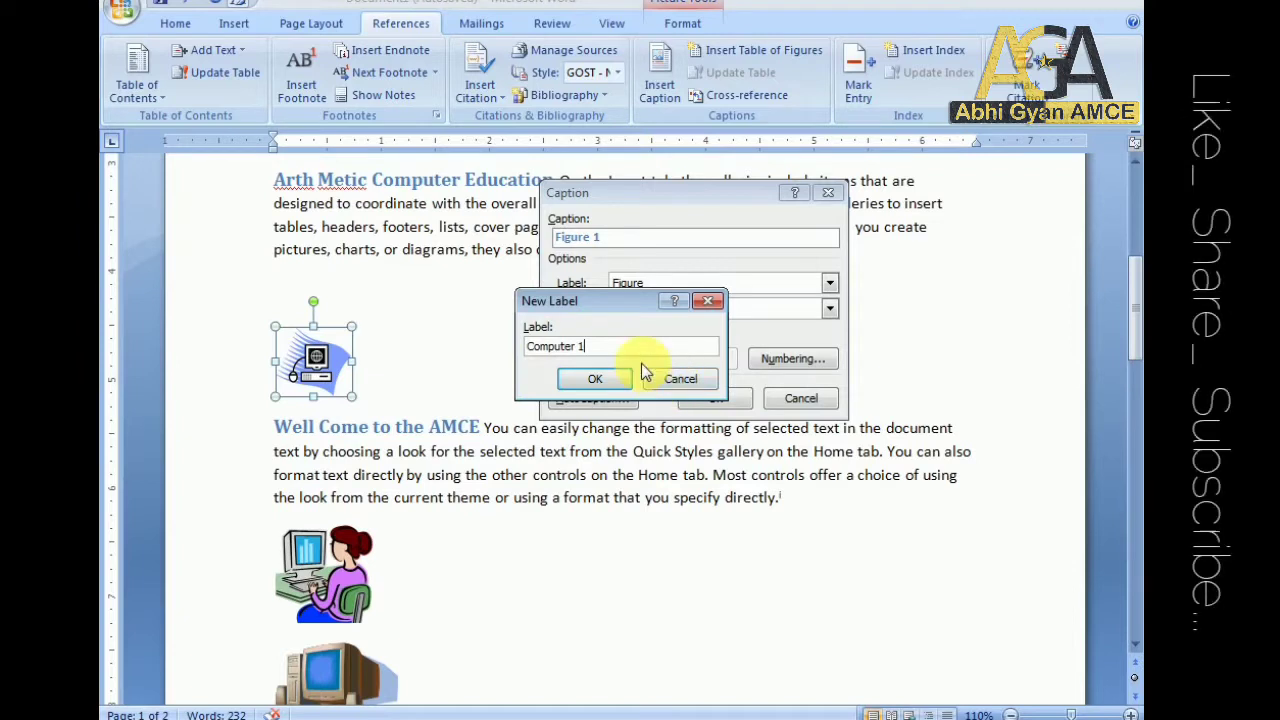
{"action": "key", "text": "BackSpace"}
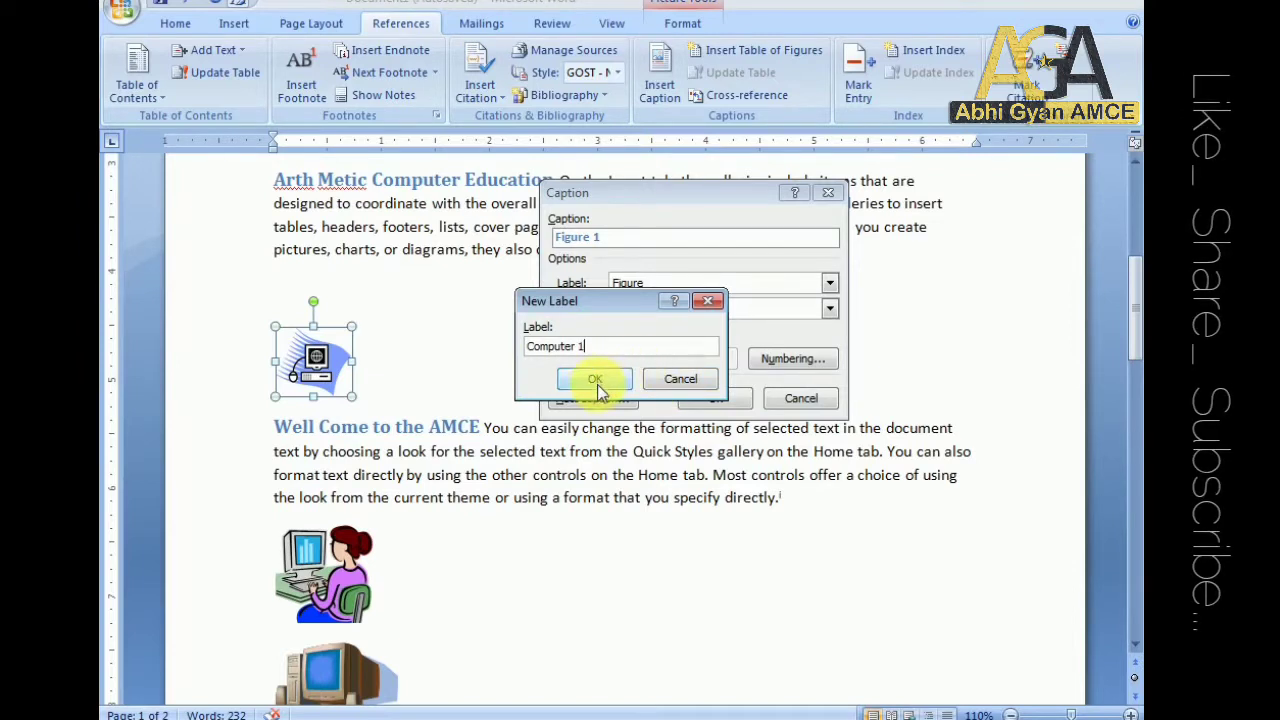
{"action": "left_click", "coordinate": [597, 384]}
{"action": "left_click", "coordinate": [749, 398]}
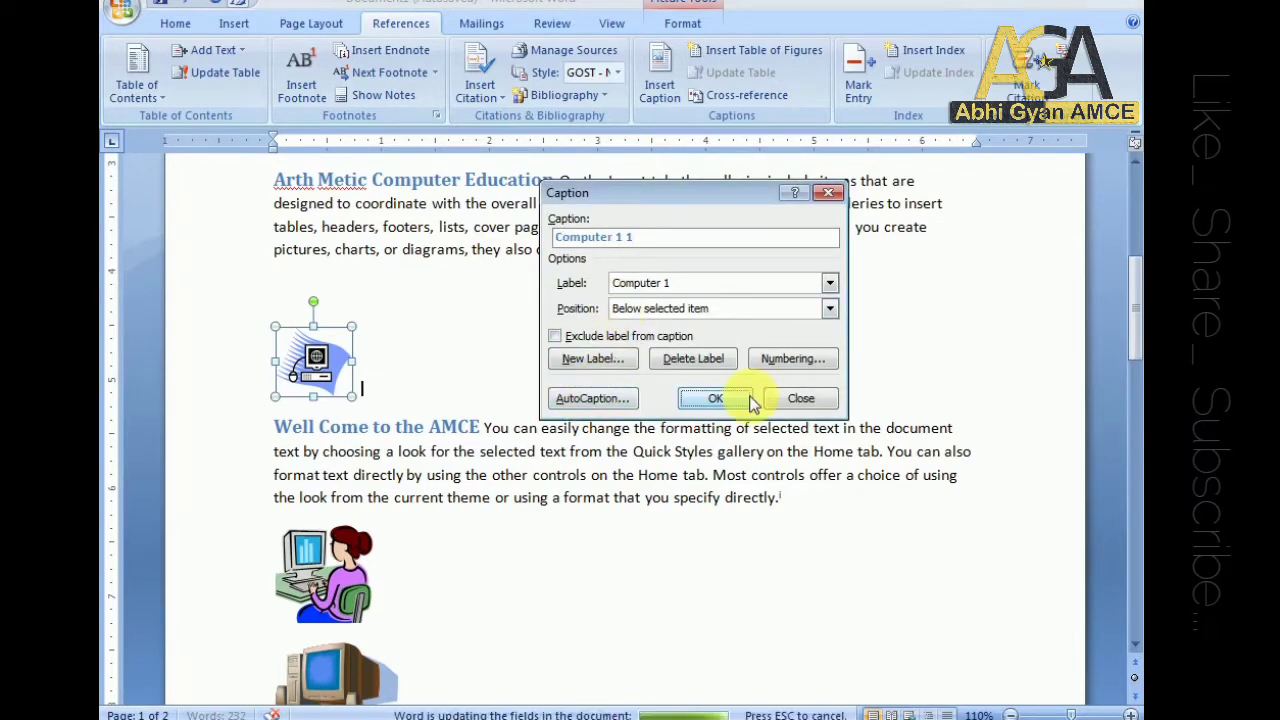
Step: Caption the woman-at-computer and Computer Education pictures as Computer 1 2 and Computer 1 3
{"action": "scroll", "coordinate": [320, 430], "scroll_direction": "down", "scroll_amount": 1}
{"action": "left_click", "coordinate": [343, 490]}
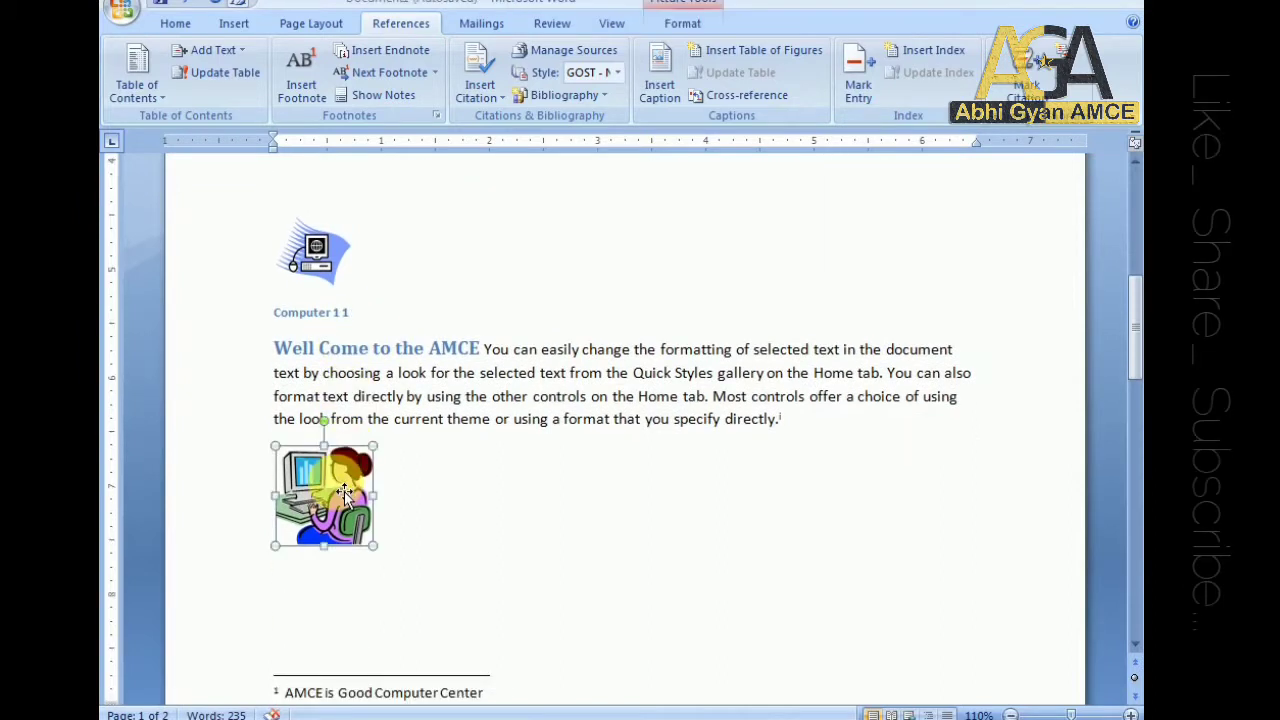
{"action": "left_click", "coordinate": [659, 86]}
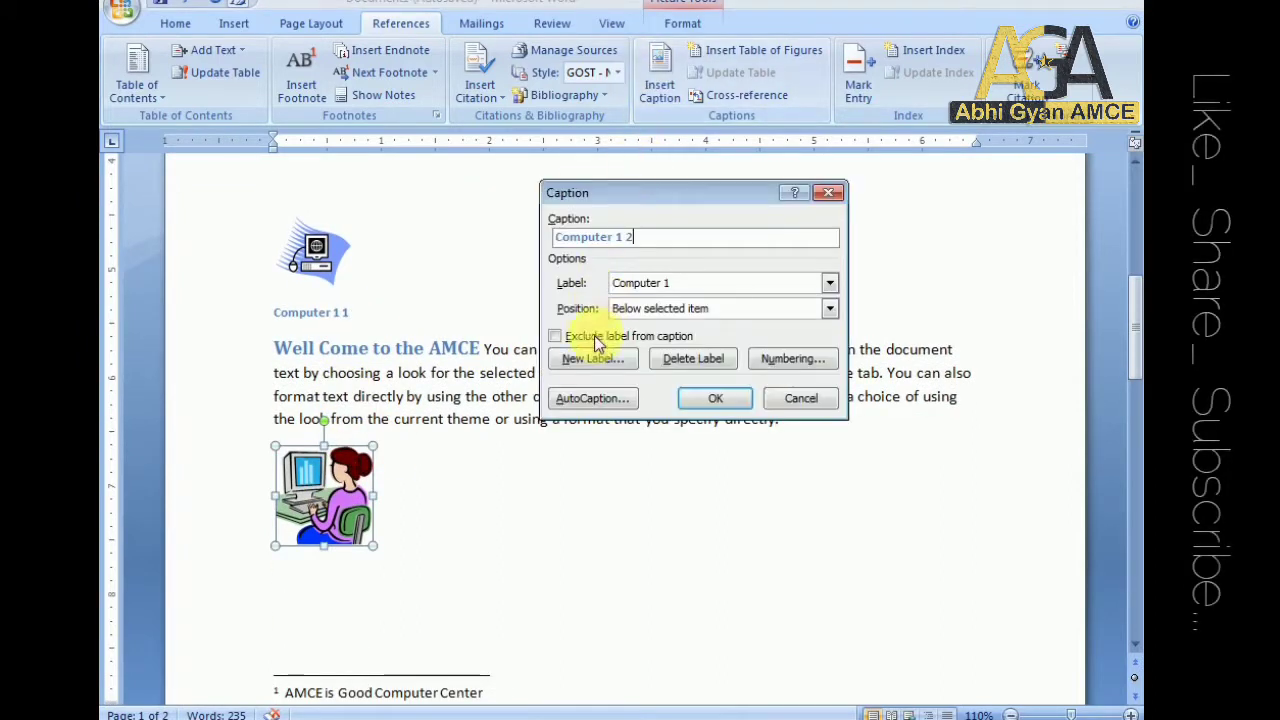
{"action": "left_click", "coordinate": [715, 398]}
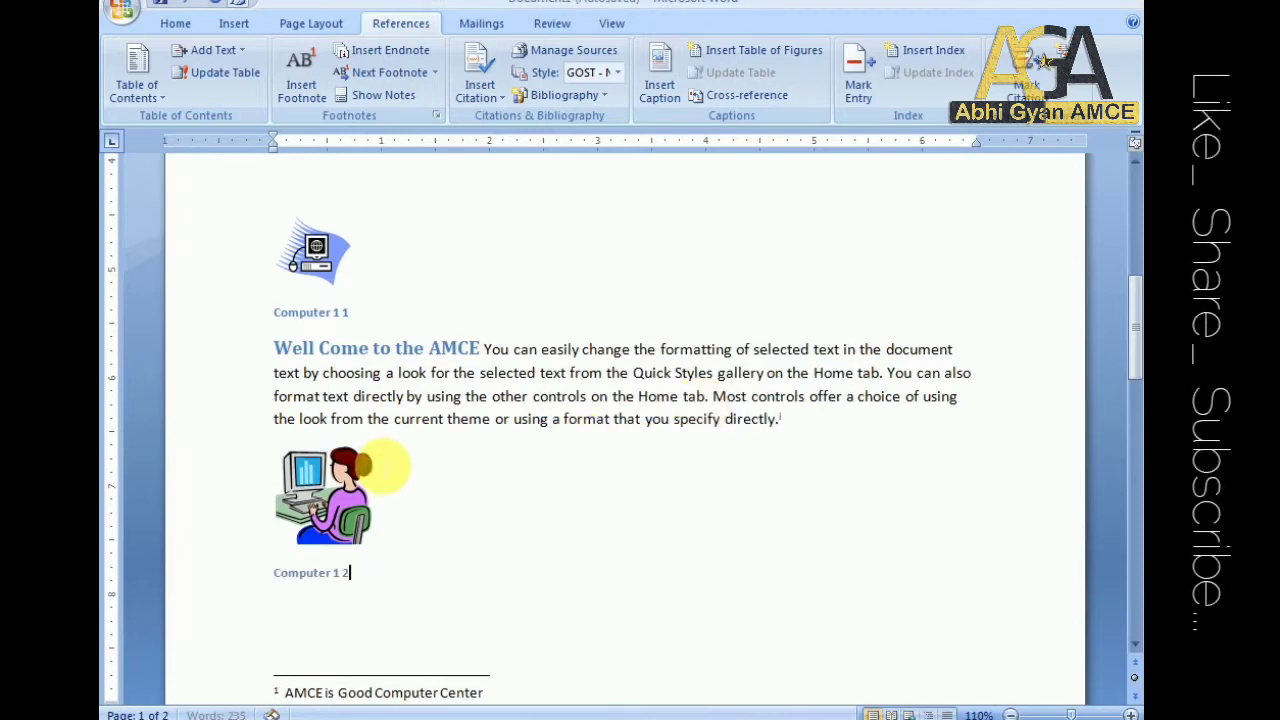
{"action": "scroll", "coordinate": [389, 460], "scroll_direction": "down", "scroll_amount": 5}
{"action": "left_click", "coordinate": [343, 585]}
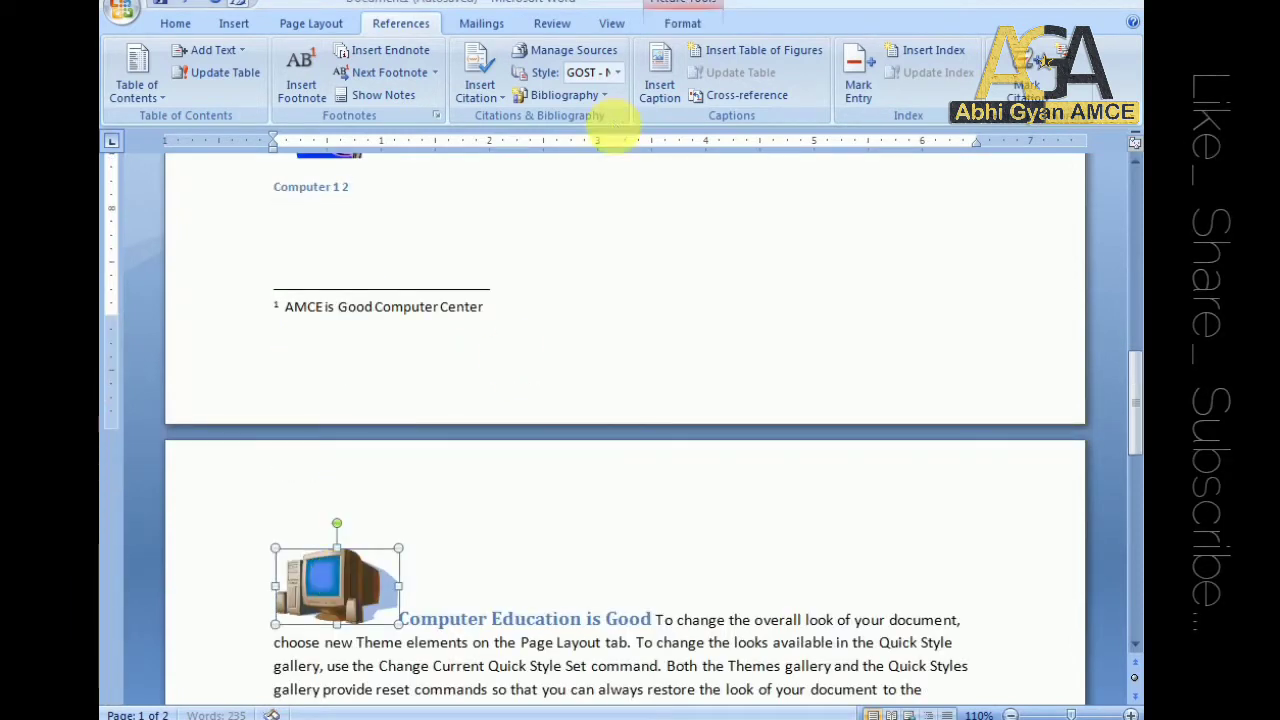
{"action": "left_click", "coordinate": [659, 86]}
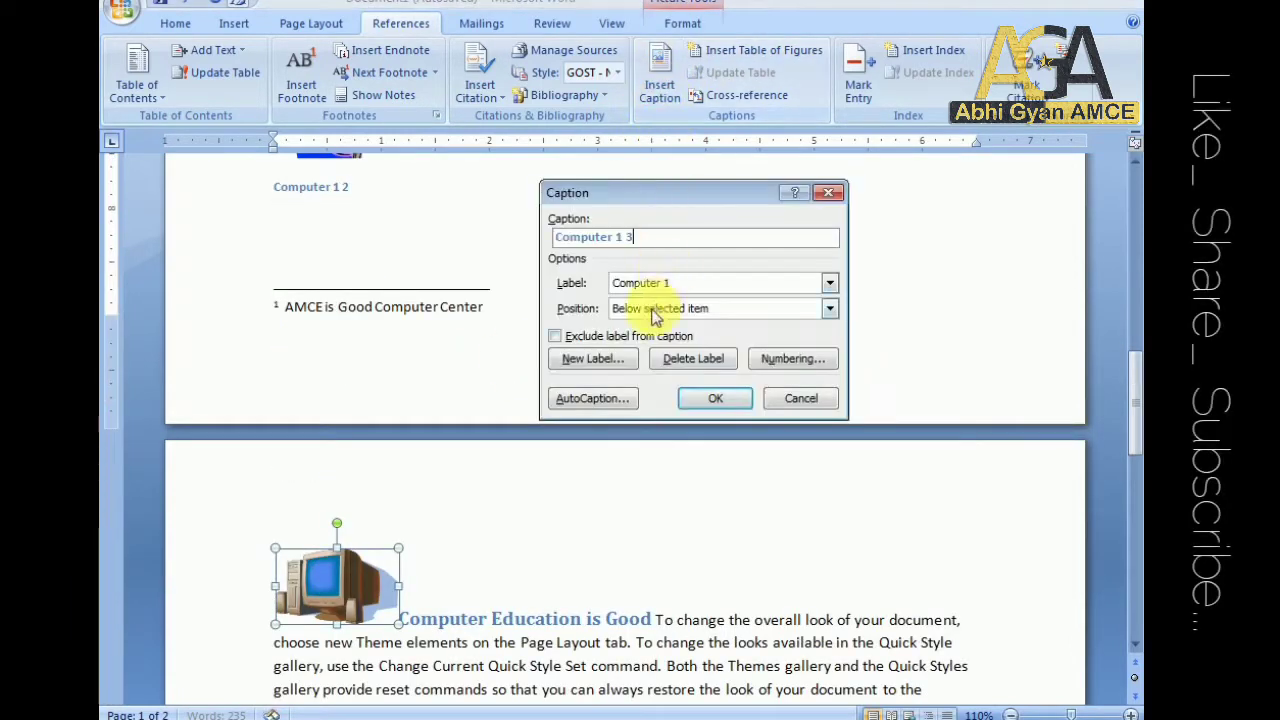
{"action": "left_click", "coordinate": [715, 398]}
{"action": "scroll", "coordinate": [480, 437], "scroll_direction": "down", "scroll_amount": 4}
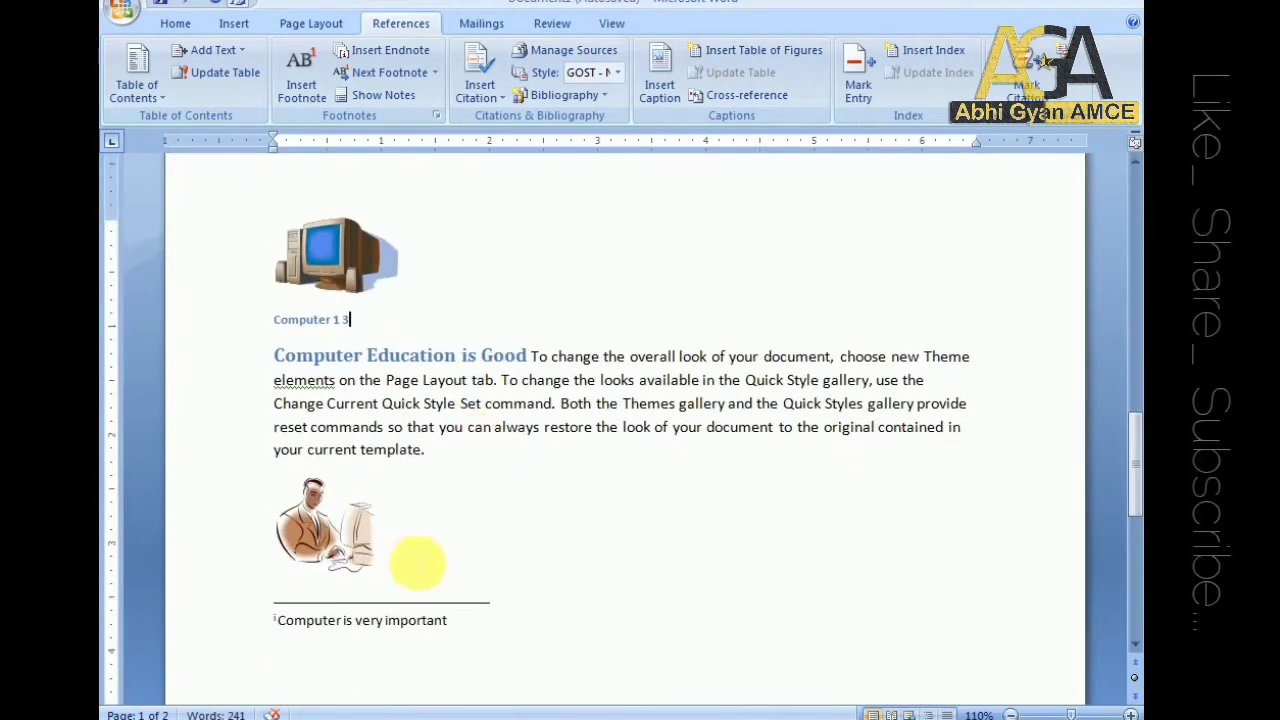
{"action": "scroll", "coordinate": [337, 550], "scroll_direction": "up", "scroll_amount": 3}
{"action": "scroll", "coordinate": [350, 550], "scroll_direction": "up", "scroll_amount": 5}
{"action": "scroll", "coordinate": [350, 545], "scroll_direction": "up", "scroll_amount": 5}
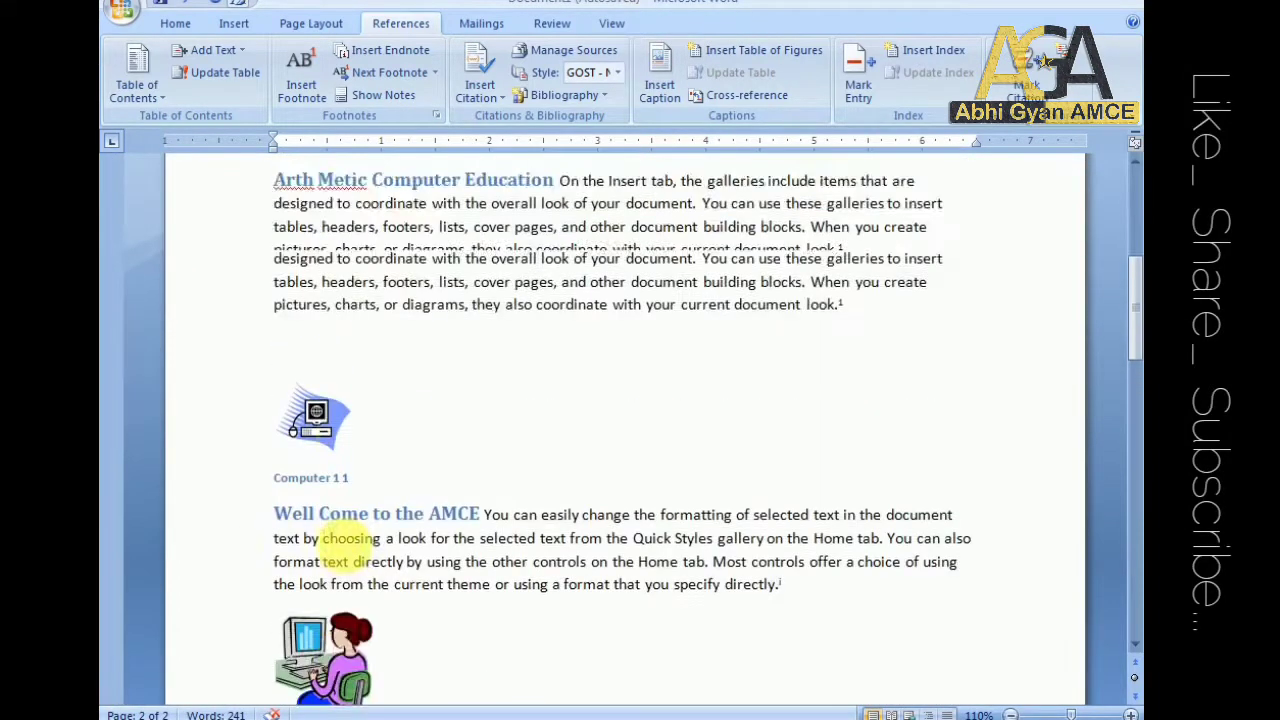
{"action": "scroll", "coordinate": [355, 545], "scroll_direction": "up", "scroll_amount": 3}
Step: Insert a Computer 1 table of figures after the first paragraph, listing Computer 1 1 to 1 3
{"action": "left_click", "coordinate": [314, 468]}
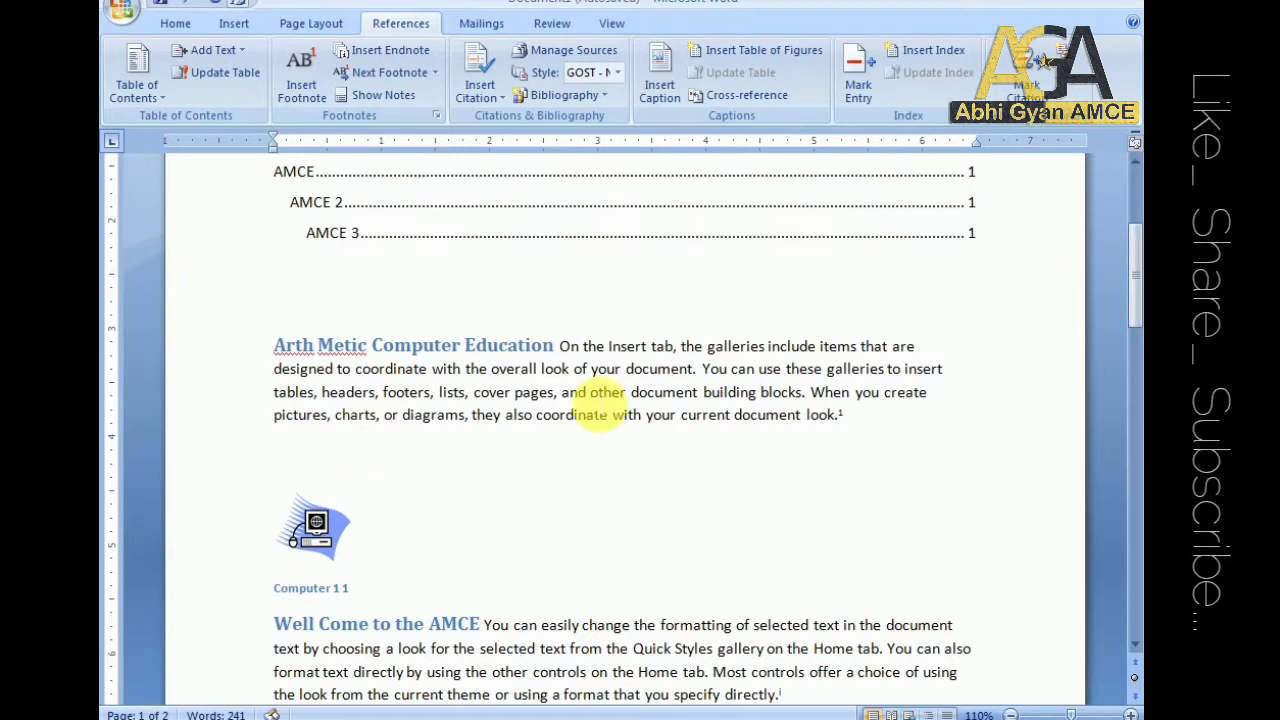
{"action": "left_click", "coordinate": [762, 62]}
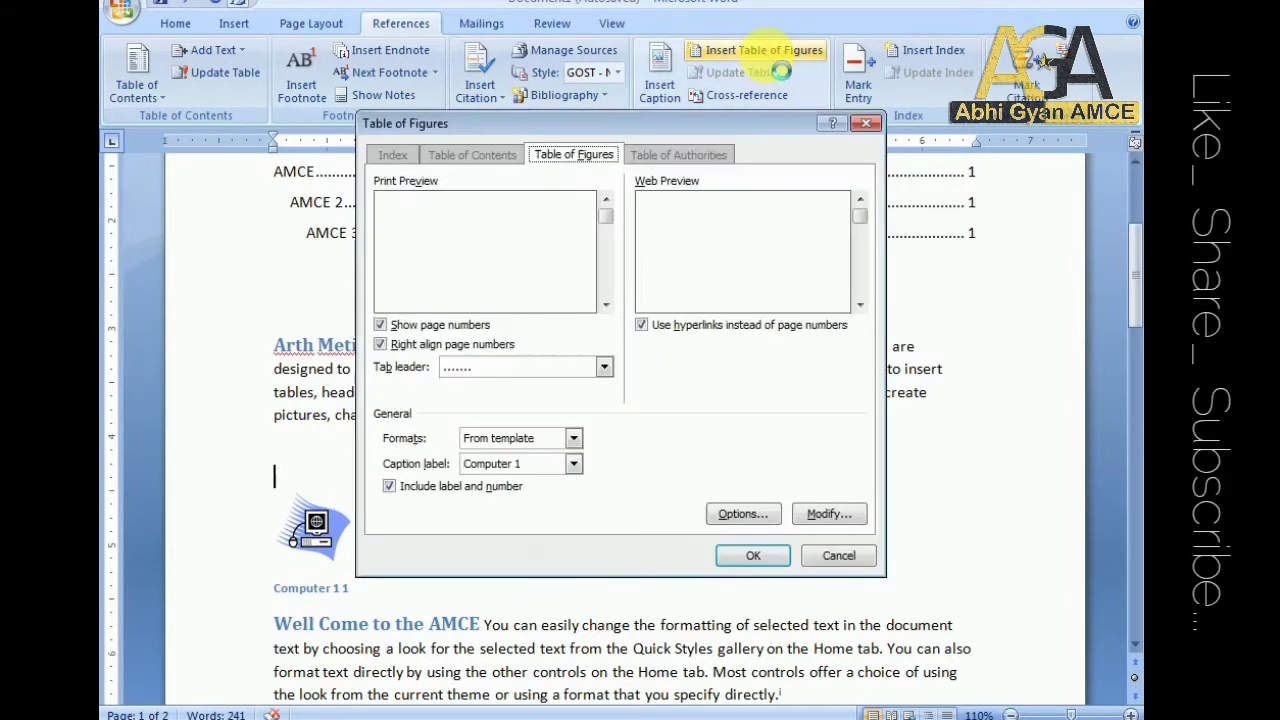
{"action": "left_click", "coordinate": [750, 553]}
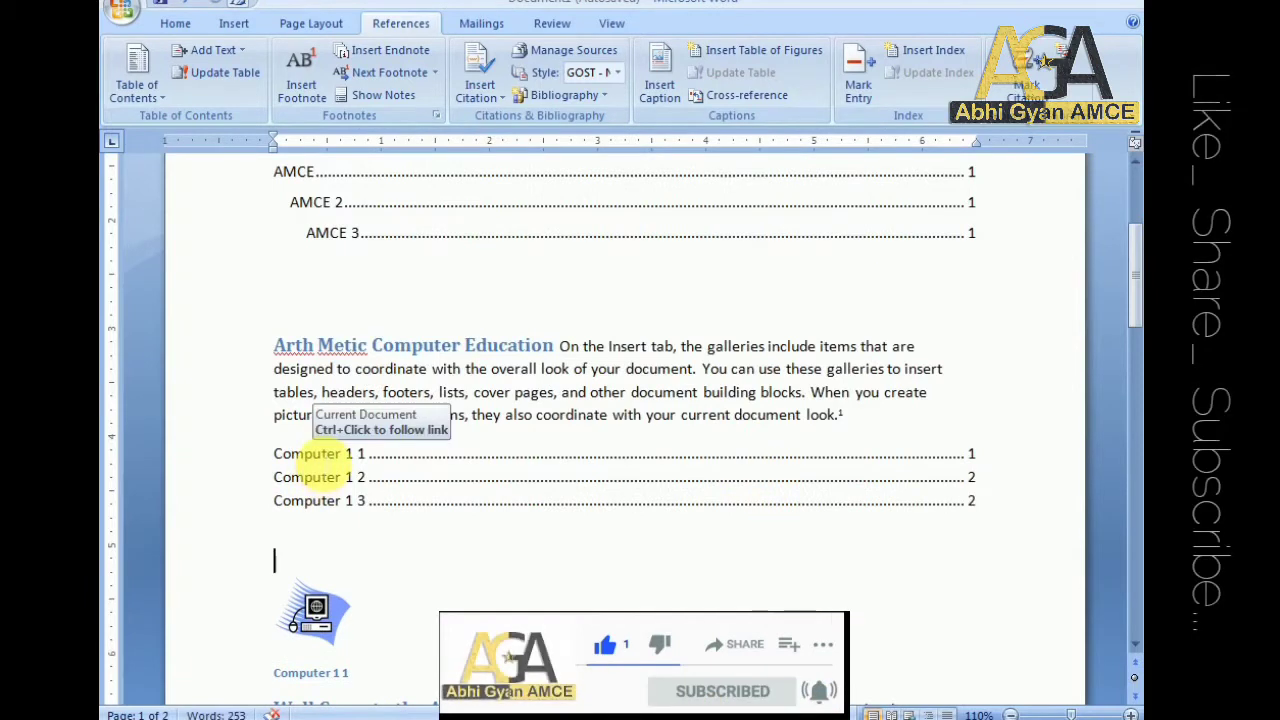
{"action": "left_click", "coordinate": [330, 474]}
{"action": "scroll", "coordinate": [323, 463], "scroll_direction": "down", "scroll_amount": 6}
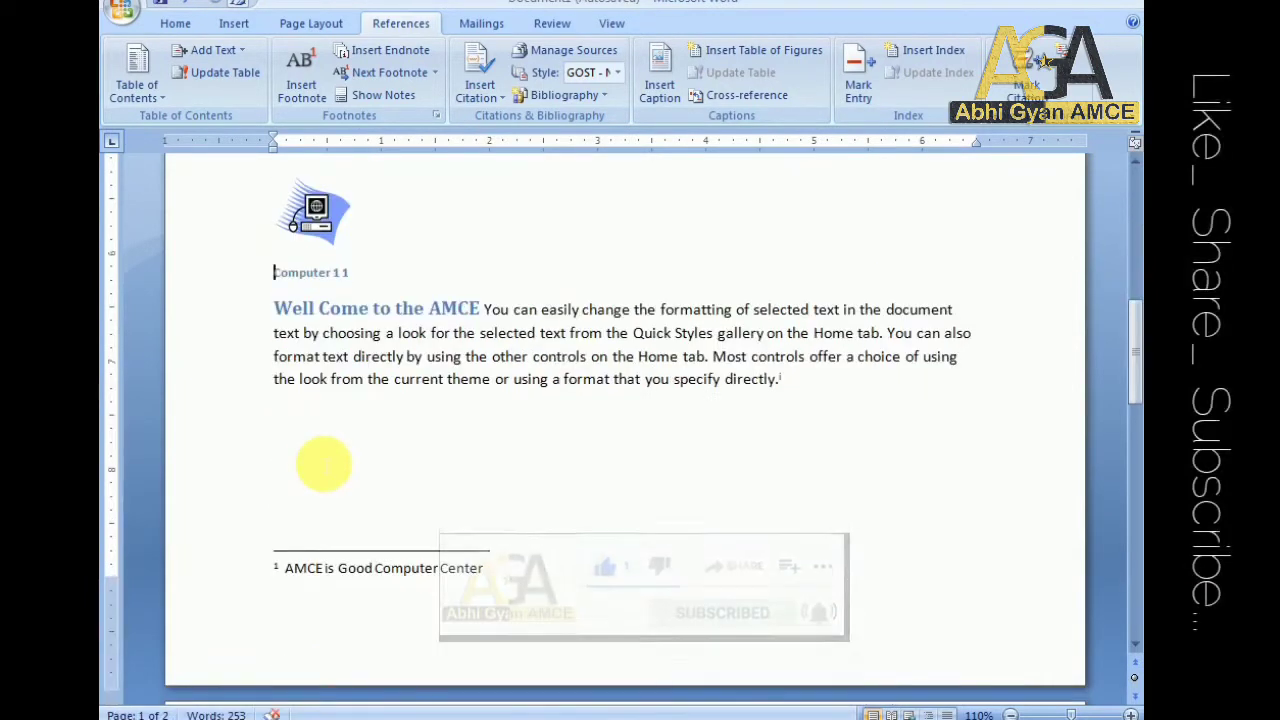
{"action": "scroll", "coordinate": [323, 463], "scroll_direction": "up", "scroll_amount": 3}
{"action": "left_click", "coordinate": [325, 338]}
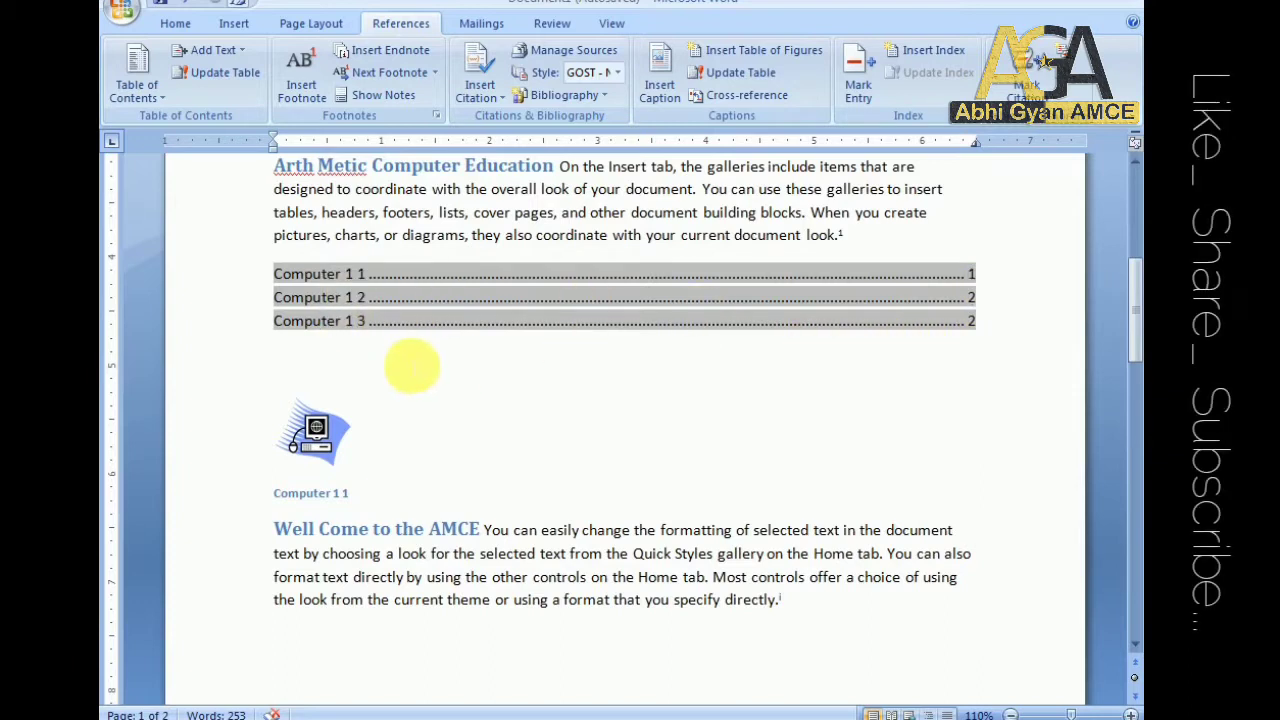
{"action": "scroll", "coordinate": [420, 367], "scroll_direction": "down", "scroll_amount": 5}
{"action": "scroll", "coordinate": [428, 367], "scroll_direction": "down", "scroll_amount": 8}
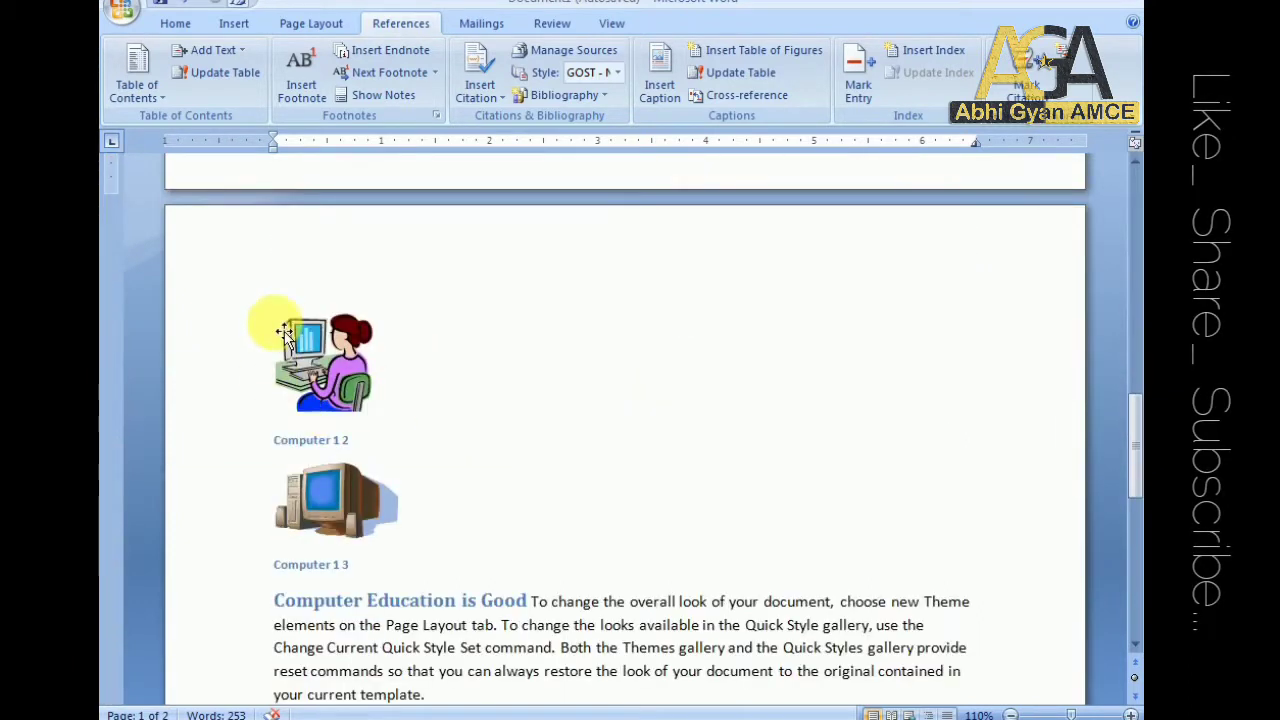
Step: Push the next picture onto a new page with a page break and update the table of figures
{"action": "left_click", "coordinate": [285, 305]}
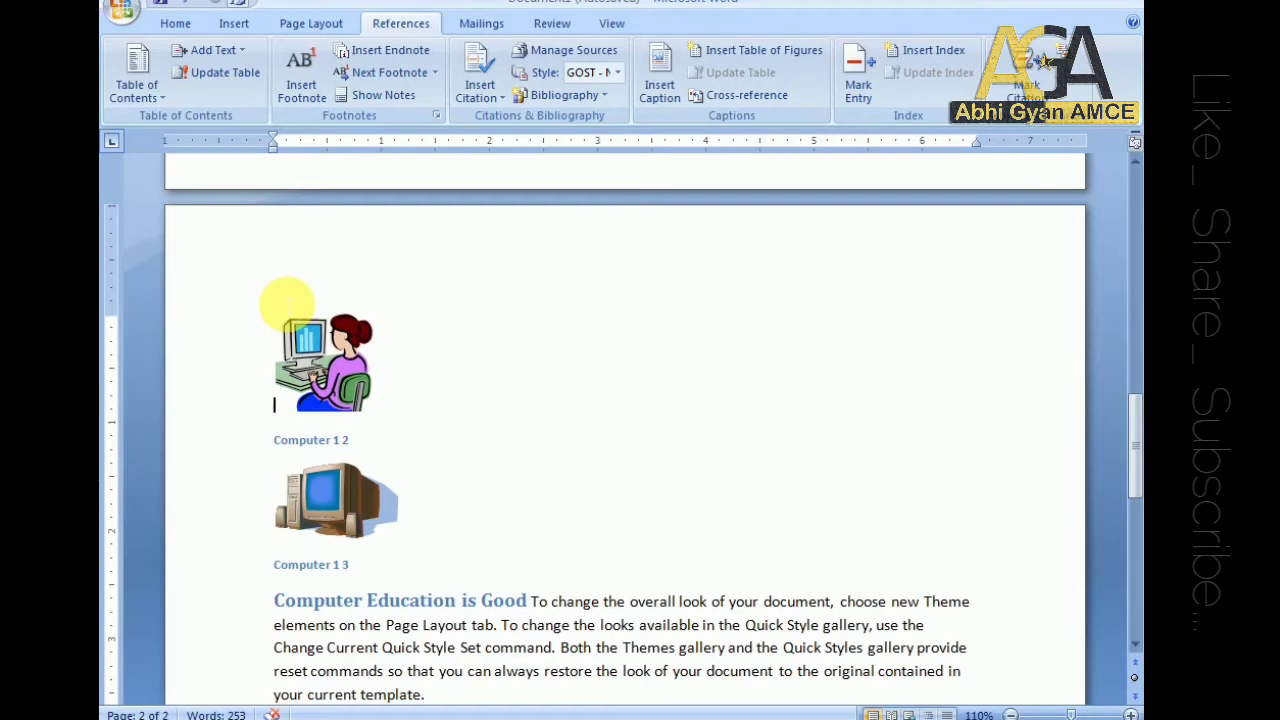
{"action": "key", "text": "ctrl+Return"}
{"action": "key", "text": "ctrl+Return"}
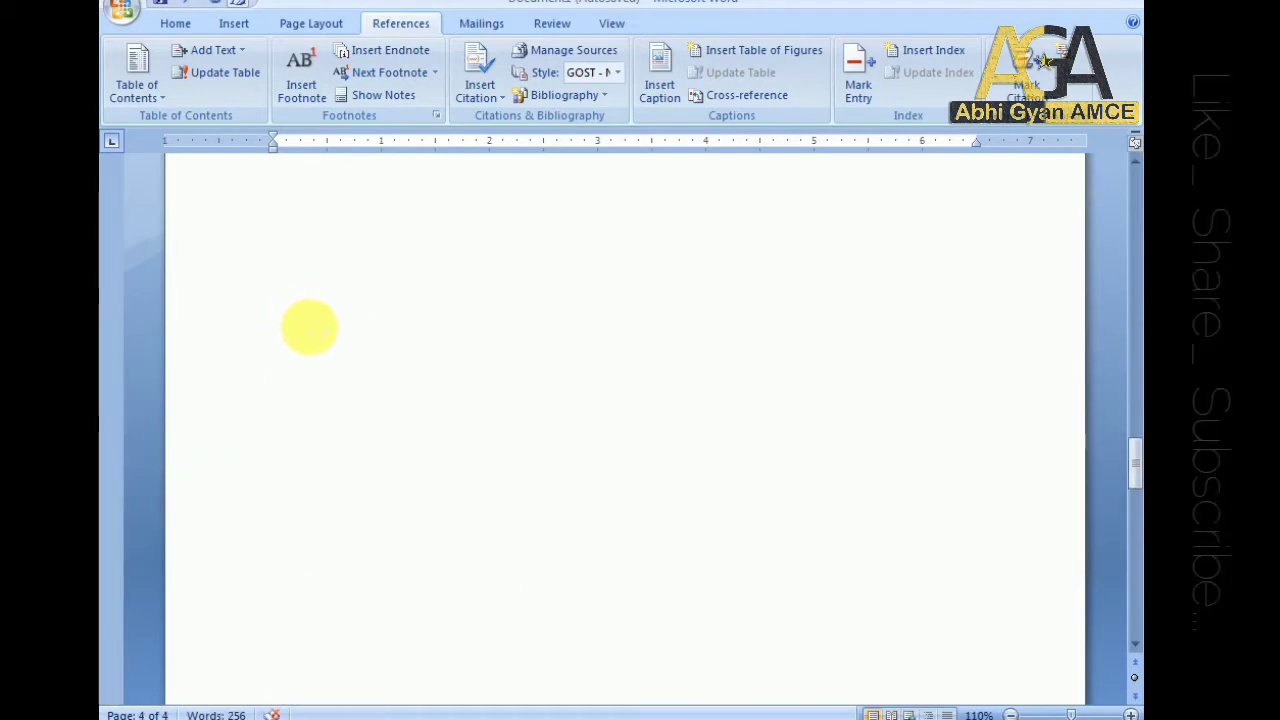
{"action": "scroll", "coordinate": [309, 326], "scroll_direction": "up", "scroll_amount": 3}
{"action": "scroll", "coordinate": [334, 357], "scroll_direction": "up", "scroll_amount": 5}
{"action": "scroll", "coordinate": [343, 363], "scroll_direction": "up", "scroll_amount": 3}
{"action": "scroll", "coordinate": [351, 374], "scroll_direction": "up", "scroll_amount": 3}
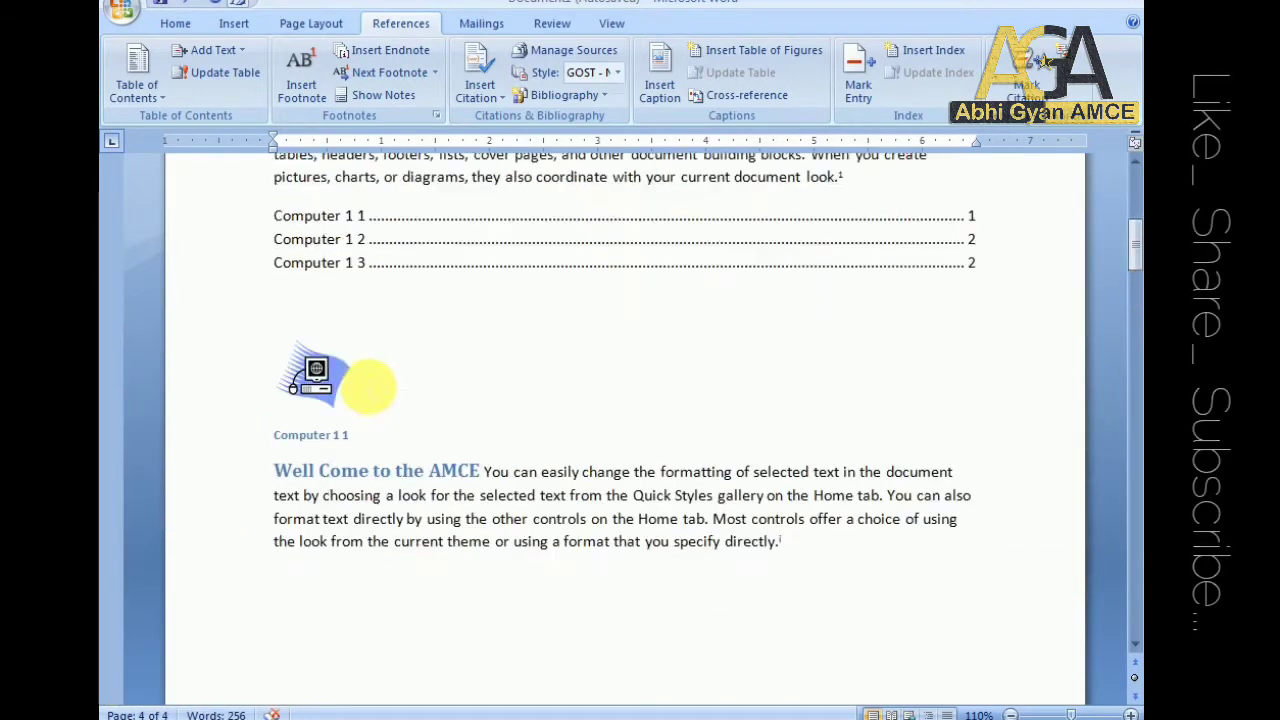
{"action": "scroll", "coordinate": [370, 385], "scroll_direction": "up", "scroll_amount": 5}
{"action": "left_click", "coordinate": [352, 491]}
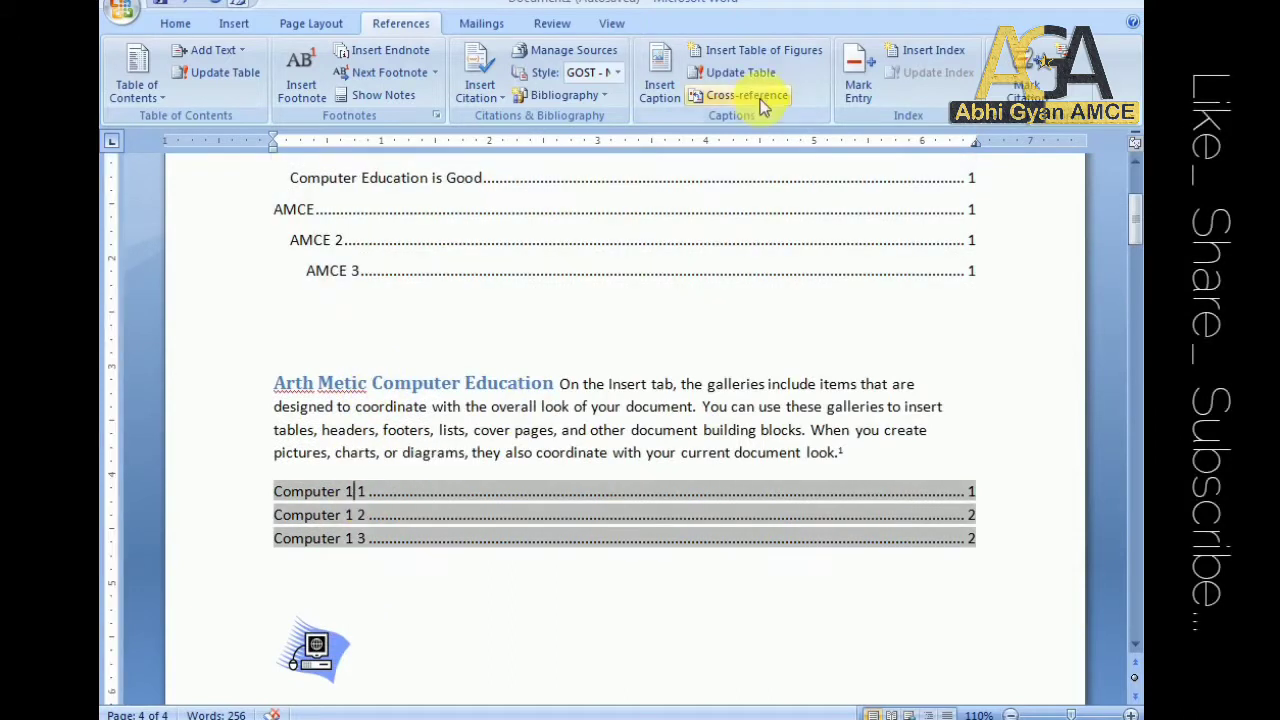
{"action": "left_click", "coordinate": [738, 73]}
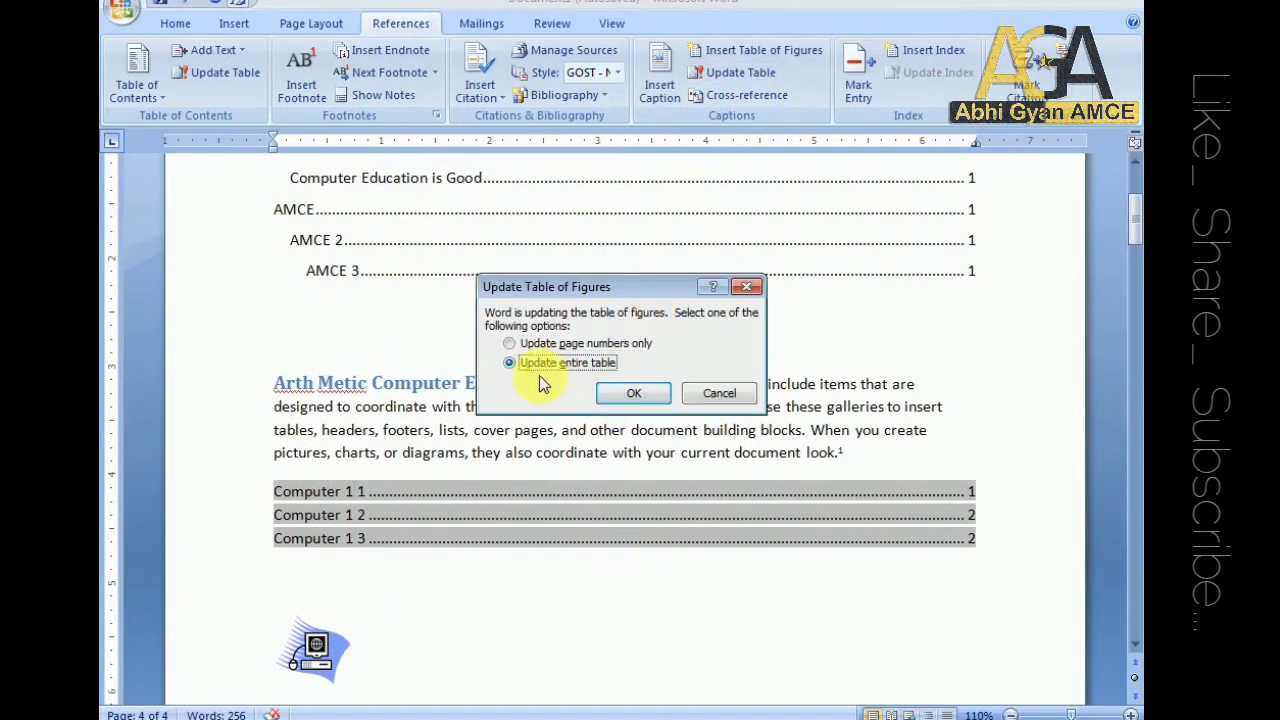
{"action": "left_click", "coordinate": [636, 394]}
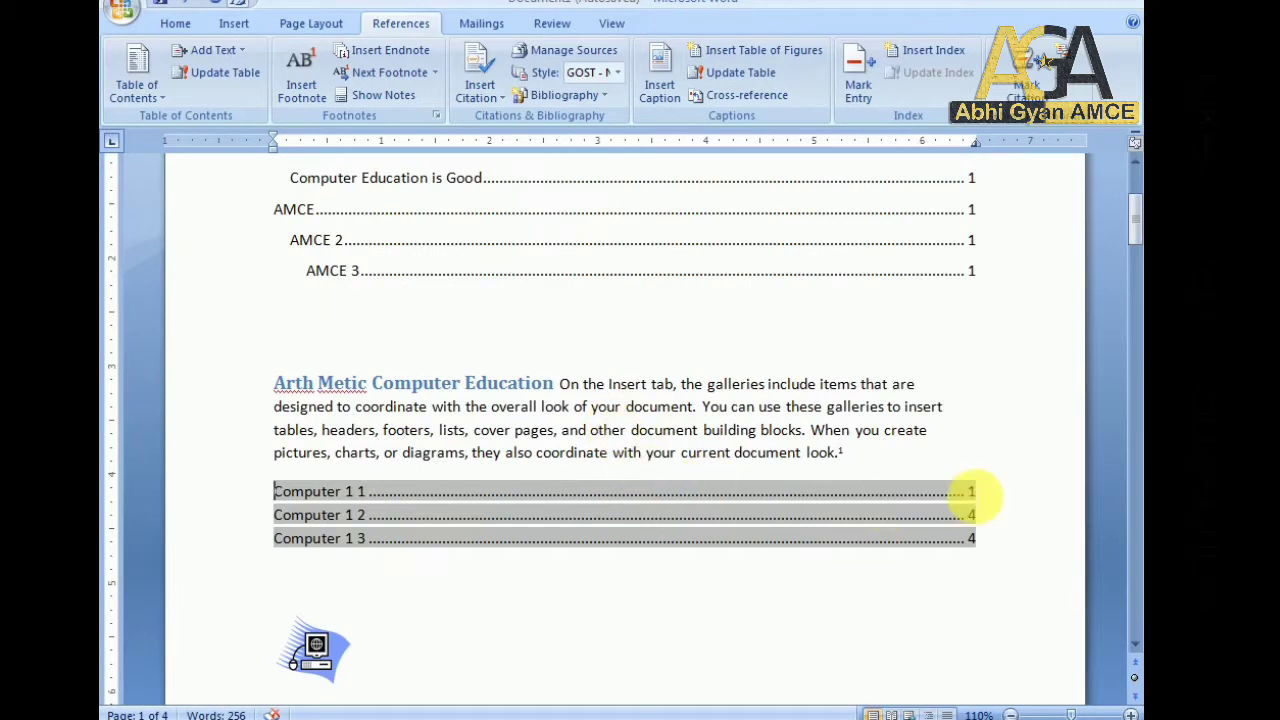
{"action": "scroll", "coordinate": [555, 580], "scroll_direction": "down", "scroll_amount": 5}
{"action": "scroll", "coordinate": [531, 497], "scroll_direction": "down", "scroll_amount": 4}
{"action": "scroll", "coordinate": [537, 503], "scroll_direction": "down", "scroll_amount": 4}
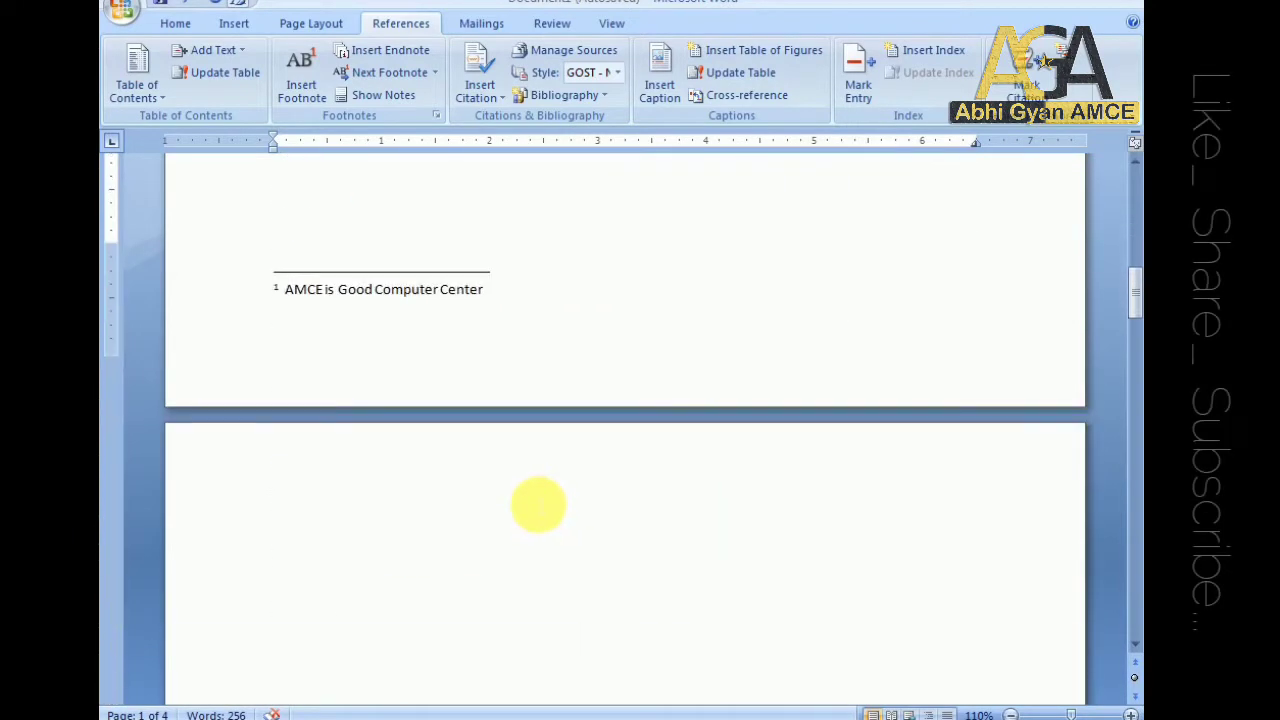
{"action": "scroll", "coordinate": [537, 503], "scroll_direction": "up", "scroll_amount": 7}
{"action": "scroll", "coordinate": [968, 375], "scroll_direction": "up", "scroll_amount": 3}
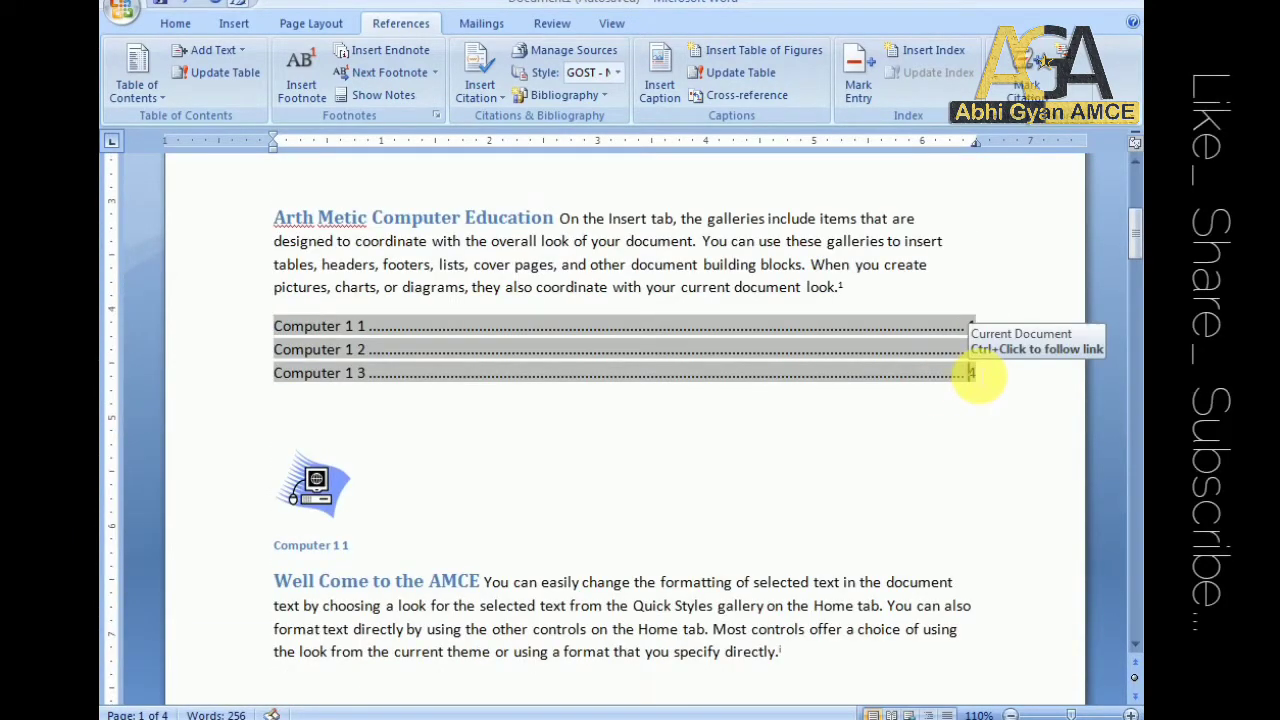
Step: Follow the Computer 1 3 entry to its figure and remove the page break above it
{"action": "left_click", "coordinate": [978, 376], "text": "ctrl"}
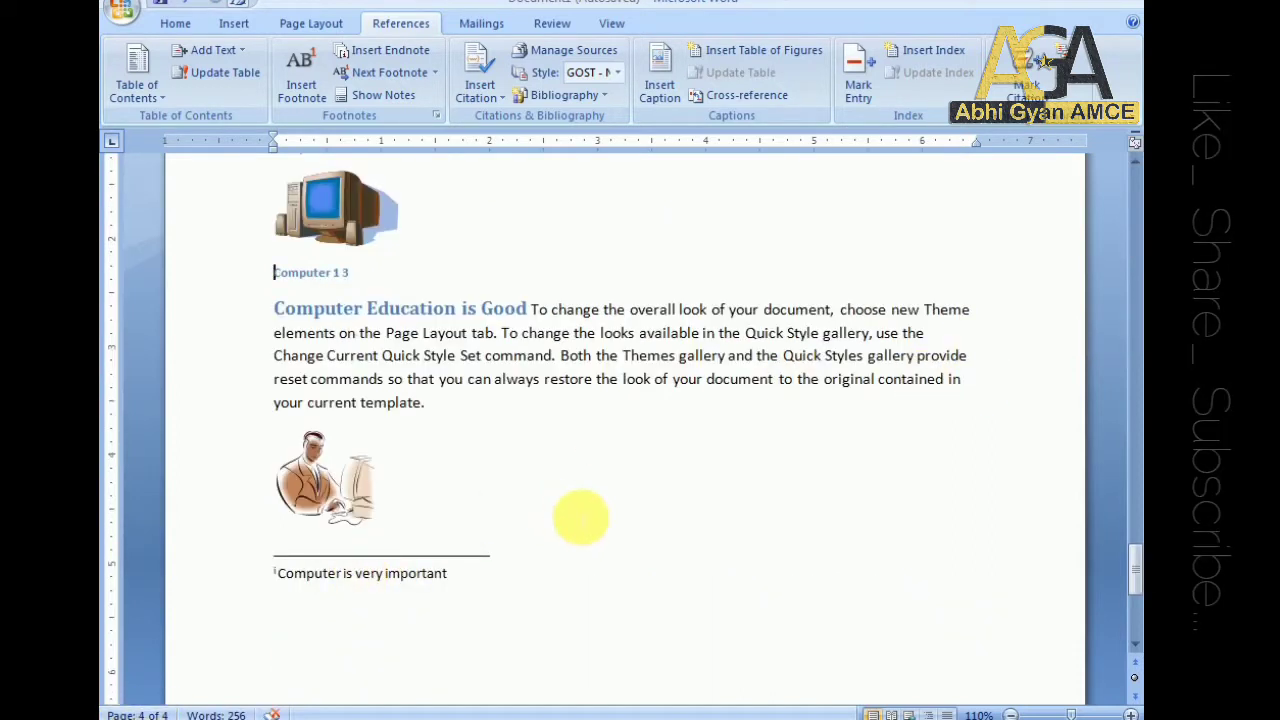
{"action": "scroll", "coordinate": [575, 510], "scroll_direction": "up", "scroll_amount": 5}
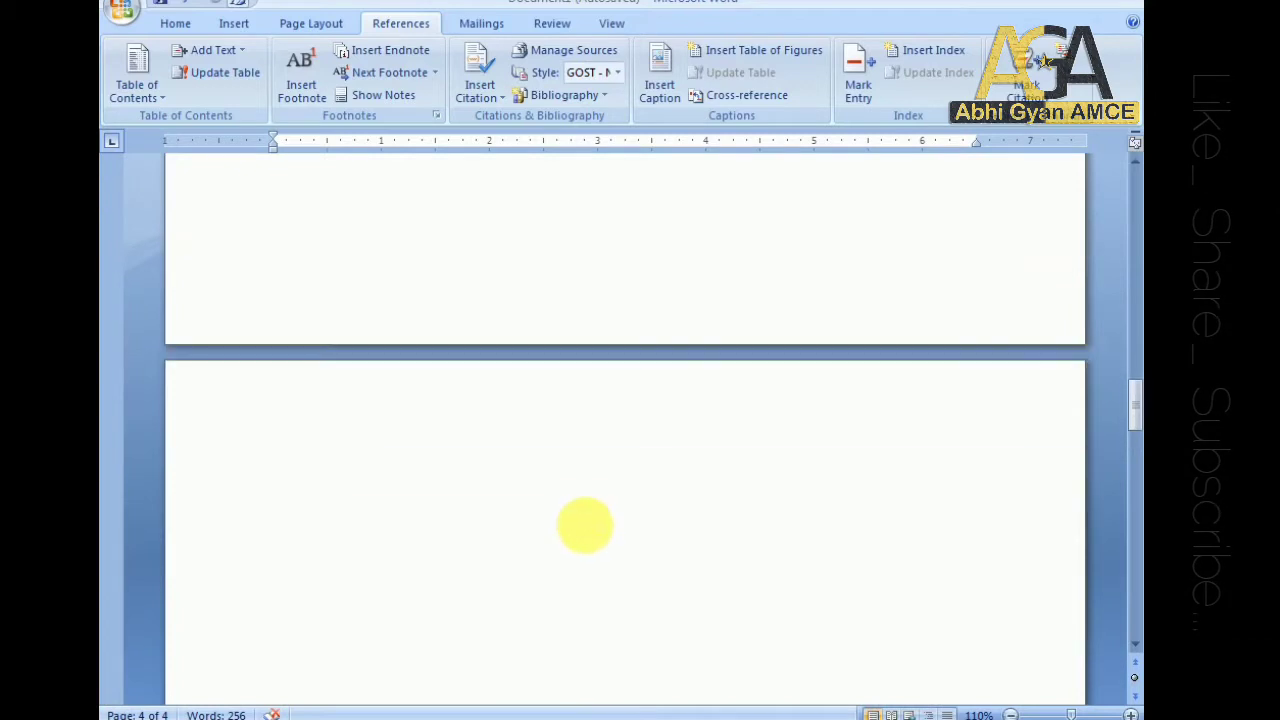
{"action": "scroll", "coordinate": [592, 531], "scroll_direction": "up", "scroll_amount": 5}
{"action": "scroll", "coordinate": [594, 534], "scroll_direction": "up", "scroll_amount": 3}
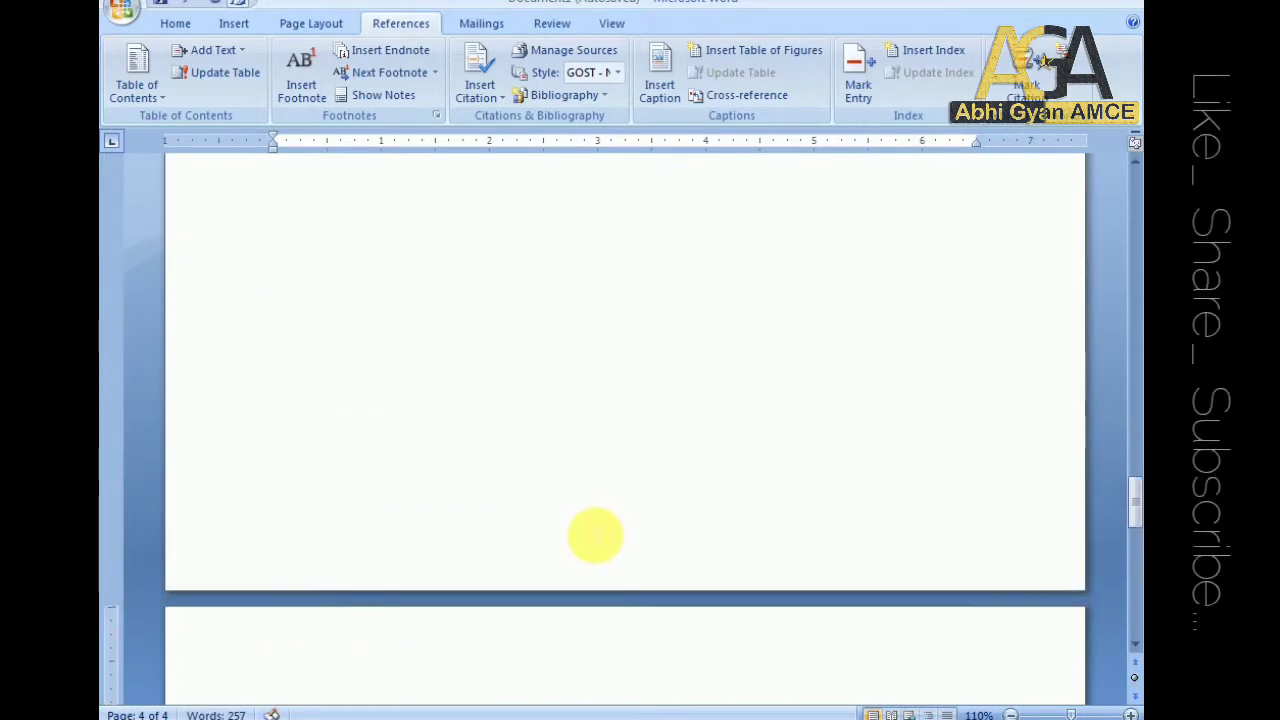
{"action": "scroll", "coordinate": [595, 537], "scroll_direction": "down", "scroll_amount": 8}
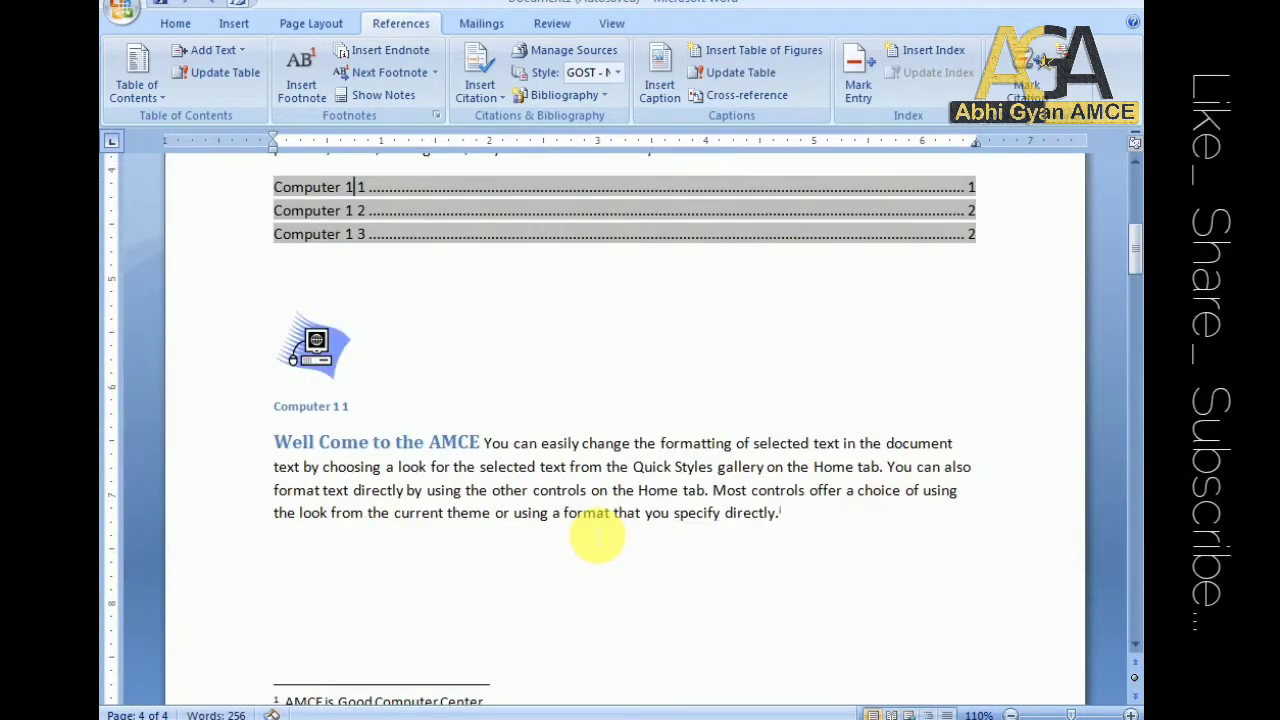
{"action": "scroll", "coordinate": [598, 537], "scroll_direction": "down", "scroll_amount": 5}
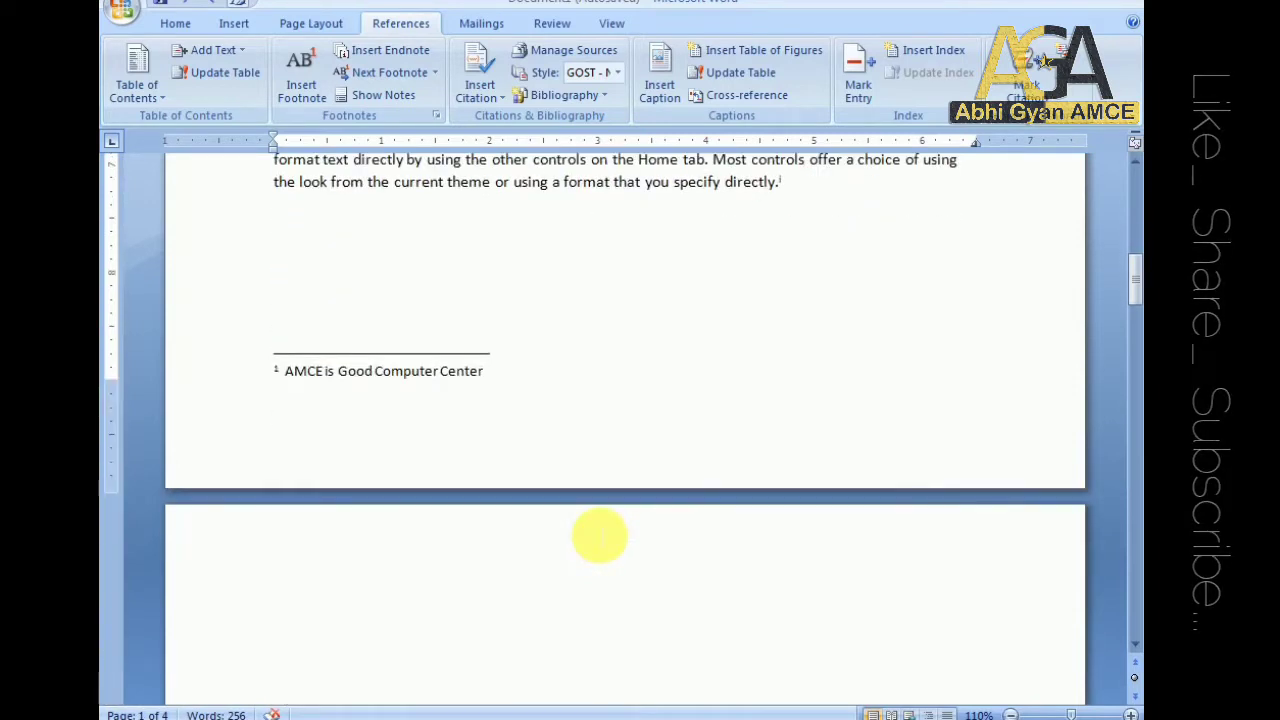
{"action": "key", "text": "BackSpace"}
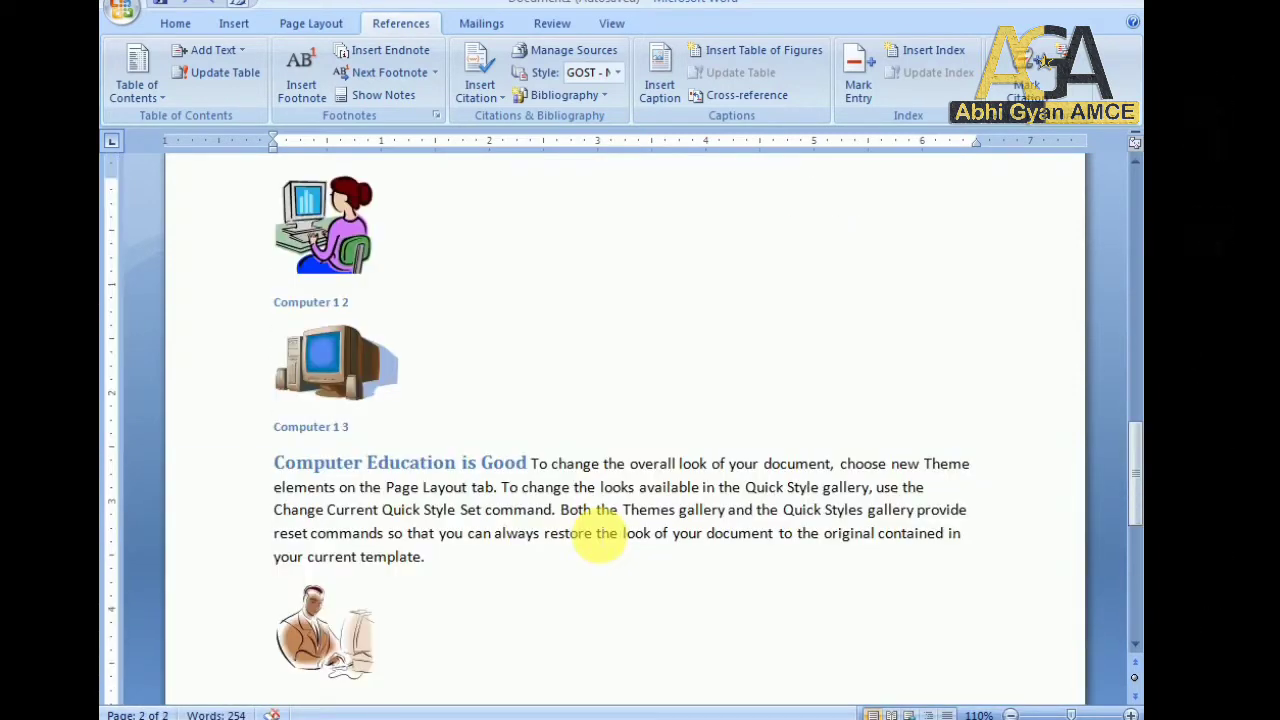
Step: Rebuild the entire table of figures so its page numbers match the new layout
{"action": "scroll", "coordinate": [598, 537], "scroll_direction": "up", "scroll_amount": 6}
{"action": "scroll", "coordinate": [598, 537], "scroll_direction": "up", "scroll_amount": 1}
{"action": "scroll", "coordinate": [598, 537], "scroll_direction": "up", "scroll_amount": 3}
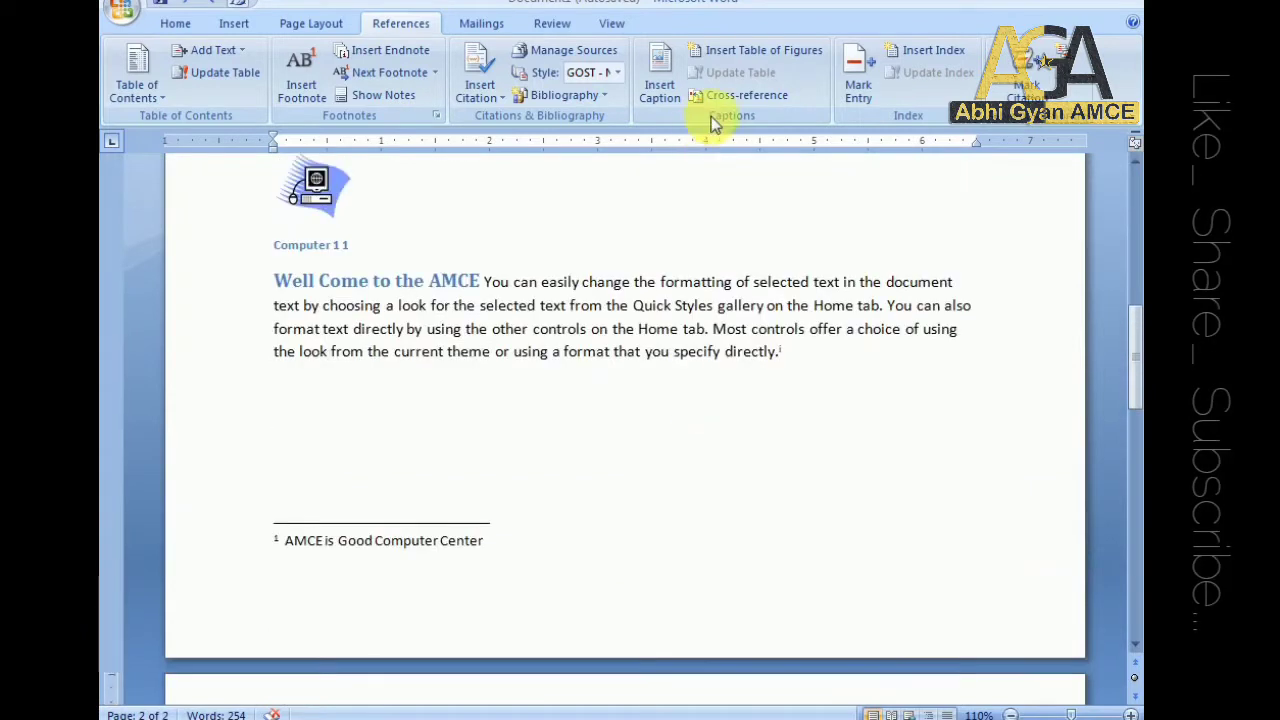
{"action": "scroll", "coordinate": [476, 316], "scroll_direction": "up", "scroll_amount": 2}
{"action": "scroll", "coordinate": [476, 316], "scroll_direction": "up", "scroll_amount": 2}
{"action": "left_click", "coordinate": [371, 290]}
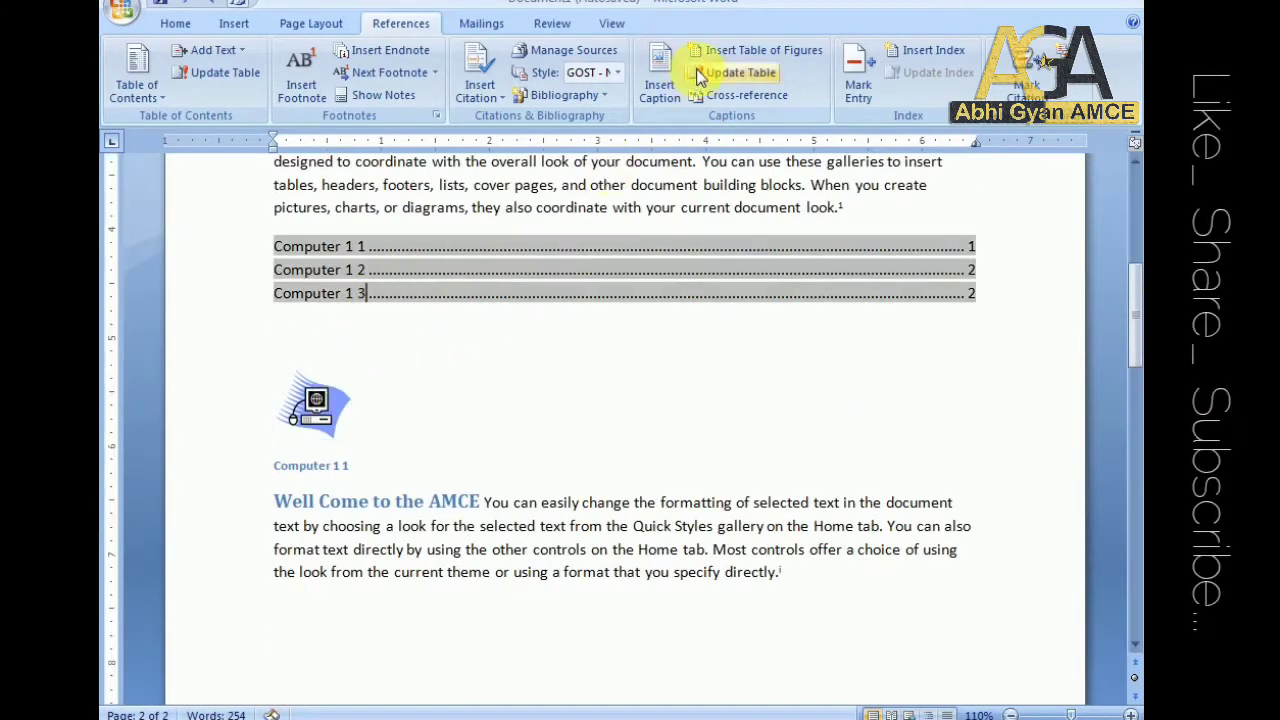
{"action": "left_click", "coordinate": [734, 75]}
{"action": "left_click", "coordinate": [560, 364]}
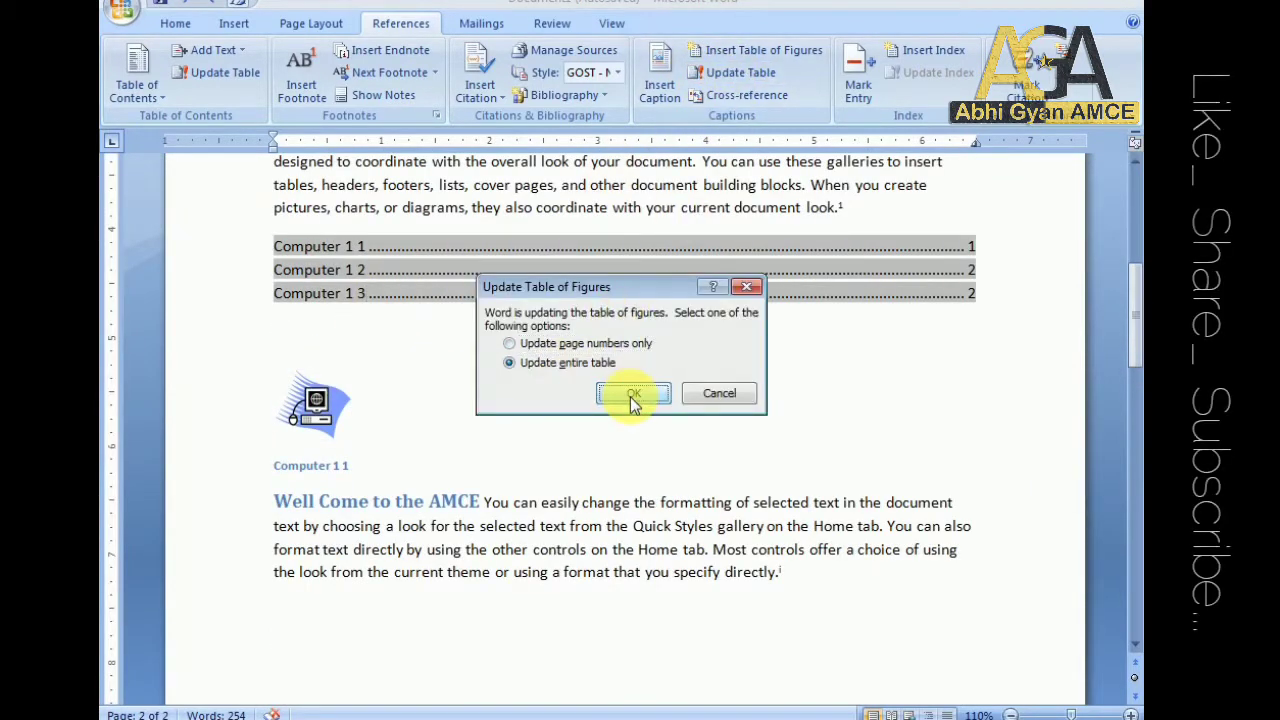
{"action": "left_click", "coordinate": [629, 394]}
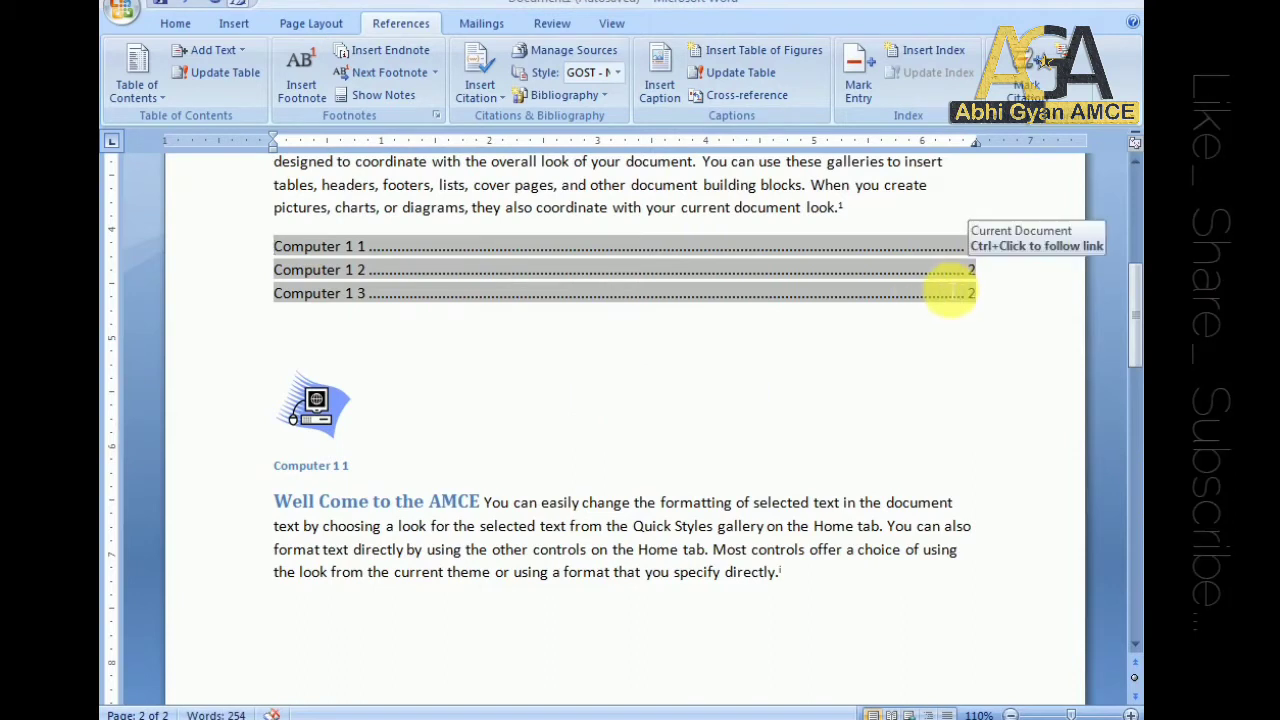
Step: Insert cross-references to the Computer 1 1, 1 2 and 1 3 captions
{"action": "left_click", "coordinate": [740, 95]}
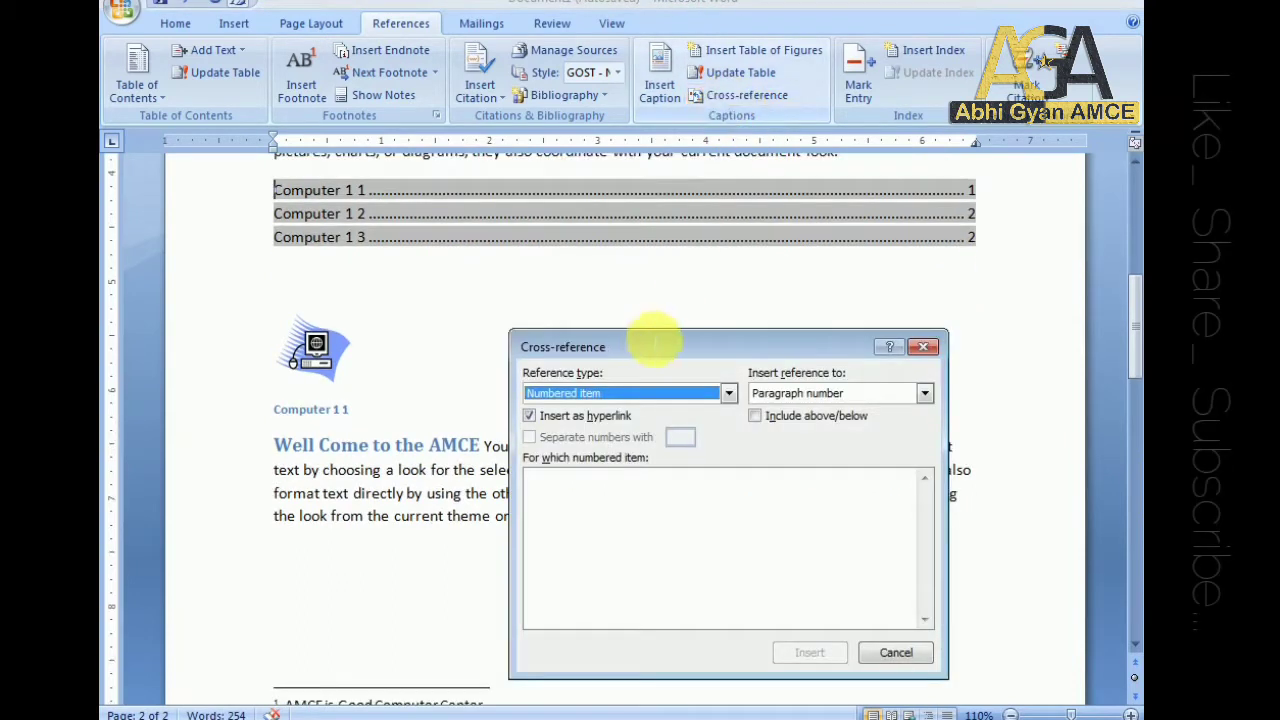
{"action": "left_click", "coordinate": [731, 394]}
{"action": "scroll", "coordinate": [640, 436], "scroll_direction": "down", "scroll_amount": 1}
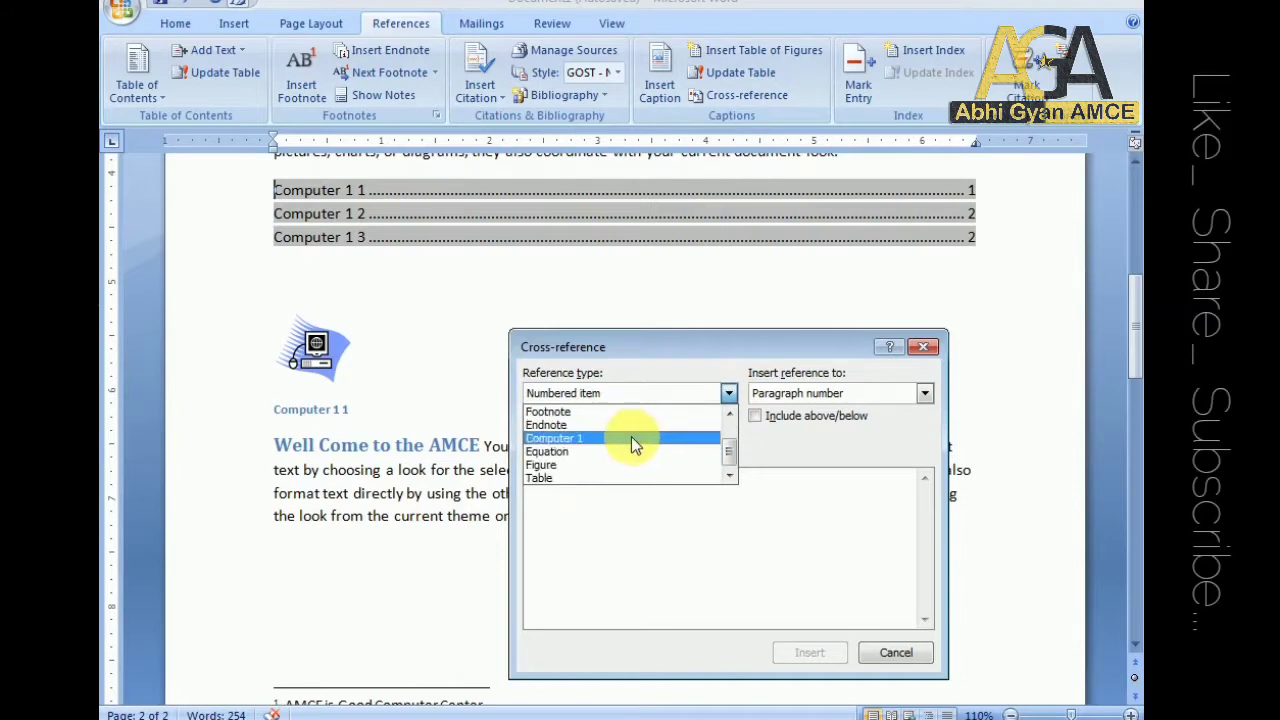
{"action": "scroll", "coordinate": [543, 466], "scroll_direction": "up", "scroll_amount": 1}
{"action": "left_click", "coordinate": [550, 451]}
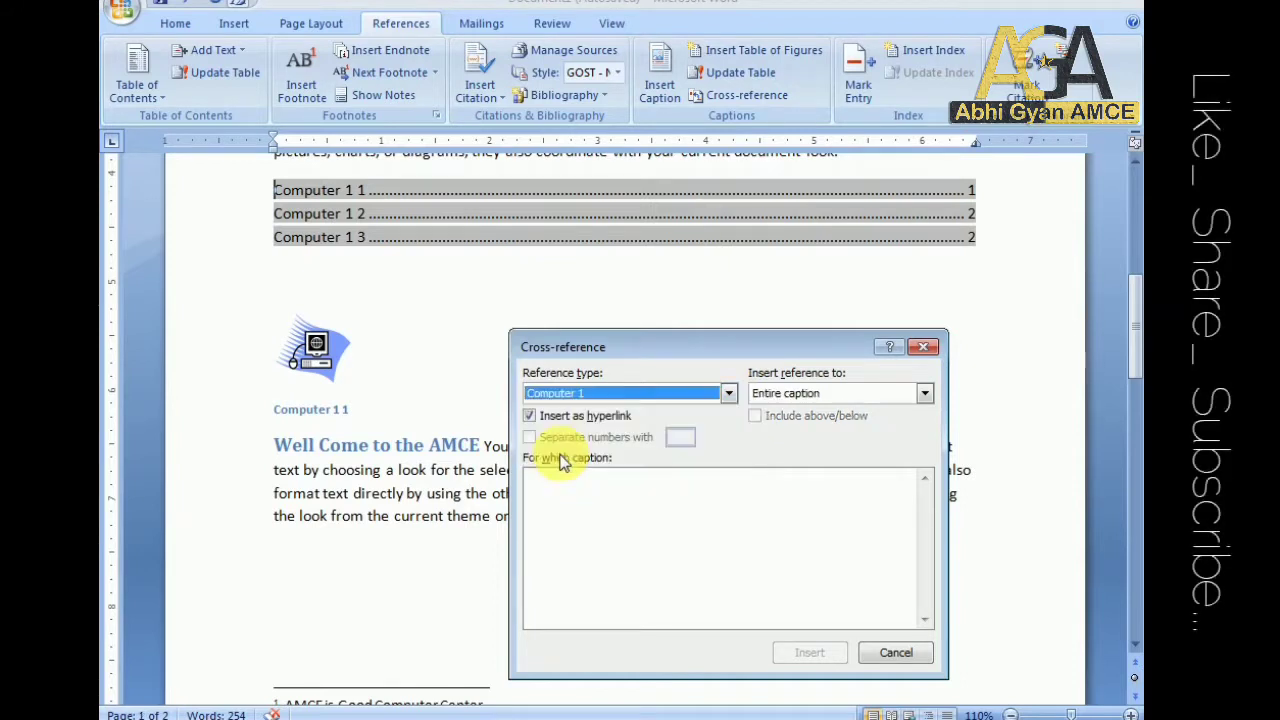
{"action": "left_click", "coordinate": [810, 652]}
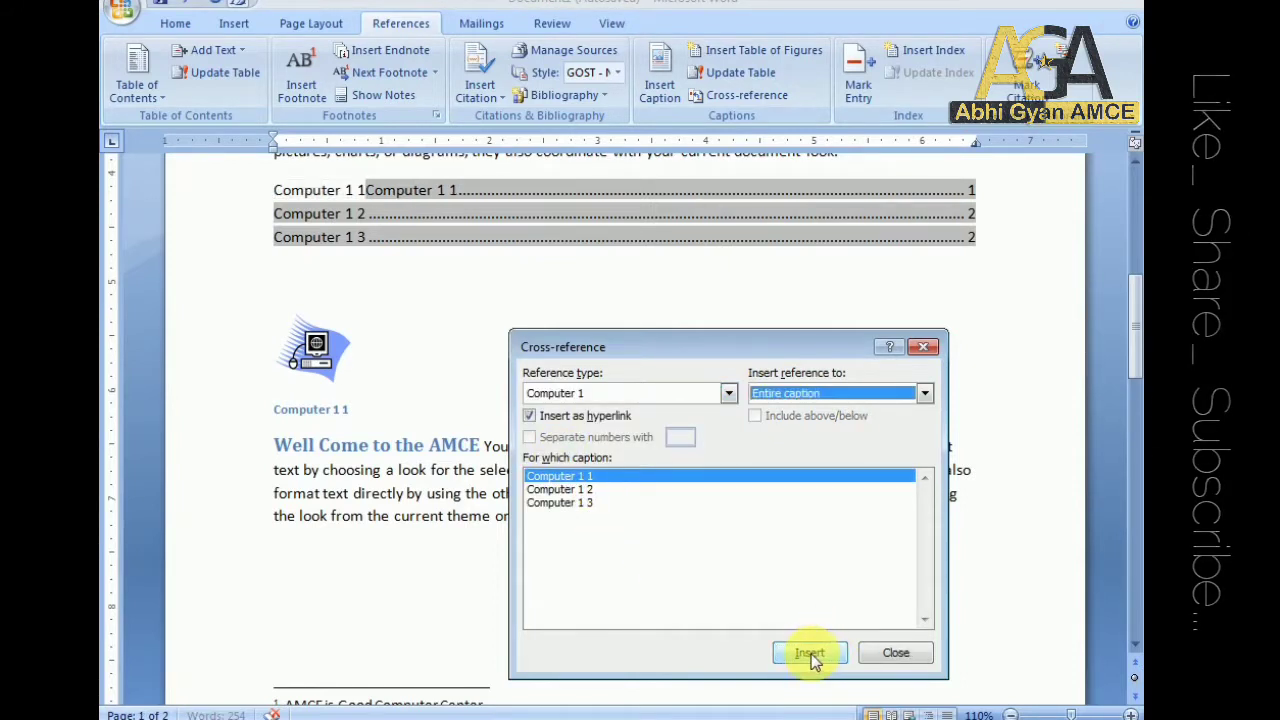
{"action": "left_click", "coordinate": [556, 489]}
{"action": "left_click", "coordinate": [810, 652]}
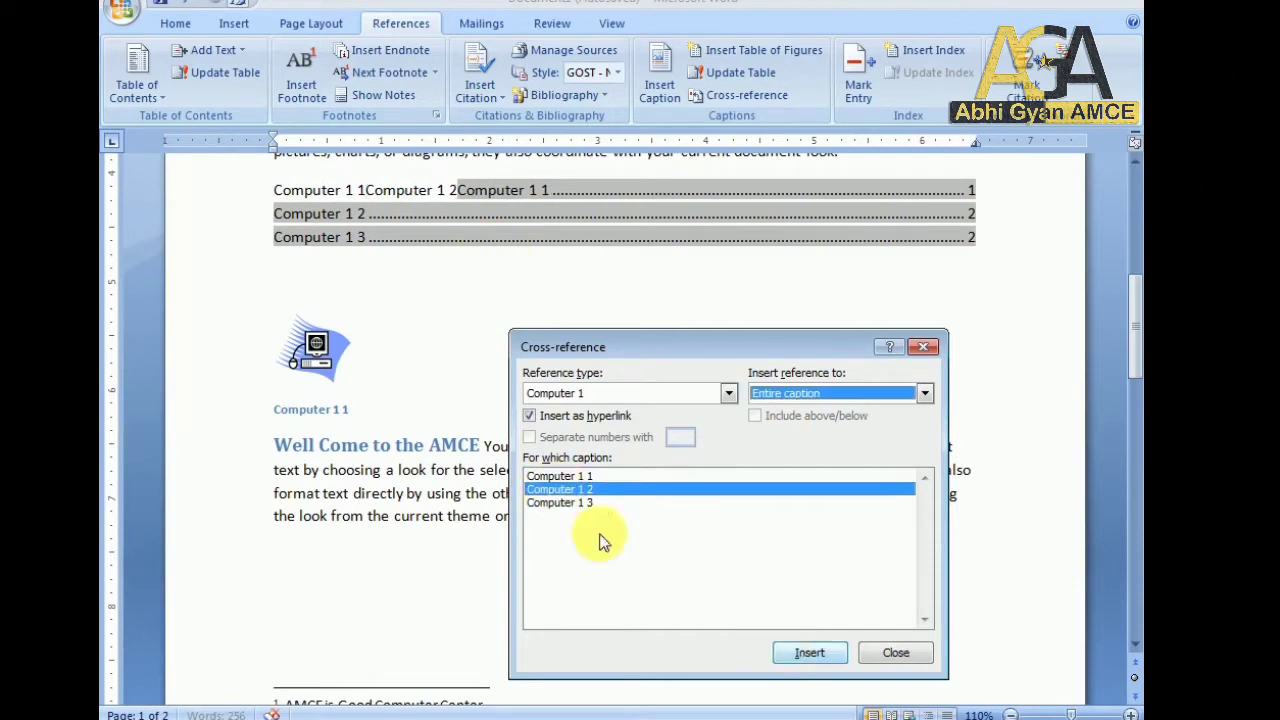
{"action": "left_click", "coordinate": [575, 503]}
{"action": "left_click", "coordinate": [810, 652]}
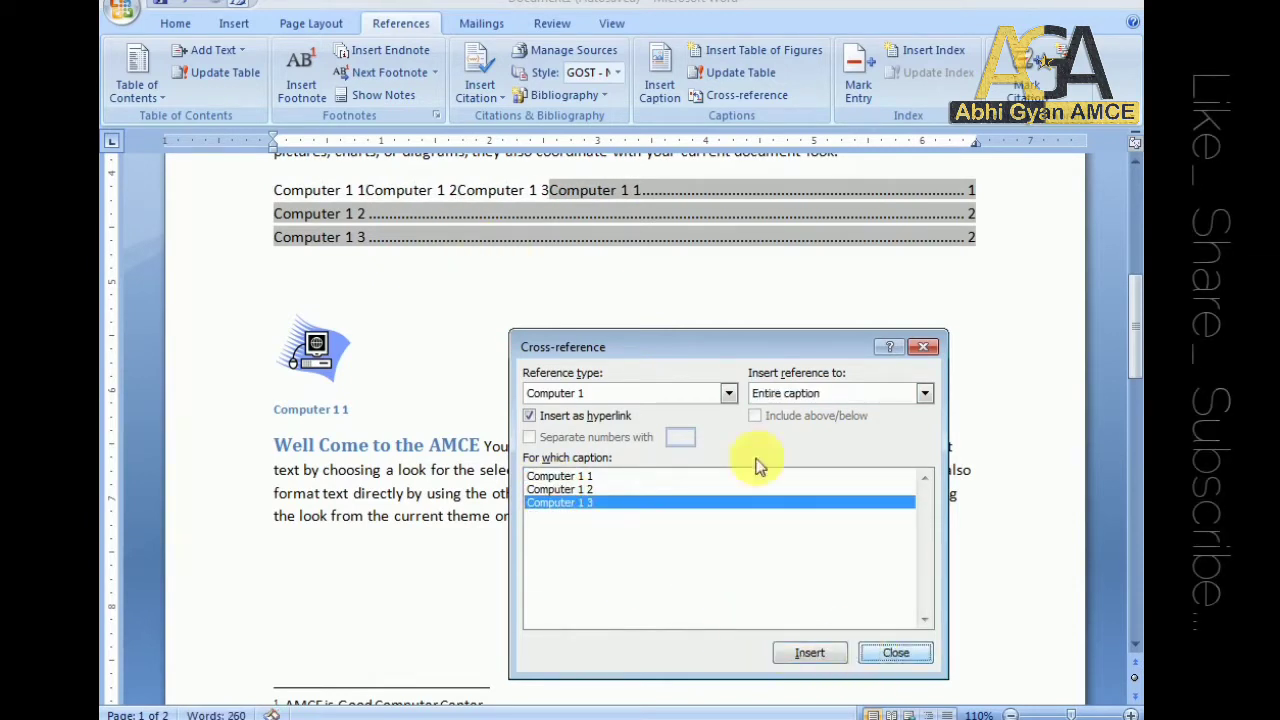
{"action": "key", "text": "Escape"}
Step: Put the table of figures on its own line and follow the Computer 1 3 cross-reference
{"action": "key", "text": "Return"}
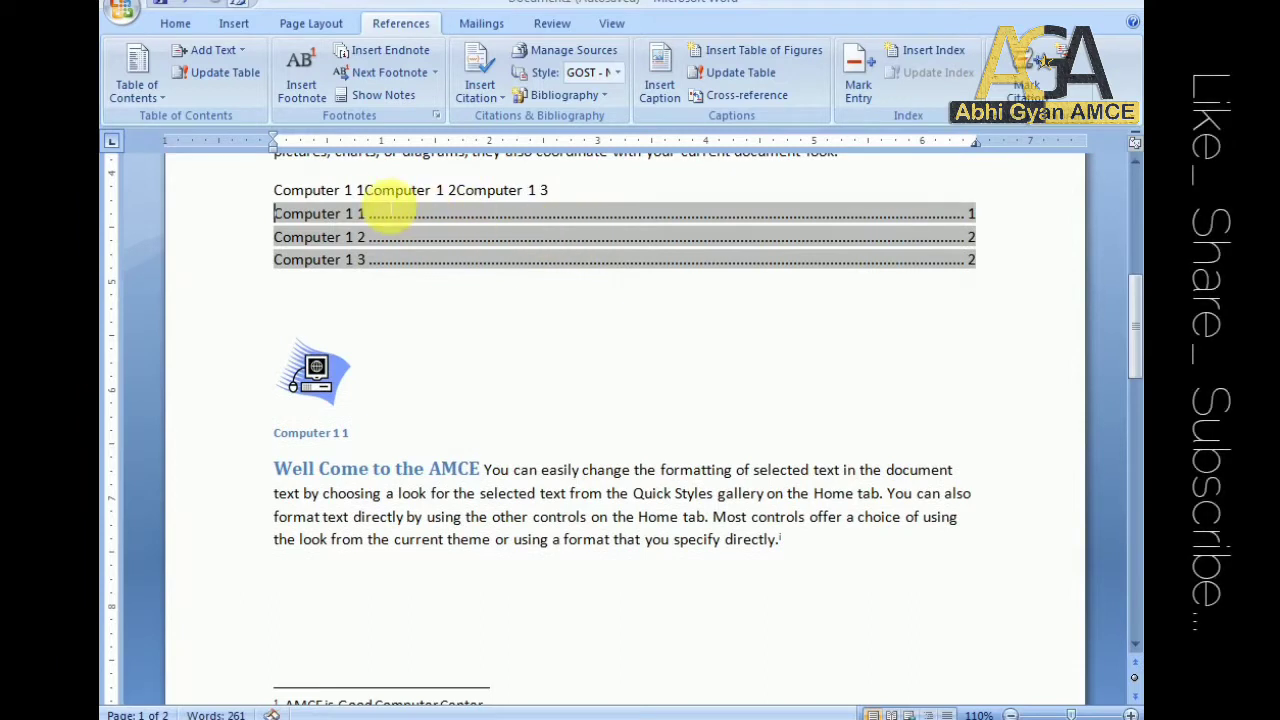
{"action": "left_click", "coordinate": [307, 190]}
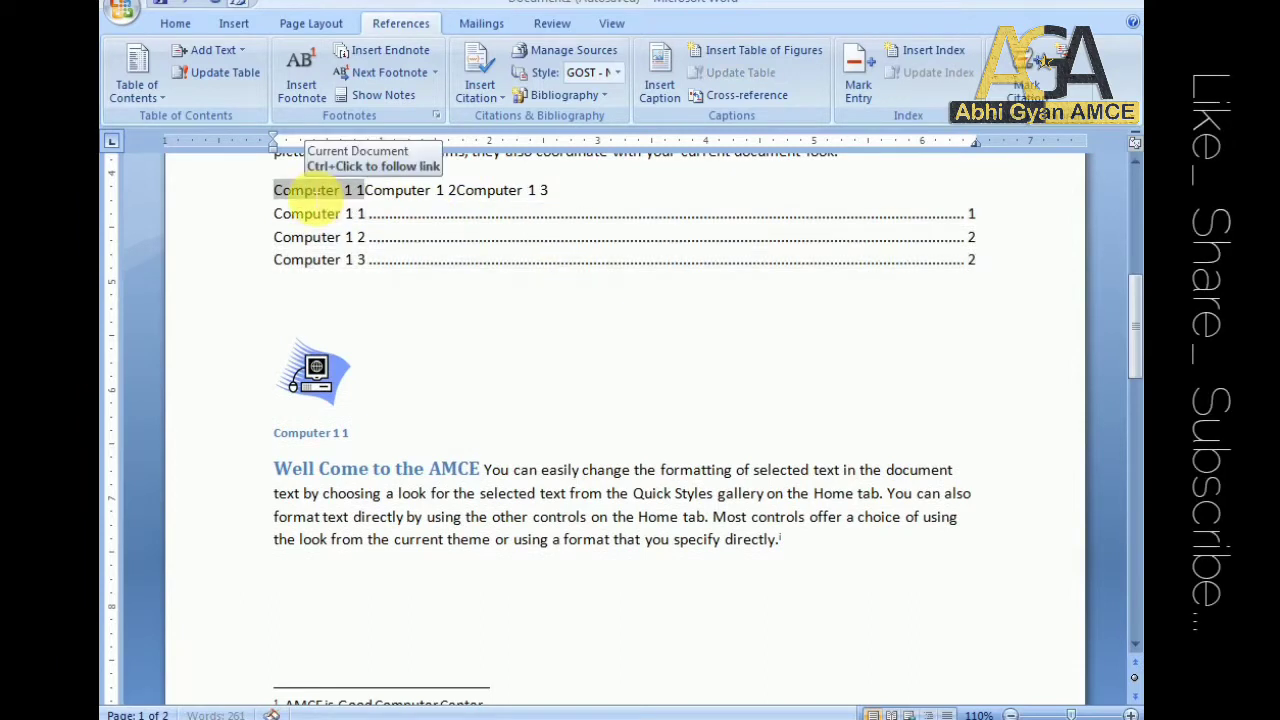
{"action": "left_click", "coordinate": [500, 196]}
{"action": "left_click", "coordinate": [500, 196], "text": "ctrl"}
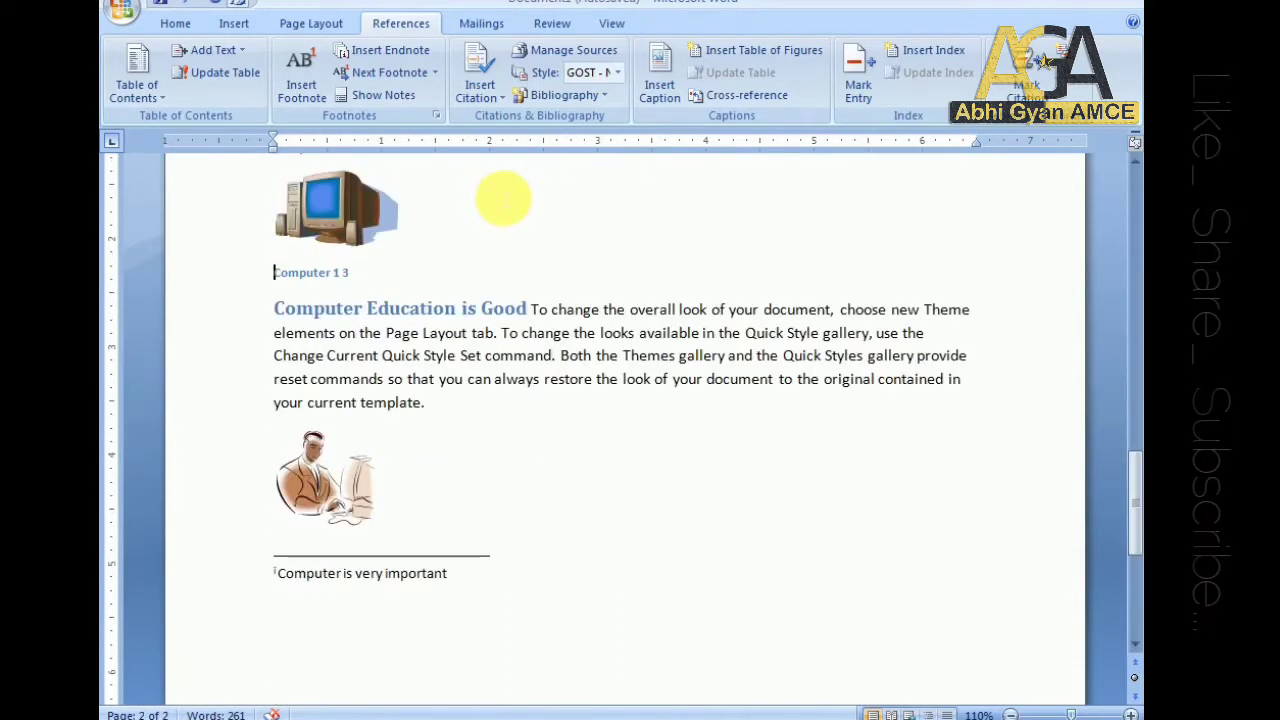
Step: Caption the man clip-art picture as Computer 1 4
{"action": "scroll", "coordinate": [501, 201], "scroll_direction": "up", "scroll_amount": 5}
{"action": "scroll", "coordinate": [499, 212], "scroll_direction": "up", "scroll_amount": 2}
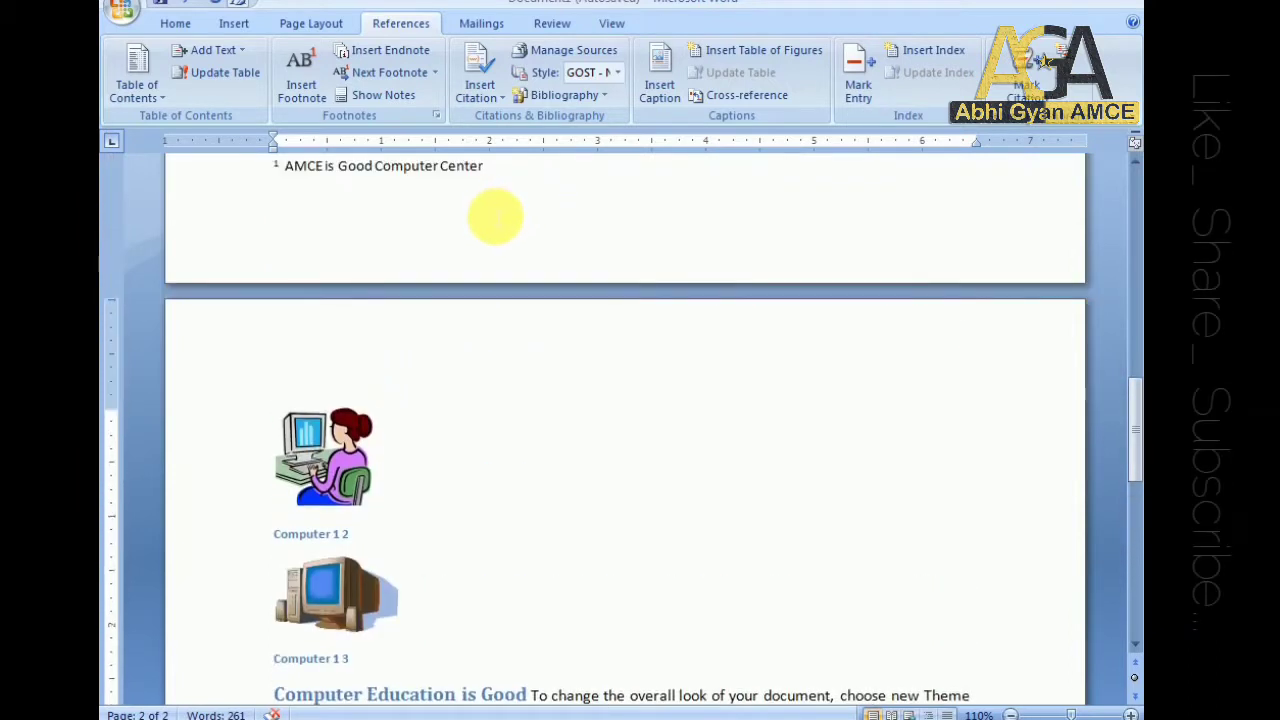
{"action": "scroll", "coordinate": [495, 215], "scroll_direction": "down", "scroll_amount": 8}
{"action": "left_click", "coordinate": [286, 457]}
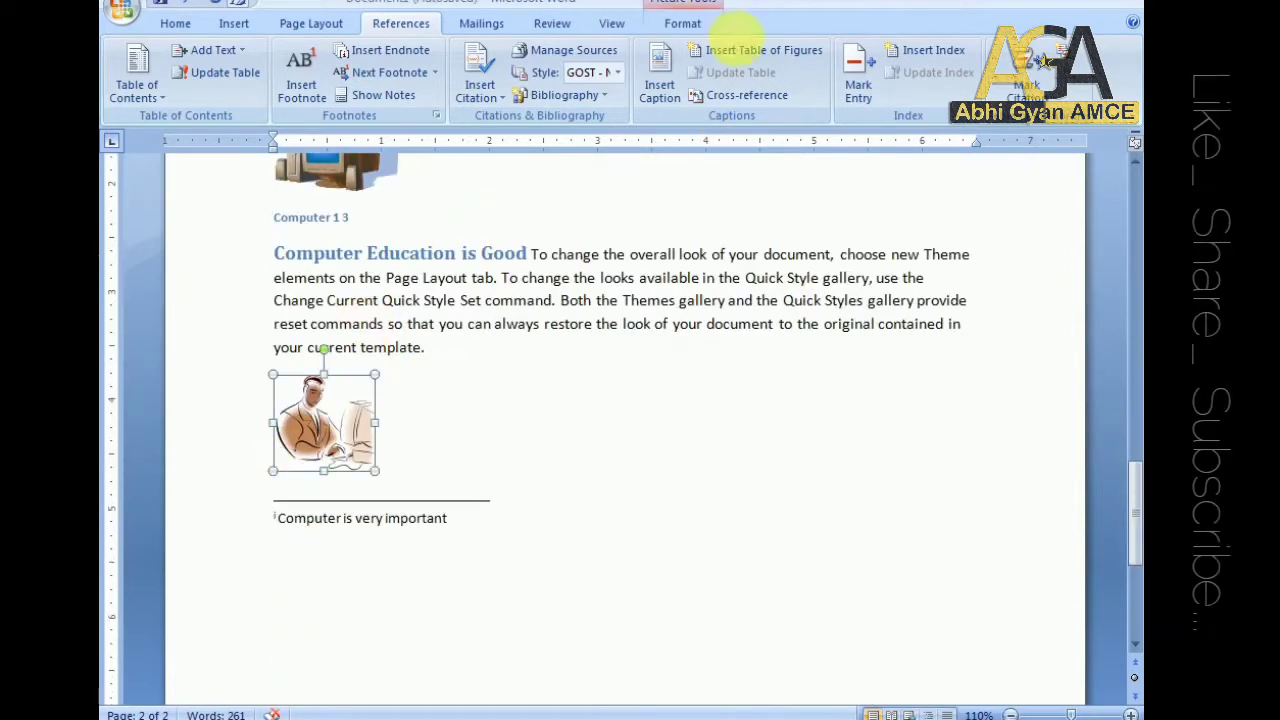
{"action": "left_click", "coordinate": [659, 95]}
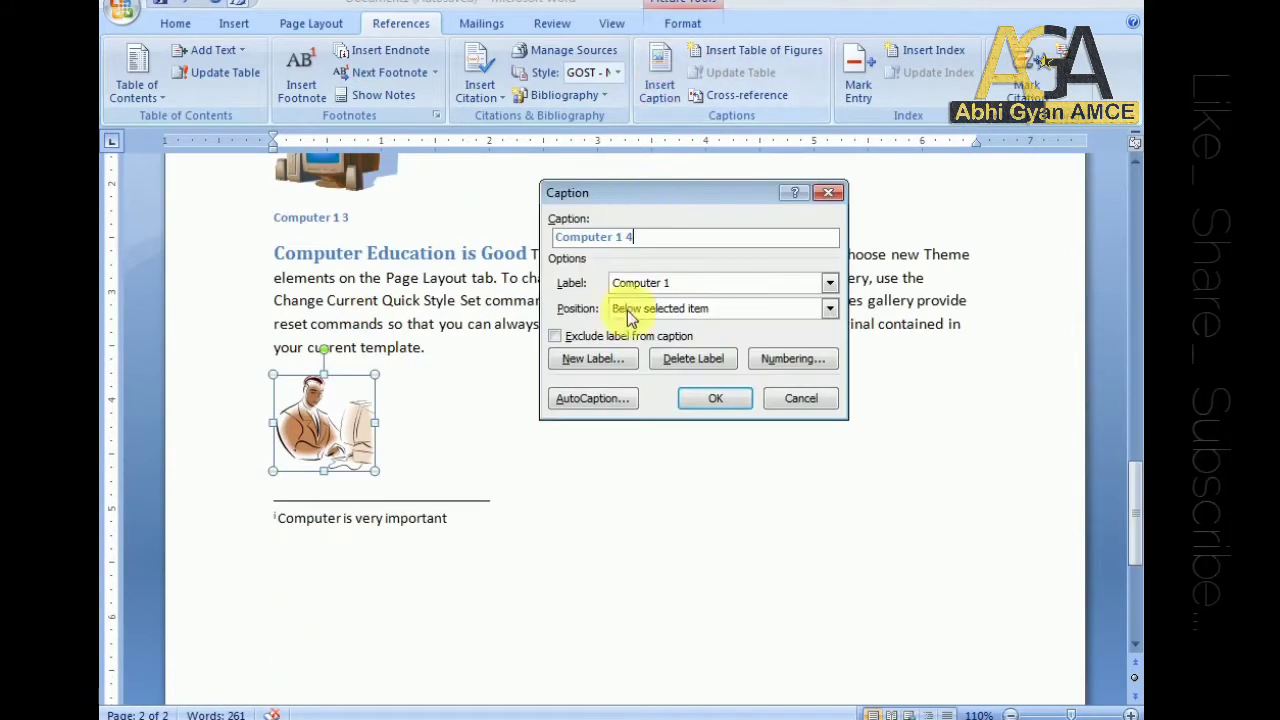
{"action": "left_click", "coordinate": [716, 398]}
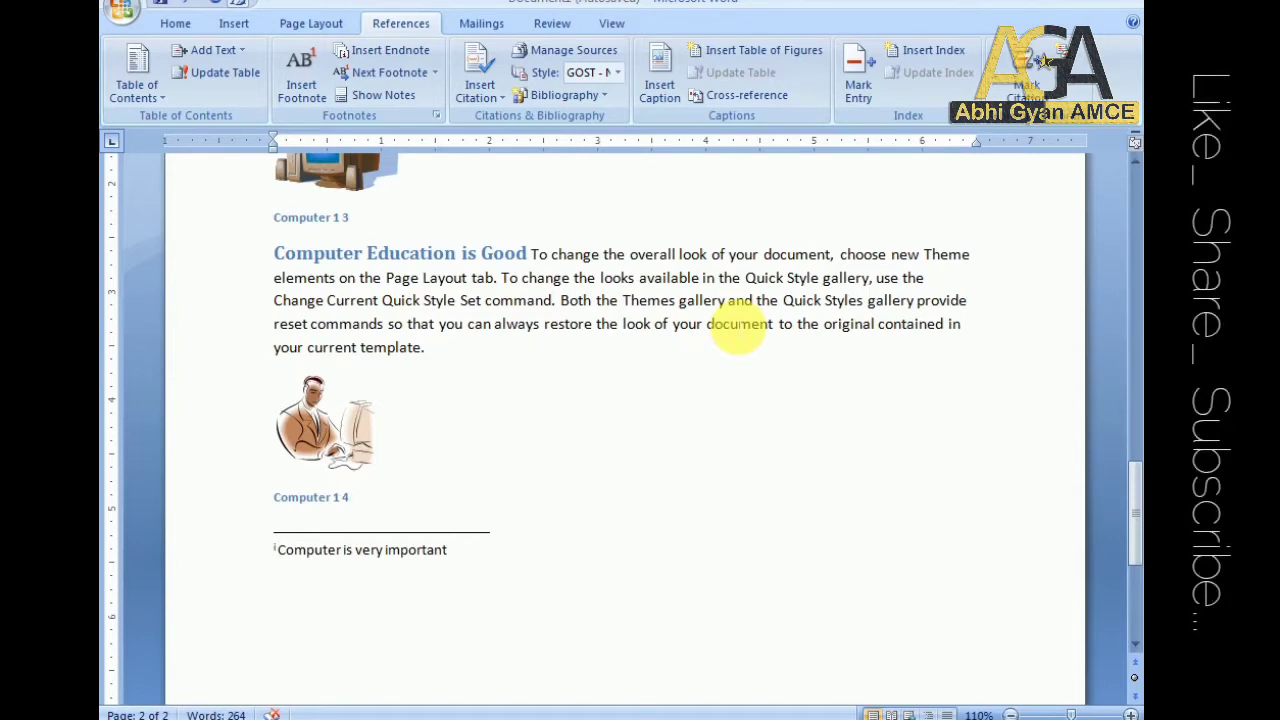
Step: Update the entire table of figures so it lists Computer 1 4 on page 2
{"action": "scroll", "coordinate": [419, 282], "scroll_direction": "up", "scroll_amount": 6}
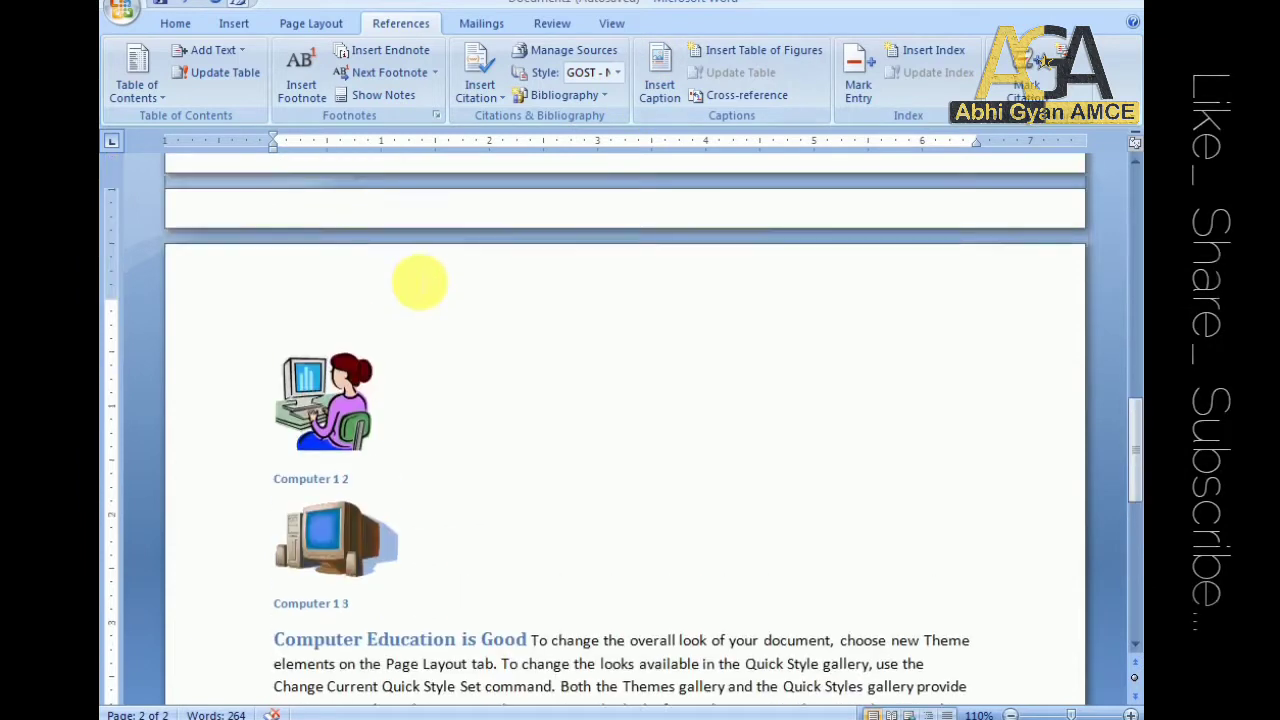
{"action": "scroll", "coordinate": [419, 282], "scroll_direction": "up", "scroll_amount": 5}
{"action": "scroll", "coordinate": [417, 297], "scroll_direction": "up", "scroll_amount": 3}
{"action": "scroll", "coordinate": [414, 320], "scroll_direction": "up", "scroll_amount": 1}
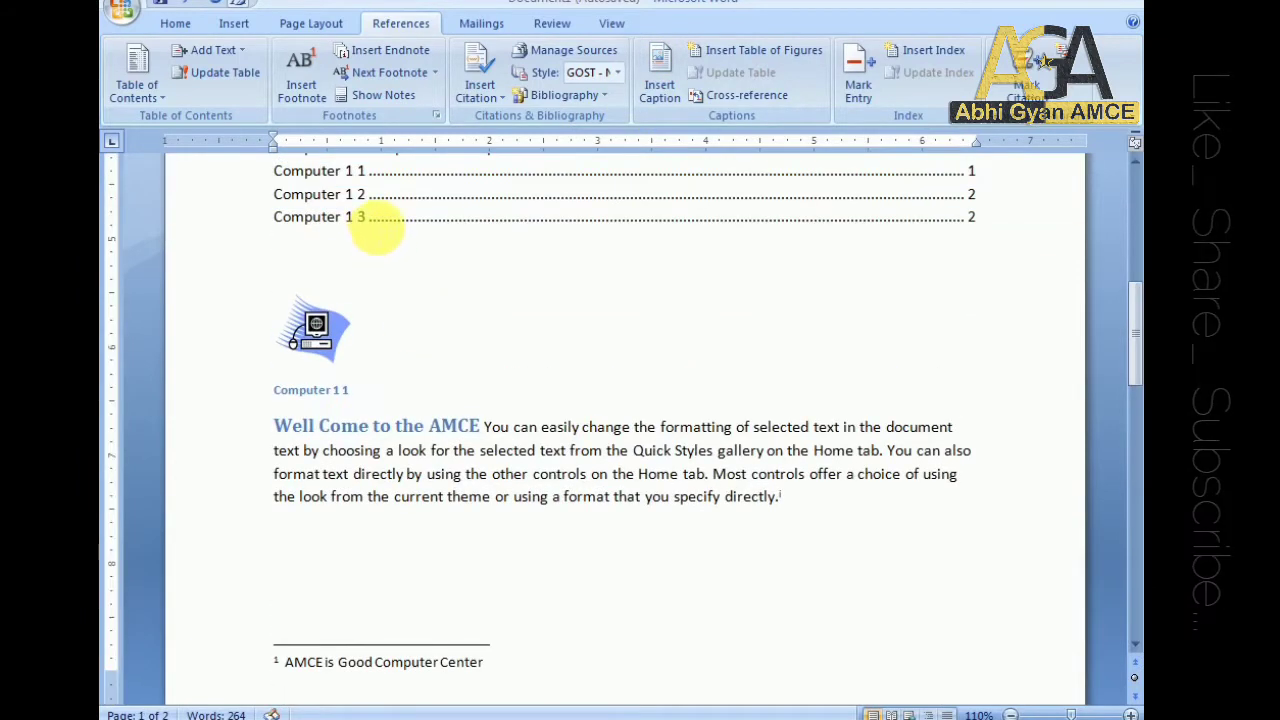
{"action": "left_click", "coordinate": [364, 216]}
{"action": "scroll", "coordinate": [422, 280], "scroll_direction": "up", "scroll_amount": 3}
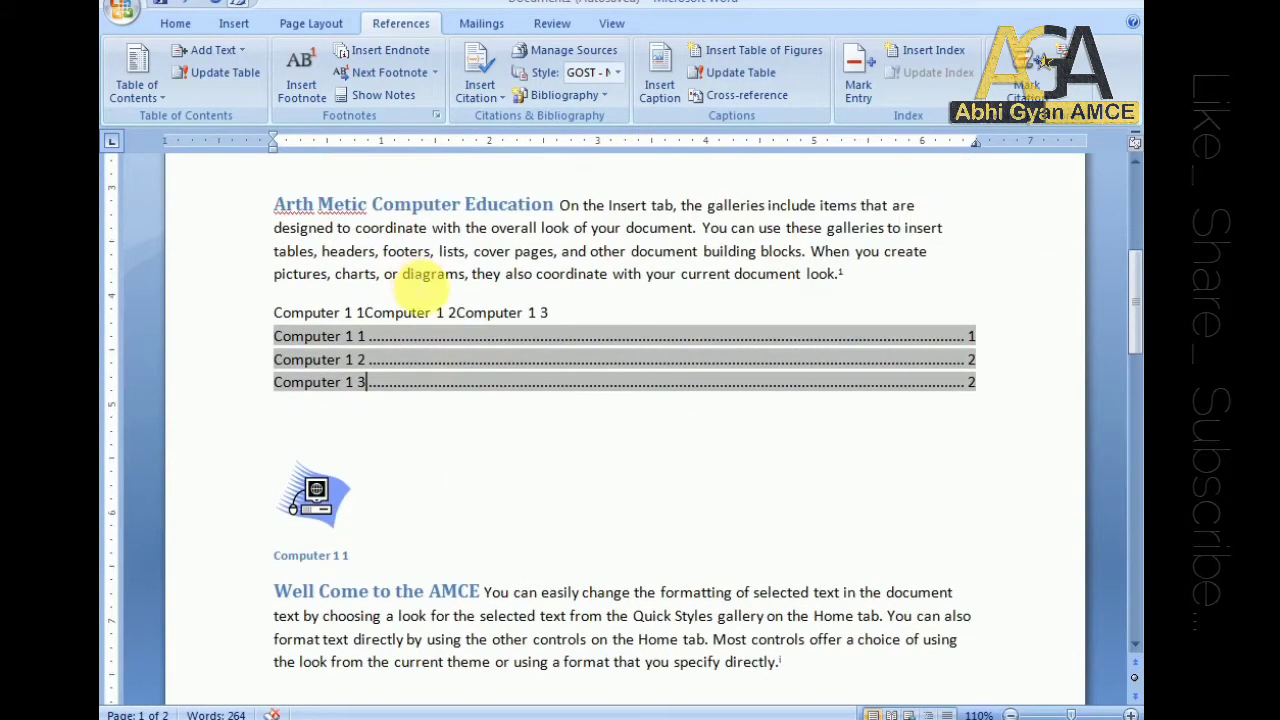
{"action": "left_click", "coordinate": [766, 72]}
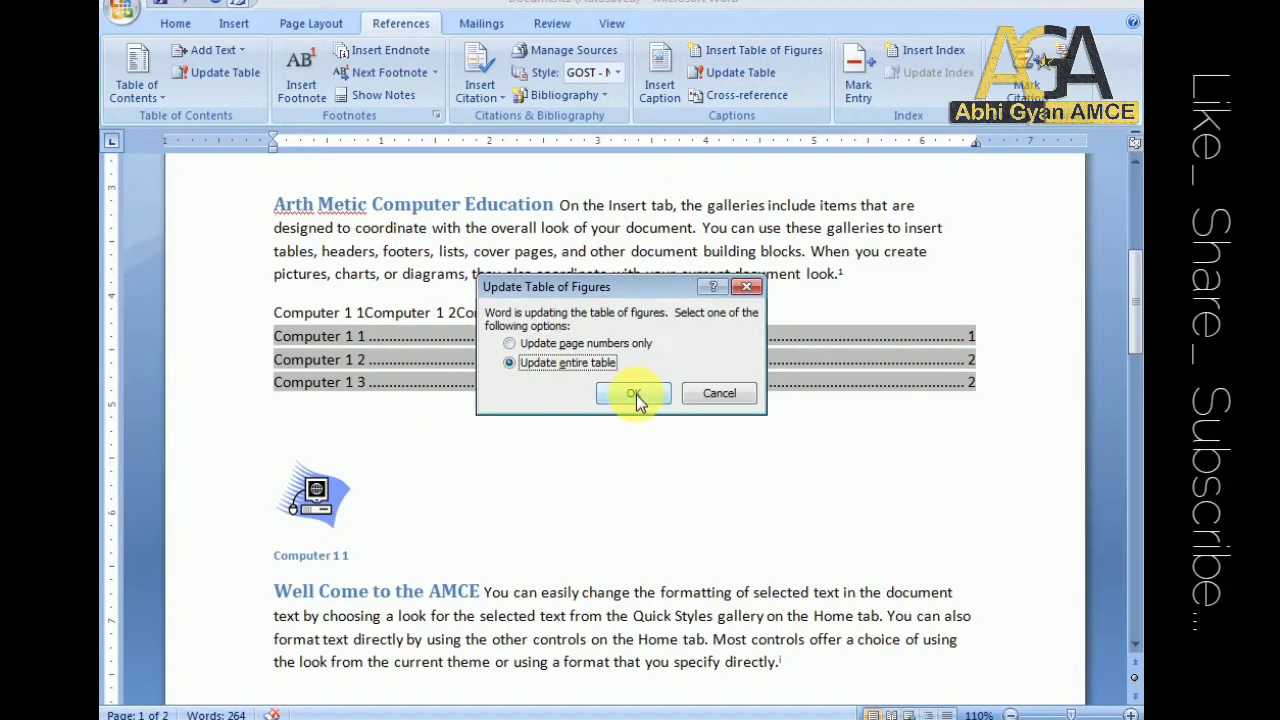
{"action": "left_click", "coordinate": [636, 394]}
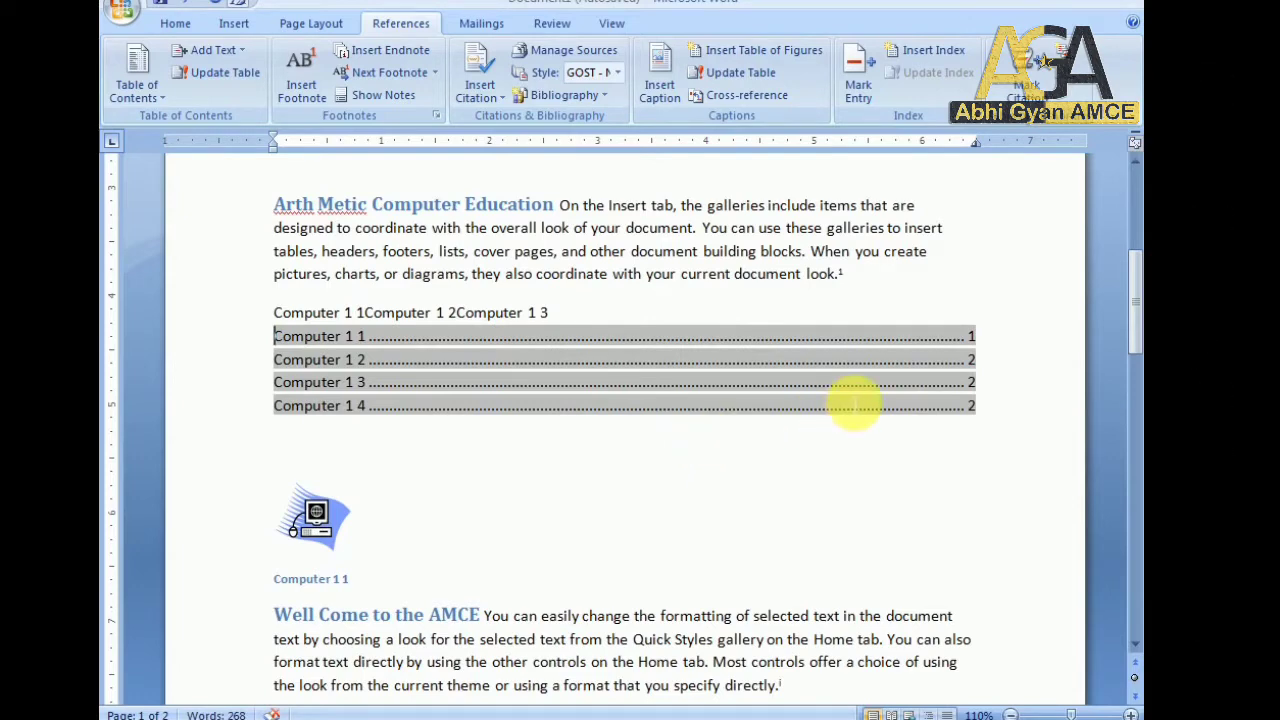
{"action": "scroll", "coordinate": [755, 430], "scroll_direction": "down", "scroll_amount": 6}
{"action": "scroll", "coordinate": [720, 445], "scroll_direction": "up", "scroll_amount": 3}
{"action": "scroll", "coordinate": [705, 447], "scroll_direction": "up", "scroll_amount": 4}
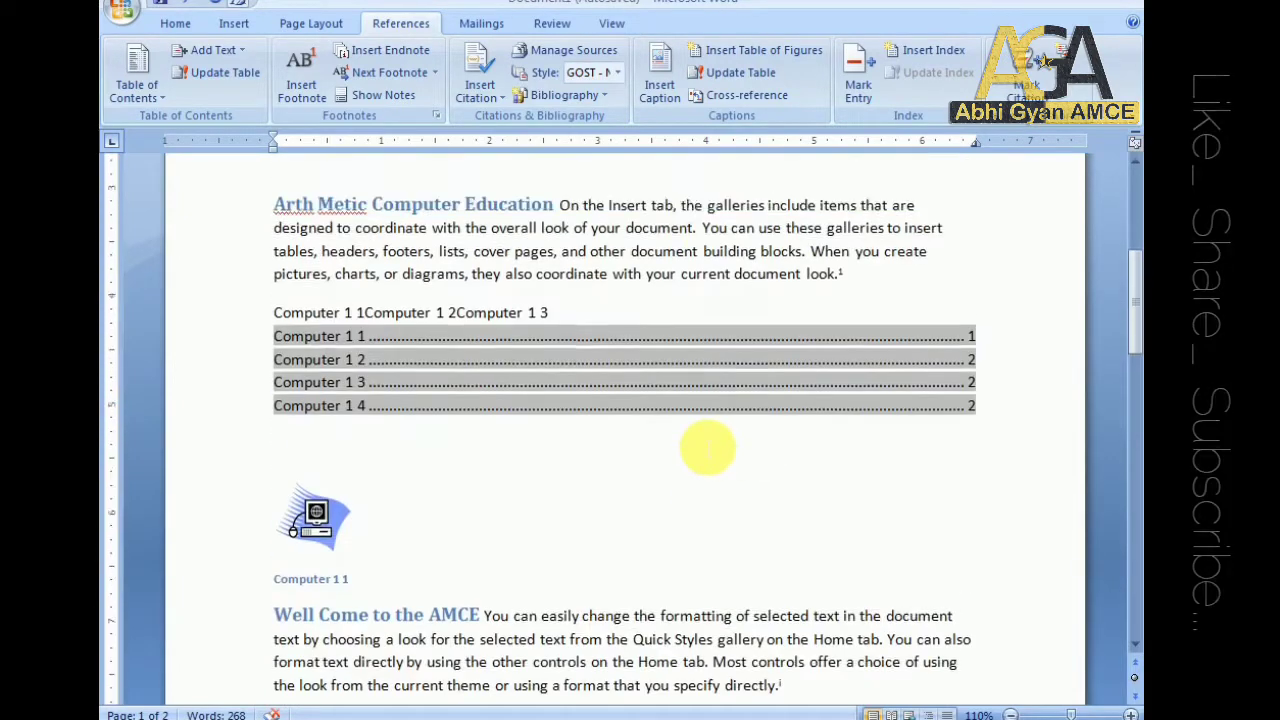
{"action": "scroll", "coordinate": [705, 443], "scroll_direction": "up", "scroll_amount": 3}
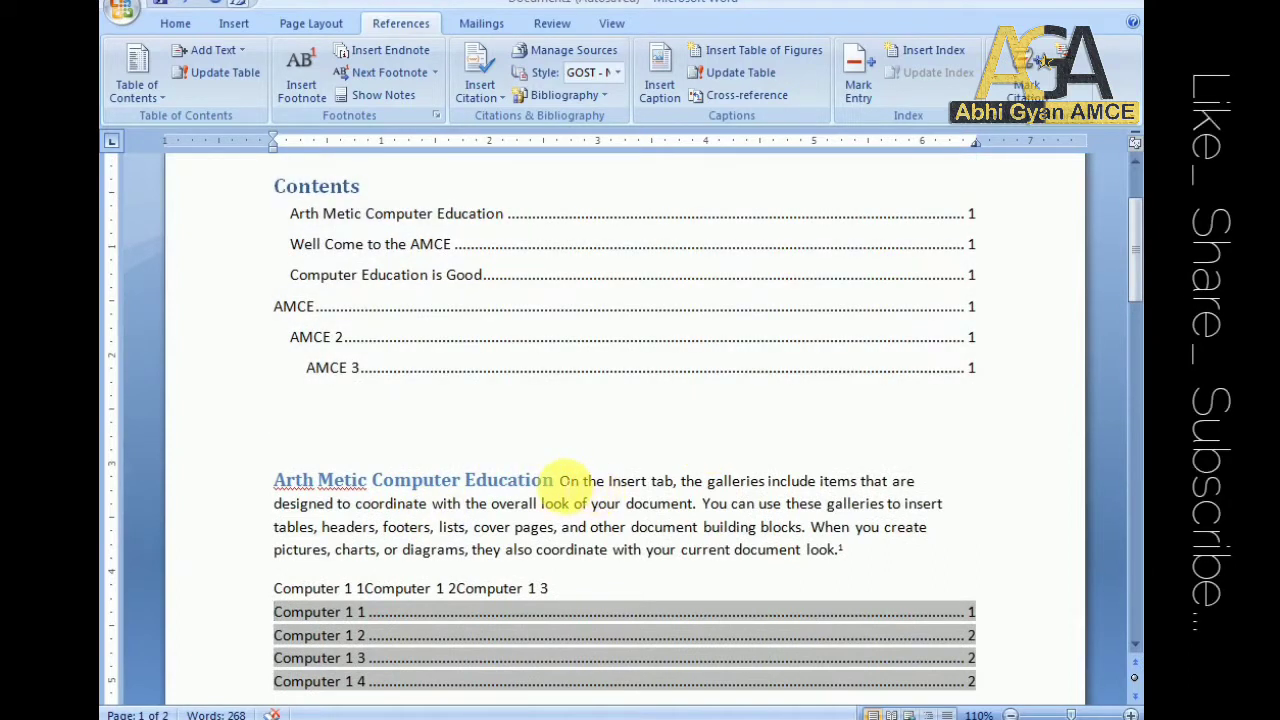
Step: Mark 'On the Insert' as an index entry and hide the formatting marks
{"action": "left_click_drag", "start_coordinate": [559, 481], "coordinate": [650, 481]}
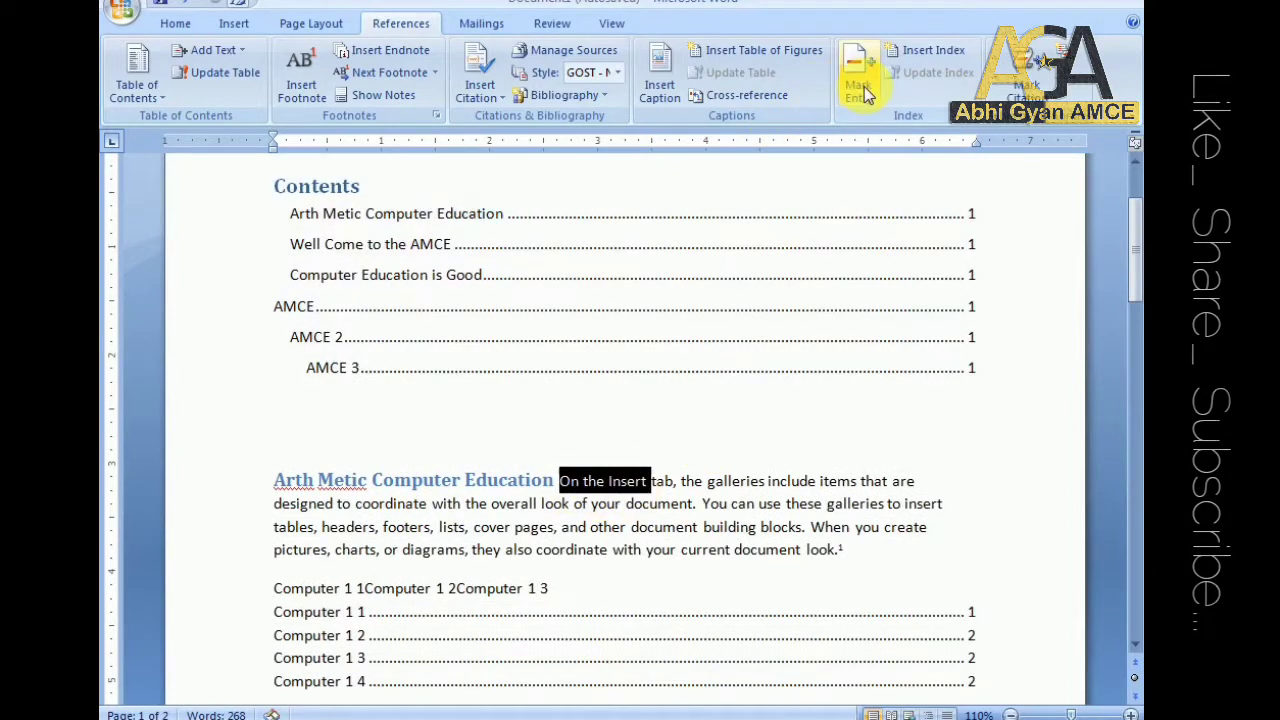
{"action": "left_click", "coordinate": [861, 94]}
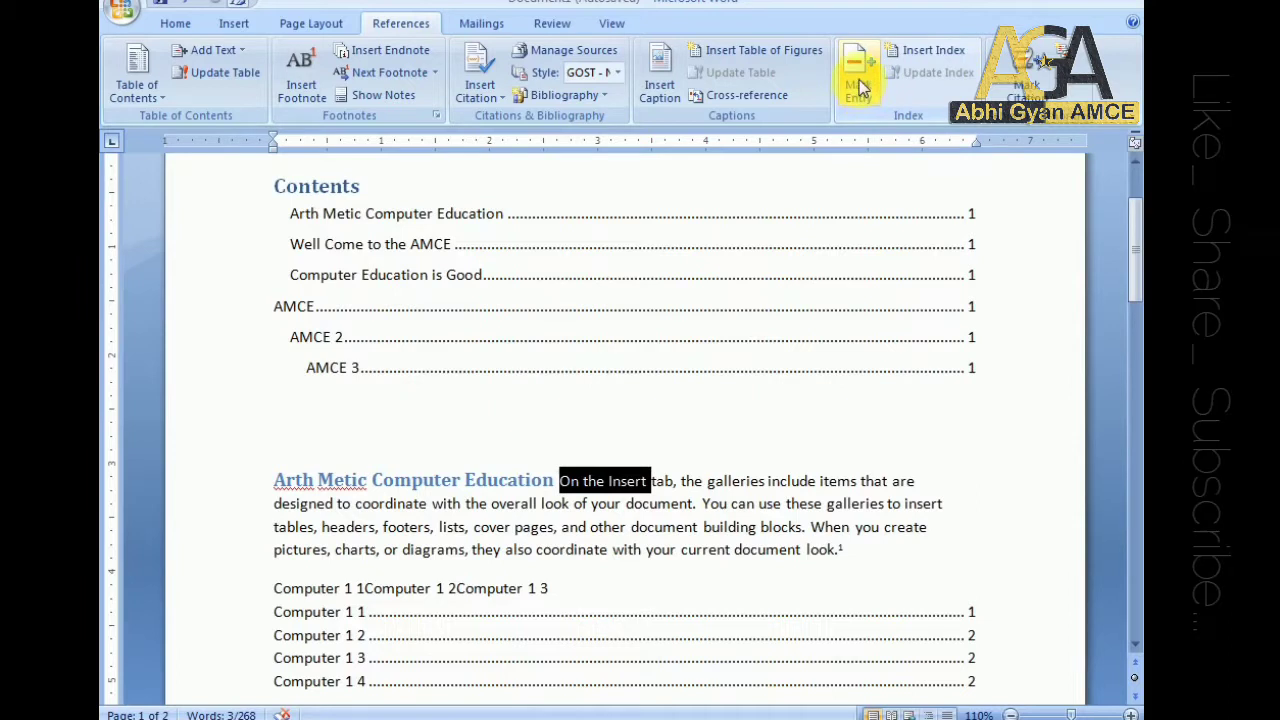
{"action": "left_click_drag", "start_coordinate": [676, 228], "coordinate": [841, 173]}
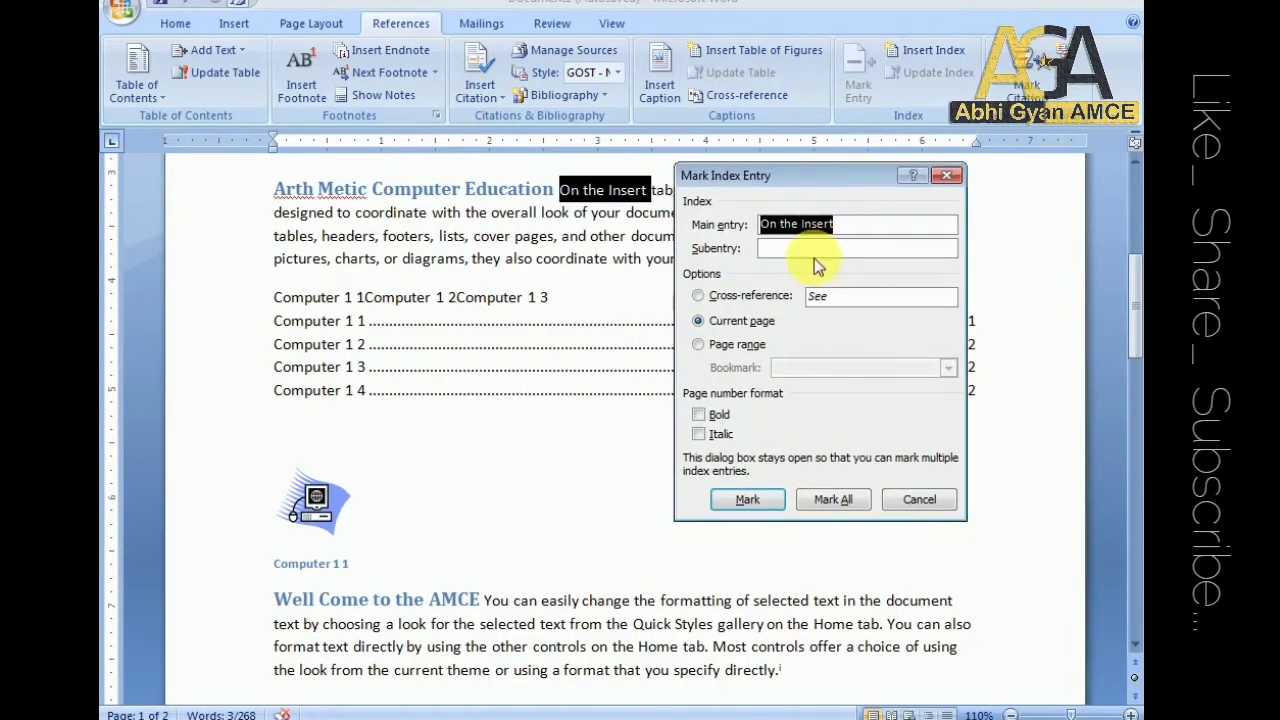
{"action": "left_click", "coordinate": [748, 502]}
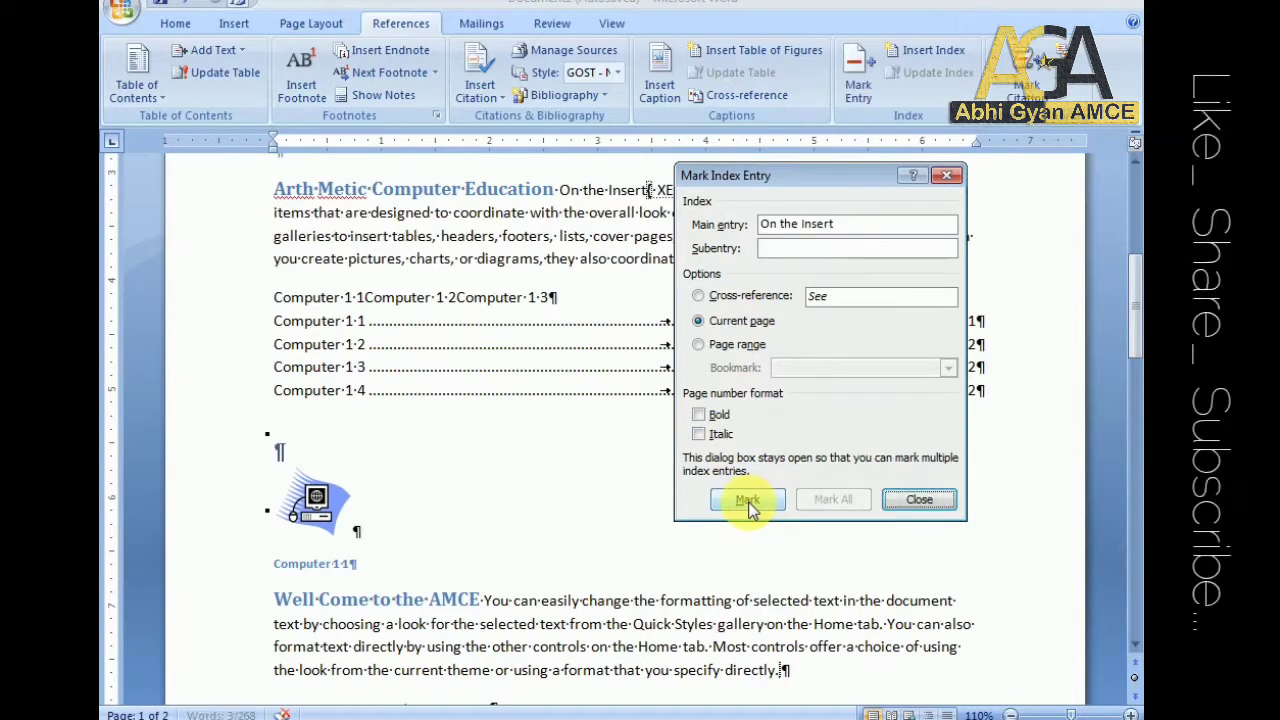
{"action": "left_click", "coordinate": [918, 500]}
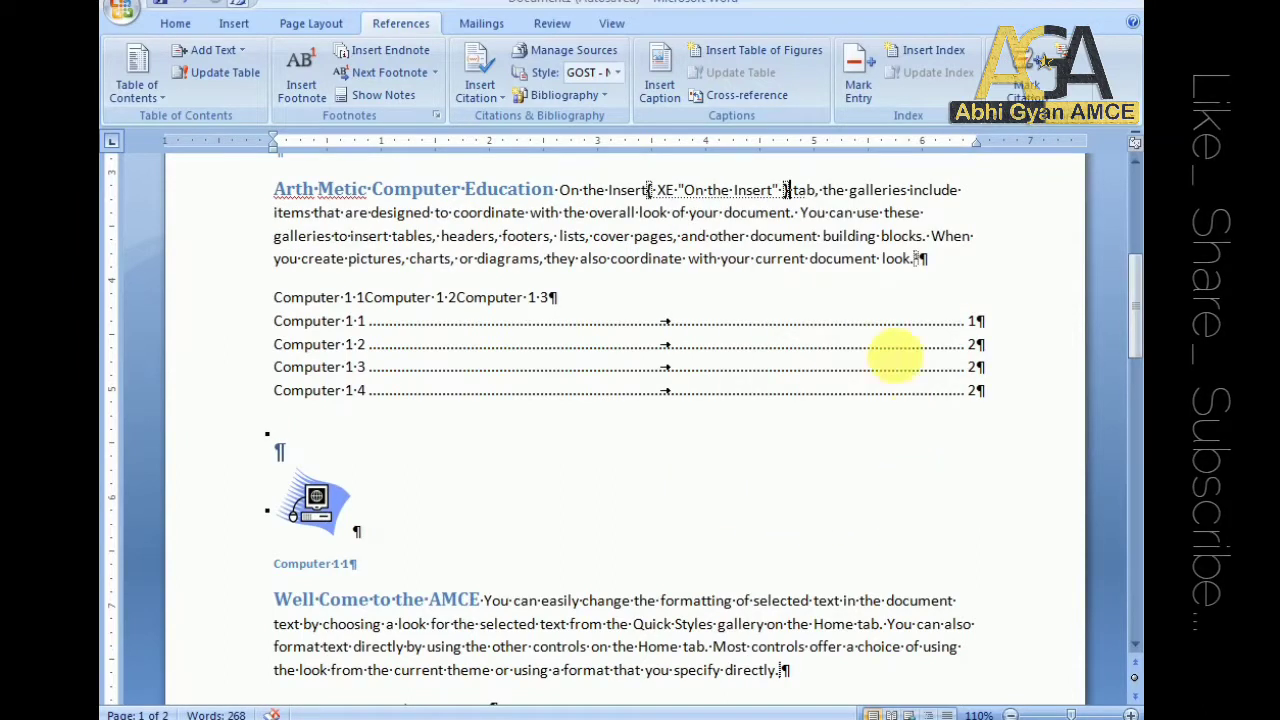
{"action": "left_click", "coordinate": [177, 23]}
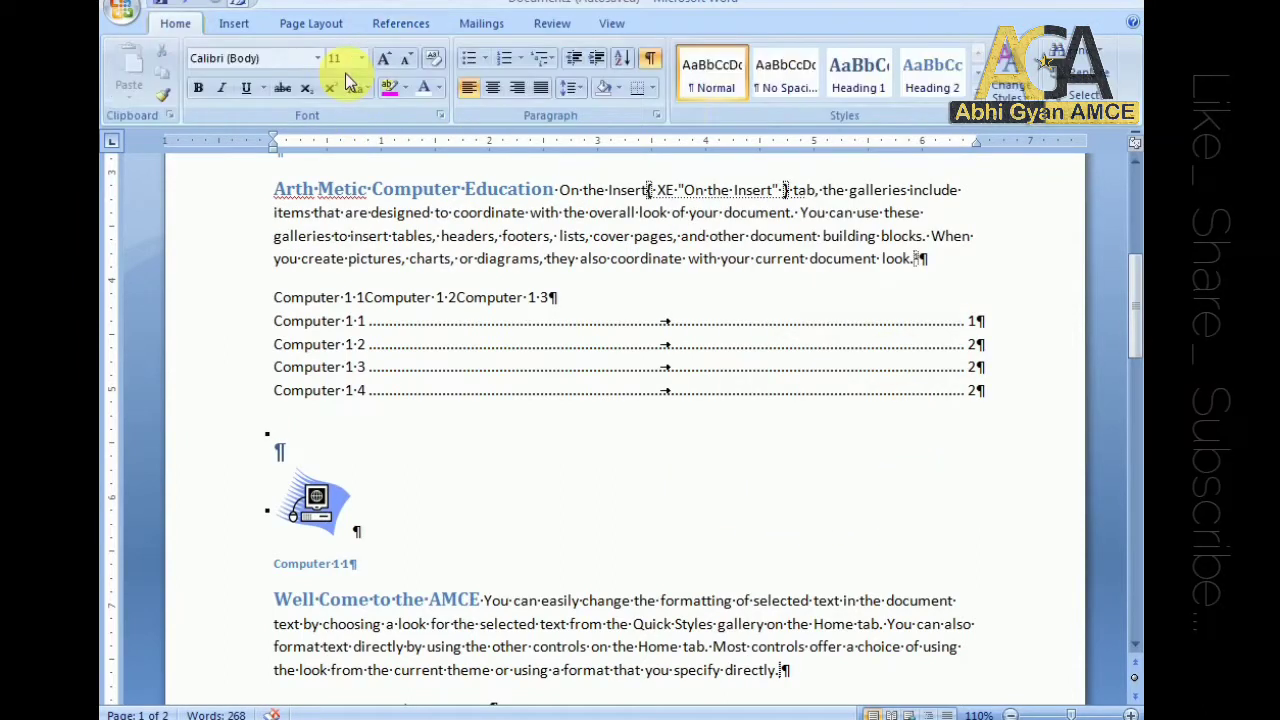
{"action": "left_click", "coordinate": [650, 60]}
{"action": "scroll", "coordinate": [525, 463], "scroll_direction": "down", "scroll_amount": 4}
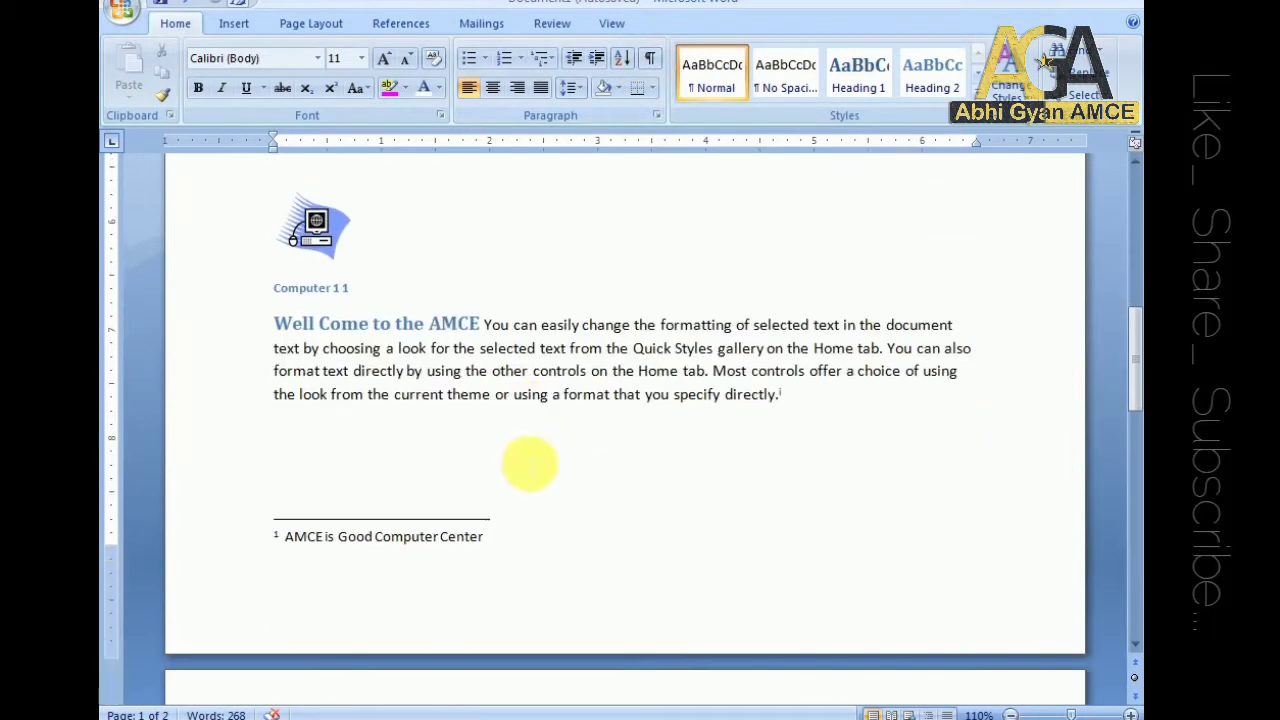
Step: Mark 'You can easily change' as an index entry, then hide formatting marks and close the dialog
{"action": "left_click_drag", "start_coordinate": [484, 324], "coordinate": [607, 325]}
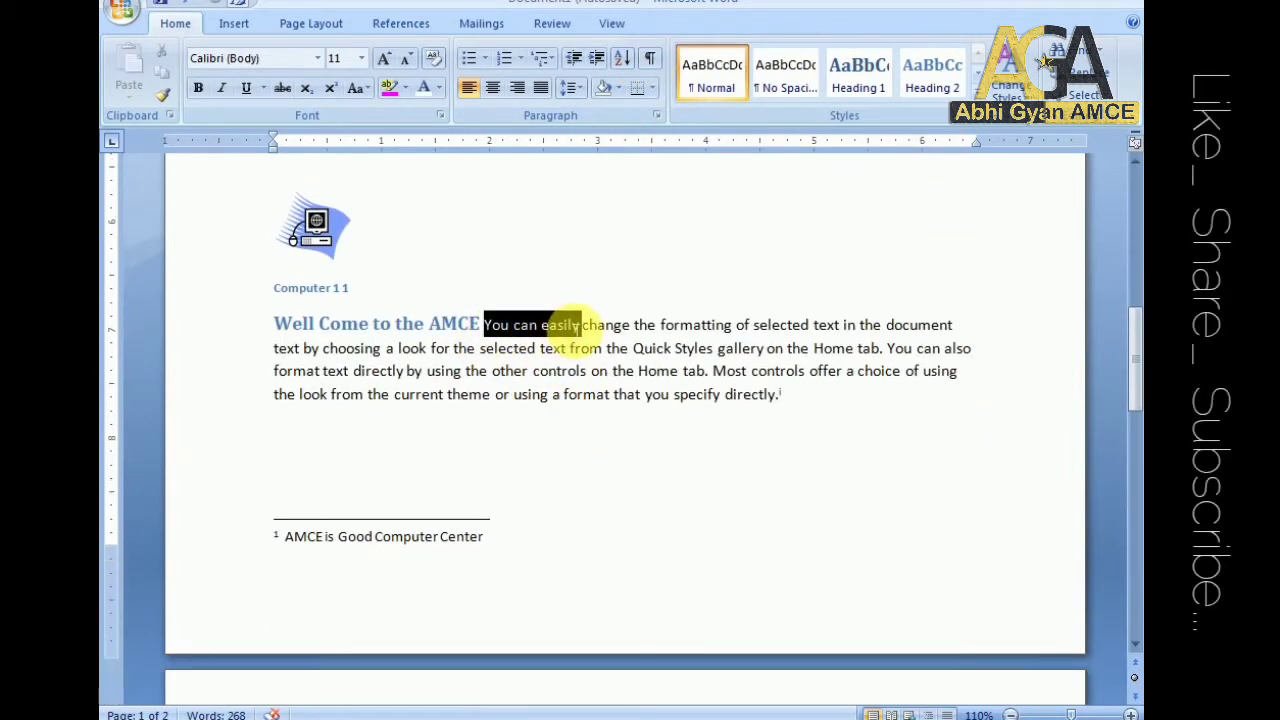
{"action": "left_click", "coordinate": [401, 24]}
{"action": "left_click", "coordinate": [860, 88]}
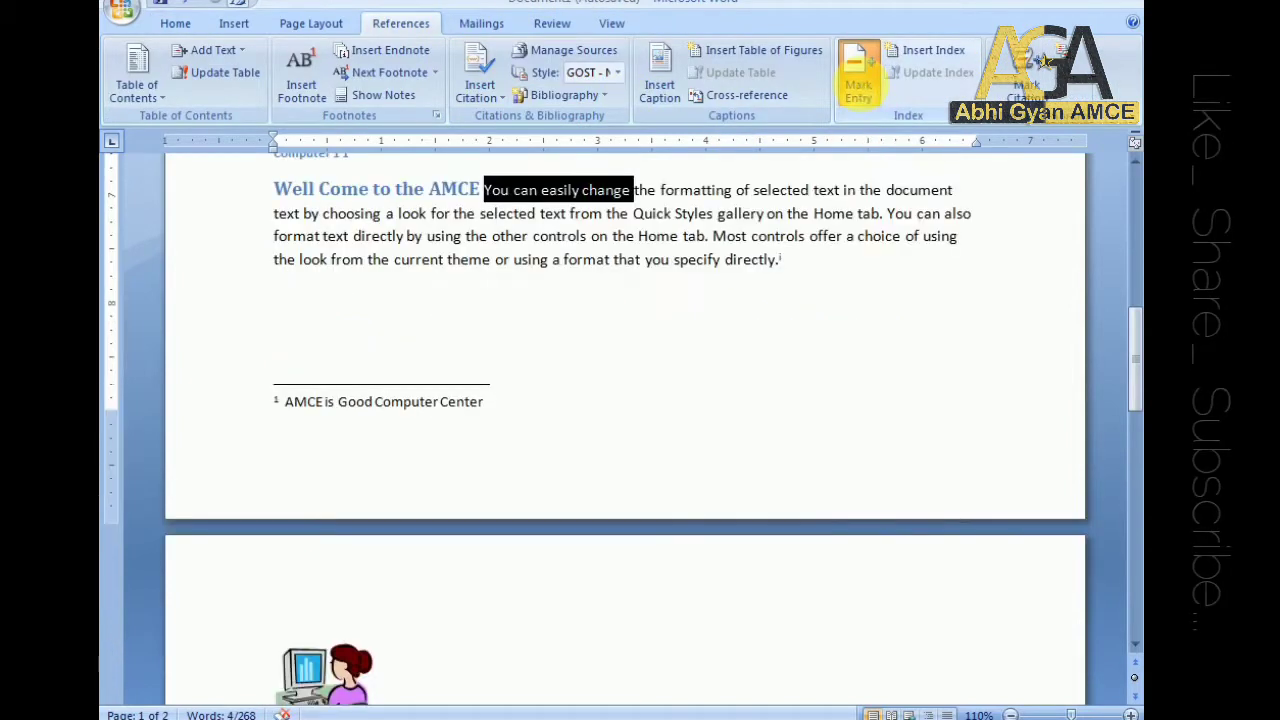
{"action": "left_click", "coordinate": [738, 501]}
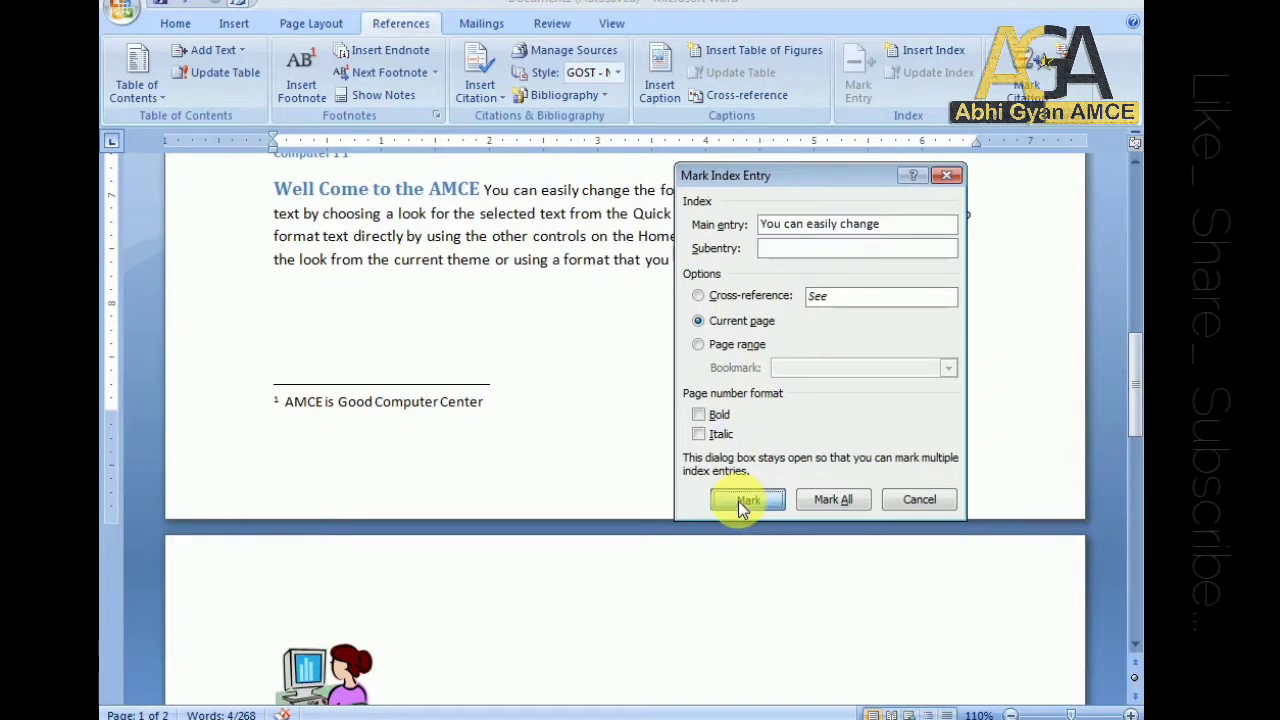
{"action": "left_click", "coordinate": [180, 24]}
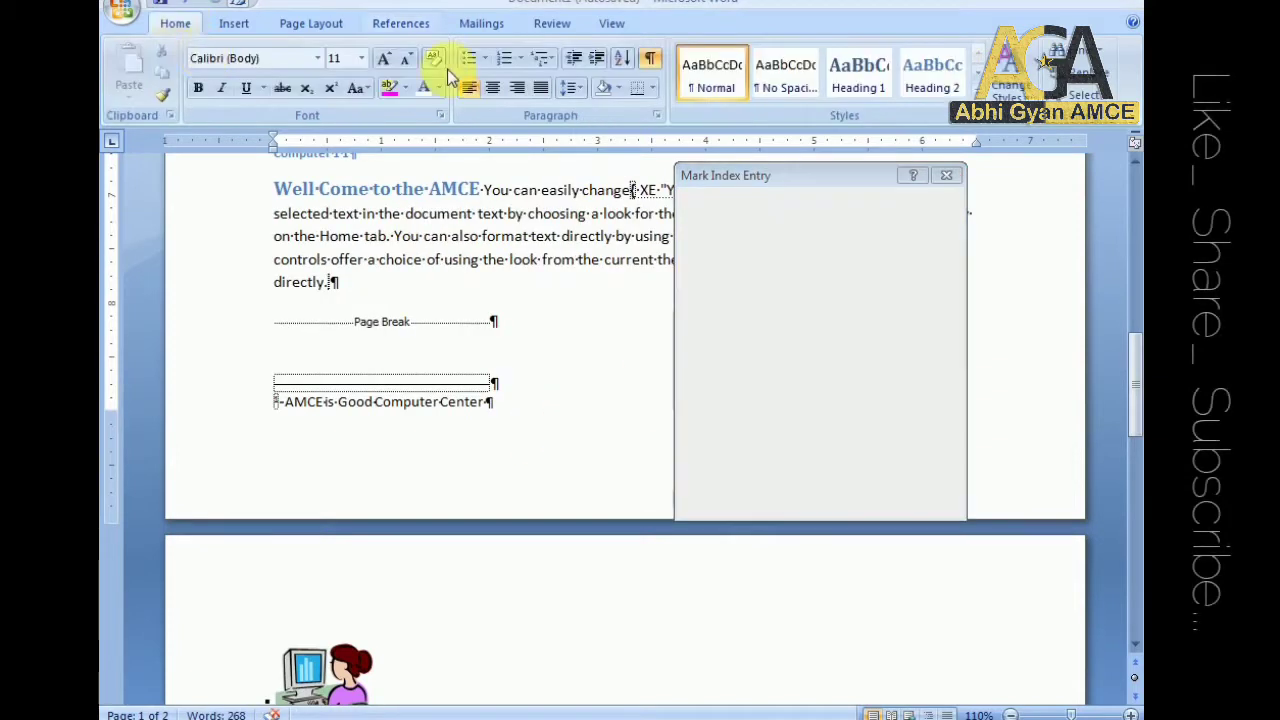
{"action": "left_click", "coordinate": [650, 60]}
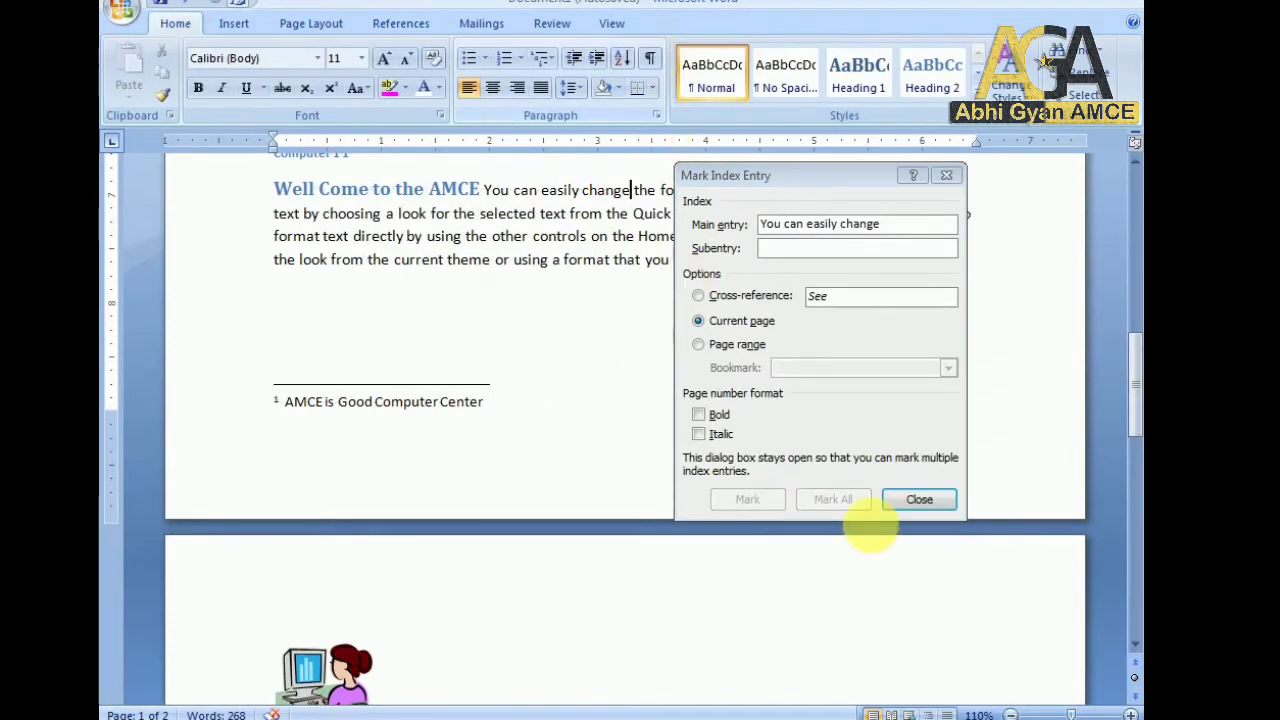
{"action": "left_click", "coordinate": [805, 463]}
{"action": "left_click", "coordinate": [916, 498]}
{"action": "scroll", "coordinate": [506, 443], "scroll_direction": "down", "scroll_amount": 3}
{"action": "scroll", "coordinate": [474, 471], "scroll_direction": "down", "scroll_amount": 2}
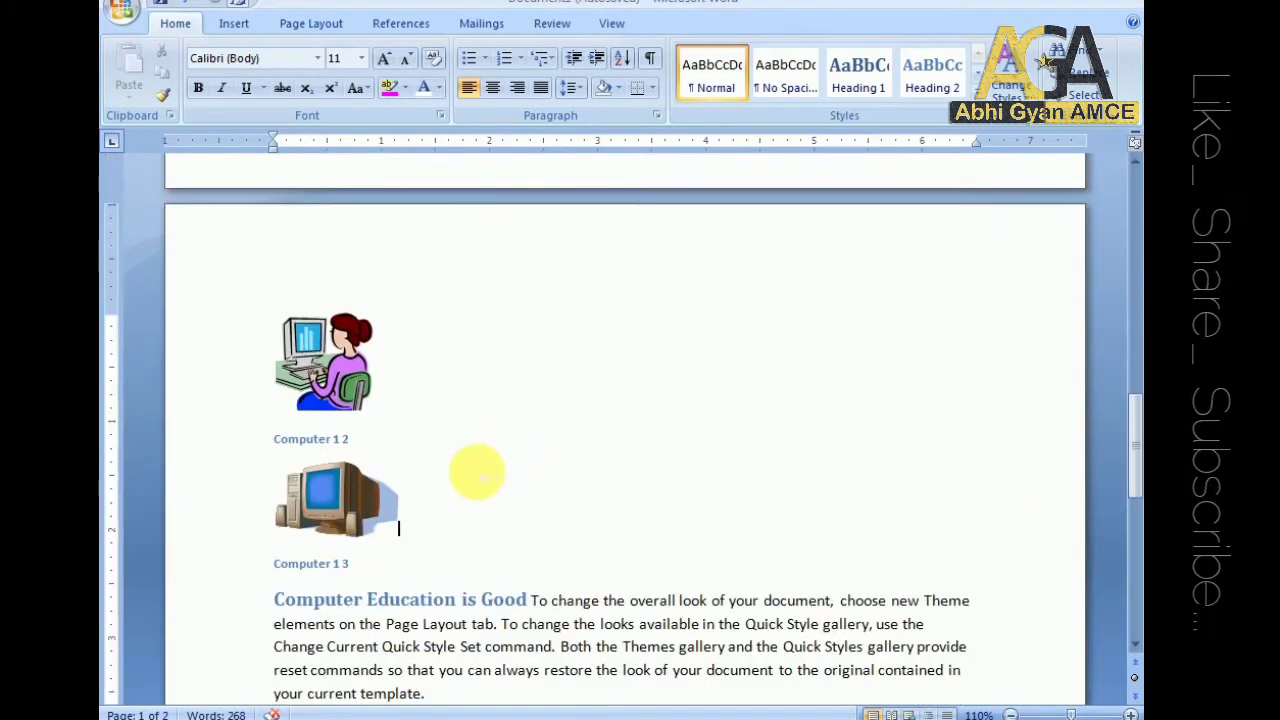
Step: Add a blank line after the Computer Education is Good paragraph and insert a two-column index
{"action": "left_click", "coordinate": [400, 23]}
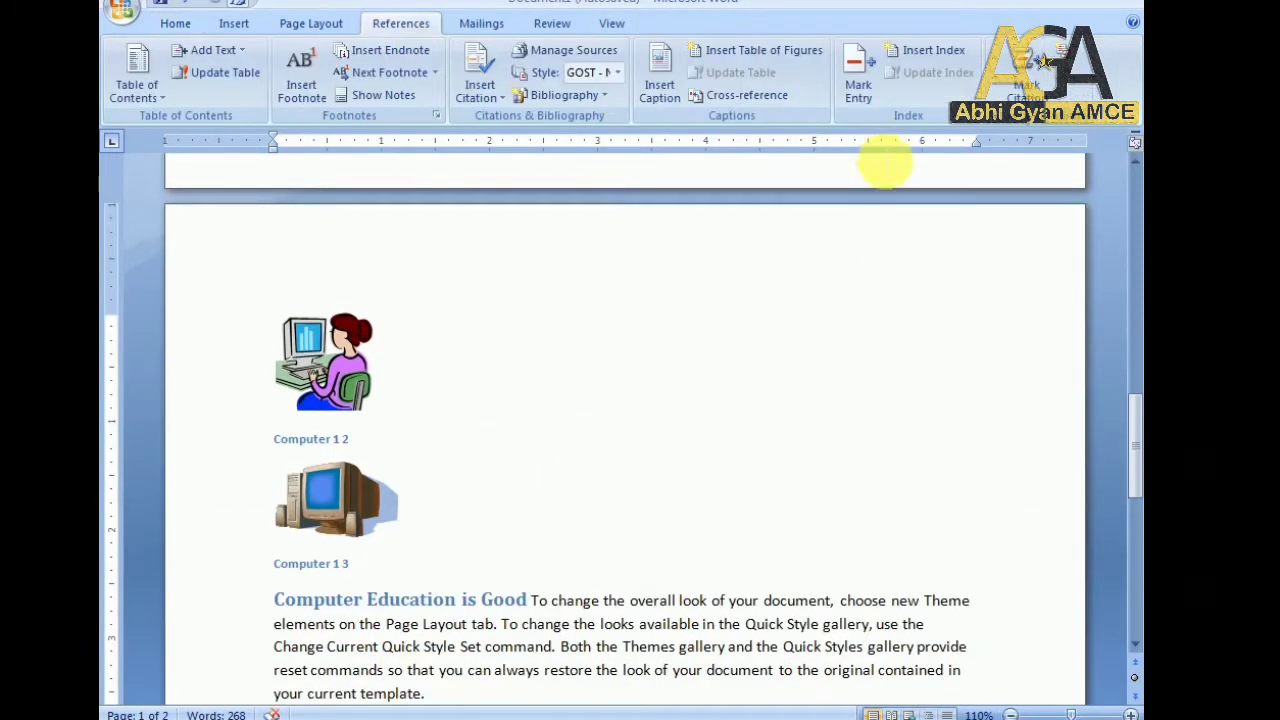
{"action": "scroll", "coordinate": [480, 440], "scroll_direction": "down", "scroll_amount": 5}
{"action": "left_click_drag", "start_coordinate": [448, 510], "coordinate": [273, 510]}
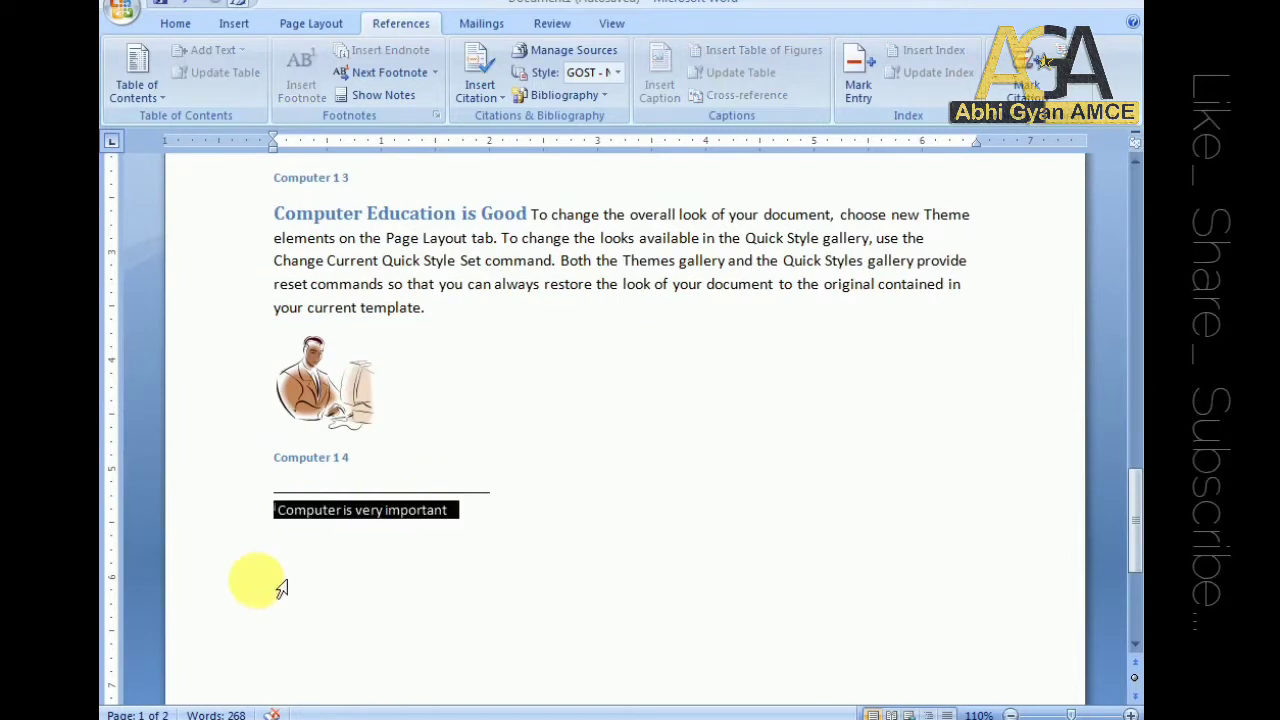
{"action": "left_click", "coordinate": [437, 327]}
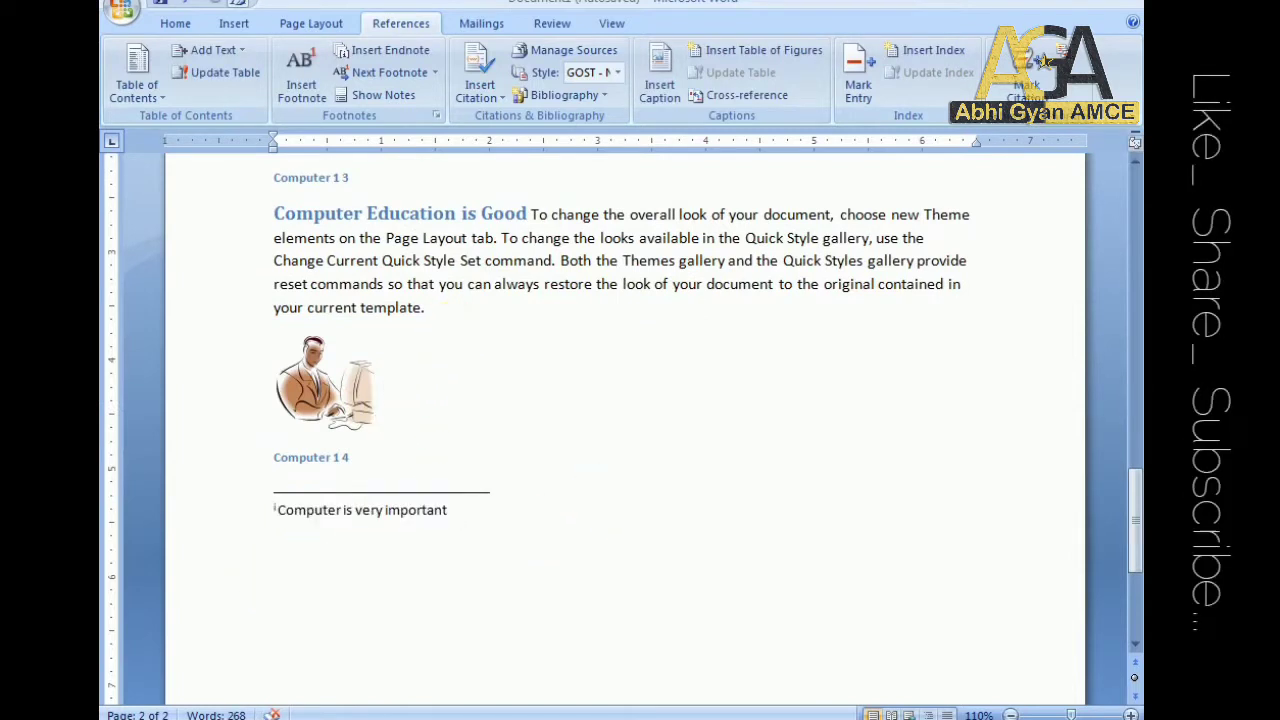
{"action": "key", "text": "Return"}
{"action": "left_click", "coordinate": [920, 50]}
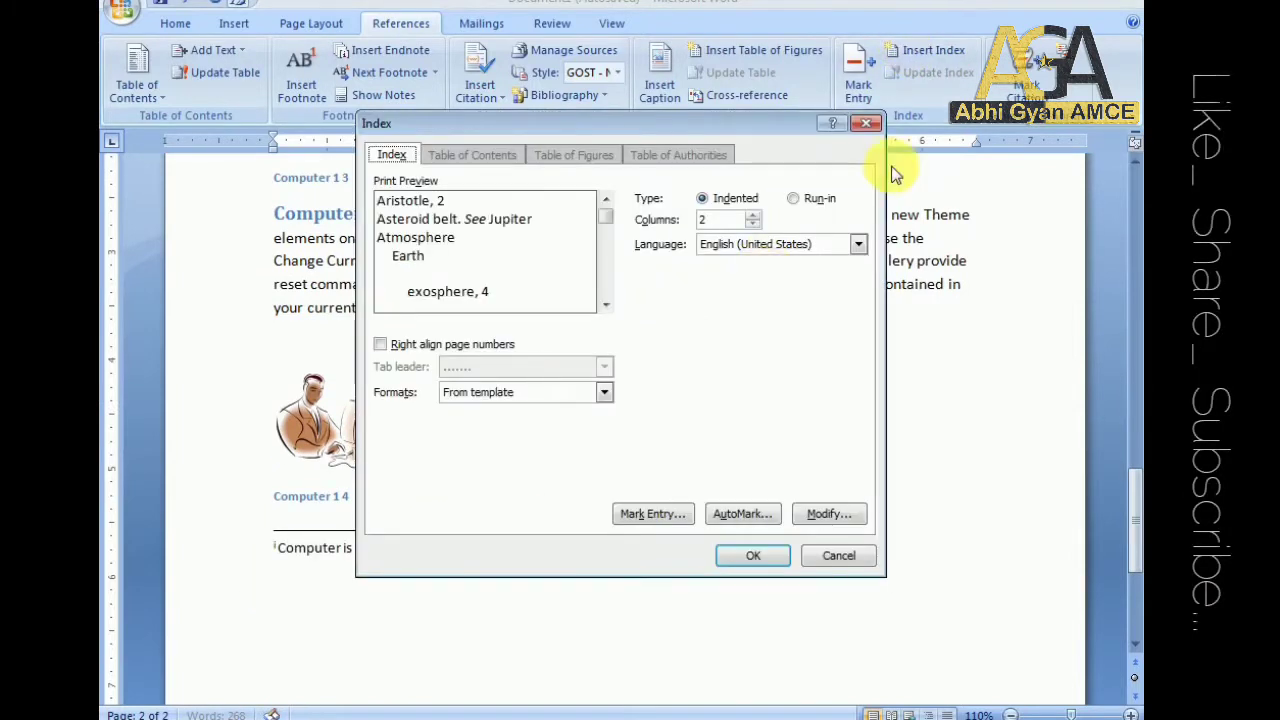
{"action": "left_click", "coordinate": [757, 553]}
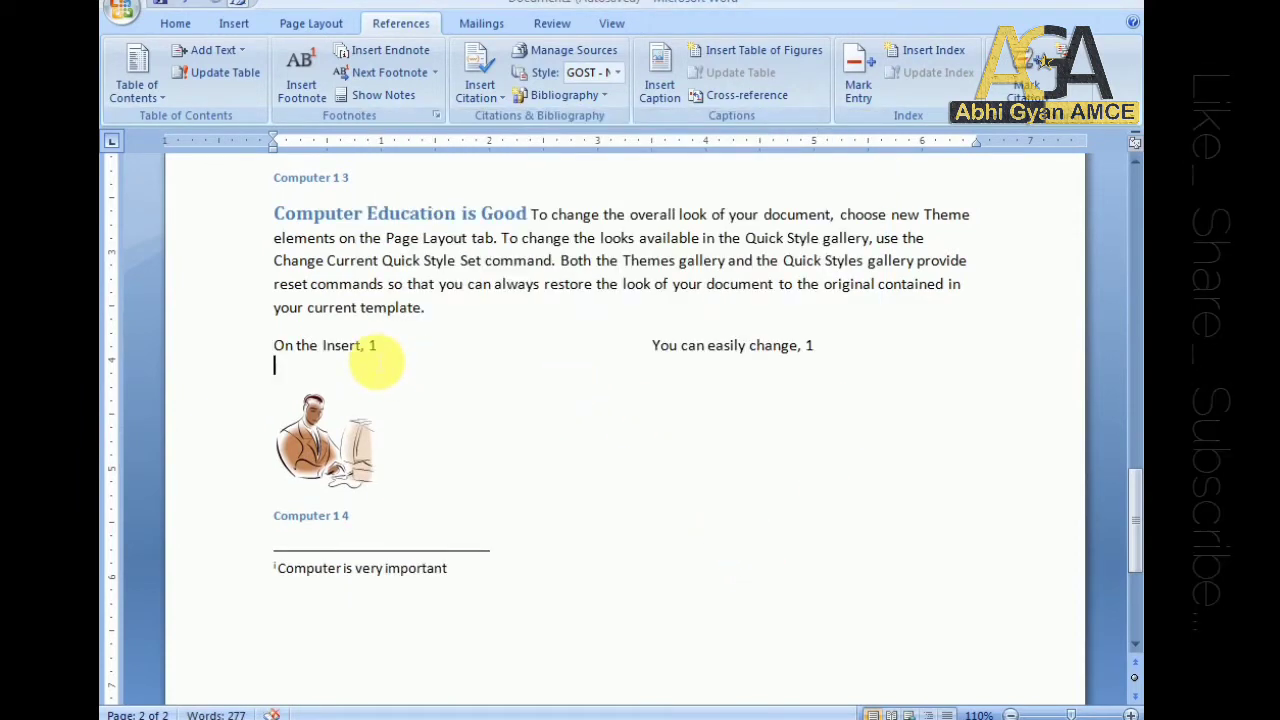
Step: Review the new index lines and select the footnote phrase 'very important'
{"action": "left_click", "coordinate": [338, 346]}
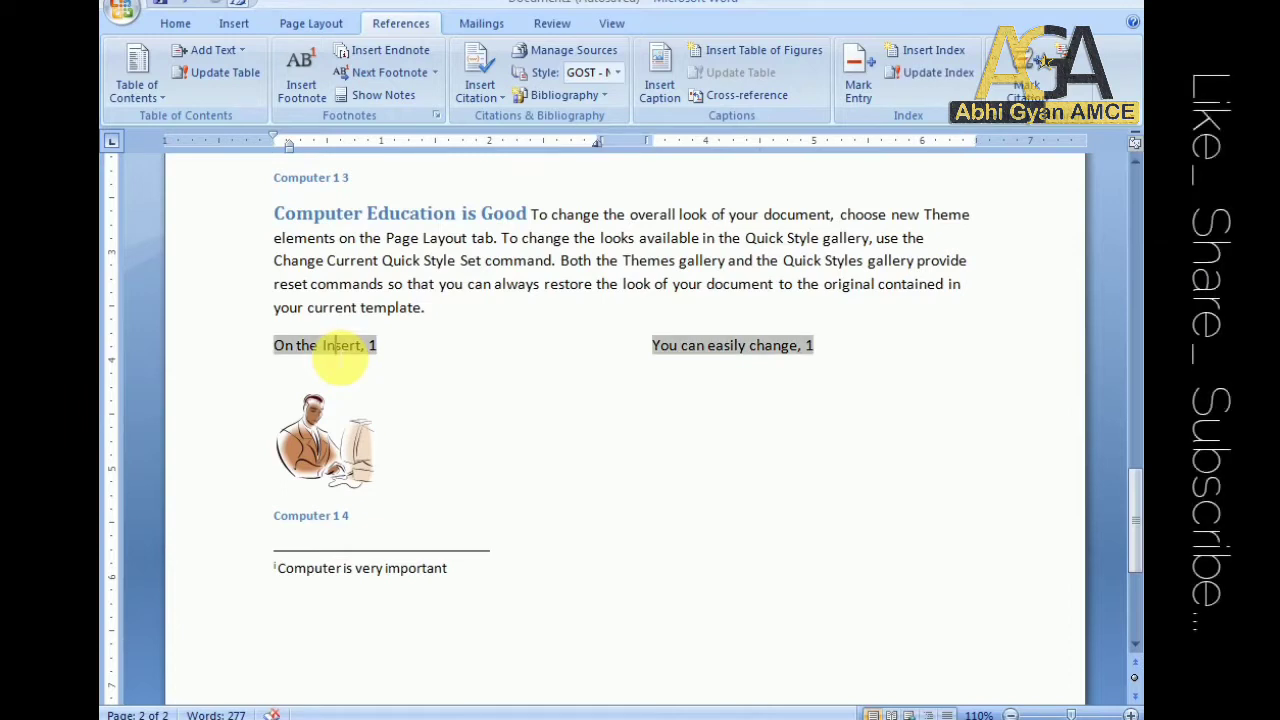
{"action": "scroll", "coordinate": [340, 356], "scroll_direction": "up", "scroll_amount": 1}
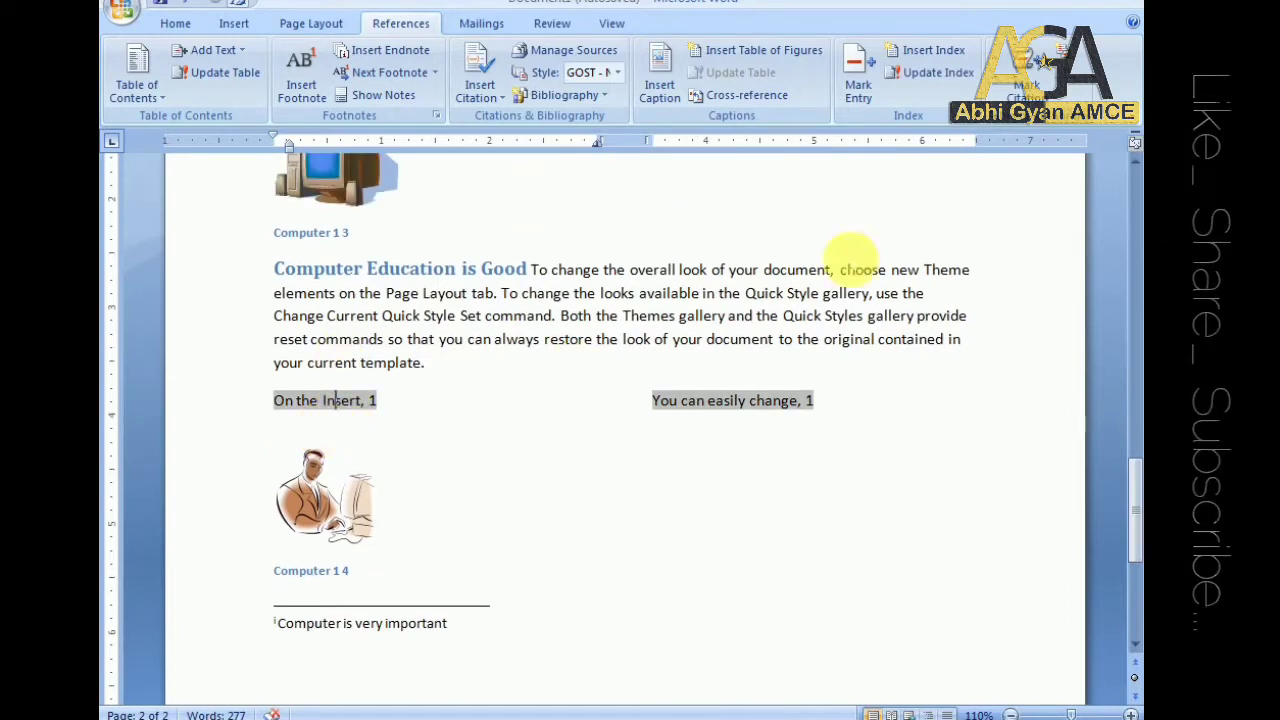
{"action": "triple_click", "coordinate": [327, 401]}
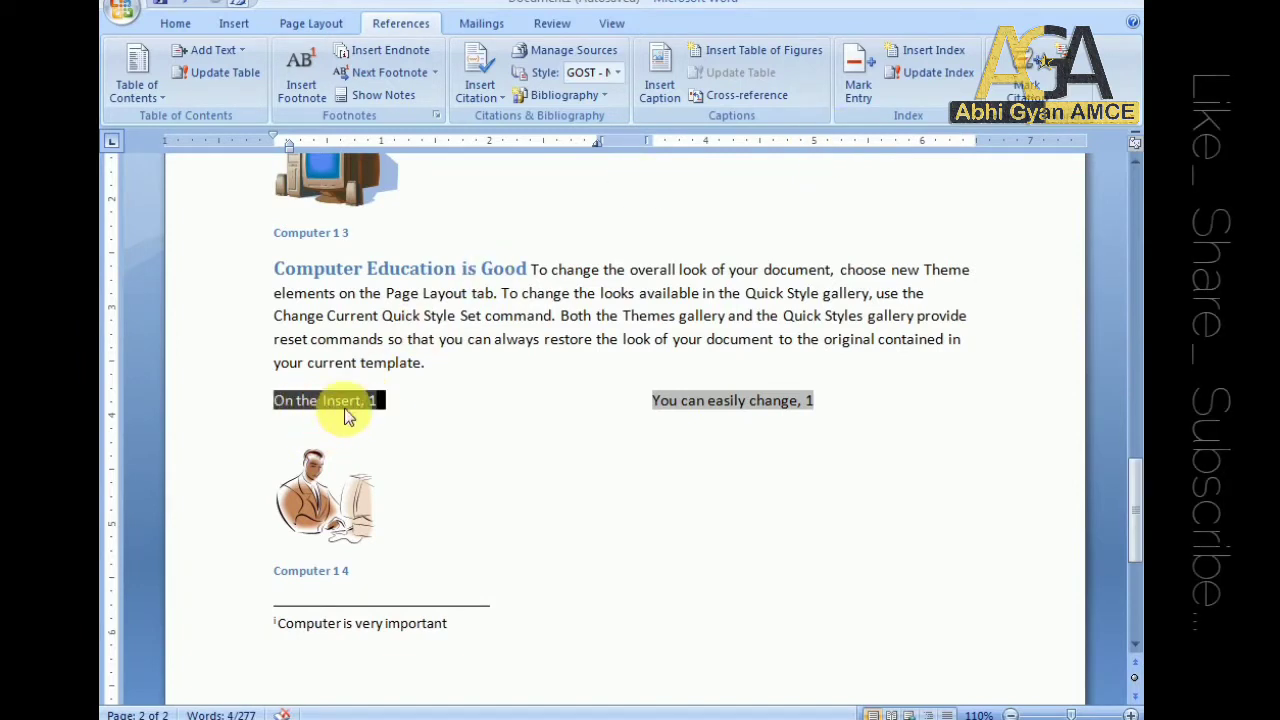
{"action": "left_click", "coordinate": [352, 418]}
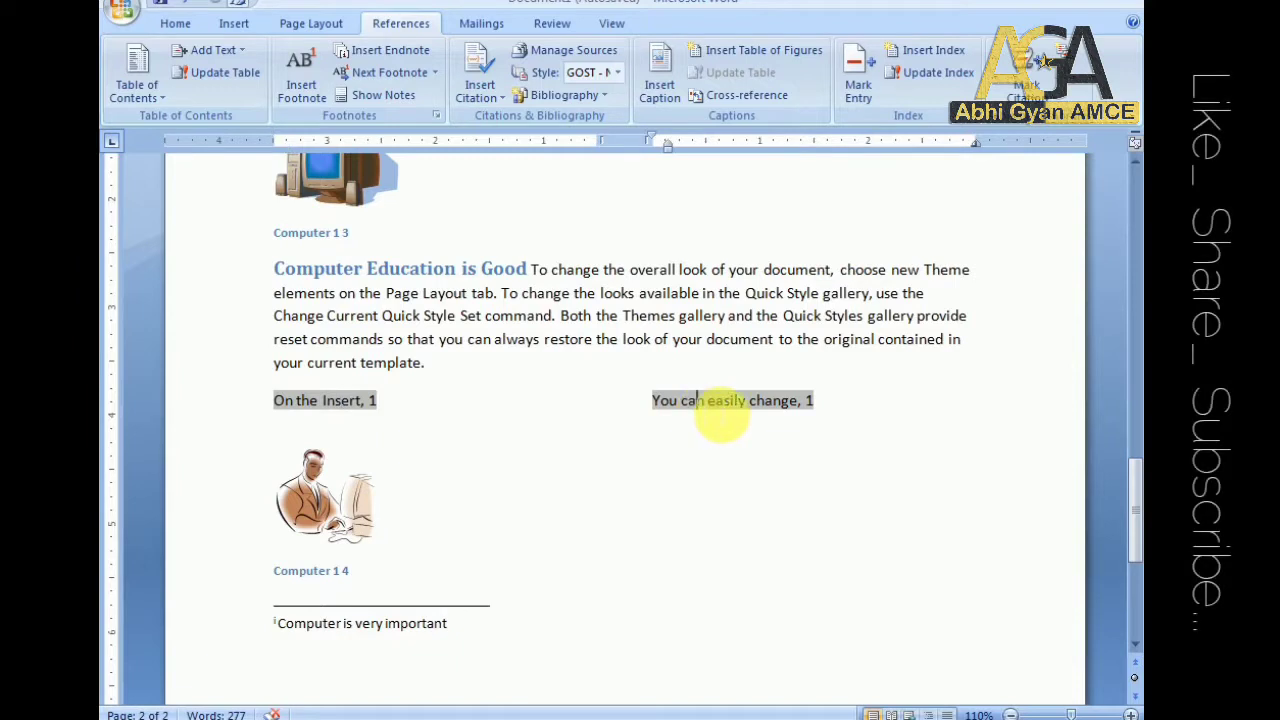
{"action": "scroll", "coordinate": [722, 400], "scroll_direction": "up", "scroll_amount": 1}
{"action": "left_click", "coordinate": [310, 500], "text": "shift"}
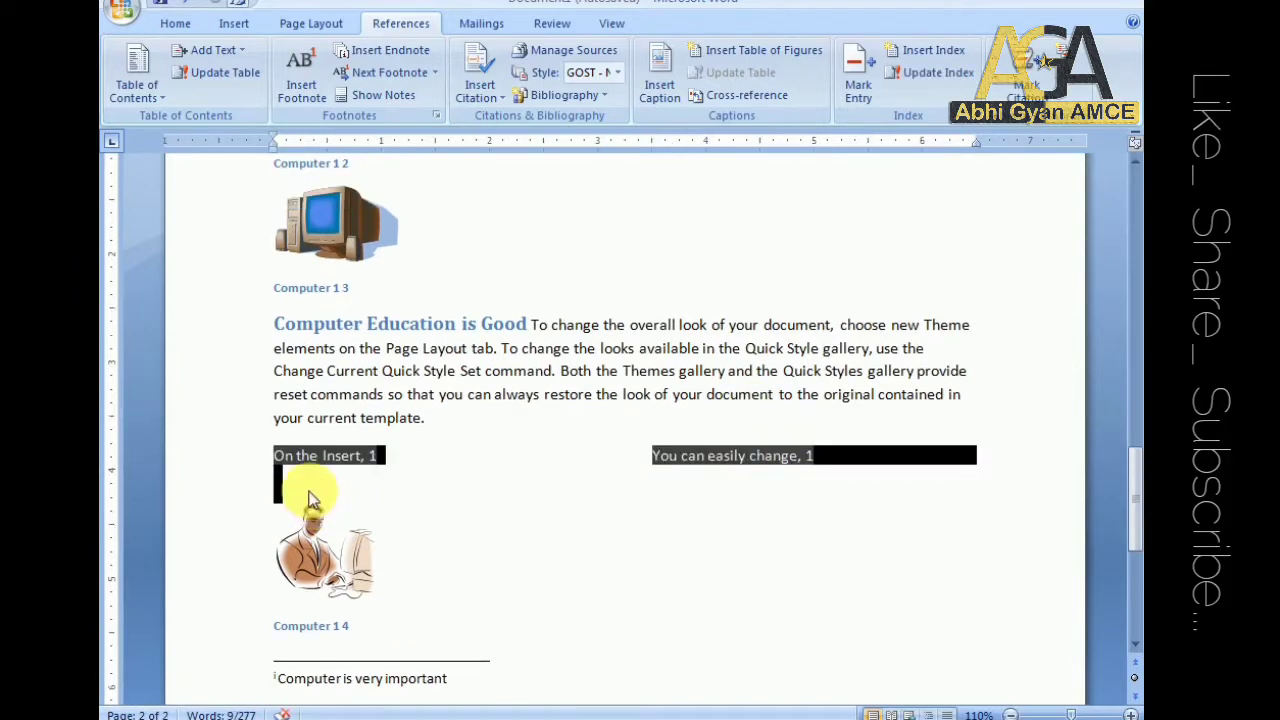
{"action": "scroll", "coordinate": [392, 426], "scroll_direction": "down", "scroll_amount": 2}
{"action": "left_click_drag", "start_coordinate": [355, 568], "coordinate": [450, 568]}
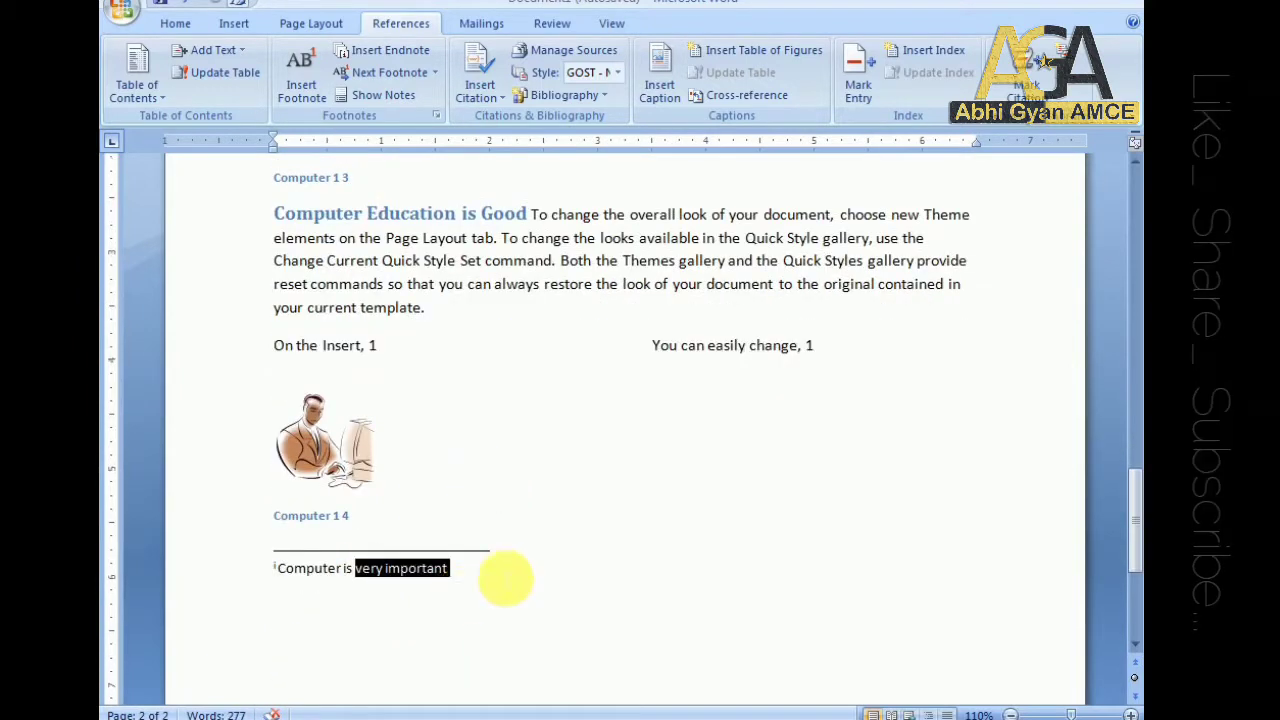
Step: Mark 'very important' as an index entry and hide the formatting marks
{"action": "left_click", "coordinate": [858, 90]}
{"action": "left_click", "coordinate": [738, 499]}
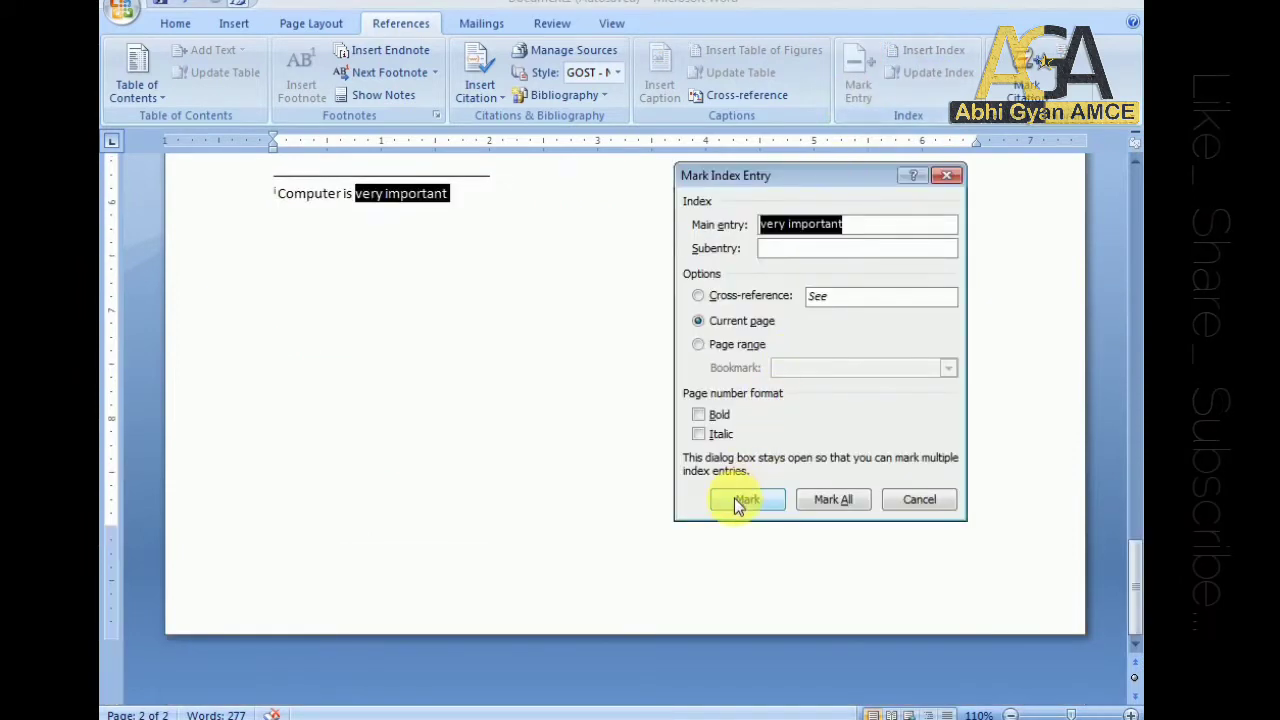
{"action": "left_click", "coordinate": [920, 499]}
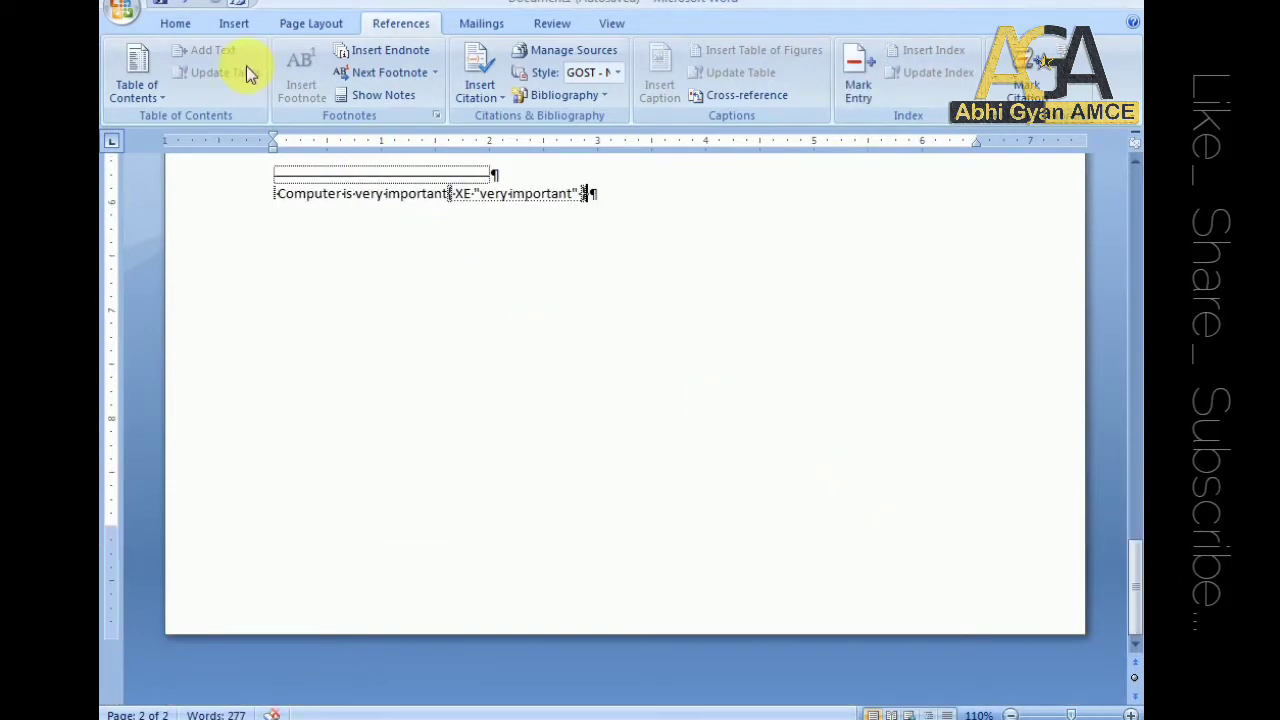
{"action": "left_click", "coordinate": [175, 25]}
{"action": "left_click", "coordinate": [650, 58]}
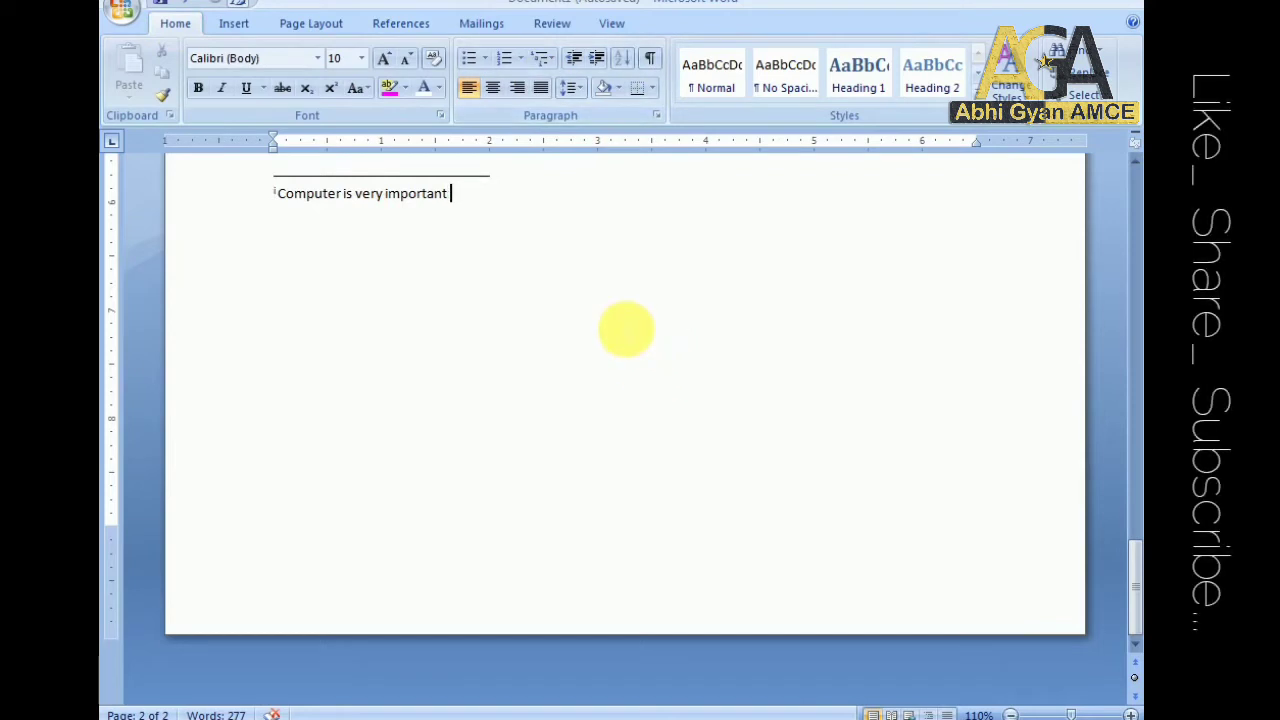
Step: Update the index so it lists 'very important, 2'
{"action": "scroll", "coordinate": [626, 328], "scroll_direction": "up", "scroll_amount": 5}
{"action": "left_click", "coordinate": [338, 303]}
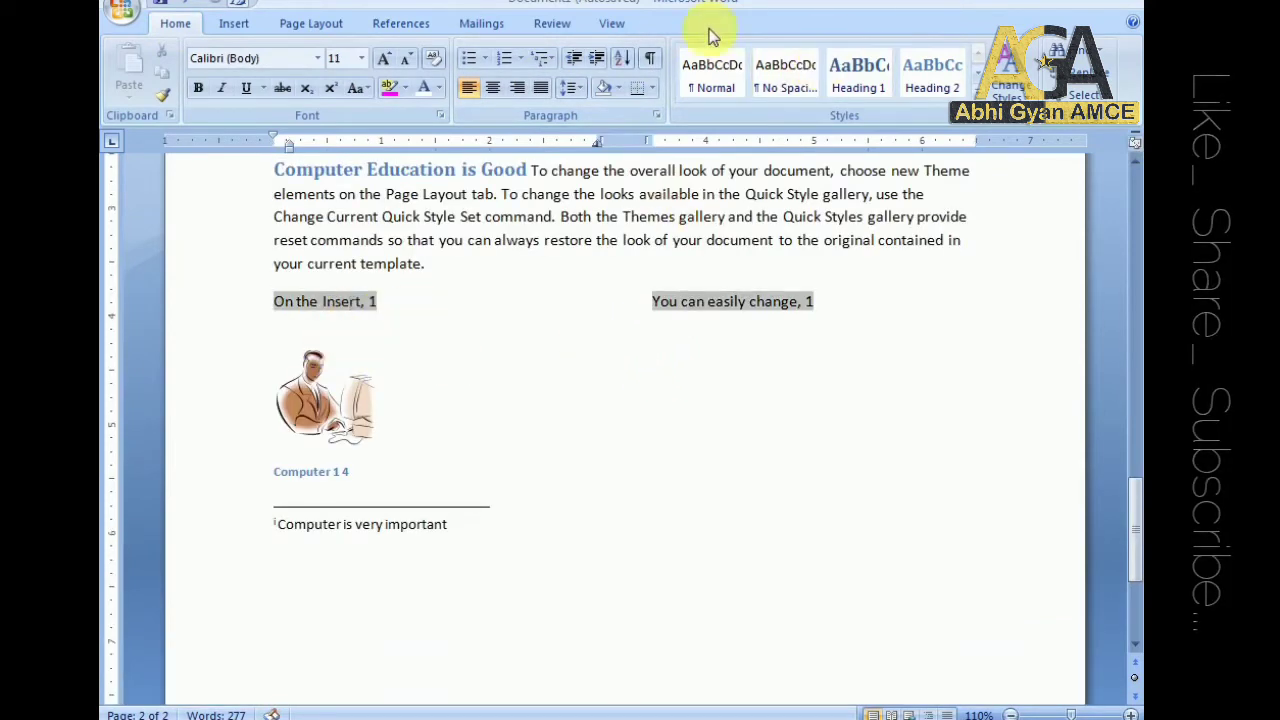
{"action": "left_click", "coordinate": [405, 25]}
{"action": "left_click", "coordinate": [937, 73]}
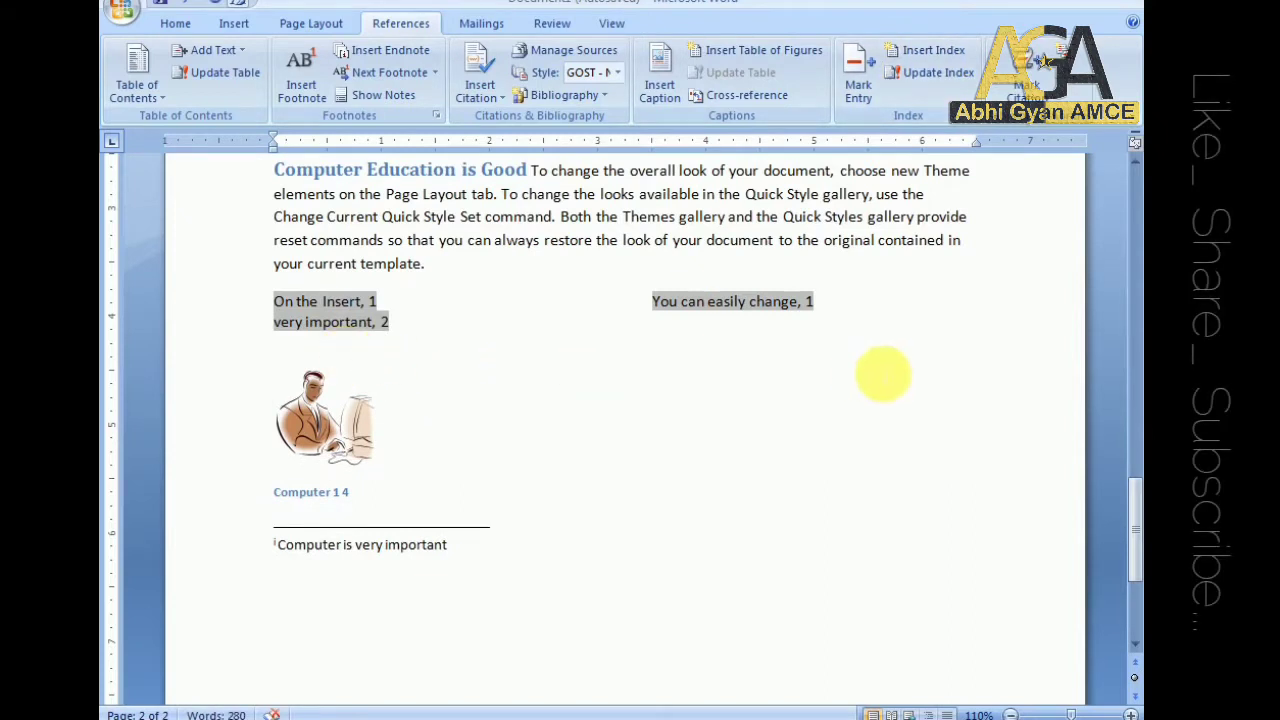
{"action": "left_click", "coordinate": [882, 373]}
Step: Mark the phrase 'look of your document' as a Cases citation
{"action": "left_click_drag", "start_coordinate": [625, 240], "coordinate": [846, 225]}
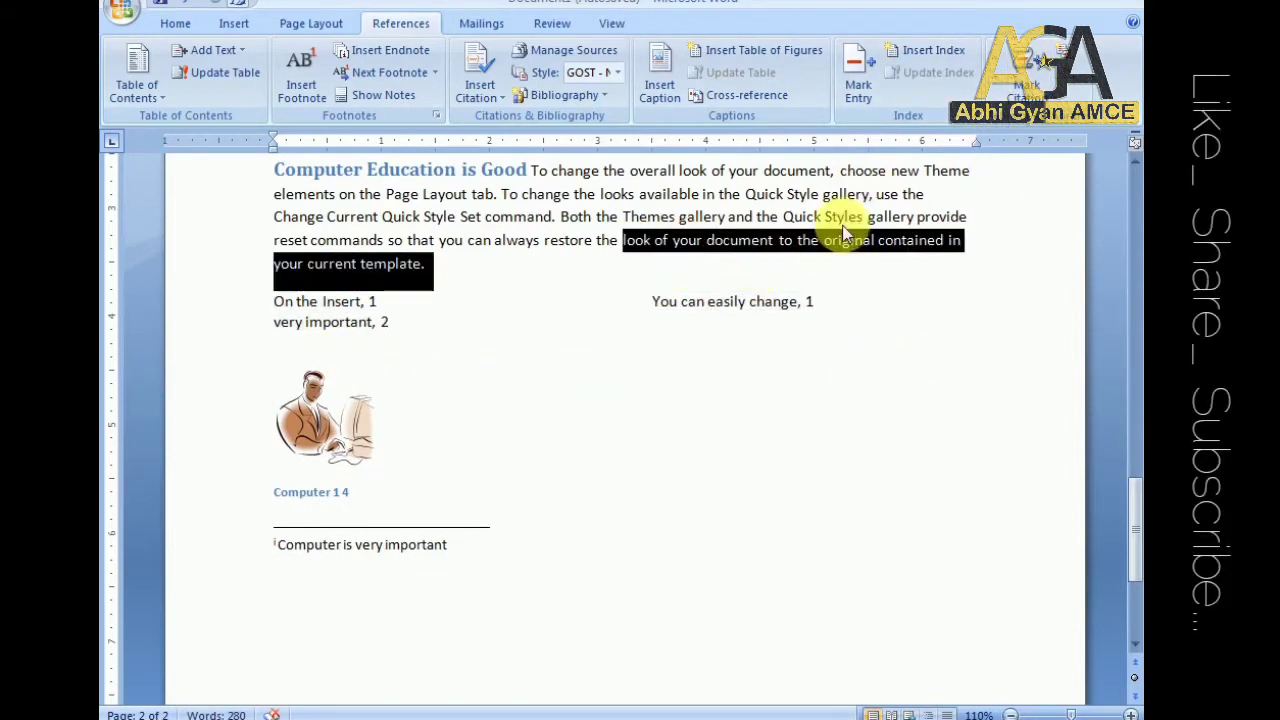
{"action": "left_click", "coordinate": [700, 240]}
{"action": "left_click_drag", "start_coordinate": [625, 240], "coordinate": [742, 250]}
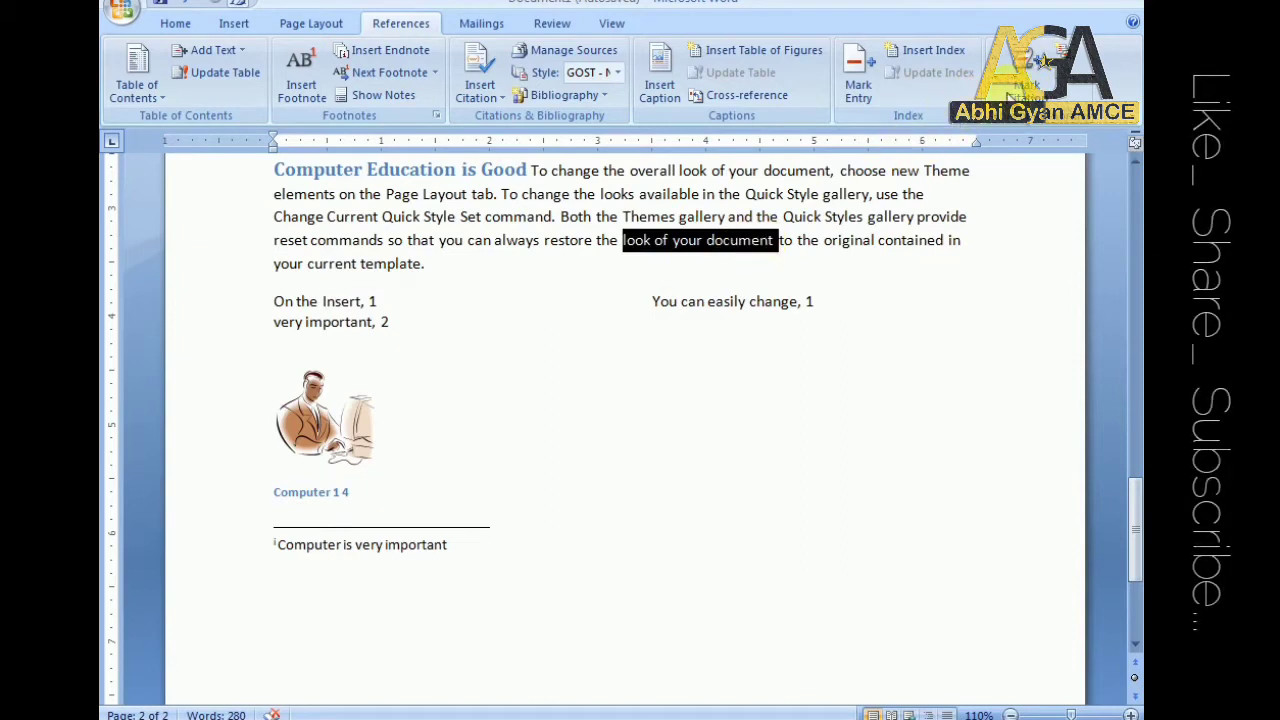
{"action": "left_click", "coordinate": [1028, 72]}
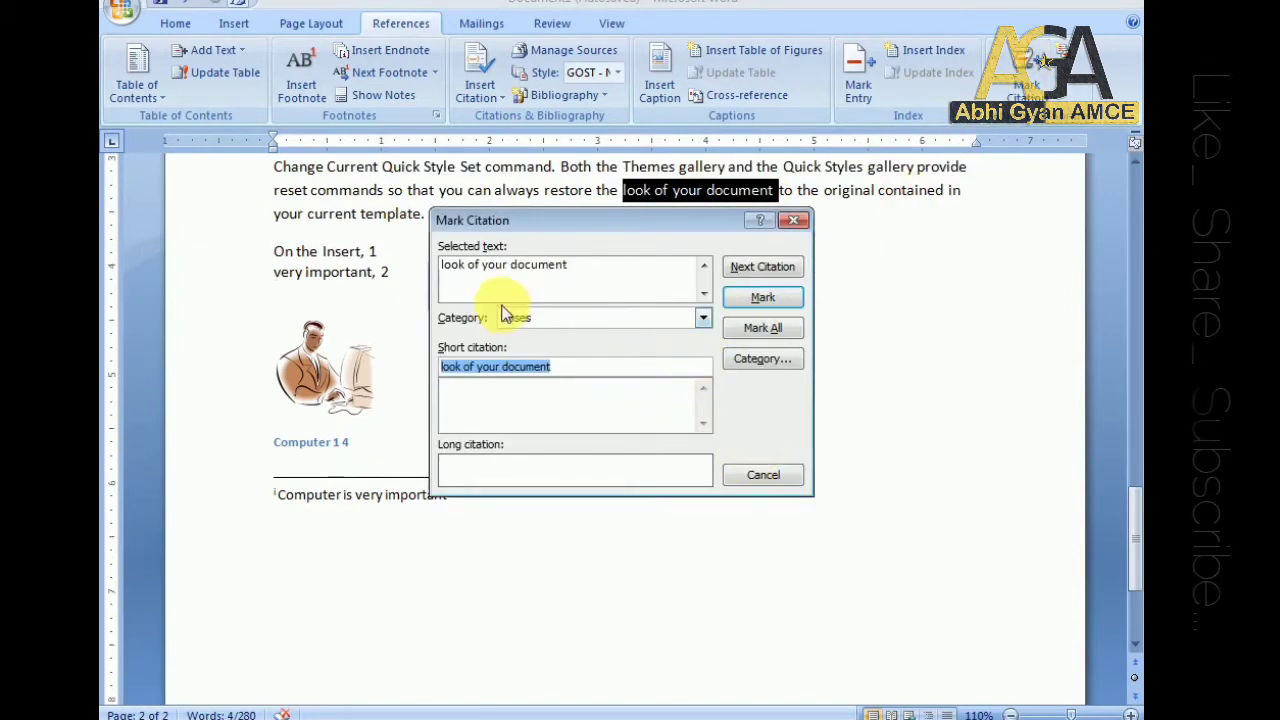
{"action": "left_click", "coordinate": [763, 297]}
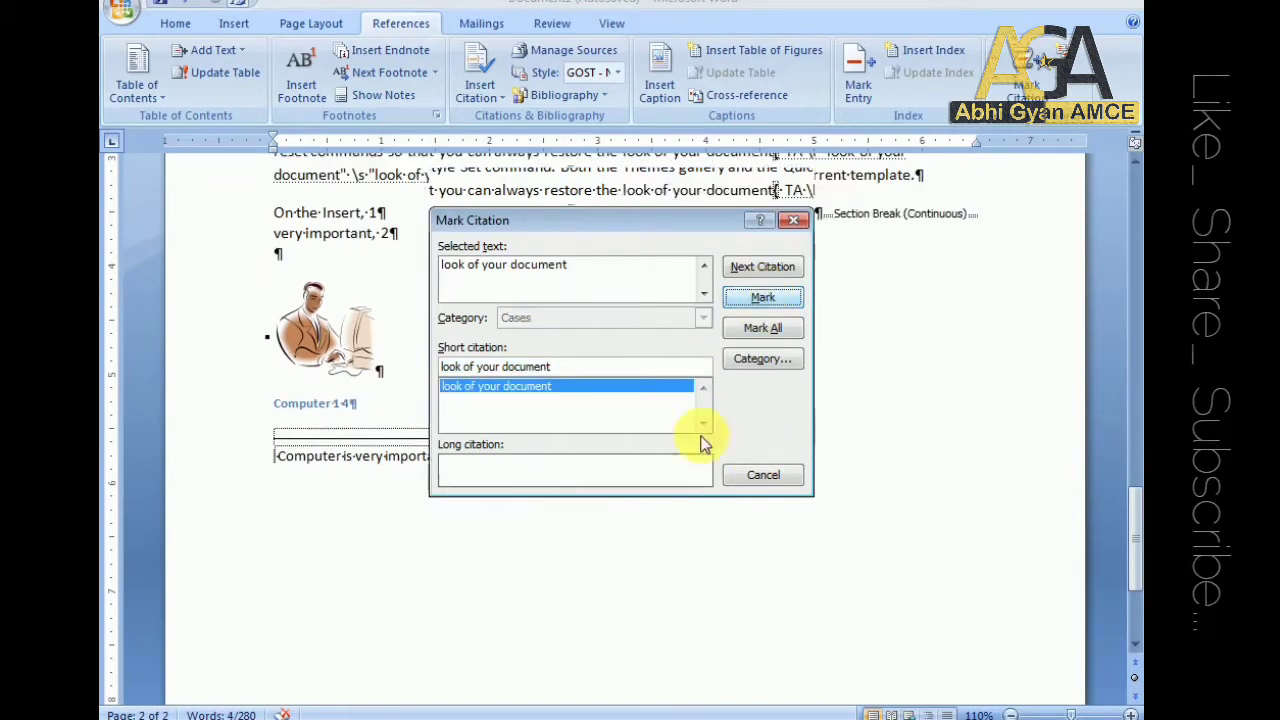
{"action": "left_click", "coordinate": [762, 476]}
Step: Turn off Show/Hide ¶ to hide formatting marks and field codes
{"action": "left_click", "coordinate": [173, 24]}
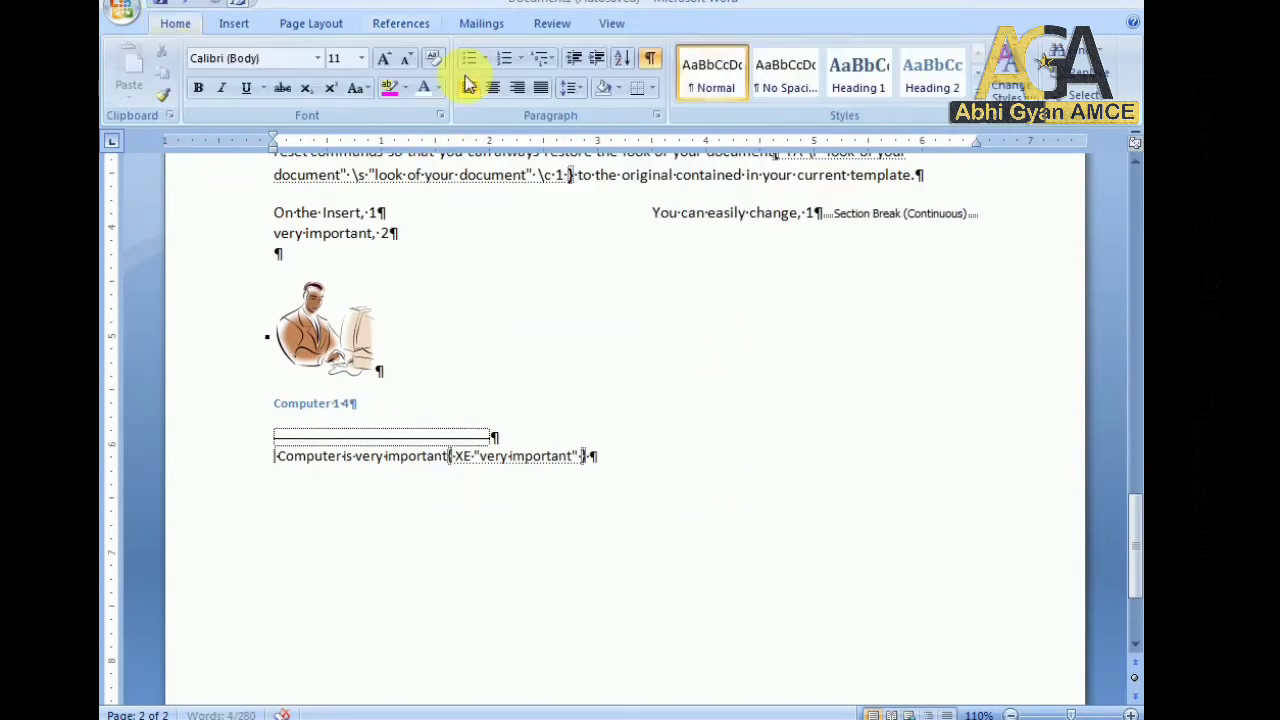
{"action": "left_click", "coordinate": [648, 62]}
{"action": "scroll", "coordinate": [522, 295], "scroll_direction": "up", "scroll_amount": 3}
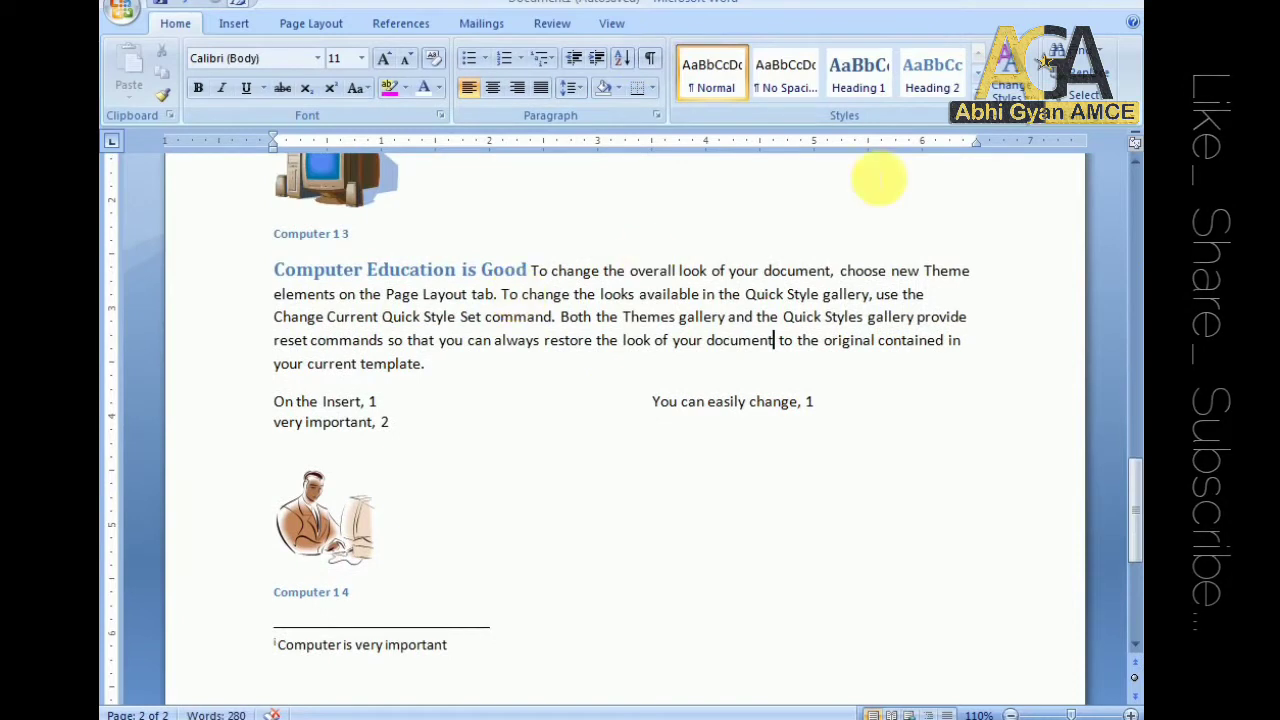
{"action": "left_click", "coordinate": [403, 25]}
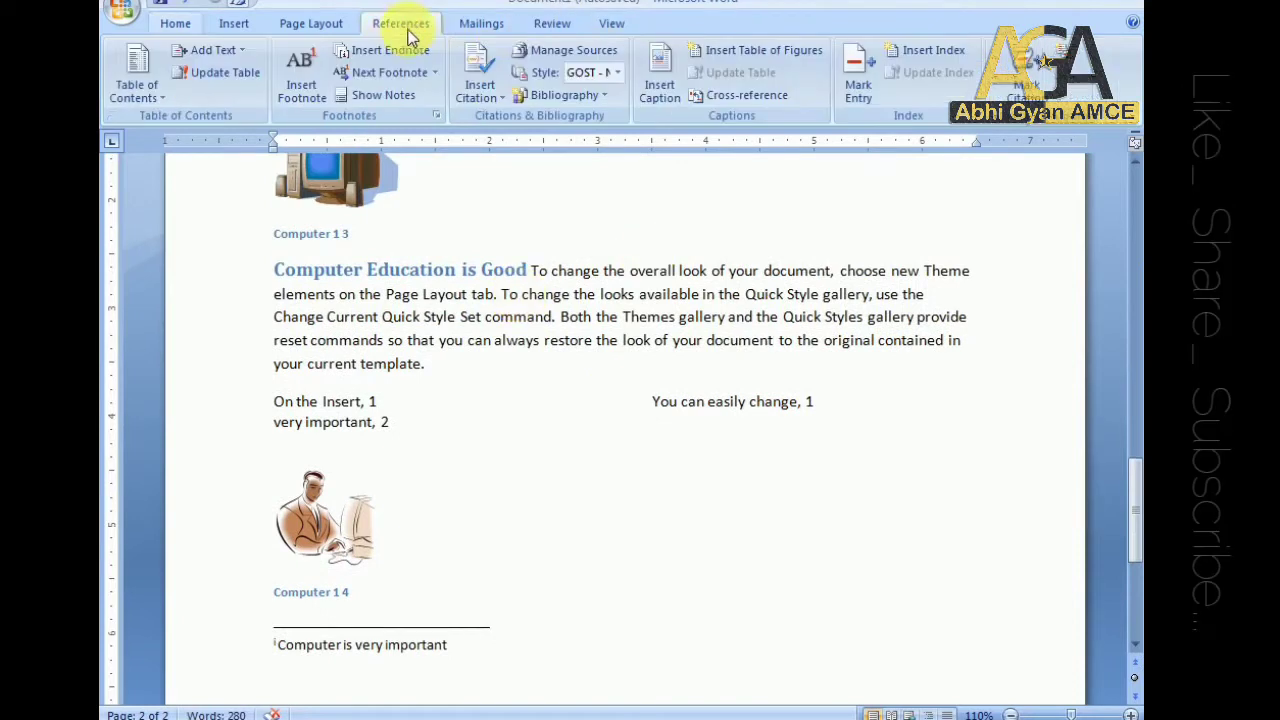
Step: Insert a table of authorities with category All, listing 'look of your document' under Cases
{"action": "left_click", "coordinate": [1048, 55]}
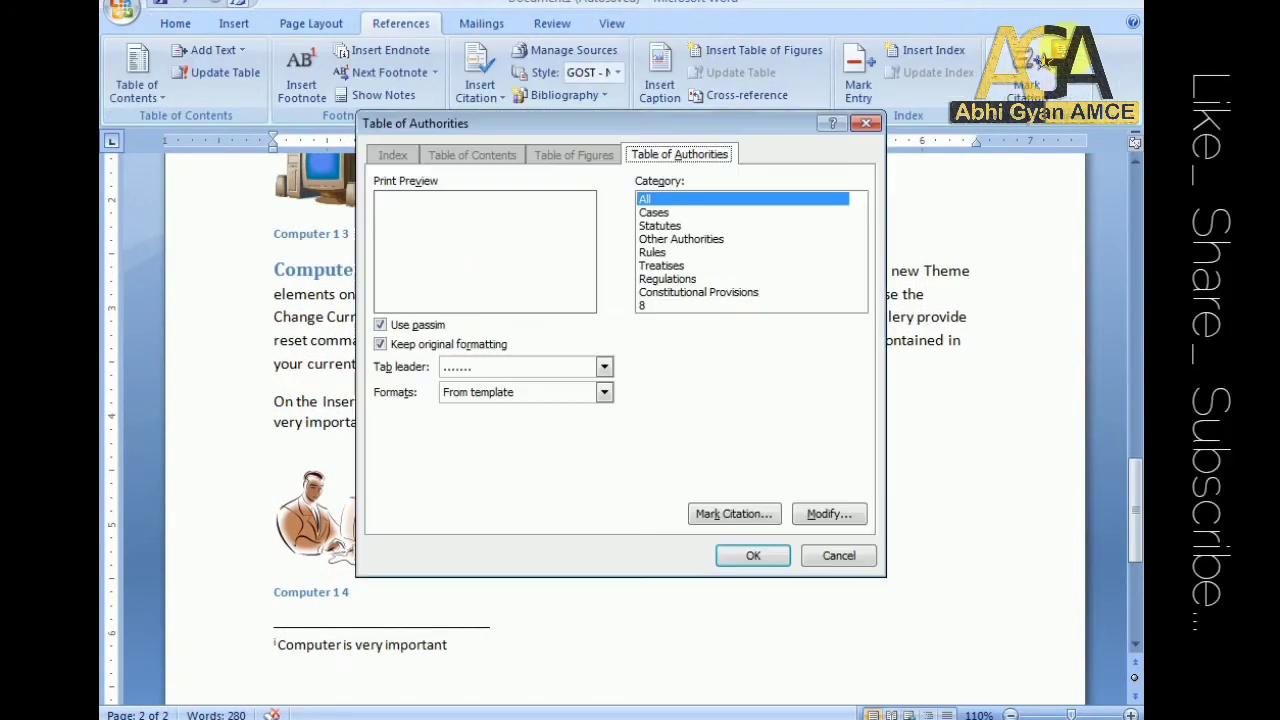
{"action": "left_click", "coordinate": [752, 556]}
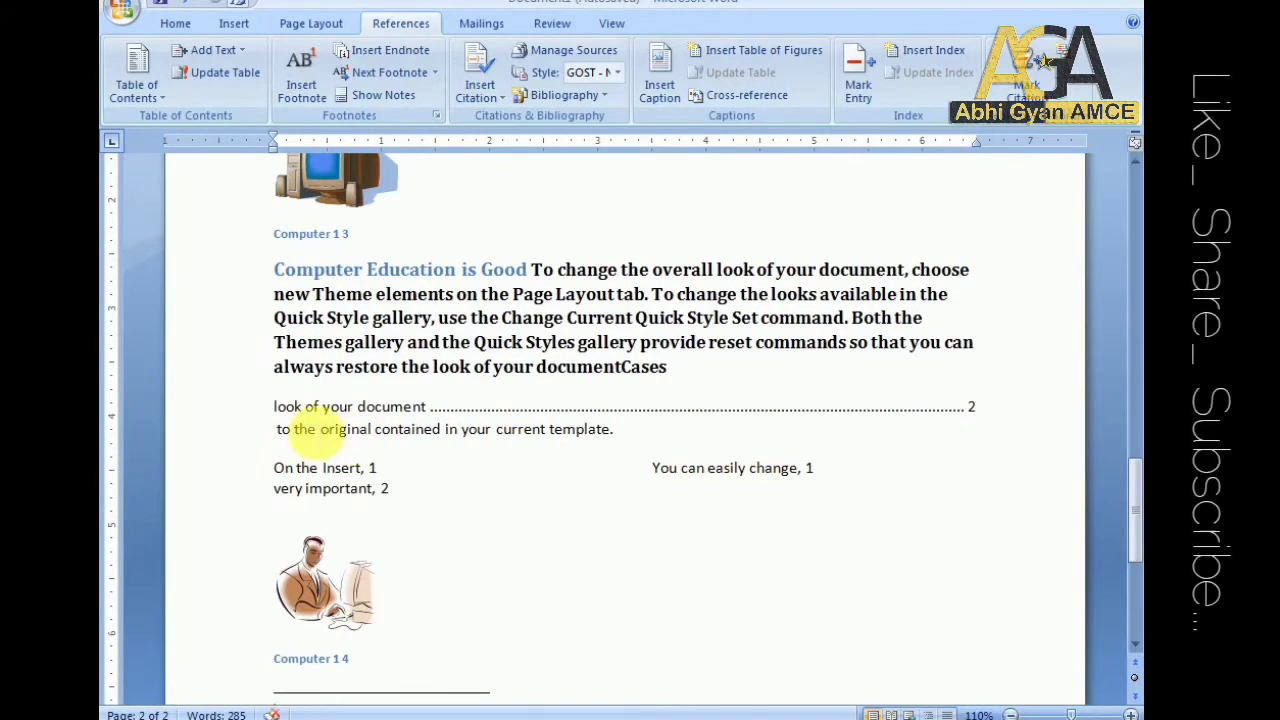
{"action": "left_click", "coordinate": [276, 432]}
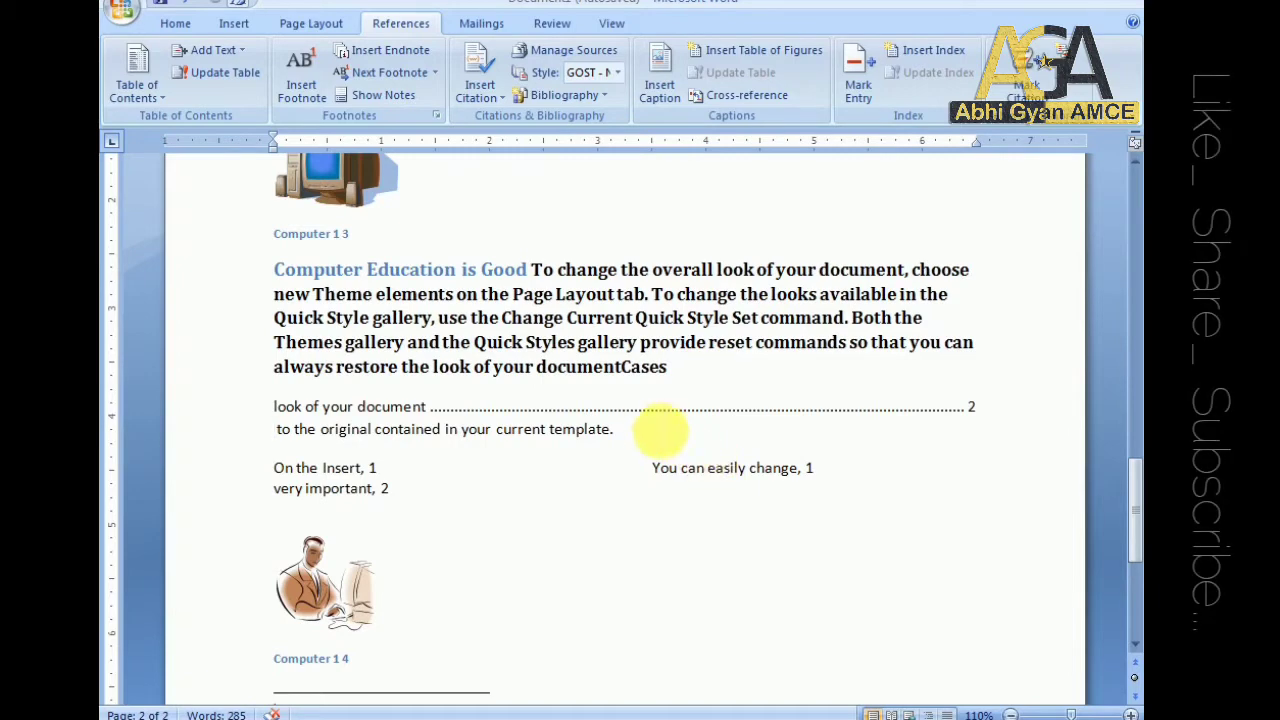
{"action": "scroll", "coordinate": [663, 429], "scroll_direction": "up", "scroll_amount": 4}
{"action": "scroll", "coordinate": [626, 414], "scroll_direction": "up", "scroll_amount": 3}
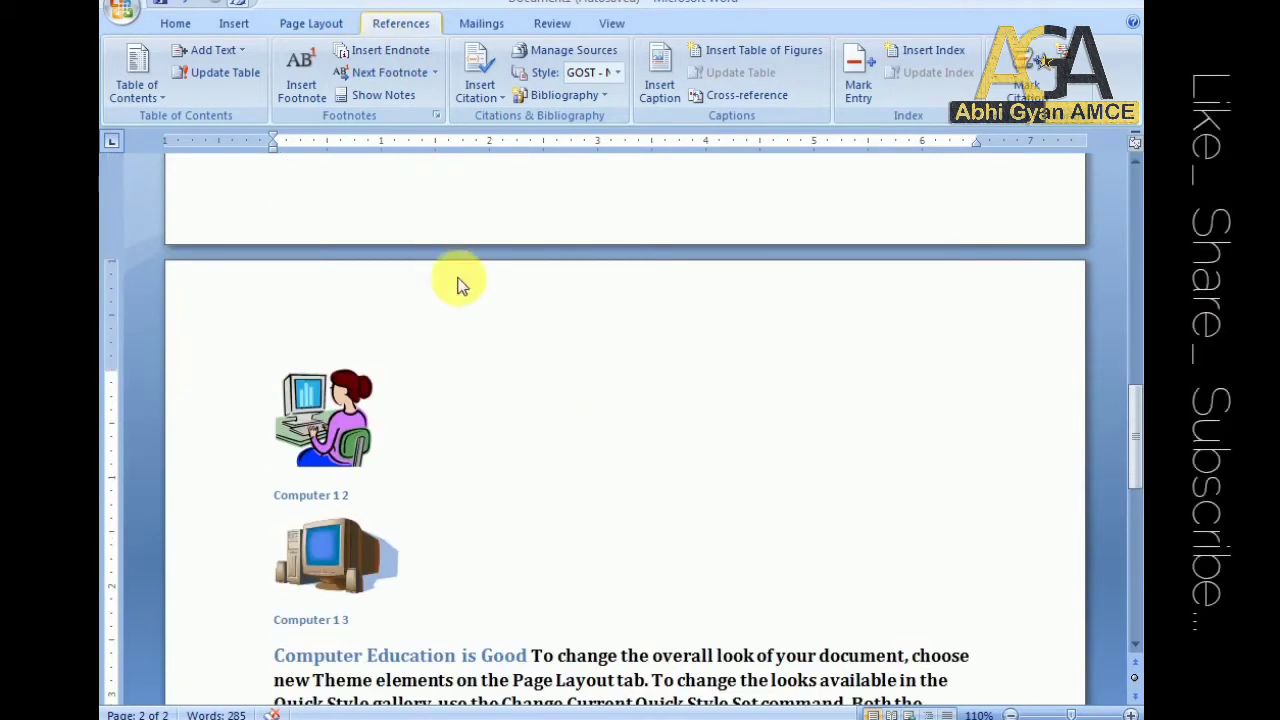
{"action": "scroll", "coordinate": [457, 290], "scroll_direction": "down", "scroll_amount": 4}
{"action": "scroll", "coordinate": [478, 330], "scroll_direction": "up", "scroll_amount": 3}
{"action": "scroll", "coordinate": [472, 322], "scroll_direction": "up", "scroll_amount": 3}
{"action": "scroll", "coordinate": [472, 322], "scroll_direction": "up", "scroll_amount": 4}
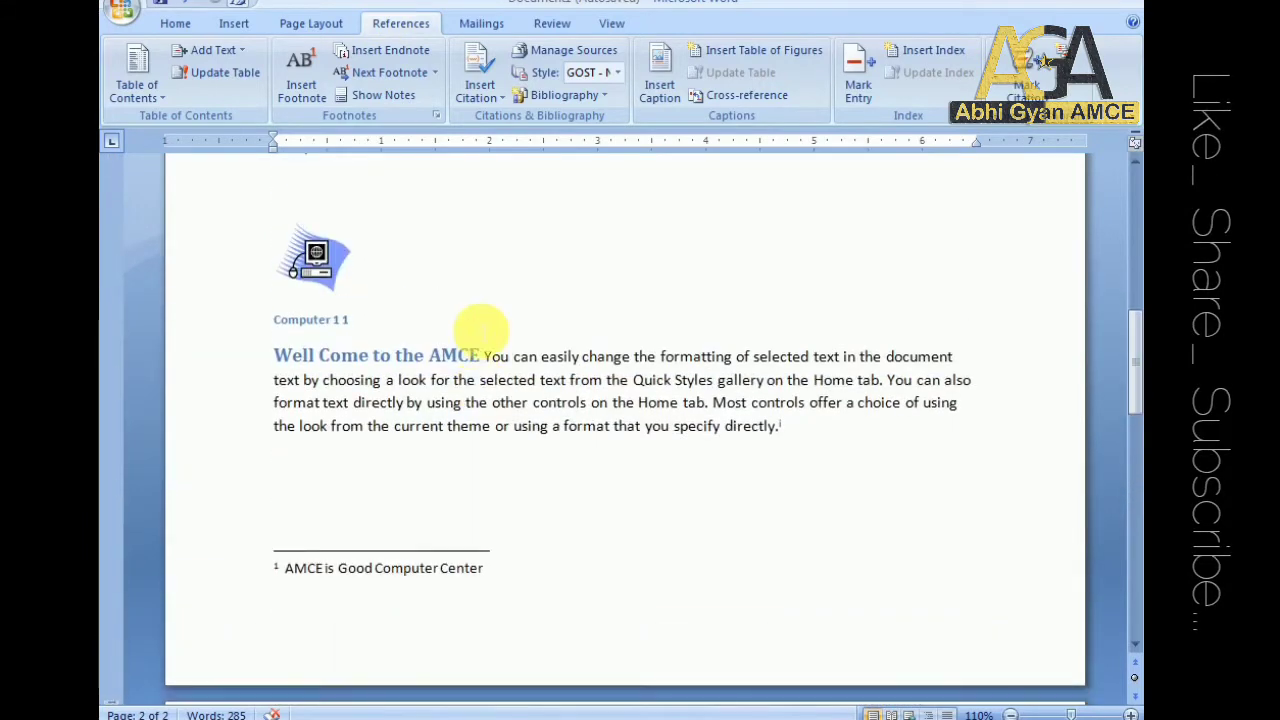
{"action": "scroll", "coordinate": [475, 325], "scroll_direction": "up", "scroll_amount": 5}
{"action": "scroll", "coordinate": [478, 328], "scroll_direction": "up", "scroll_amount": 3}
{"action": "scroll", "coordinate": [481, 330], "scroll_direction": "up", "scroll_amount": 1}
{"action": "scroll", "coordinate": [481, 330], "scroll_direction": "up", "scroll_amount": 3}
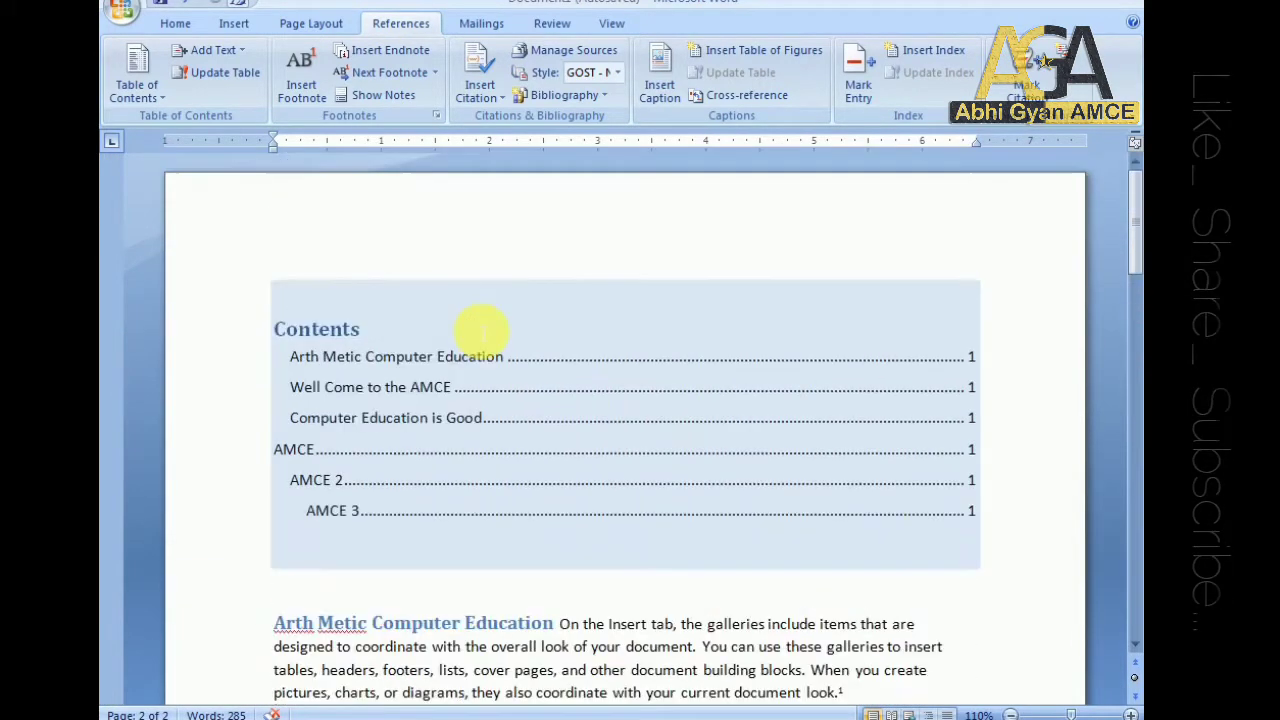